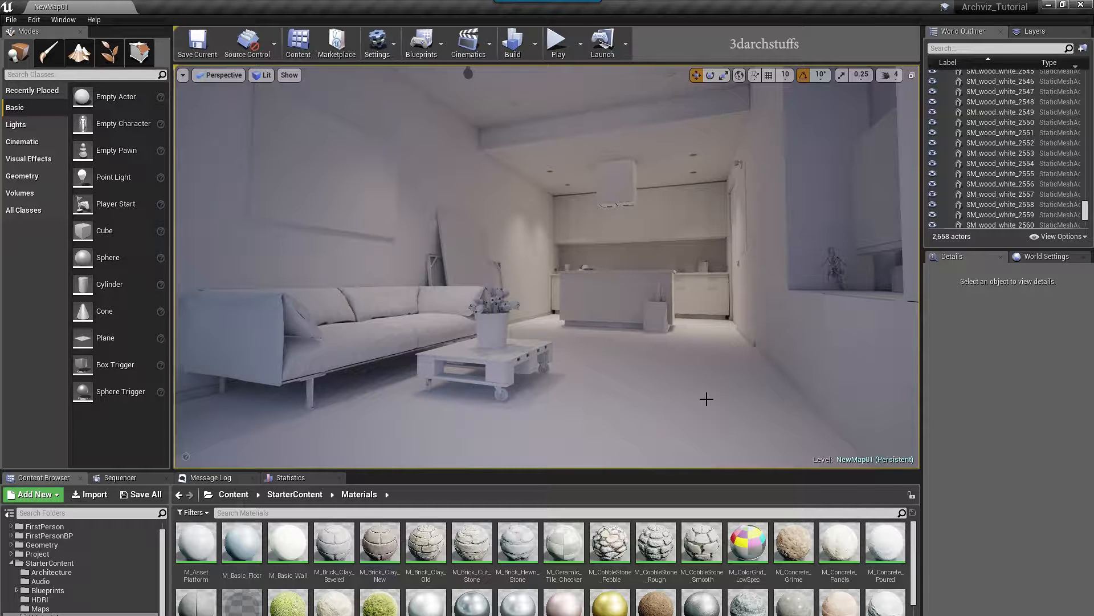
- Examine the shading on the bedroom, desk, sofa, kitchen and living room furniture in the lit apartment scene
{"action": "right_click_drag", "start_coordinate": [689, 274], "coordinate": [857, 271]}
{"action": "scroll", "coordinate": [640, 242], "scroll_direction": "up", "scroll_amount": 5}
{"action": "right_click_drag", "start_coordinate": [642, 232], "coordinate": [507, 268]}
{"action": "scroll", "coordinate": [637, 232], "scroll_direction": "down", "scroll_amount": 5}
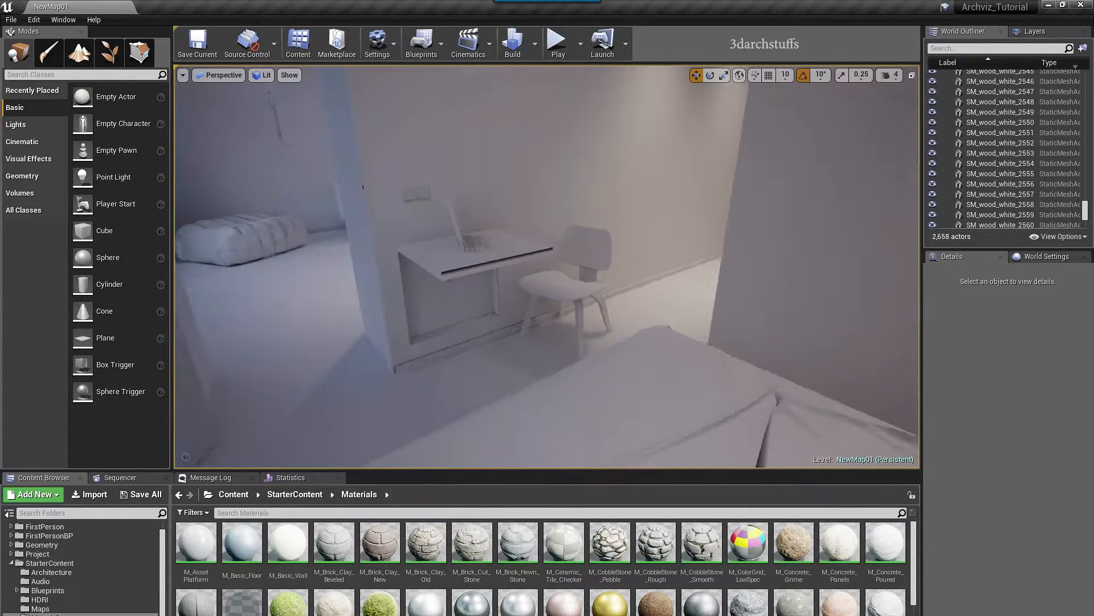
{"action": "right_click_drag", "start_coordinate": [691, 227], "coordinate": [726, 184]}
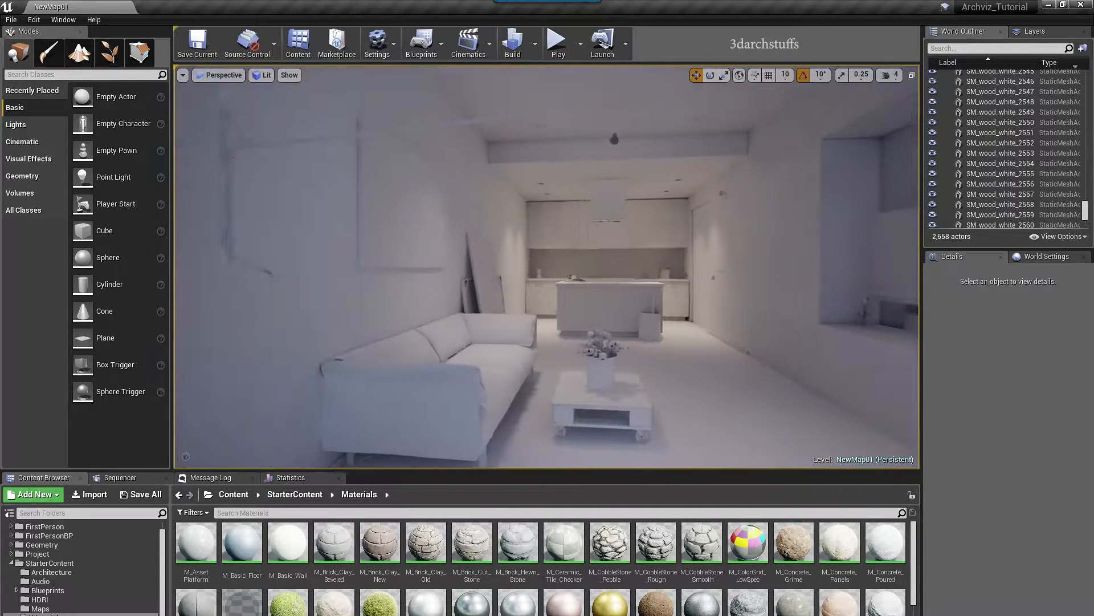
{"action": "scroll", "coordinate": [653, 289], "scroll_direction": "up", "scroll_amount": 6}
{"action": "scroll", "coordinate": [653, 291], "scroll_direction": "up", "scroll_amount": 5}
{"action": "mouse_move", "coordinate": [652, 293]}
{"action": "right_mouse_down"}
{"action": "mouse_move", "coordinate": [673, 297]}
{"action": "mouse_move", "coordinate": [655, 308]}
{"action": "right_mouse_up"}
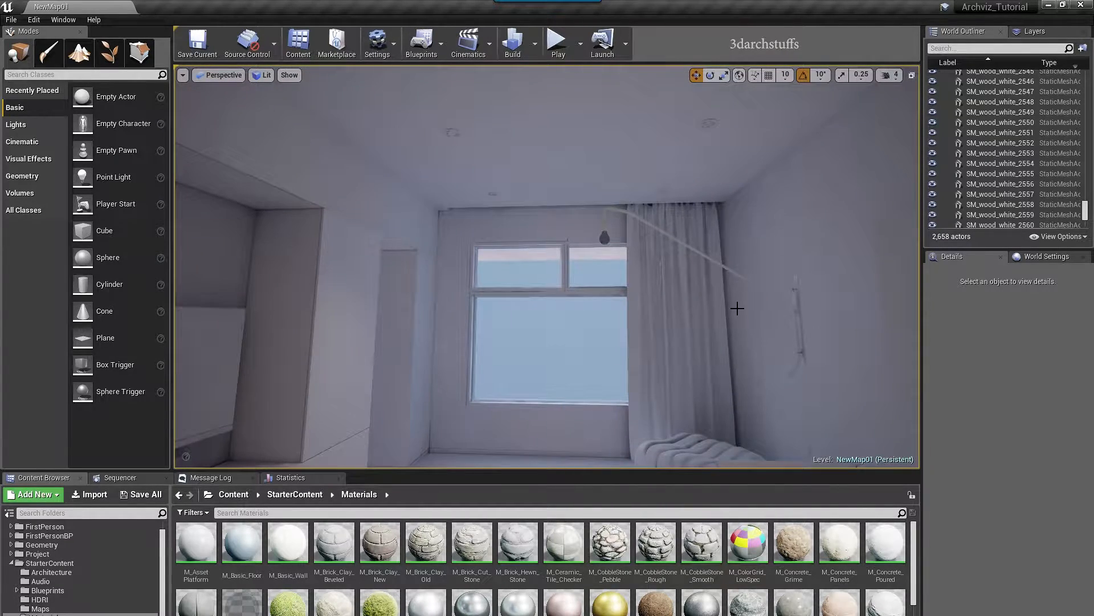
{"action": "scroll", "coordinate": [737, 300], "scroll_direction": "up", "scroll_amount": 4}
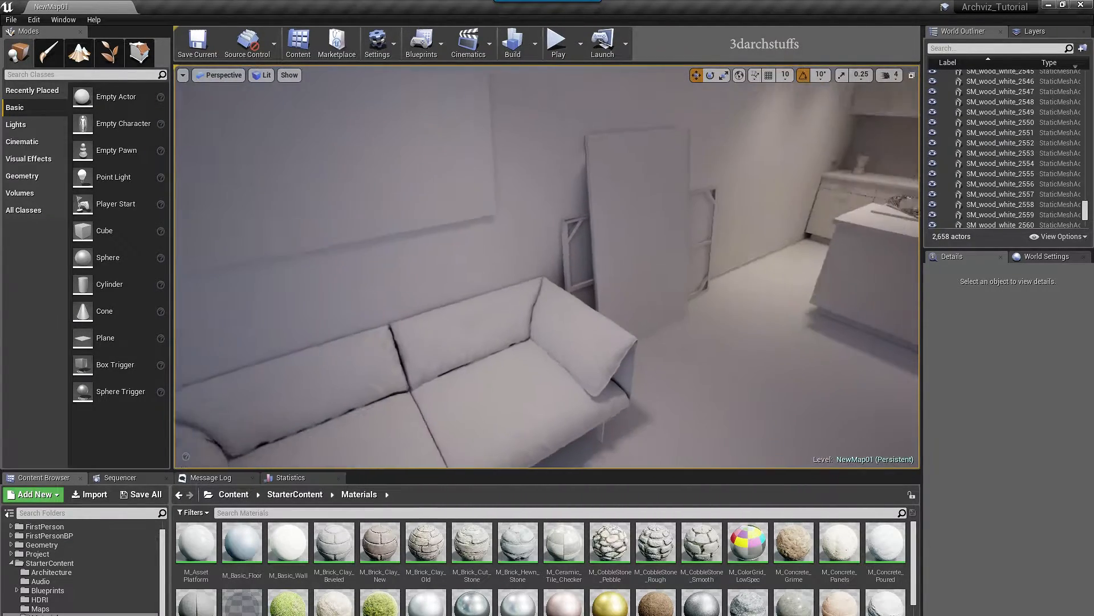
{"action": "scroll", "coordinate": [430, 238], "scroll_direction": "up", "scroll_amount": 4}
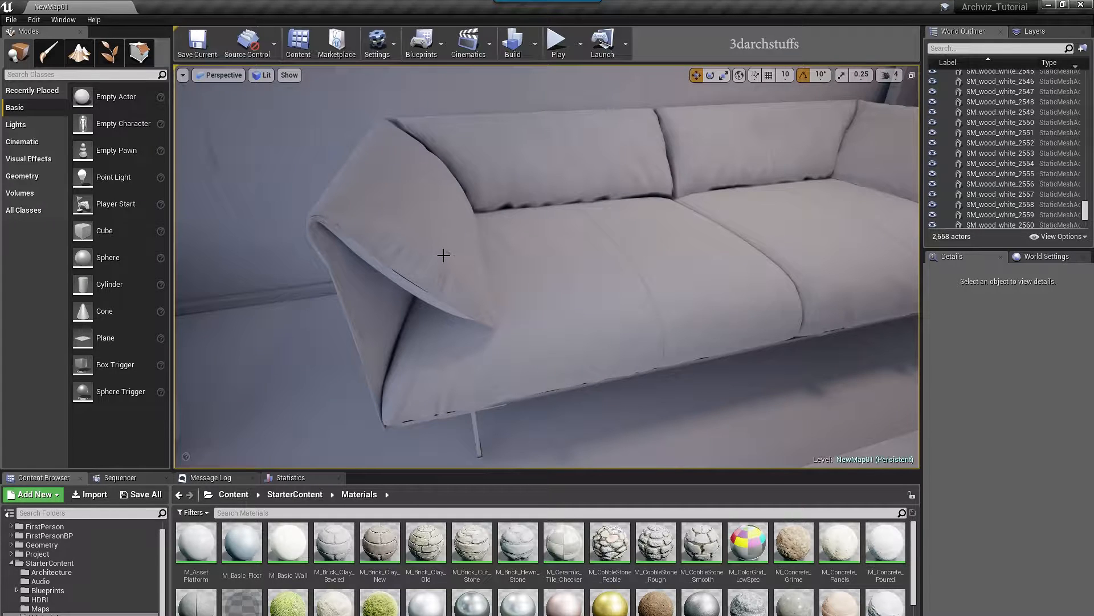
{"action": "right_click_drag", "start_coordinate": [437, 242], "coordinate": [392, 259]}
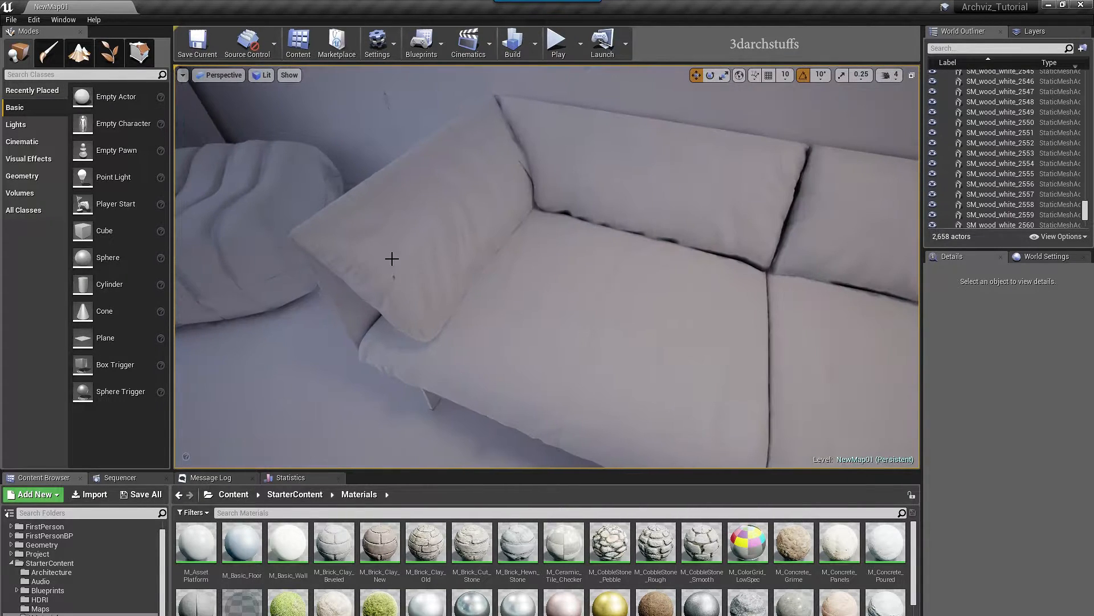
{"action": "right_click_drag", "start_coordinate": [633, 257], "coordinate": [519, 217]}
{"action": "right_click_drag", "start_coordinate": [672, 215], "coordinate": [855, 108]}
{"action": "right_click_drag", "start_coordinate": [547, 266], "coordinate": [877, 251]}
{"action": "right_click_drag", "start_coordinate": [655, 160], "coordinate": [662, 210]}
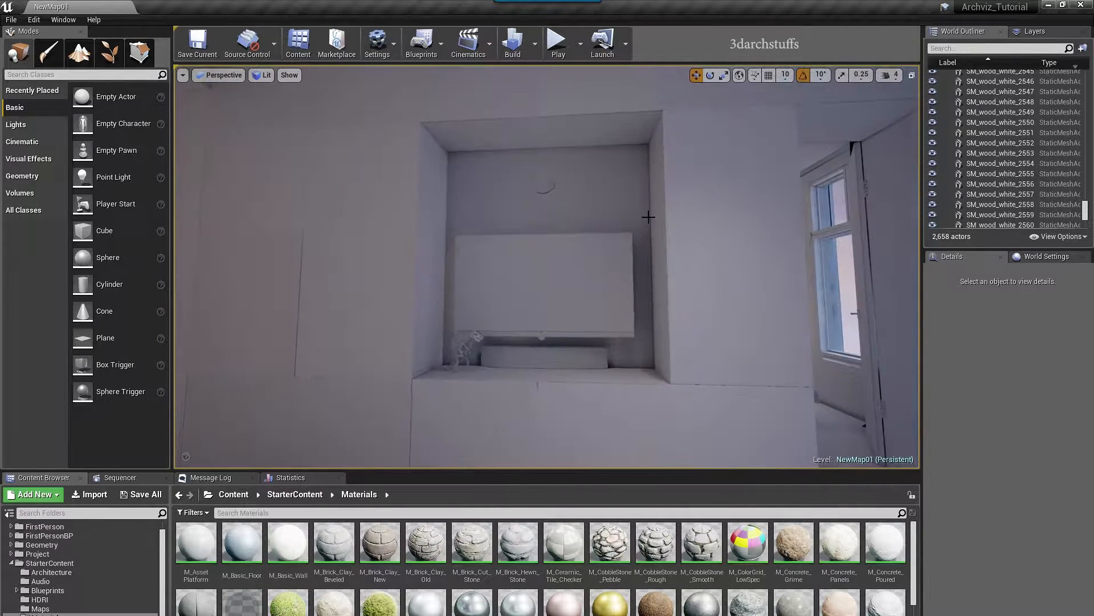
- Examine the TV niche, its shelf and the adjoining surfaces closely for lighting and mesh problems
{"action": "scroll", "coordinate": [505, 264], "scroll_direction": "up", "scroll_amount": 5}
{"action": "right_click_drag", "start_coordinate": [413, 200], "coordinate": [414, 279]}
{"action": "scroll", "coordinate": [413, 200], "scroll_direction": "down", "scroll_amount": 5}
{"action": "scroll", "coordinate": [493, 298], "scroll_direction": "up", "scroll_amount": 5}
{"action": "right_click_drag", "start_coordinate": [535, 288], "coordinate": [507, 348]}
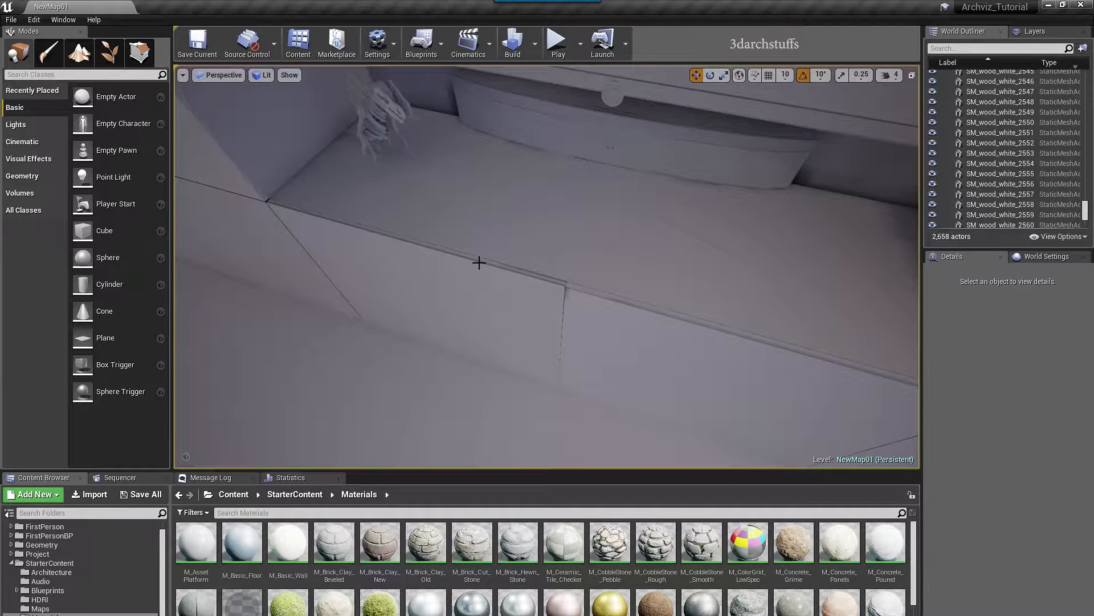
{"action": "right_click_drag", "start_coordinate": [696, 181], "coordinate": [516, 66]}
{"action": "right_click_drag", "start_coordinate": [692, 197], "coordinate": [342, 225]}
{"action": "scroll", "coordinate": [665, 208], "scroll_direction": "up", "scroll_amount": 5}
{"action": "scroll", "coordinate": [693, 261], "scroll_direction": "up", "scroll_amount": 5}
{"action": "mouse_move", "coordinate": [694, 260]}
{"action": "right_mouse_down"}
{"action": "mouse_move", "coordinate": [633, 245]}
{"action": "mouse_move", "coordinate": [711, 256]}
{"action": "right_mouse_up"}
{"action": "scroll", "coordinate": [694, 296], "scroll_direction": "up", "scroll_amount": 5}
{"action": "mouse_move", "coordinate": [694, 296]}
{"action": "right_mouse_down"}
{"action": "mouse_move", "coordinate": [673, 279]}
{"action": "mouse_move", "coordinate": [605, 319]}
{"action": "mouse_move", "coordinate": [798, 268]}
{"action": "mouse_move", "coordinate": [821, 279]}
{"action": "mouse_move", "coordinate": [684, 301]}
{"action": "mouse_move", "coordinate": [800, 278]}
{"action": "mouse_move", "coordinate": [698, 293]}
{"action": "right_mouse_up"}
{"action": "scroll", "coordinate": [662, 296], "scroll_direction": "up", "scroll_amount": 5}
- Examine the apartment's windows and outer walls from outside the building for faulty meshes
{"action": "right_click_drag", "start_coordinate": [570, 285], "coordinate": [764, 268]}
{"action": "right_click_drag", "start_coordinate": [569, 212], "coordinate": [649, 257]}
{"action": "scroll", "coordinate": [569, 213], "scroll_direction": "down", "scroll_amount": 6}
{"action": "scroll", "coordinate": [570, 212], "scroll_direction": "down", "scroll_amount": 3}
{"action": "right_click_drag", "start_coordinate": [569, 213], "coordinate": [479, 216]}
{"action": "scroll", "coordinate": [570, 213], "scroll_direction": "down", "scroll_amount": 5}
{"action": "scroll", "coordinate": [563, 215], "scroll_direction": "up", "scroll_amount": 3}
{"action": "right_click_drag", "start_coordinate": [563, 216], "coordinate": [439, 205]}
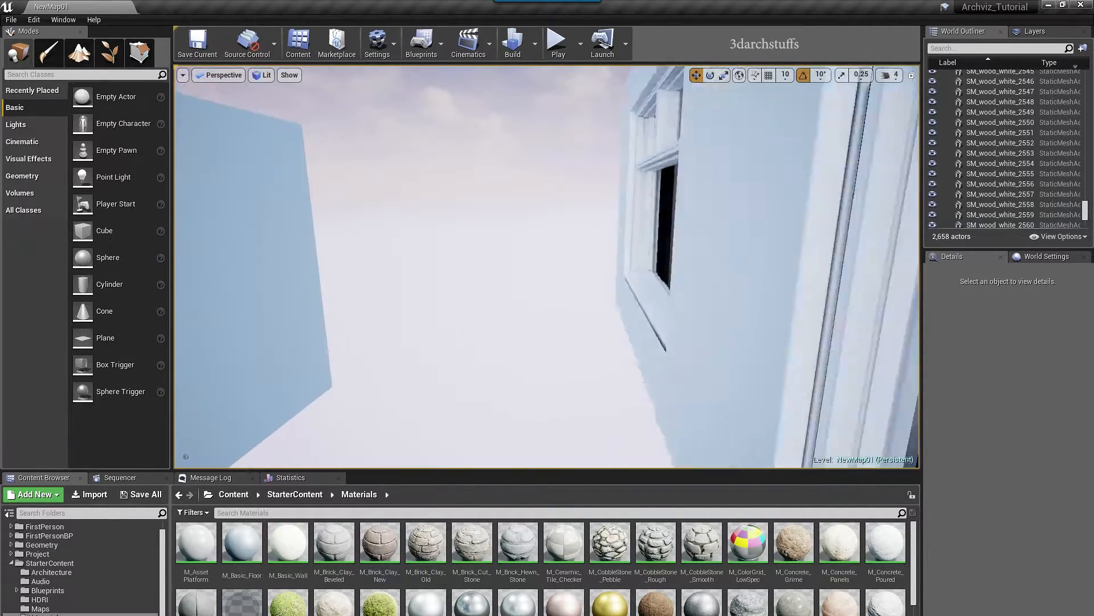
{"action": "scroll", "coordinate": [611, 261], "scroll_direction": "down", "scroll_amount": 5}
{"action": "right_click_drag", "start_coordinate": [610, 261], "coordinate": [502, 320]}
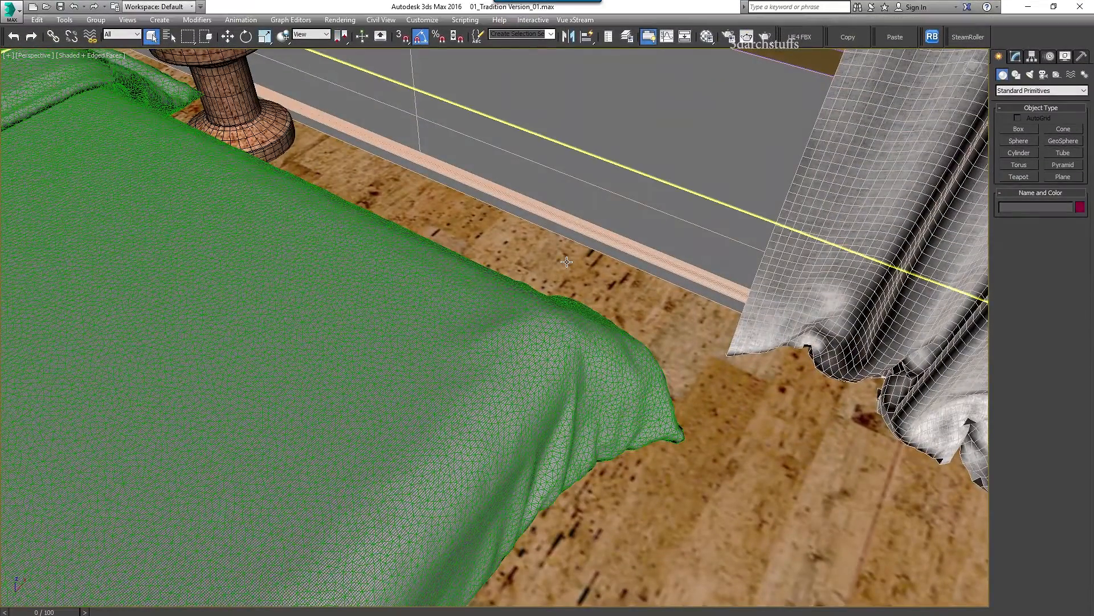
- Switch to 3ds Max, select the curtain beside the bedroom window and show its modifier settings
{"action": "left_click", "coordinate": [834, 205]}
{"action": "middle_click_drag", "start_coordinate": [691, 265], "coordinate": [652, 283], "text": "alt"}
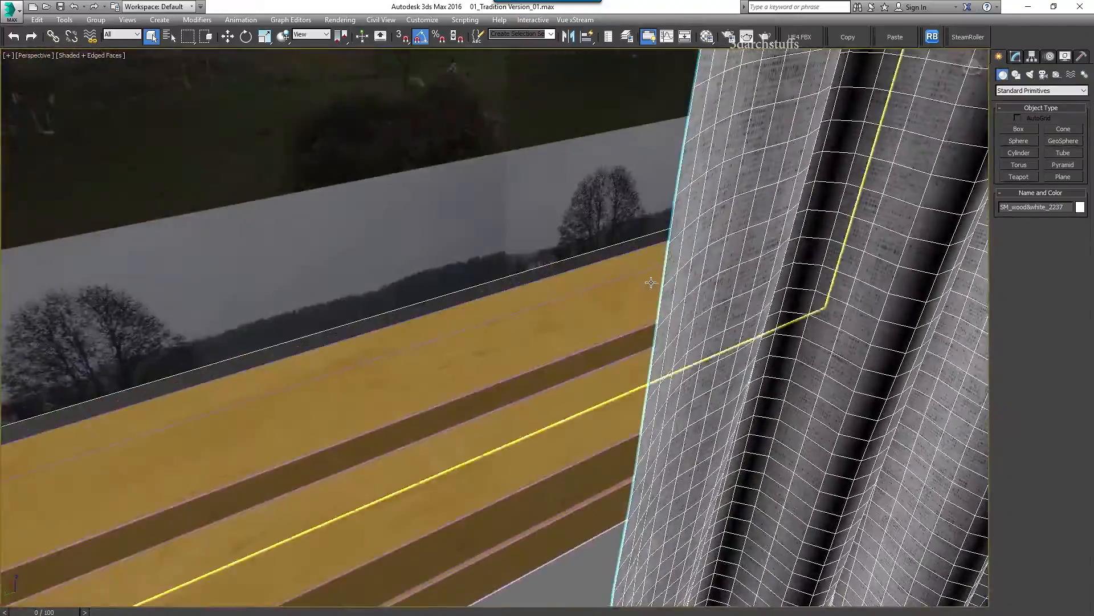
{"action": "scroll", "coordinate": [655, 284], "scroll_direction": "down", "scroll_amount": 3}
{"action": "middle_click_drag", "start_coordinate": [751, 324], "coordinate": [731, 212], "text": "alt"}
{"action": "scroll", "coordinate": [907, 109], "scroll_direction": "up", "scroll_amount": 2}
{"action": "left_click", "coordinate": [1014, 56]}
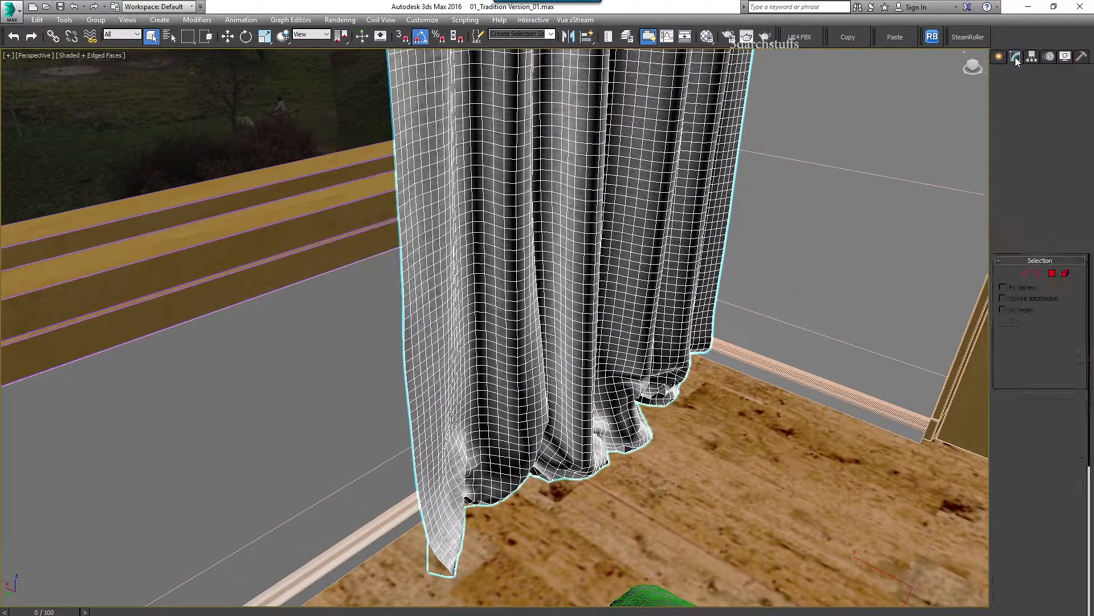
- Display the curtain's polygon normals with a temporary Edit Mesh modifier, check their direction and remove the modifier
{"action": "left_click", "coordinate": [1061, 130]}
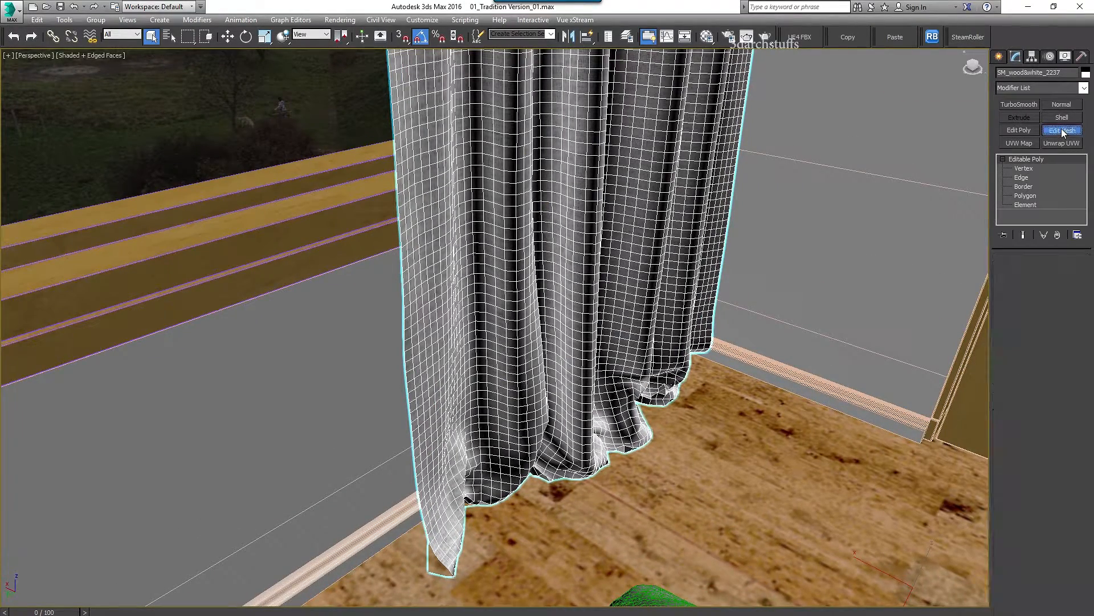
{"action": "left_click", "coordinate": [1036, 196]}
{"action": "mouse_move", "coordinate": [576, 340]}
{"action": "middle_mouse_down", "text": "alt"}
{"action": "mouse_move", "coordinate": [685, 345]}
{"action": "mouse_move", "coordinate": [566, 331]}
{"action": "middle_mouse_up", "text": "alt"}
{"action": "left_click", "coordinate": [1003, 335]}
{"action": "middle_click_drag", "start_coordinate": [930, 356], "coordinate": [639, 365], "text": "alt"}
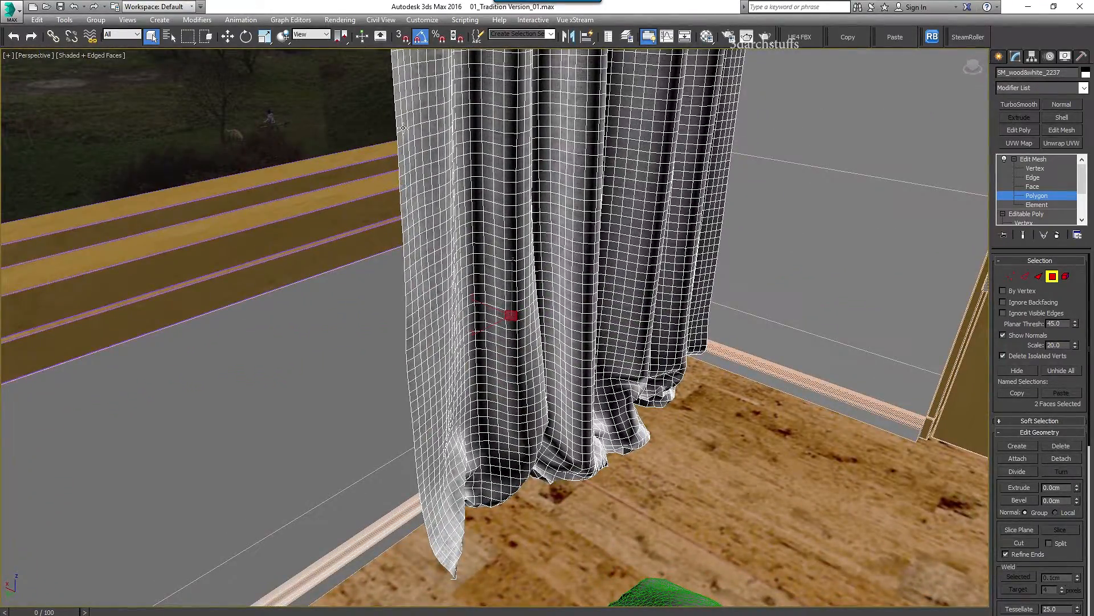
{"action": "middle_click_drag", "start_coordinate": [525, 170], "coordinate": [612, 221], "text": "alt"}
{"action": "left_click", "coordinate": [1033, 162]}
{"action": "left_click", "coordinate": [1057, 234]}
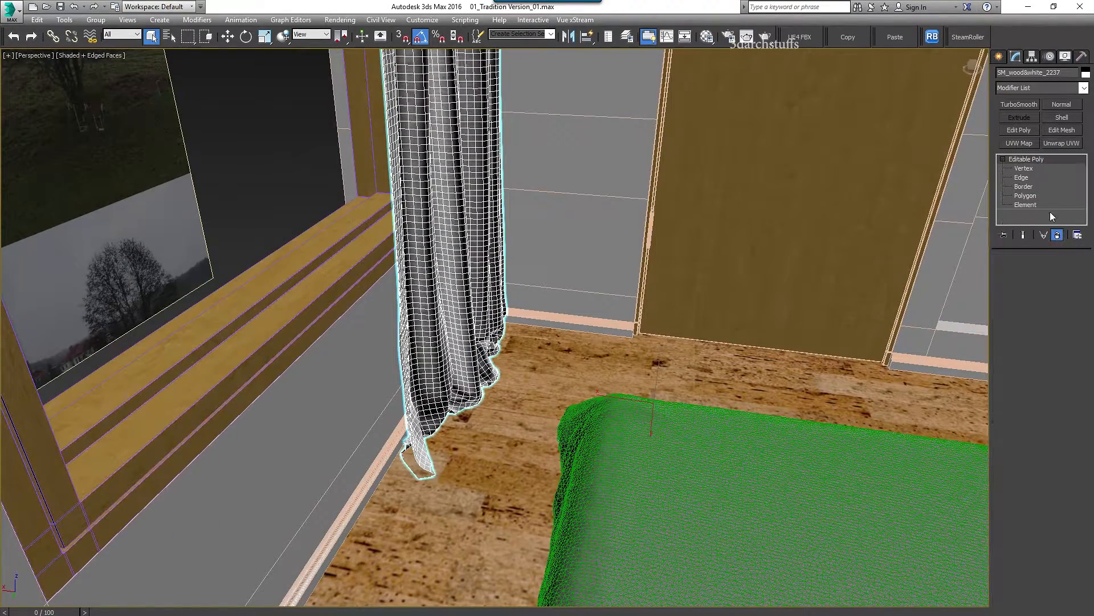
- Flip the curtain's normals with a Normal modifier and export it as FBX to D:\Tutorial\3dsMax\export\Traditional without moving it to 0,0,0
{"action": "left_click", "coordinate": [1062, 104]}
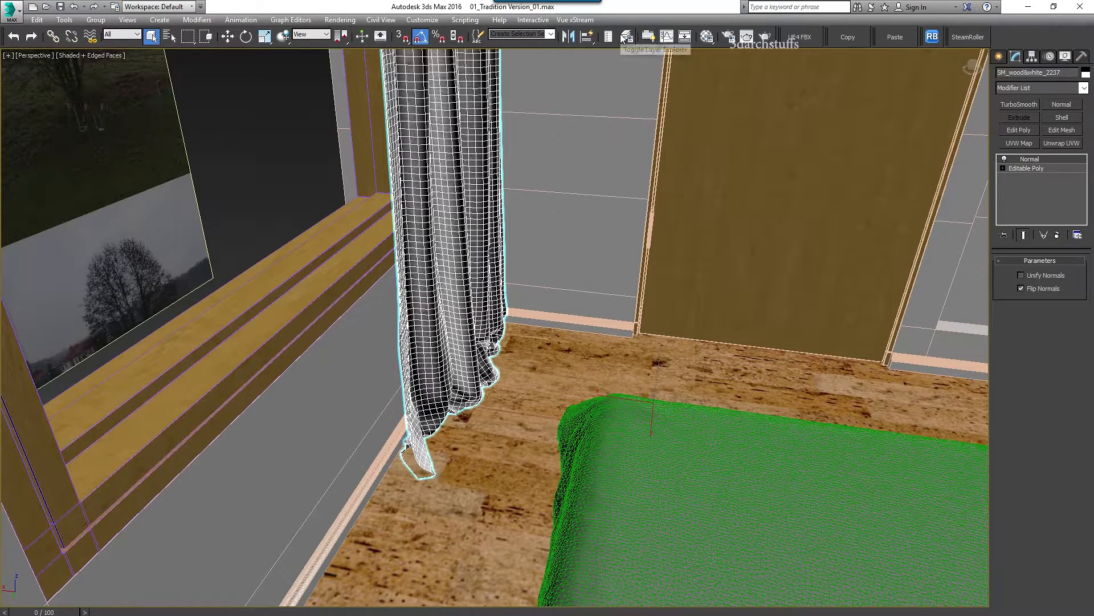
{"action": "left_click", "coordinate": [599, 36]}
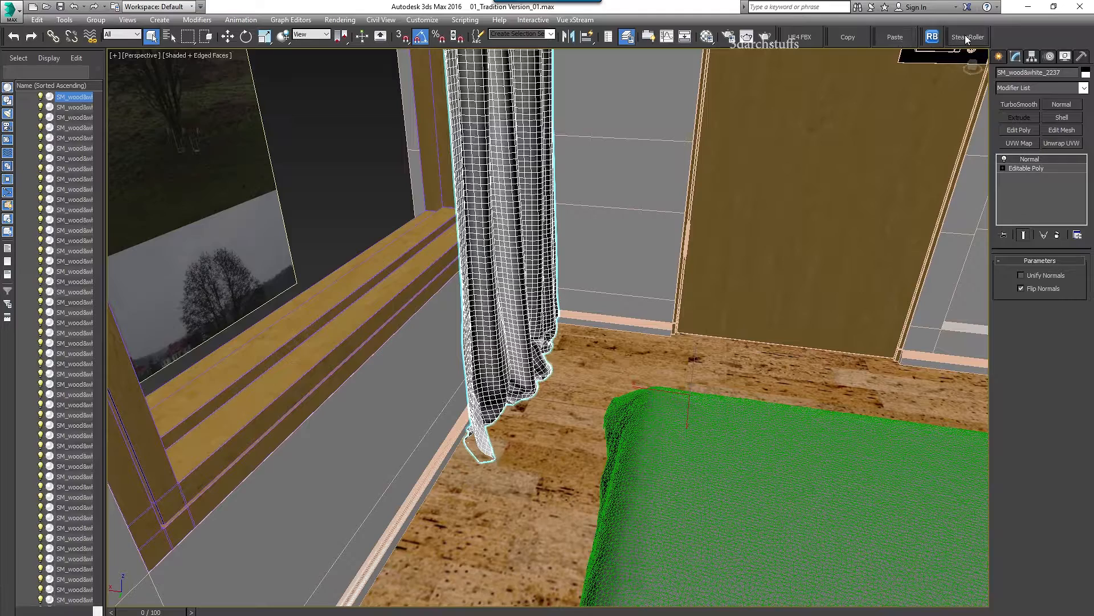
{"action": "left_click", "coordinate": [795, 36]}
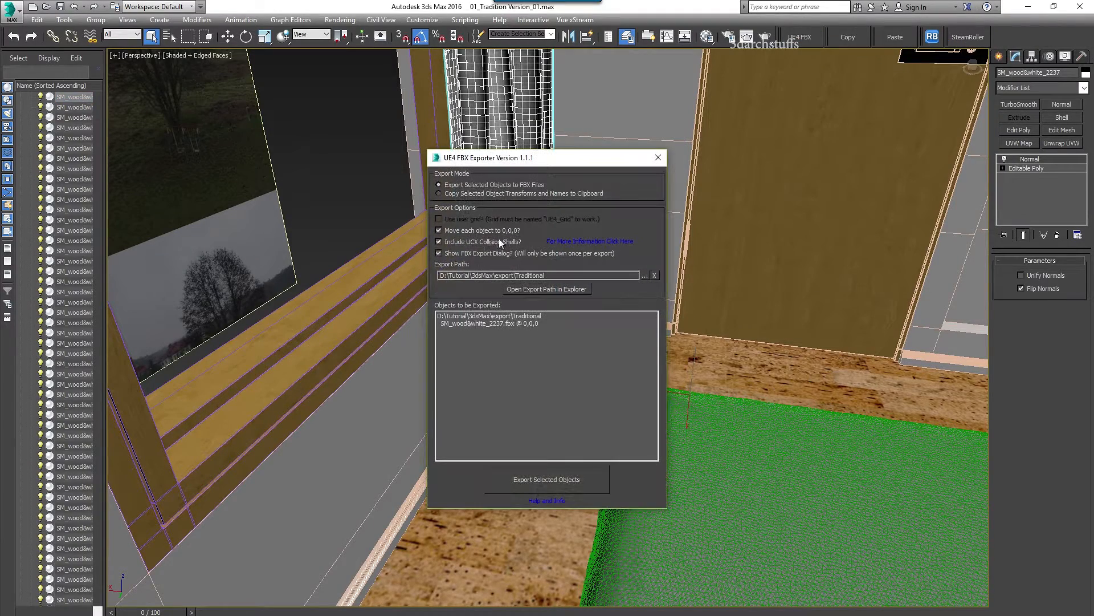
{"action": "left_click", "coordinate": [439, 230]}
{"action": "left_click_drag", "start_coordinate": [563, 158], "coordinate": [236, 261]}
{"action": "left_click", "coordinate": [317, 290]}
{"action": "left_click", "coordinate": [238, 577]}
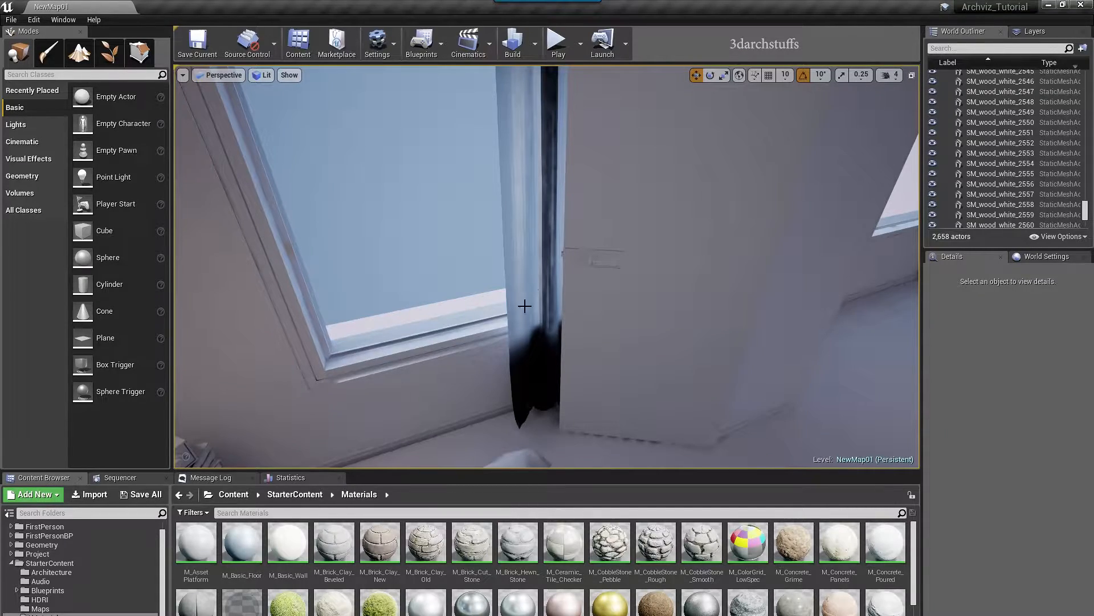
- Switch to Unreal Engine, locate the black-shaded curtain's mesh asset among the project content and start an import into the Meshesh folder
{"action": "left_click", "coordinate": [541, 199]}
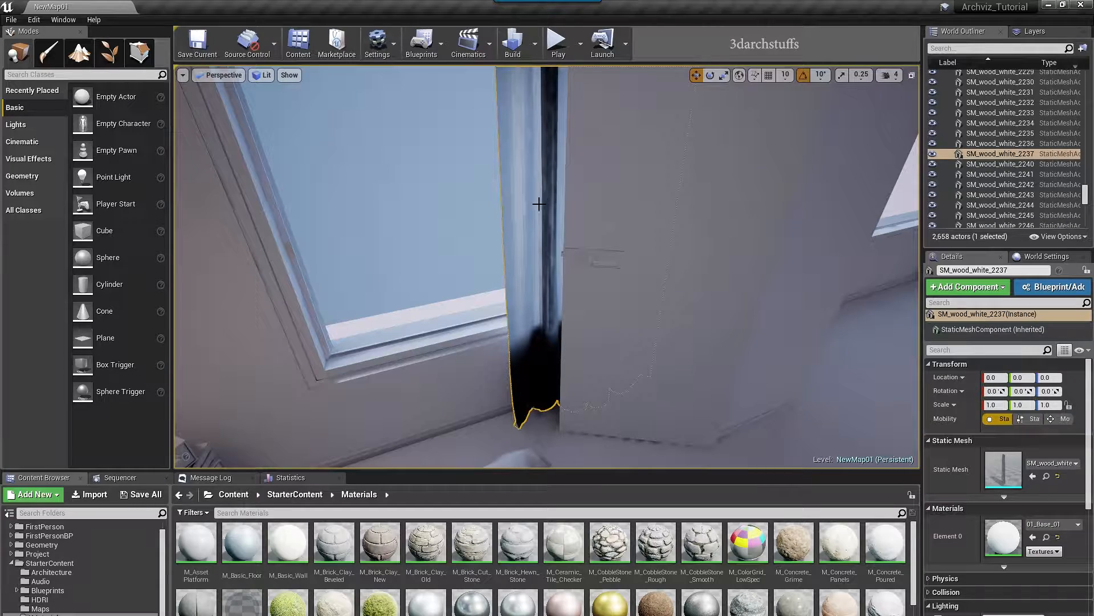
{"action": "key", "text": "ctrl+b"}
{"action": "right_click", "coordinate": [912, 550]}
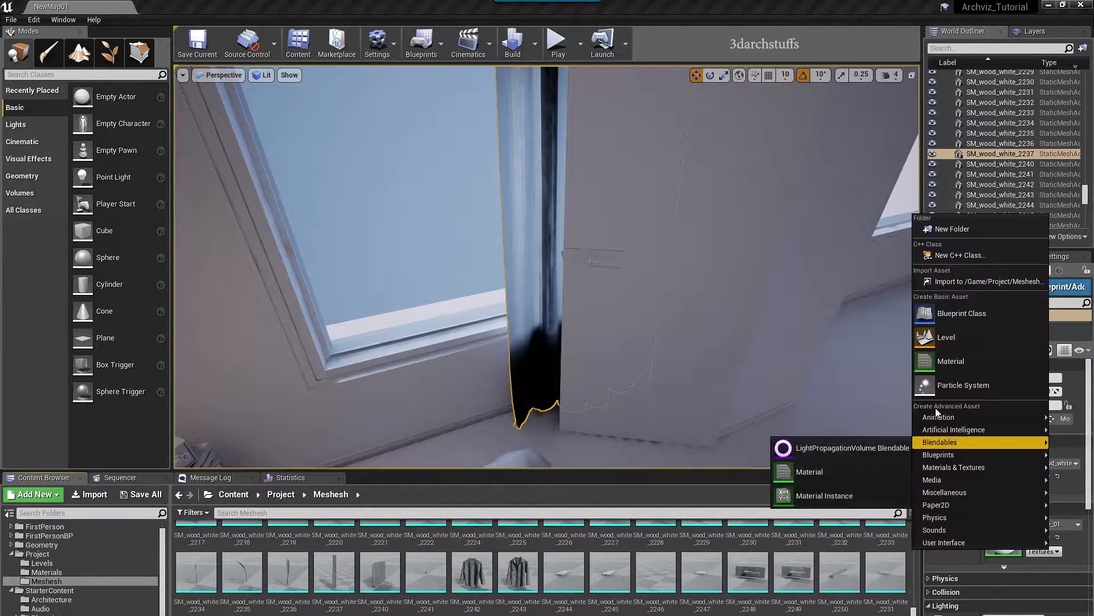
{"action": "left_click", "coordinate": [989, 281]}
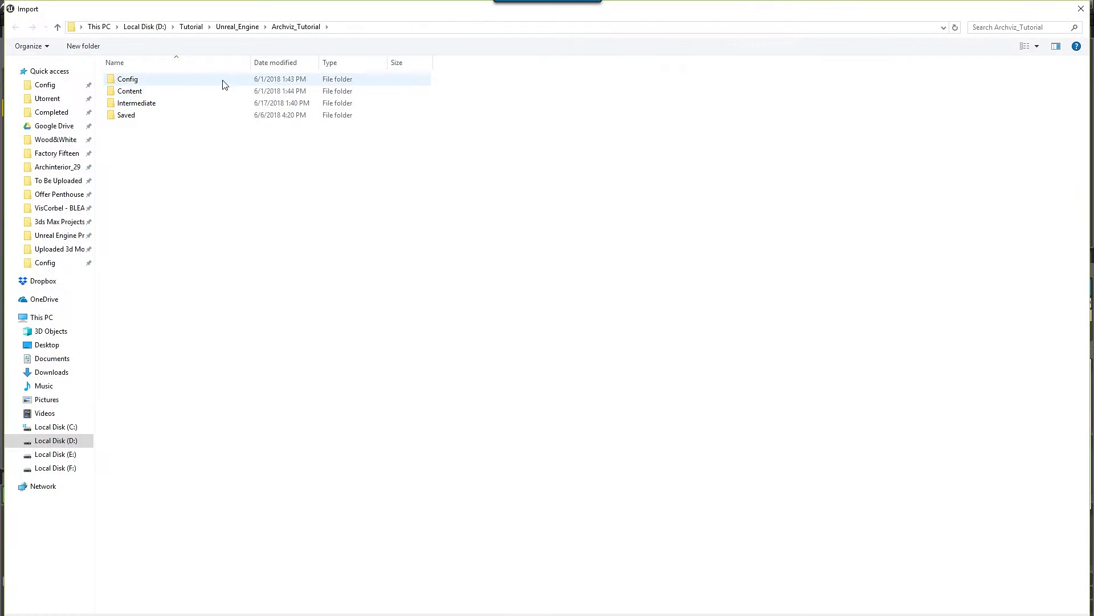
- Import SM_wood&white_2237.fbx from D:\Tutorial\3dsMax\export\Traditional to replace the existing curtain mesh
{"action": "left_click", "coordinate": [69, 442]}
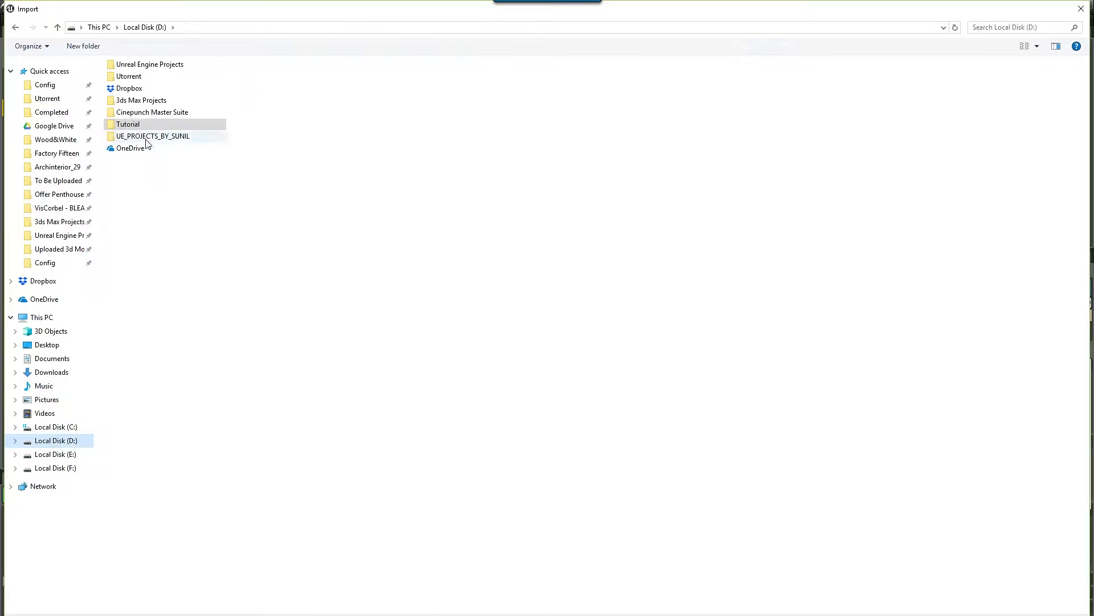
{"action": "double_click", "coordinate": [129, 125]}
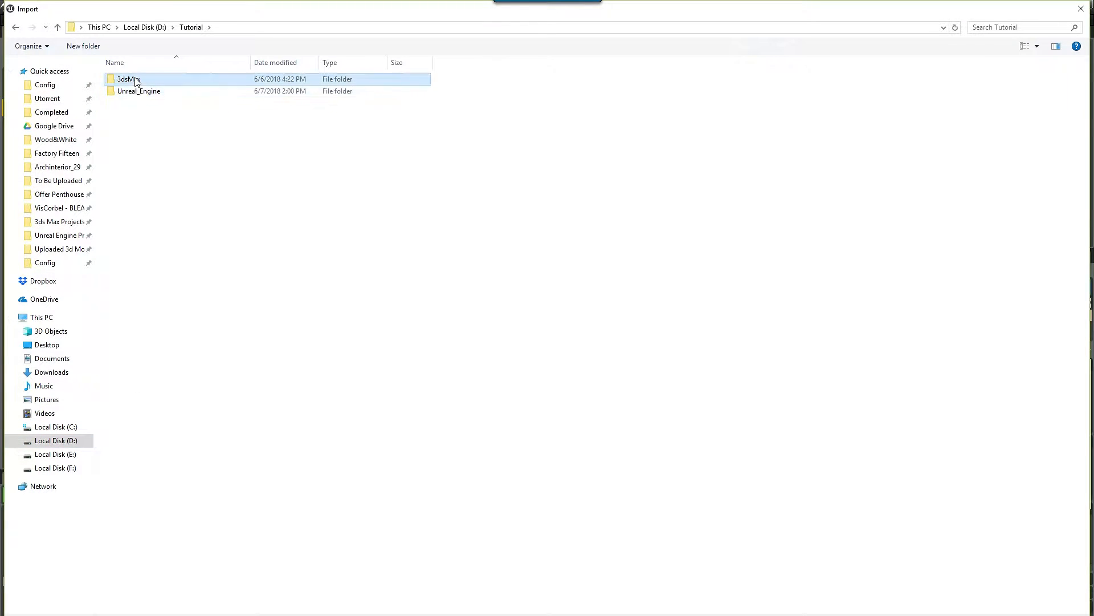
{"action": "double_click", "coordinate": [136, 80]}
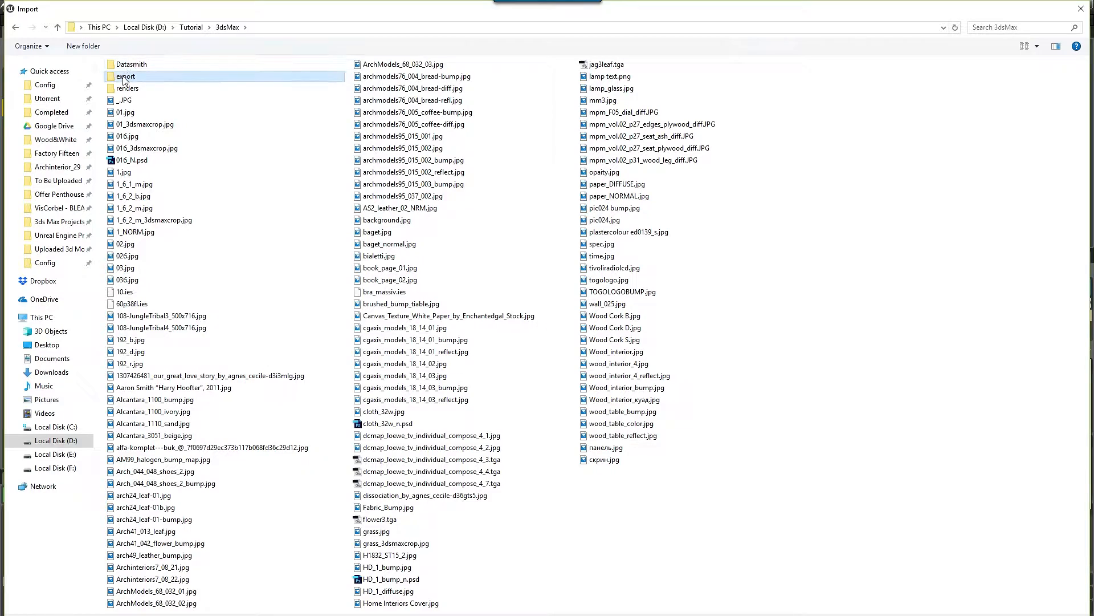
{"action": "double_click", "coordinate": [130, 78]}
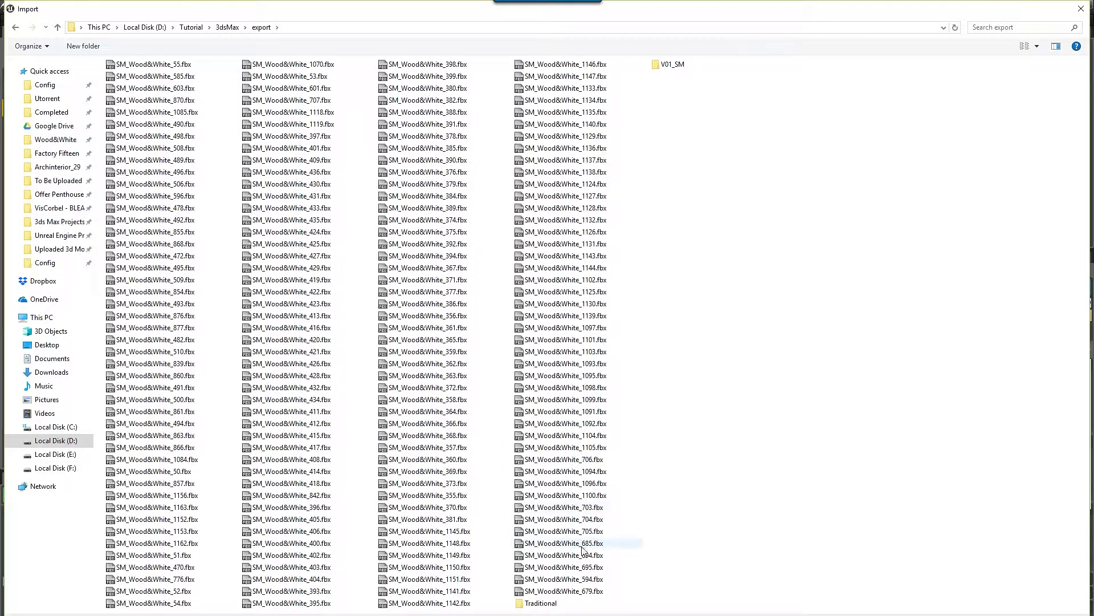
{"action": "double_click", "coordinate": [541, 603]}
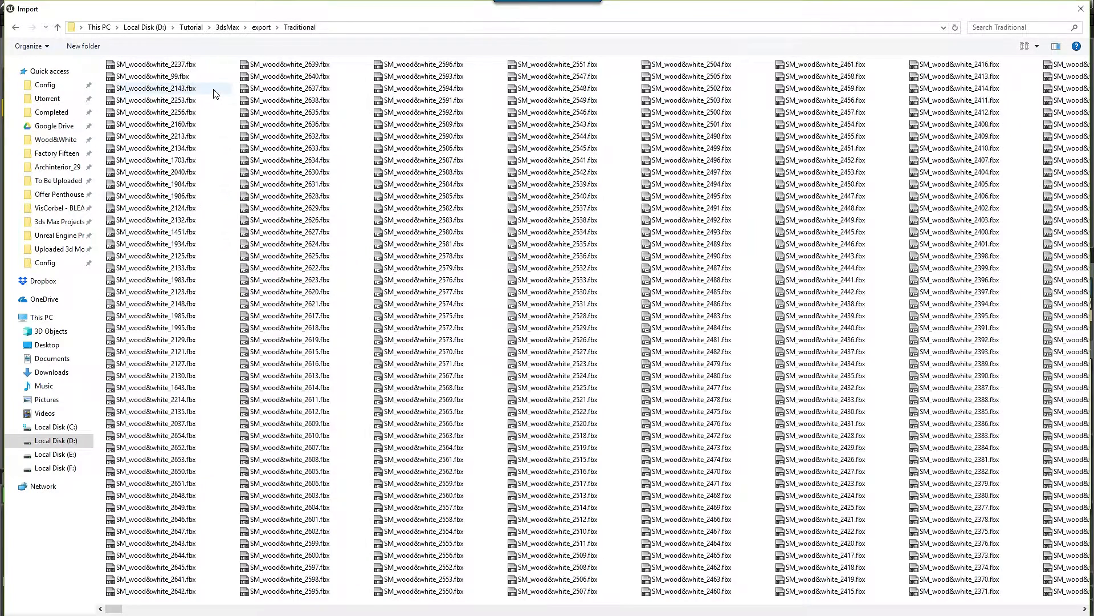
{"action": "right_click", "coordinate": [214, 92]}
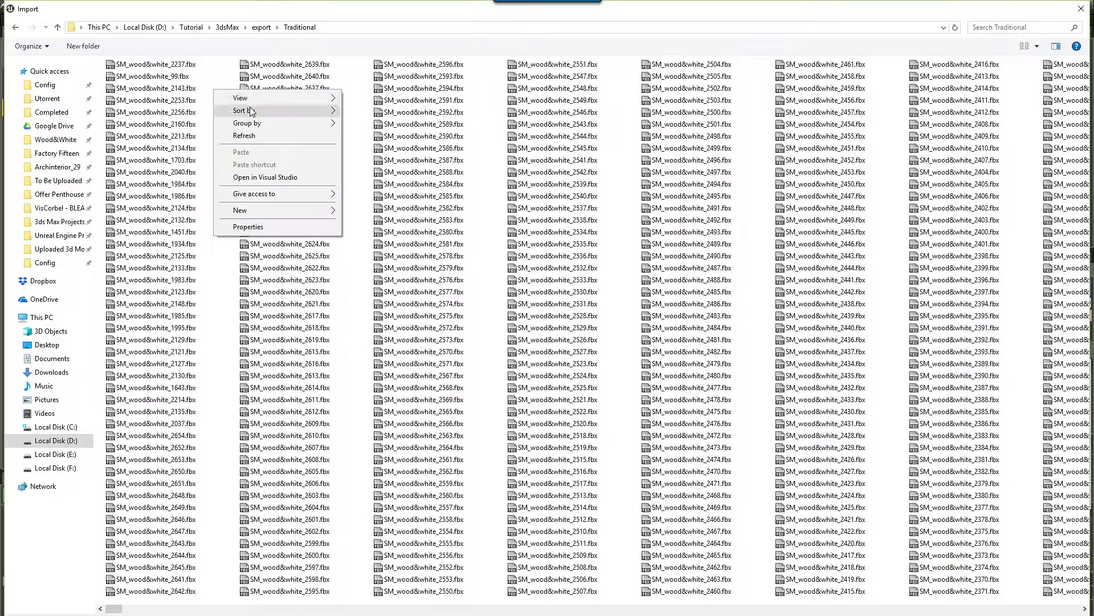
{"action": "left_click", "coordinate": [174, 63]}
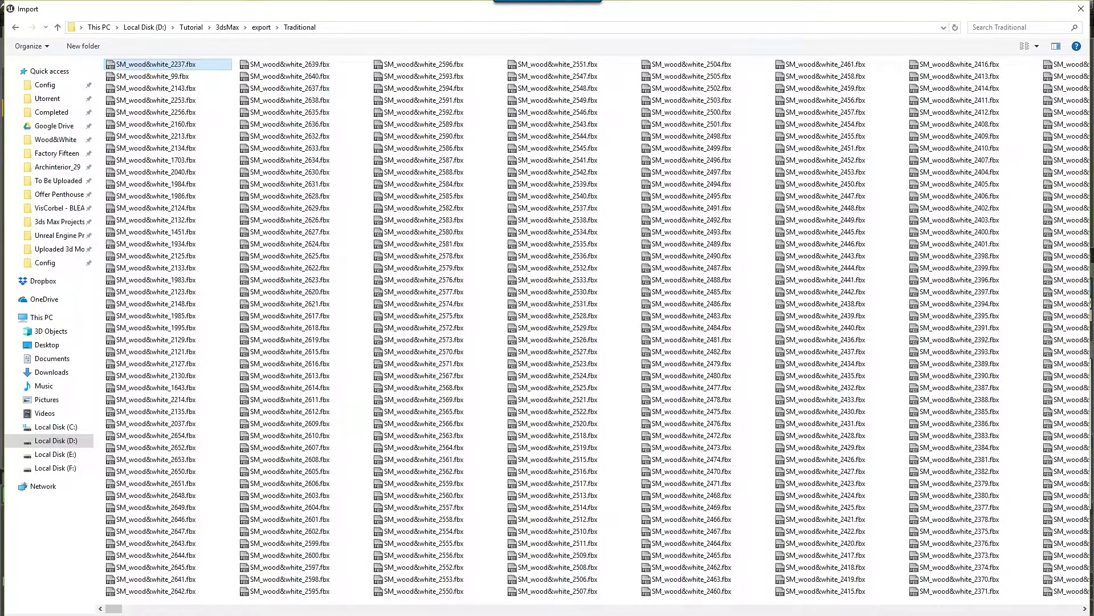
{"action": "key", "text": "Return"}
{"action": "left_click", "coordinate": [535, 379]}
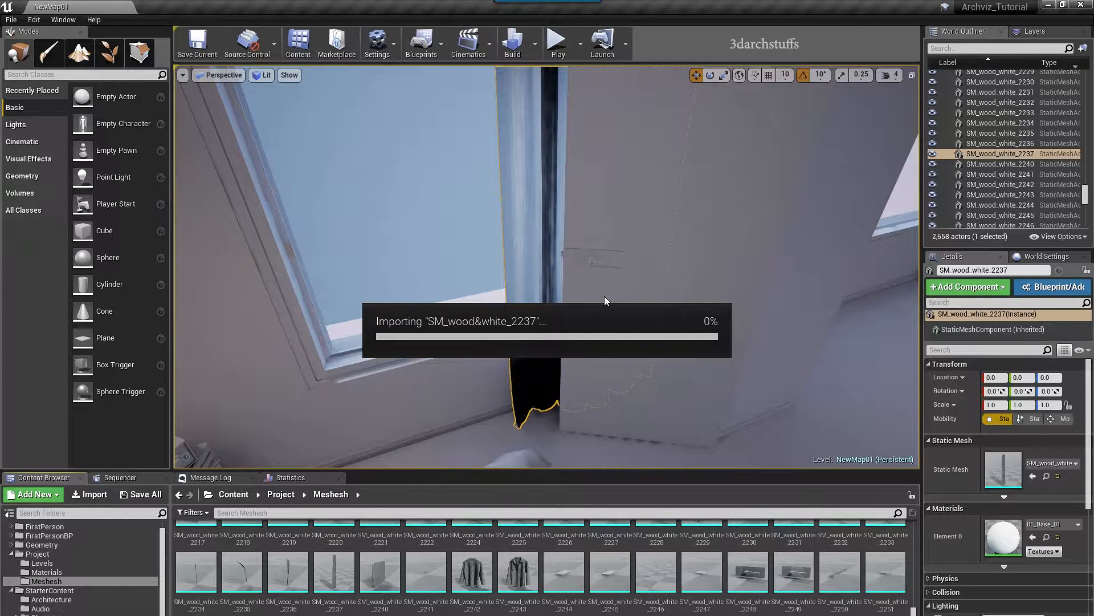
- Inspect the reimported curtain in the level and from several sides in its static mesh editor, and close that editor
{"action": "right_click_drag", "start_coordinate": [528, 265], "coordinate": [485, 205]}
{"action": "left_click_drag", "start_coordinate": [485, 206], "coordinate": [450, 222], "text": "alt"}
{"action": "right_click_drag", "start_coordinate": [450, 223], "coordinate": [436, 242]}
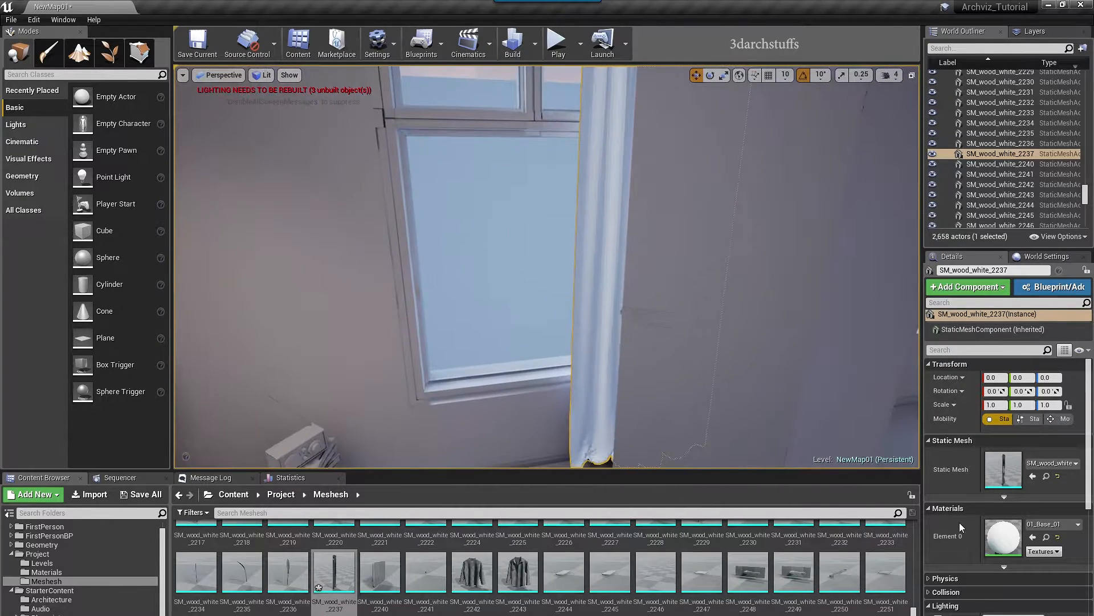
{"action": "double_click", "coordinate": [995, 457]}
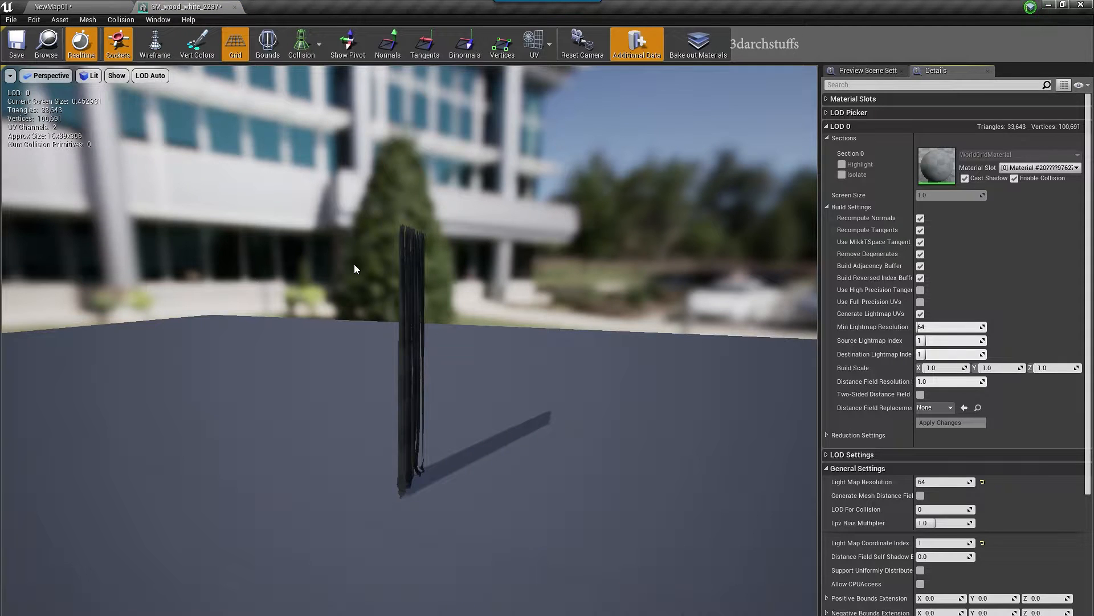
{"action": "left_click_drag", "start_coordinate": [354, 265], "coordinate": [171, 280]}
{"action": "scroll", "coordinate": [410, 319], "scroll_direction": "up", "scroll_amount": 5}
{"action": "left_click_drag", "start_coordinate": [411, 319], "coordinate": [570, 317]}
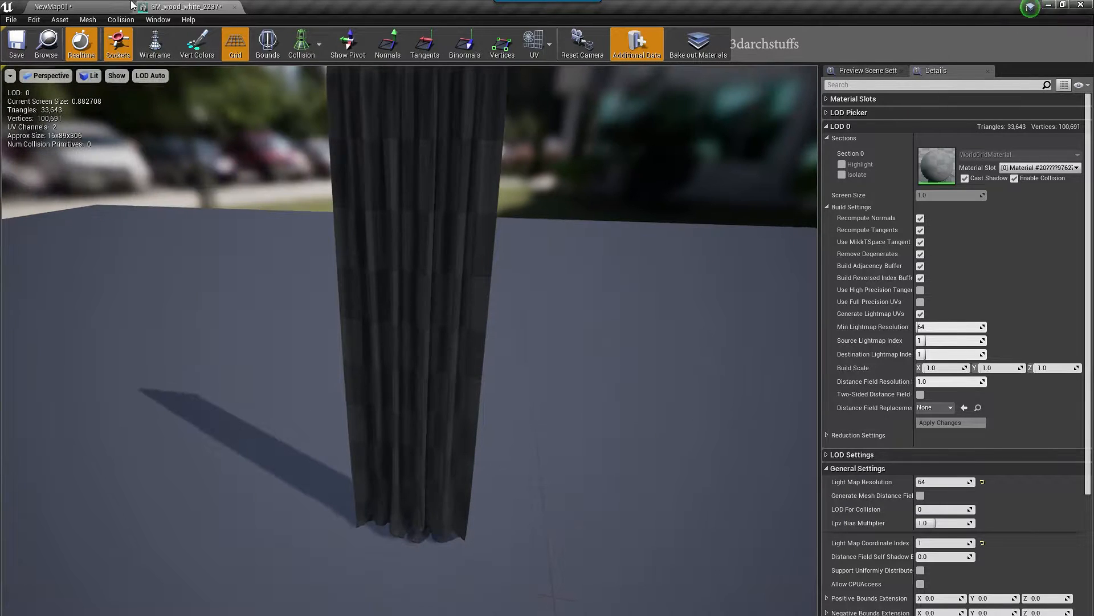
{"action": "left_click", "coordinate": [234, 7]}
- Check the replaced curtain beside the door and look over the neighbouring rooms with nothing selected
{"action": "right_click_drag", "start_coordinate": [539, 316], "coordinate": [598, 277]}
{"action": "key", "text": "Escape"}
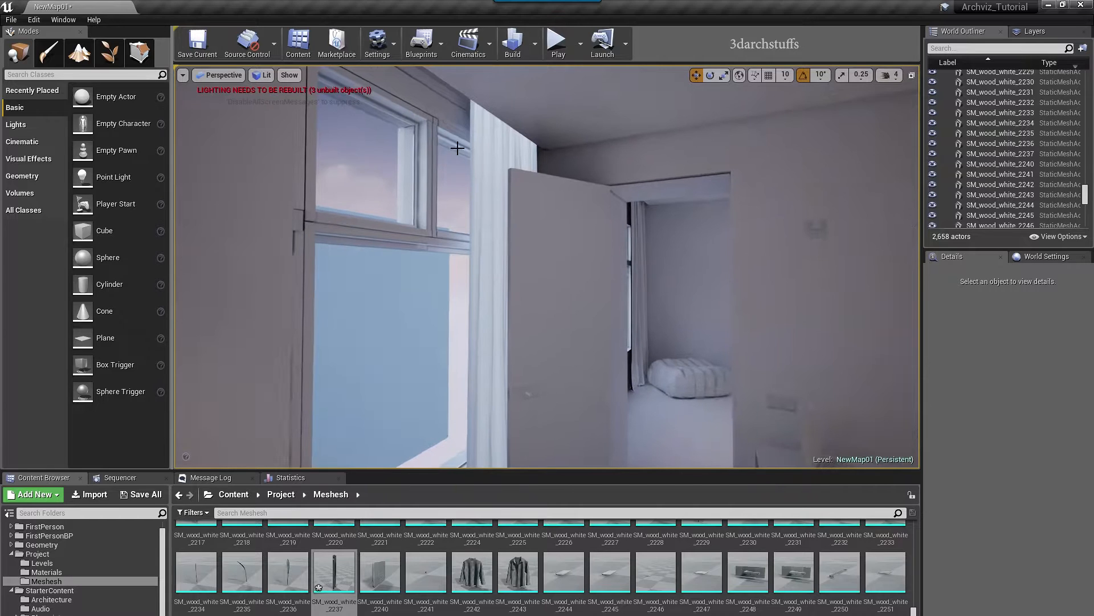
{"action": "left_click", "coordinate": [494, 181]}
{"action": "right_click_drag", "start_coordinate": [792, 287], "coordinate": [963, 337]}
{"action": "key", "text": "Escape"}
{"action": "right_click_drag", "start_coordinate": [543, 258], "coordinate": [655, 253]}
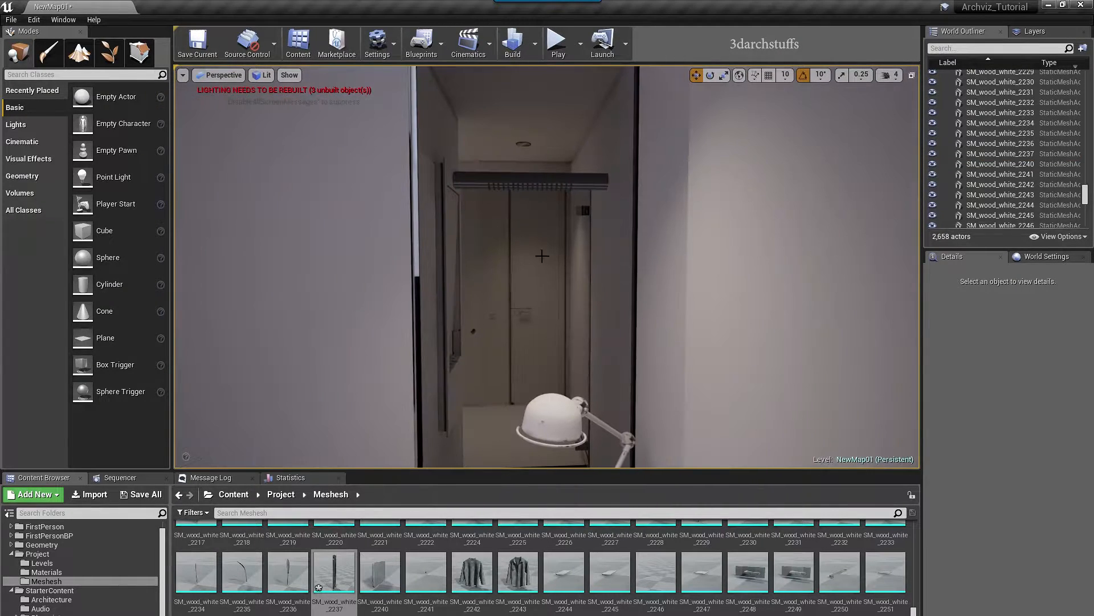
- Open the mesh of the tall panel beside the hallway doorway, dock its editor with the level's tab and display UV Channel 1
{"action": "right_click_drag", "start_coordinate": [539, 210], "coordinate": [553, 162]}
{"action": "scroll", "coordinate": [513, 254], "scroll_direction": "up", "scroll_amount": 3}
{"action": "scroll", "coordinate": [513, 255], "scroll_direction": "down", "scroll_amount": 3}
{"action": "scroll", "coordinate": [513, 254], "scroll_direction": "up", "scroll_amount": 2}
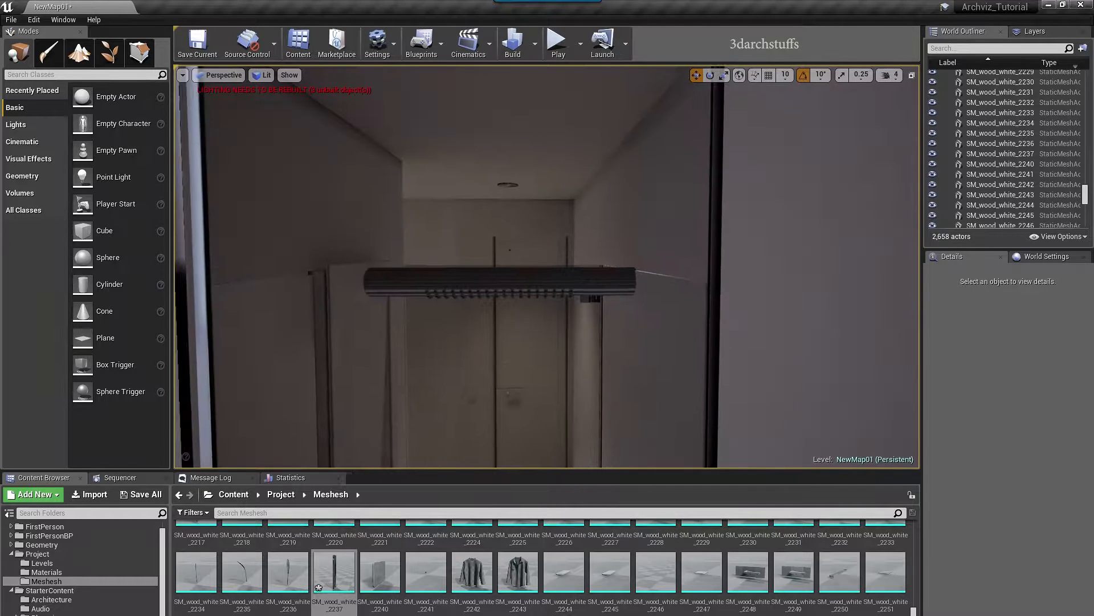
{"action": "right_click_drag", "start_coordinate": [495, 246], "coordinate": [445, 205]}
{"action": "left_click", "coordinate": [407, 203]}
{"action": "mouse_move", "coordinate": [439, 258]}
{"action": "right_mouse_down"}
{"action": "mouse_move", "coordinate": [421, 328]}
{"action": "mouse_move", "coordinate": [425, 245]}
{"action": "right_mouse_up"}
{"action": "mouse_move", "coordinate": [491, 228]}
{"action": "right_mouse_down"}
{"action": "mouse_move", "coordinate": [459, 229]}
{"action": "mouse_move", "coordinate": [413, 197]}
{"action": "mouse_move", "coordinate": [491, 228]}
{"action": "right_mouse_up"}
{"action": "double_click", "coordinate": [1003, 470]}
{"action": "left_click_drag", "start_coordinate": [341, 60], "coordinate": [205, 8]}
{"action": "left_click", "coordinate": [538, 44]}
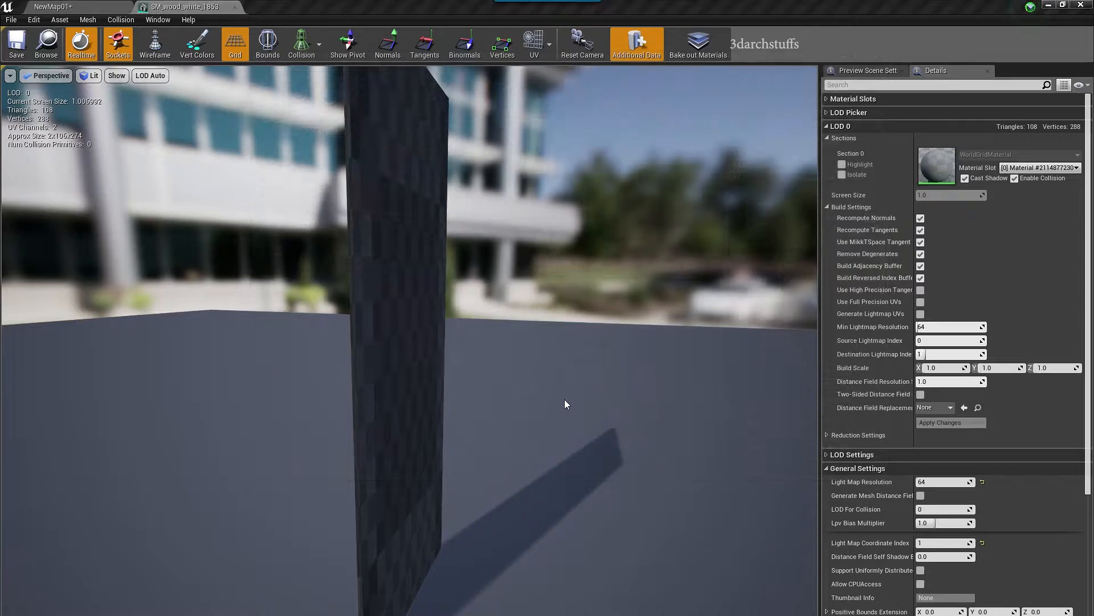
{"action": "left_click", "coordinate": [526, 92]}
- Enable Generate Lightmap UVs on the tall panel's mesh, apply the changes and hide the panel in the level
{"action": "left_click", "coordinate": [921, 315]}
{"action": "left_click", "coordinate": [953, 422]}
{"action": "left_click", "coordinate": [53, 7]}
{"action": "key", "text": "h"}
- Check UV Channel 1 of the thin vertical shower glass strip, apply Generate Lightmap UVs to its mesh and hide the strip in the level
{"action": "left_click", "coordinate": [433, 246]}
{"action": "double_click", "coordinate": [1001, 469]}
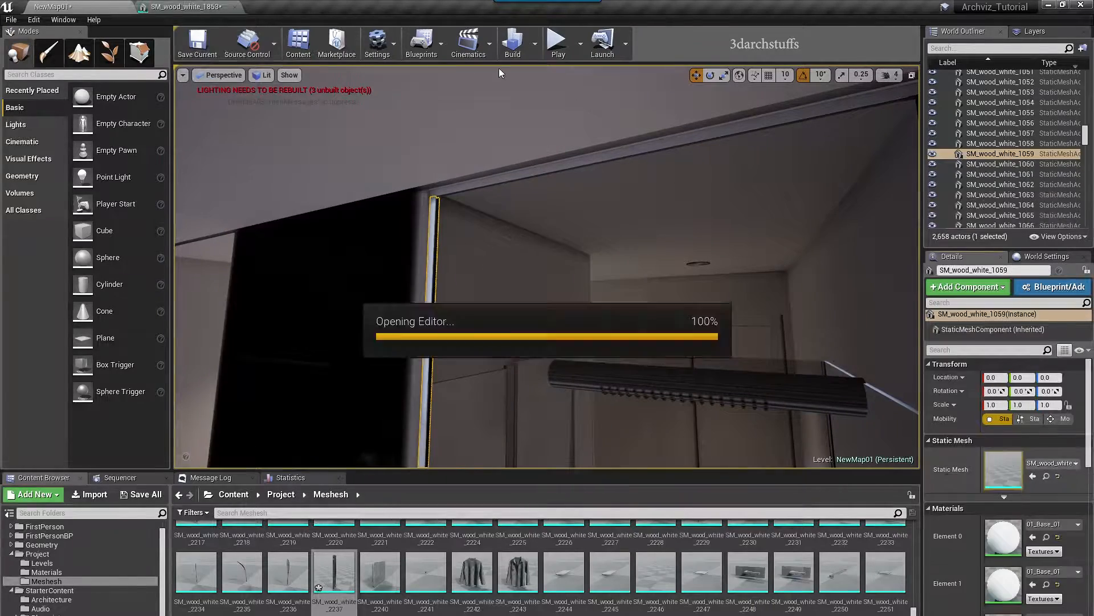
{"action": "left_click", "coordinate": [536, 44]}
{"action": "left_click", "coordinate": [552, 95]}
{"action": "left_click", "coordinate": [921, 404]}
{"action": "left_click", "coordinate": [945, 513]}
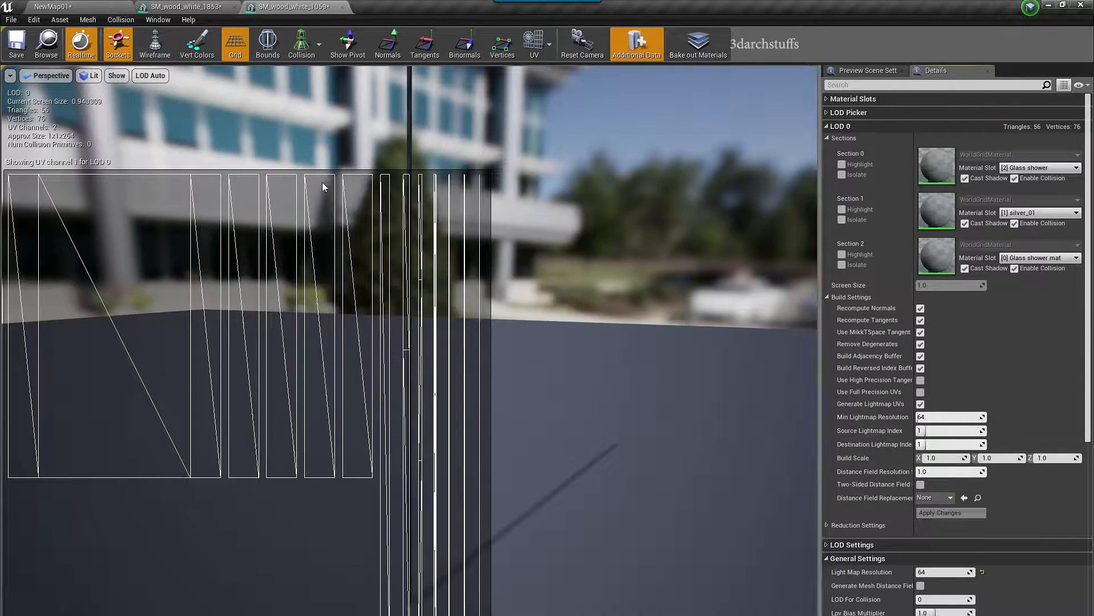
{"action": "left_click", "coordinate": [53, 7]}
{"action": "key", "text": "h"}
- Display UV Channel 1 of the large shower glass panel's mesh, apply Generate Lightmap UVs and hide the panel in the level
{"action": "left_click", "coordinate": [537, 319]}
{"action": "right_click_drag", "start_coordinate": [536, 320], "coordinate": [562, 273]}
{"action": "double_click", "coordinate": [1001, 470]}
{"action": "left_click", "coordinate": [536, 44]}
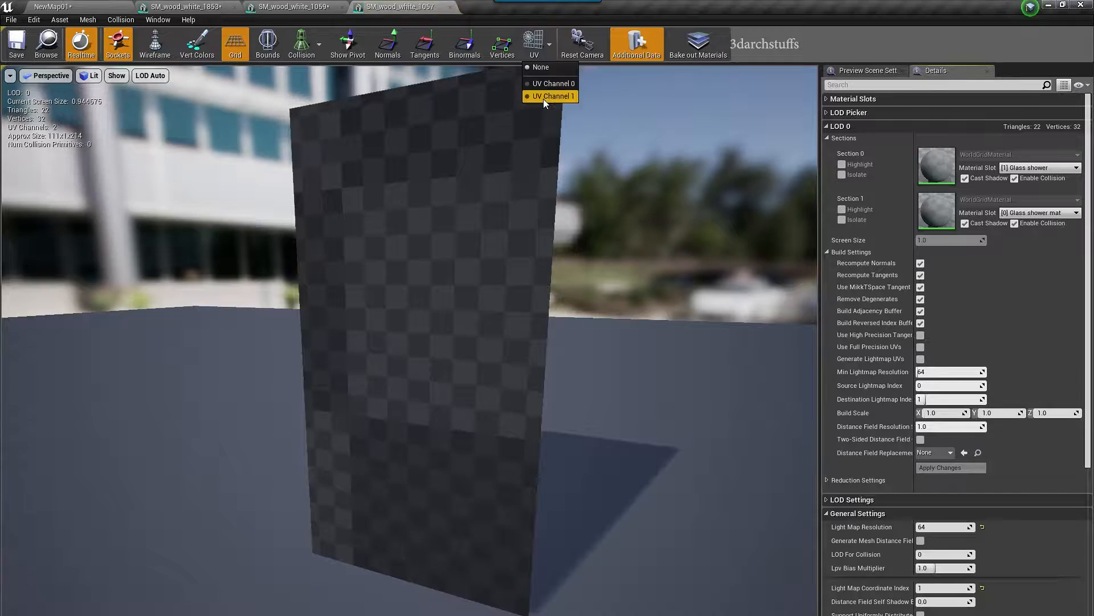
{"action": "left_click", "coordinate": [550, 96]}
{"action": "left_click", "coordinate": [921, 359]}
{"action": "left_click", "coordinate": [939, 467]}
{"action": "left_click", "coordinate": [53, 7]}
{"action": "key", "text": "h"}
- Open the mesh of the ribbed horizontal bar, enable Generate Lightmap UVs and apply the changes
{"action": "left_click", "coordinate": [504, 222]}
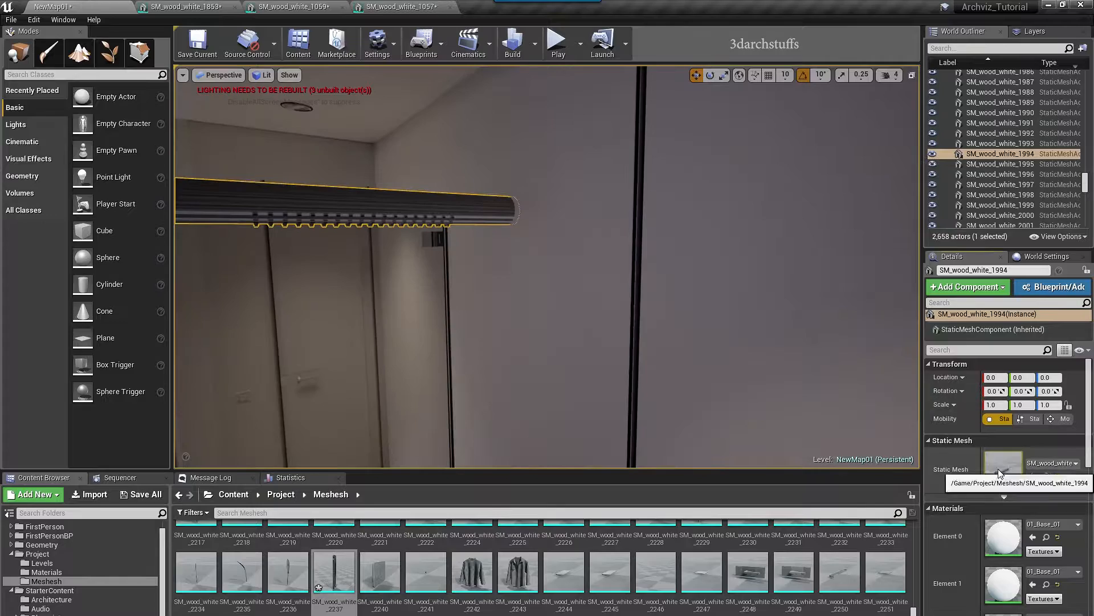
{"action": "double_click", "coordinate": [1002, 470]}
{"action": "left_click", "coordinate": [920, 404]}
{"action": "left_click", "coordinate": [939, 514]}
{"action": "mouse_move", "coordinate": [923, 430]}
{"action": "left_mouse_down"}
{"action": "mouse_move", "coordinate": [935, 430]}
{"action": "mouse_move", "coordinate": [923, 430]}
{"action": "left_mouse_up"}
{"action": "left_click", "coordinate": [935, 513]}
{"action": "left_click", "coordinate": [932, 515]}
{"action": "left_click", "coordinate": [942, 513]}
{"action": "left_click", "coordinate": [1008, 615]}
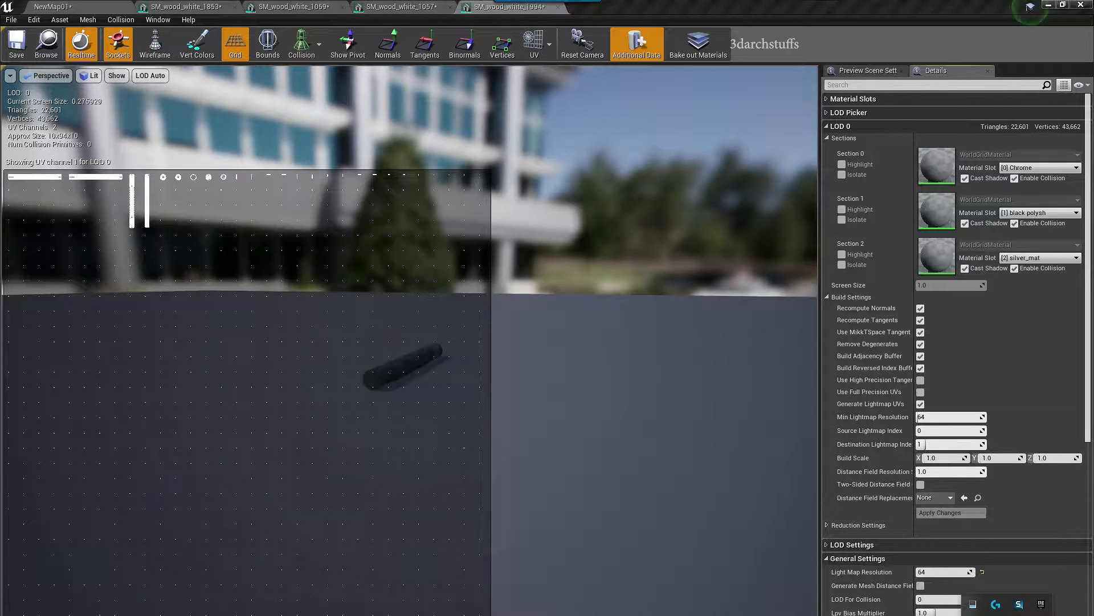
{"action": "right_click", "coordinate": [1024, 606]}
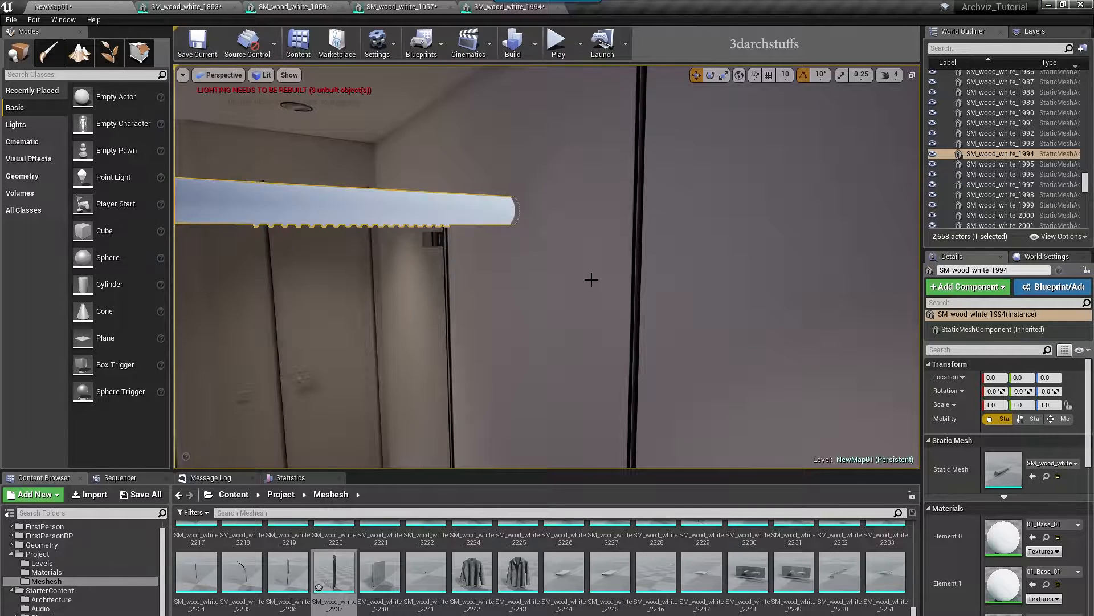
- Hide the ribbed bar in the level and close the mesh editors of the finished shower parts
{"action": "scroll", "coordinate": [1013, 571], "scroll_direction": "down", "scroll_amount": 1}
{"action": "left_click_drag", "start_coordinate": [548, 319], "coordinate": [502, 239]}
{"action": "left_click", "coordinate": [234, 6]}
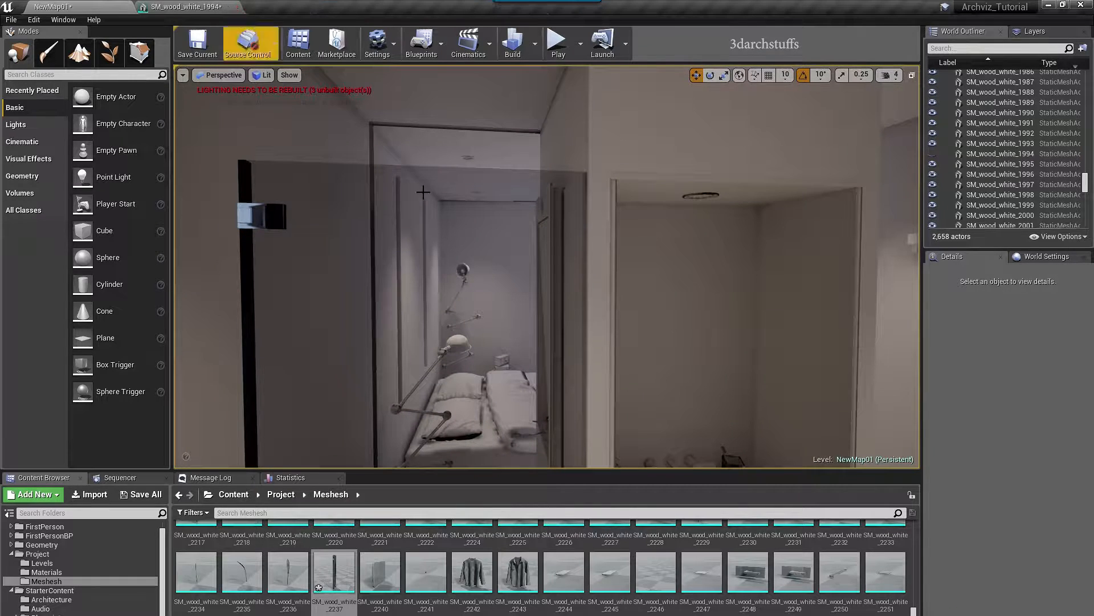
- Display UV Channel 1 of the glass door's metal fitting, apply Generate Lightmap UVs to its mesh and return to the level
{"action": "right_click_drag", "start_coordinate": [545, 319], "coordinate": [524, 331]}
{"action": "left_click", "coordinate": [545, 327]}
{"action": "scroll", "coordinate": [1003, 466], "scroll_direction": "up", "scroll_amount": 3}
{"action": "double_click", "coordinate": [1003, 467]}
{"action": "left_click", "coordinate": [534, 45]}
{"action": "left_click", "coordinate": [550, 97]}
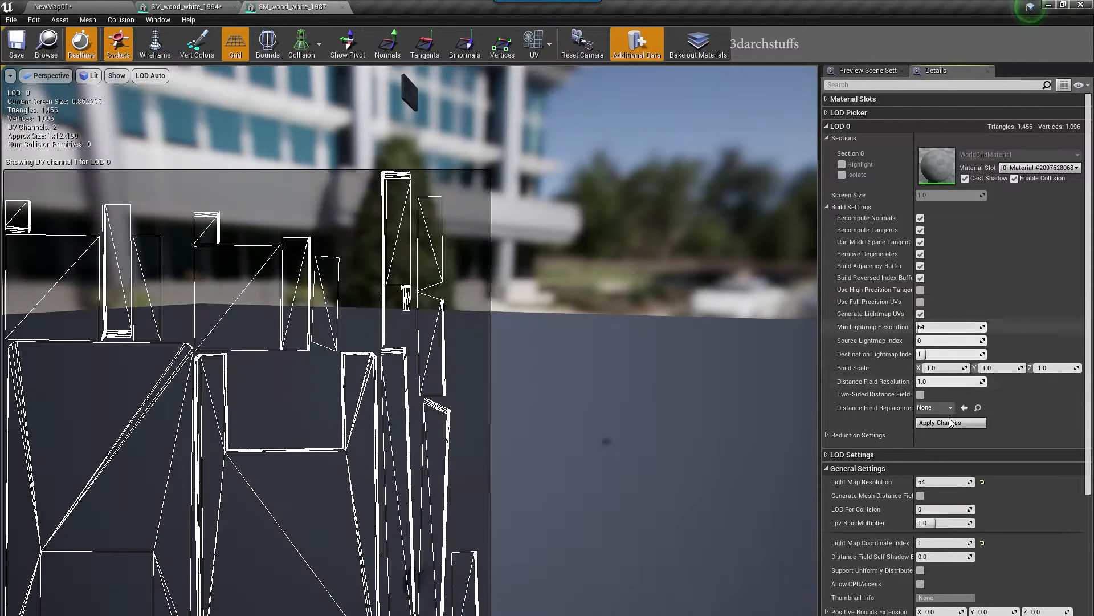
{"action": "left_click", "coordinate": [951, 422]}
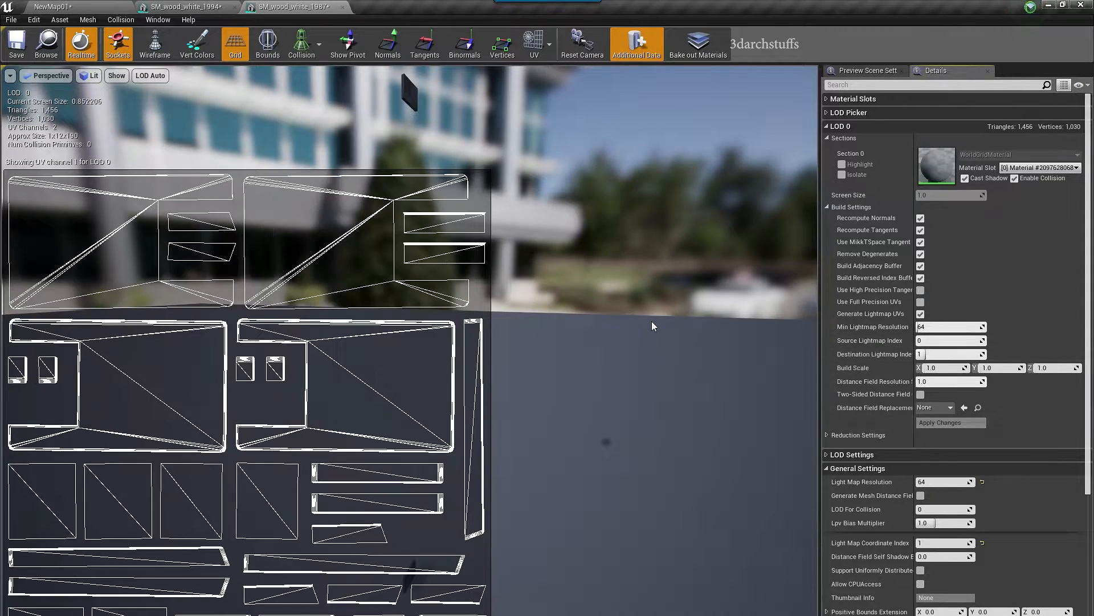
{"action": "left_click", "coordinate": [70, 7]}
- Display UV Channel 1 of mesh SM_wood_white_1991 on the glass door and apply Generate Lightmap UVs to it
{"action": "right_click_drag", "start_coordinate": [334, 213], "coordinate": [308, 217]}
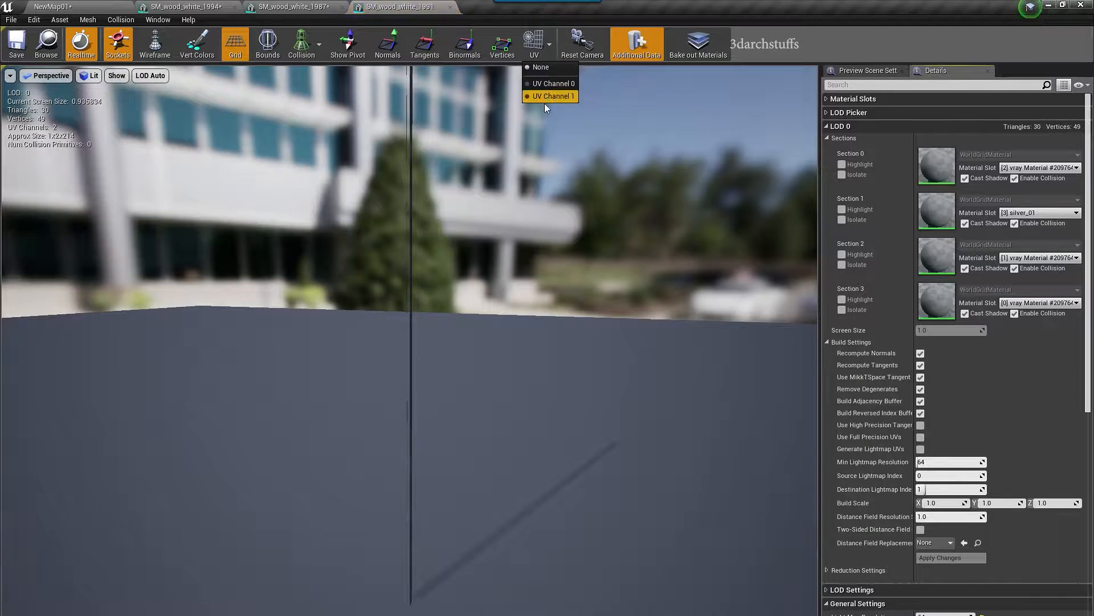
{"action": "left_click", "coordinate": [545, 104]}
{"action": "left_click", "coordinate": [939, 556]}
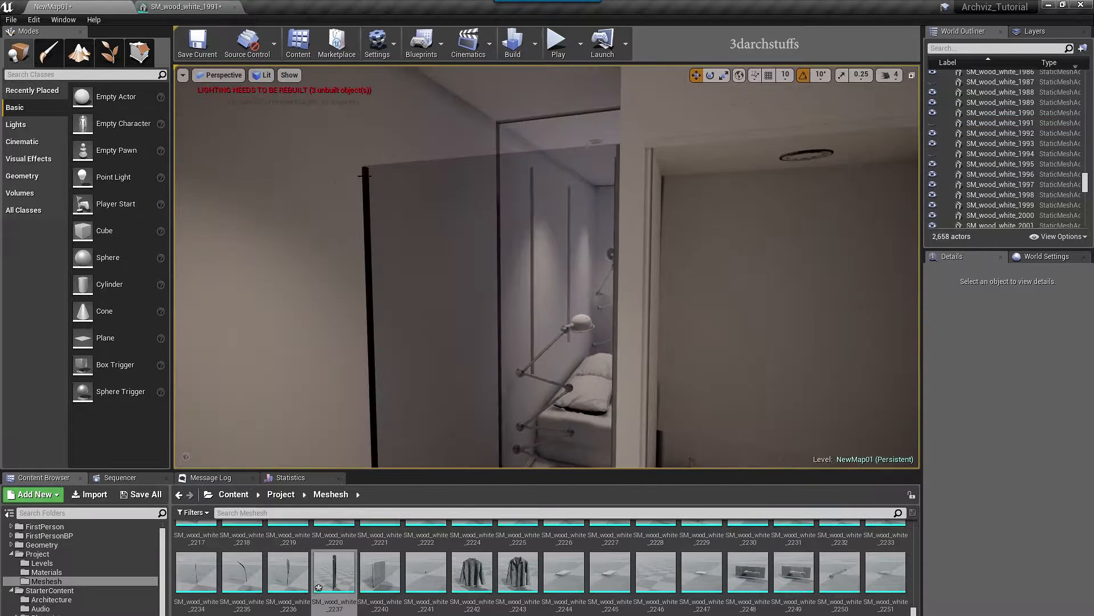
- Hide the glass pane, generate lightmap UVs for the vertical strip SM_wood_white_1992 while viewing UV Channel 1, and hide that strip
{"action": "left_click", "coordinate": [383, 182]}
{"action": "key", "text": "h"}
{"action": "left_click", "coordinate": [370, 191]}
{"action": "double_click", "coordinate": [1002, 479]}
{"action": "left_click_drag", "start_coordinate": [410, 285], "coordinate": [379, 336]}
{"action": "left_click", "coordinate": [534, 45]}
{"action": "left_click", "coordinate": [552, 98]}
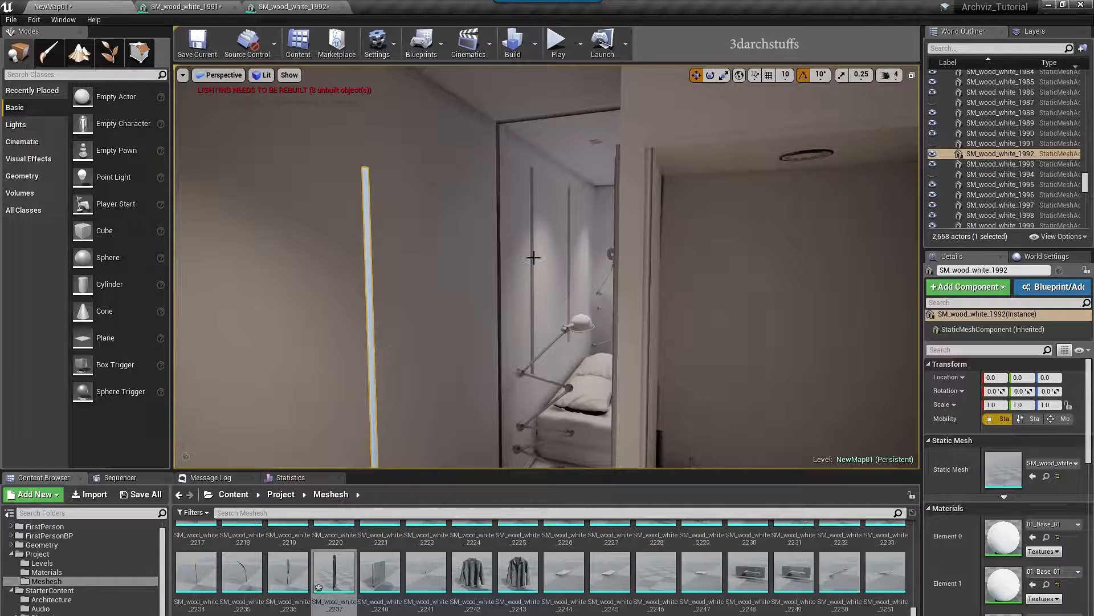
{"action": "key", "text": "h"}
- Generate lightmap UVs for the panel meshes around the wall niche, checking UV Channel 1 and applying the changes
{"action": "right_click_drag", "start_coordinate": [533, 258], "coordinate": [435, 276]}
{"action": "left_click", "coordinate": [437, 277]}
{"action": "left_click", "coordinate": [573, 308]}
{"action": "left_click", "coordinate": [658, 328]}
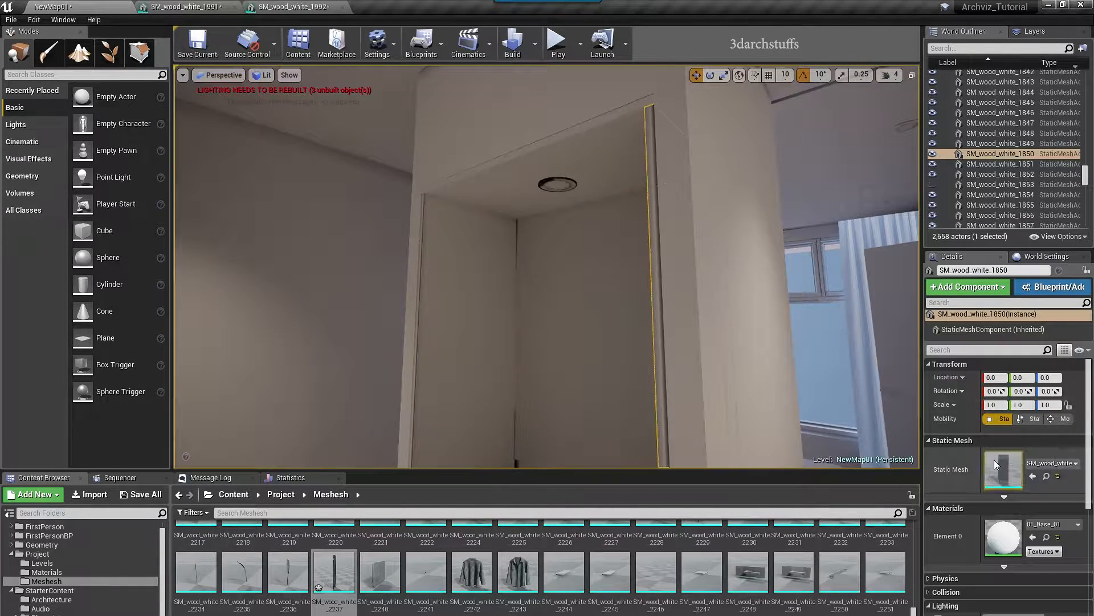
{"action": "double_click", "coordinate": [993, 463]}
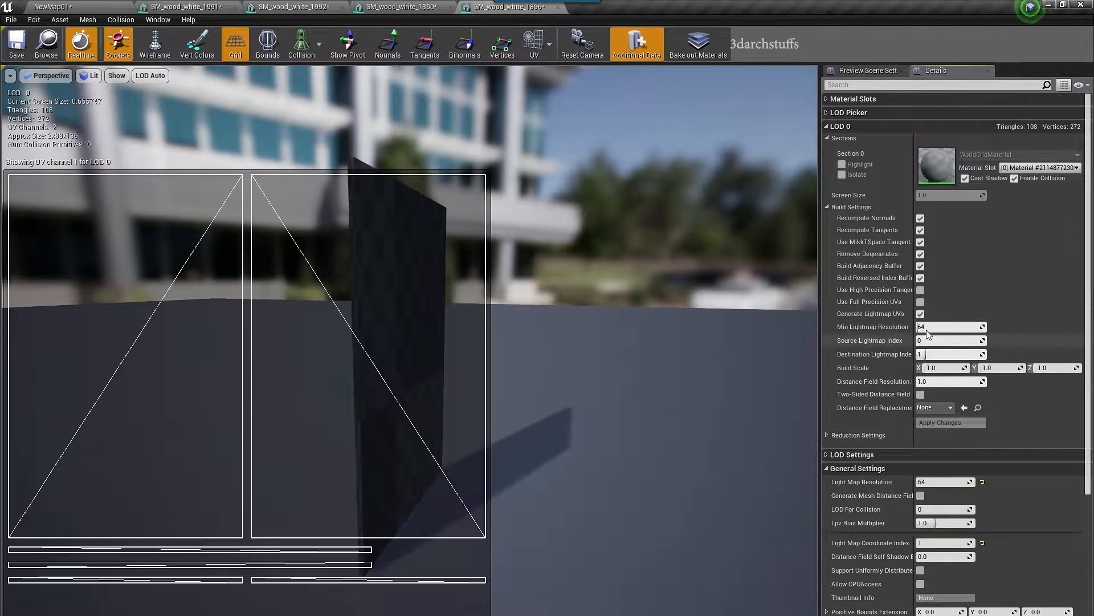
{"action": "left_click", "coordinate": [940, 423]}
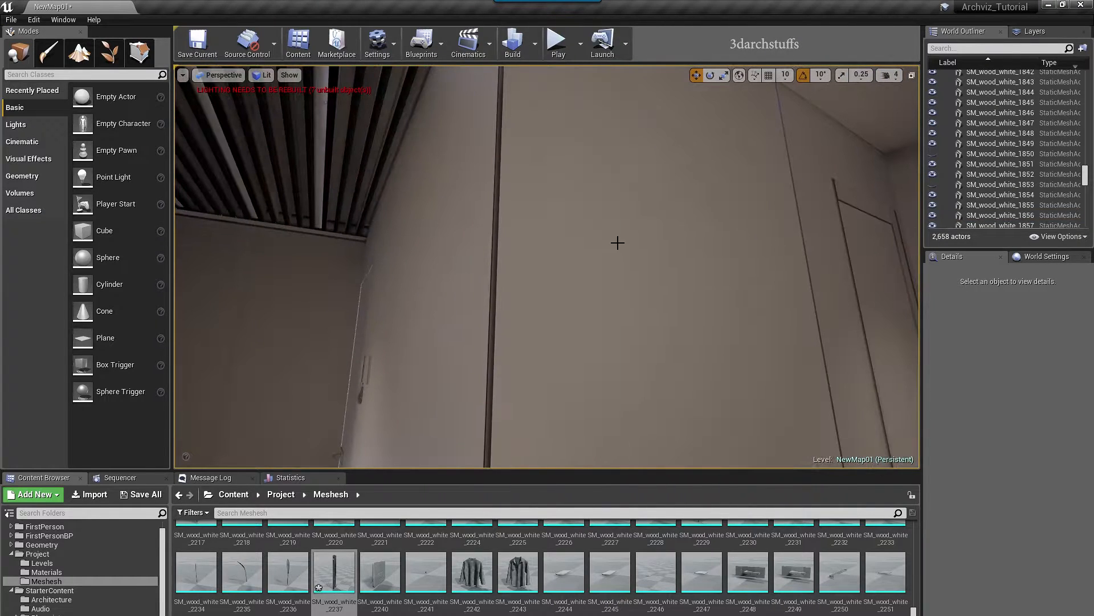
- Open the mesh of the flat sheet at the slatted ceiling, dock its editor with the level's tab and display UV Channel 1
{"action": "right_click_drag", "start_coordinate": [618, 241], "coordinate": [618, 241]}
{"action": "left_click", "coordinate": [544, 142]}
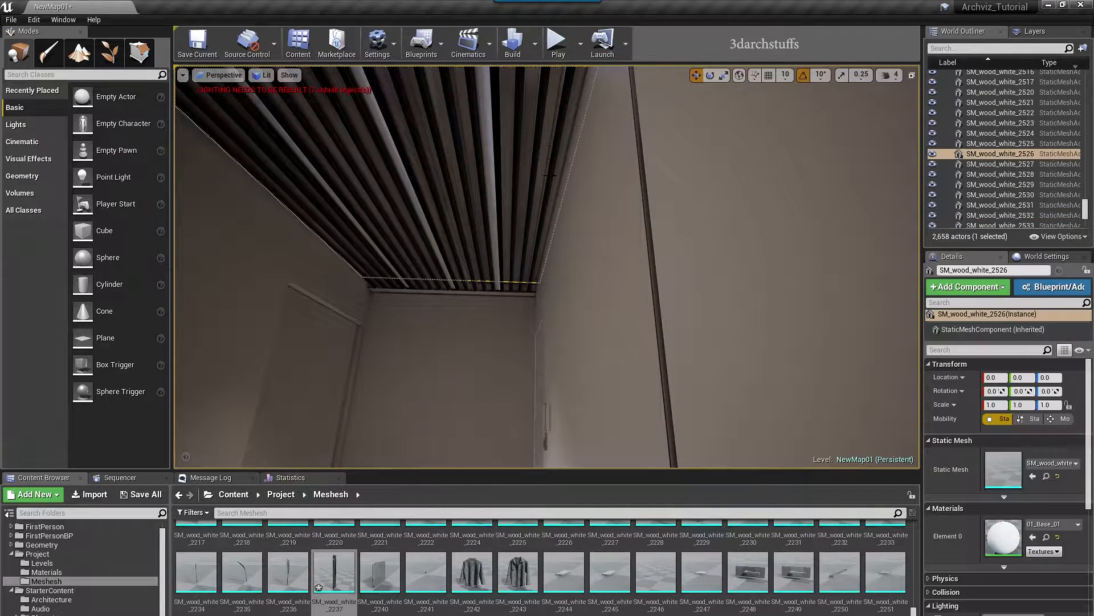
{"action": "right_click_drag", "start_coordinate": [777, 343], "coordinate": [777, 343]}
{"action": "double_click", "coordinate": [997, 470]}
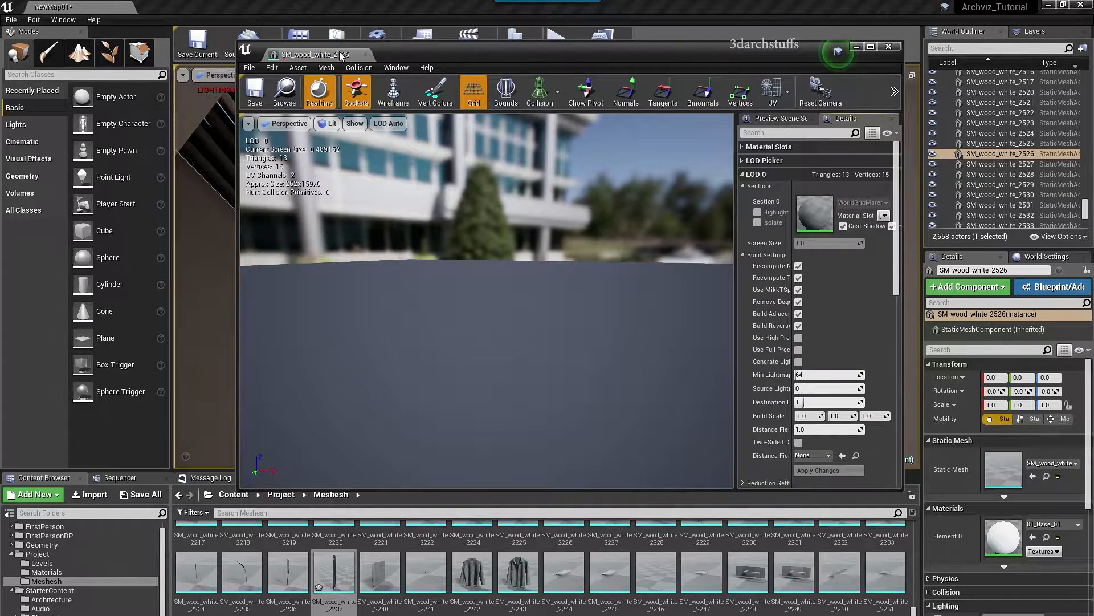
{"action": "left_click_drag", "start_coordinate": [342, 54], "coordinate": [319, 7]}
{"action": "left_click", "coordinate": [537, 50]}
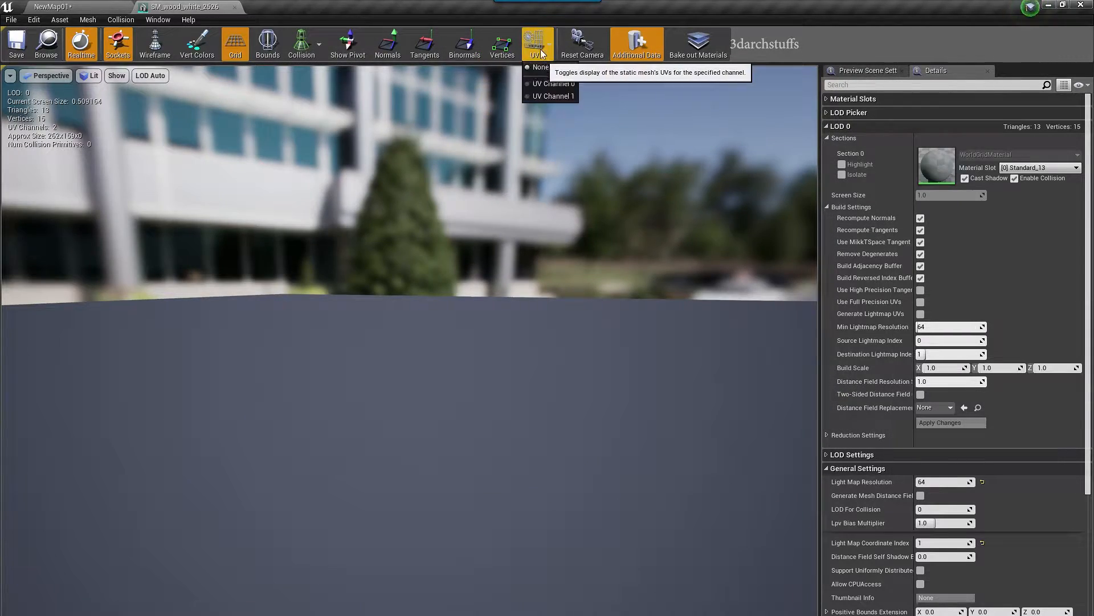
{"action": "left_click", "coordinate": [550, 97]}
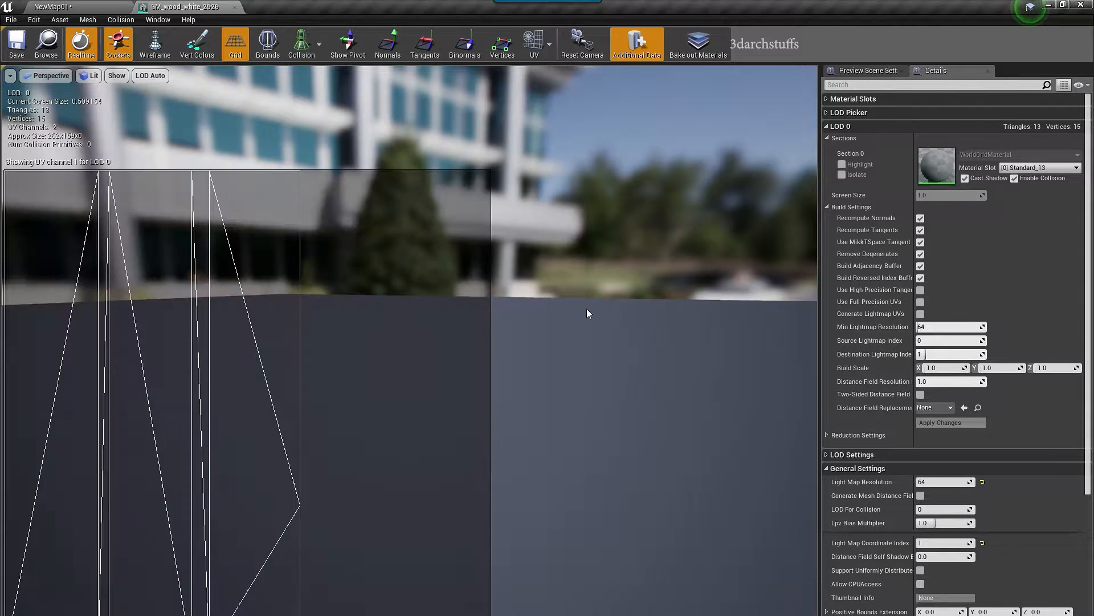
- Enable Generate Lightmap UVs on the flat ceiling sheet's mesh, apply the changes and hide the sheet in the level
{"action": "left_click", "coordinate": [920, 314]}
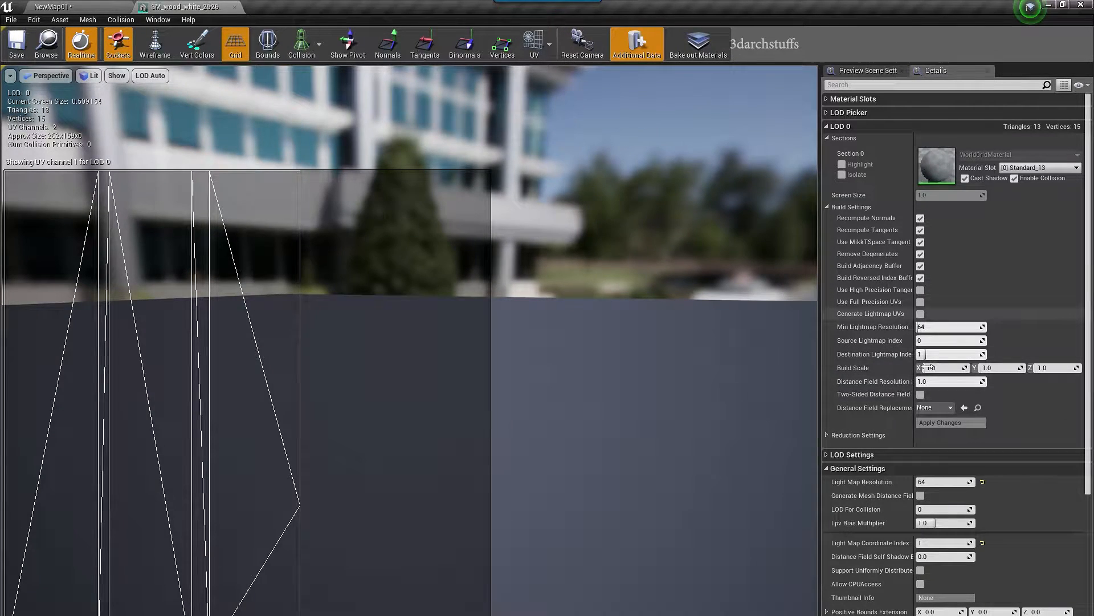
{"action": "left_click", "coordinate": [946, 423]}
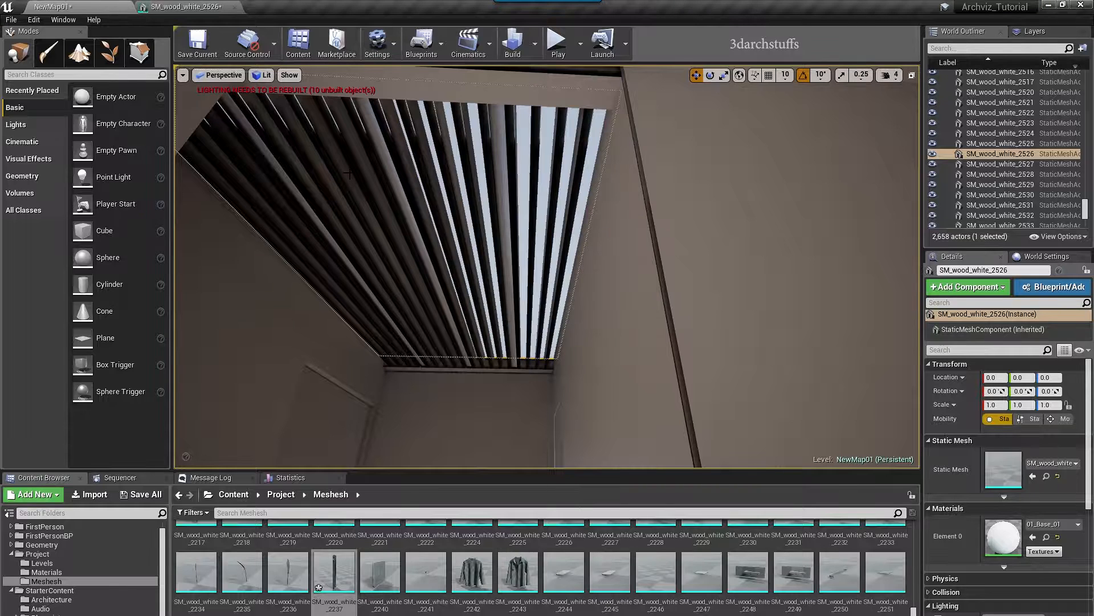
{"action": "right_click_drag", "start_coordinate": [607, 222], "coordinate": [507, 221]}
{"action": "key", "text": "h"}
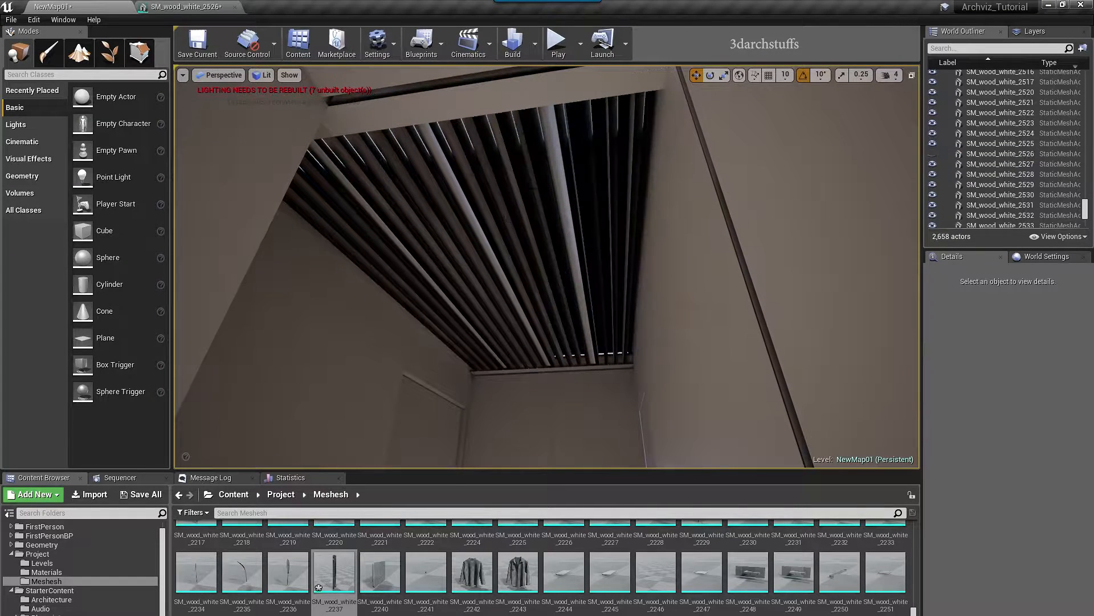
- Generate lightmap UVs for the outermost ceiling slat SM_wood_white_1866 while viewing UV Channel 1, and hide the slat in the level
{"action": "left_click", "coordinate": [699, 274]}
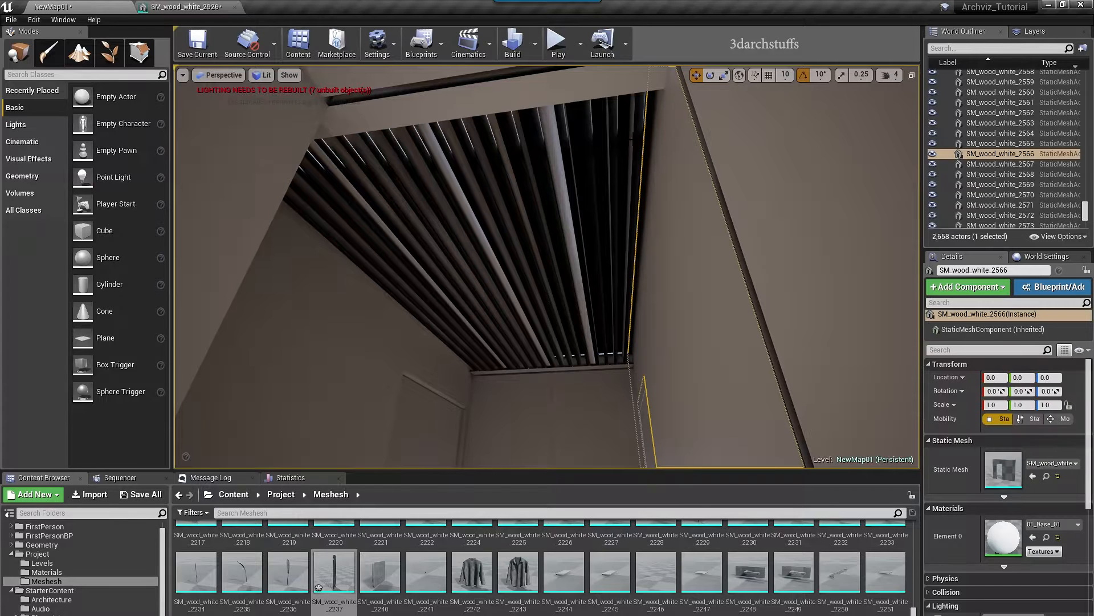
{"action": "left_click", "coordinate": [647, 178]}
{"action": "double_click", "coordinate": [1005, 459]}
{"action": "left_click", "coordinate": [540, 45]}
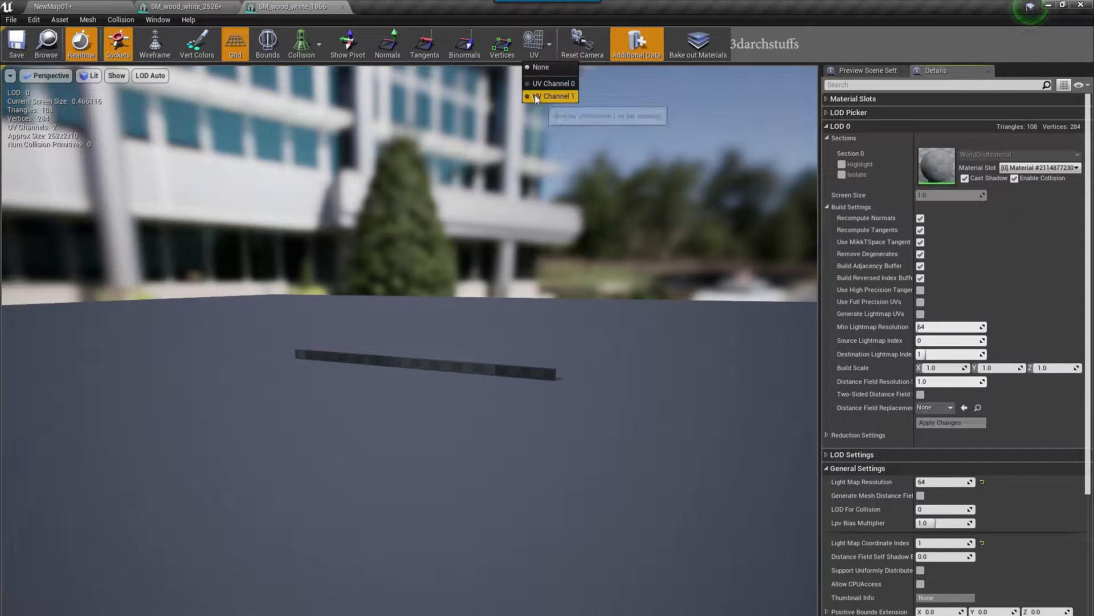
{"action": "left_click", "coordinate": [549, 85]}
{"action": "left_click", "coordinate": [920, 313]}
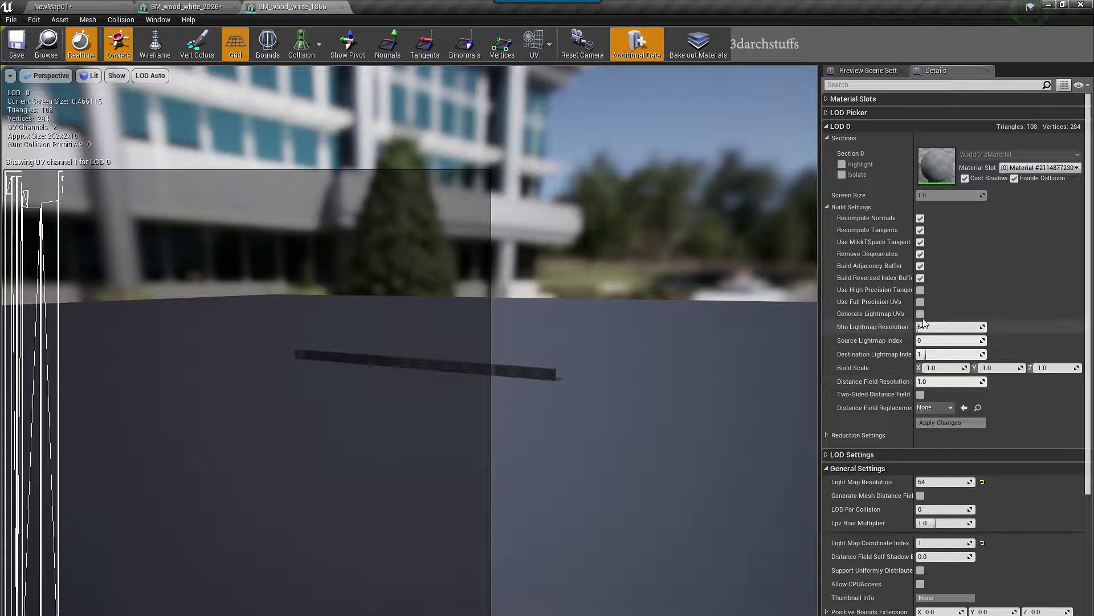
{"action": "left_click", "coordinate": [950, 423]}
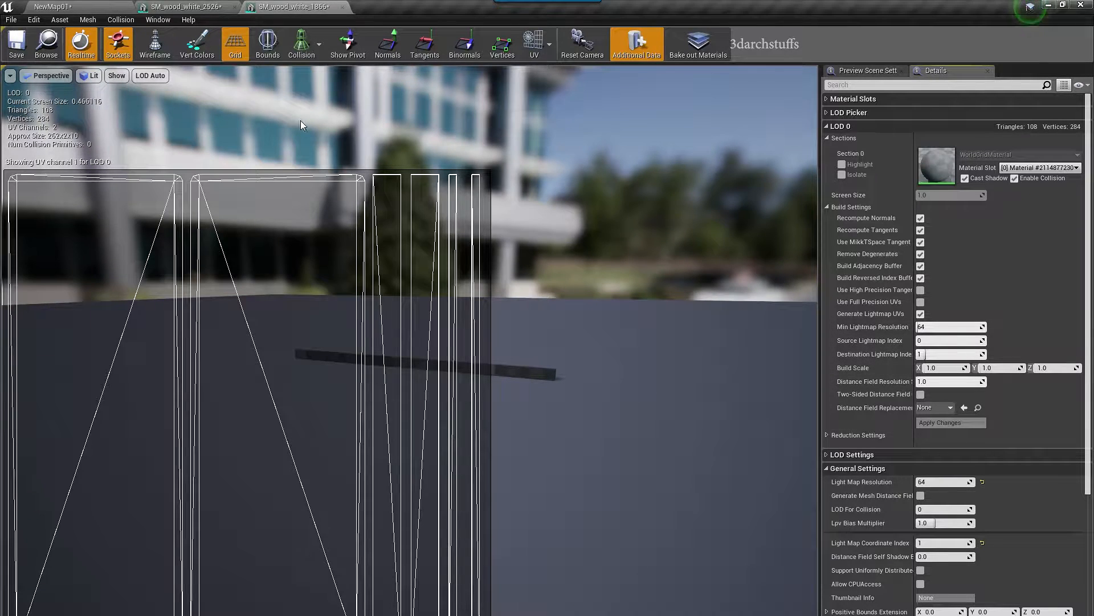
{"action": "left_click", "coordinate": [120, 4]}
{"action": "right_click_drag", "start_coordinate": [515, 176], "coordinate": [547, 174]}
{"action": "key", "text": "h"}
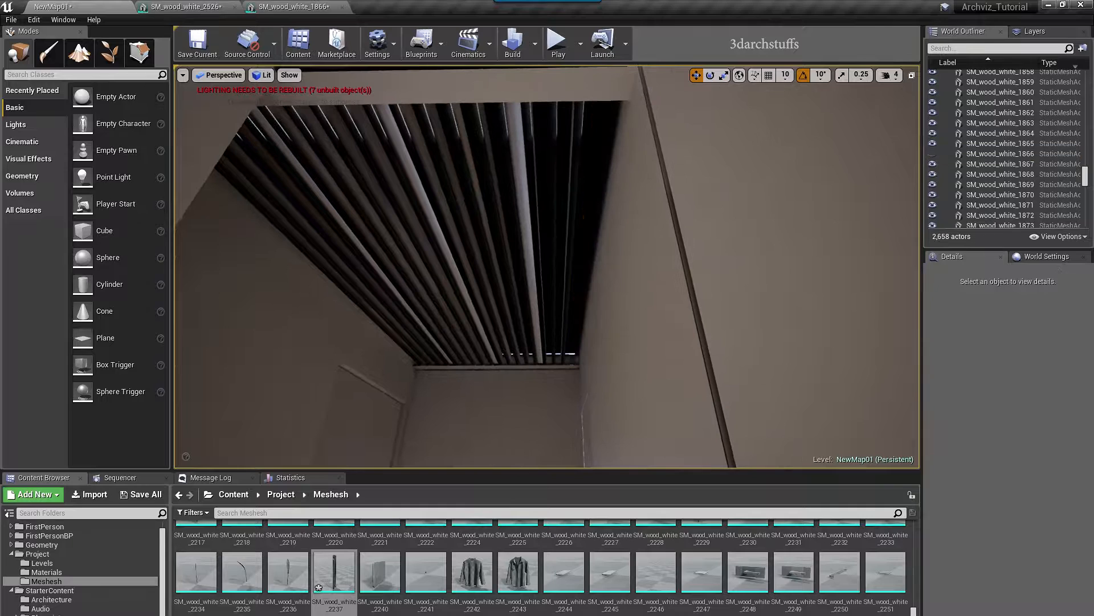
- Open the neighbouring ceiling slat SM_wood_white_1867, display UV Channel 1 and apply Generate Lightmap UVs to its mesh
{"action": "left_click", "coordinate": [574, 212]}
{"action": "double_click", "coordinate": [1007, 464]}
{"action": "left_click", "coordinate": [528, 48]}
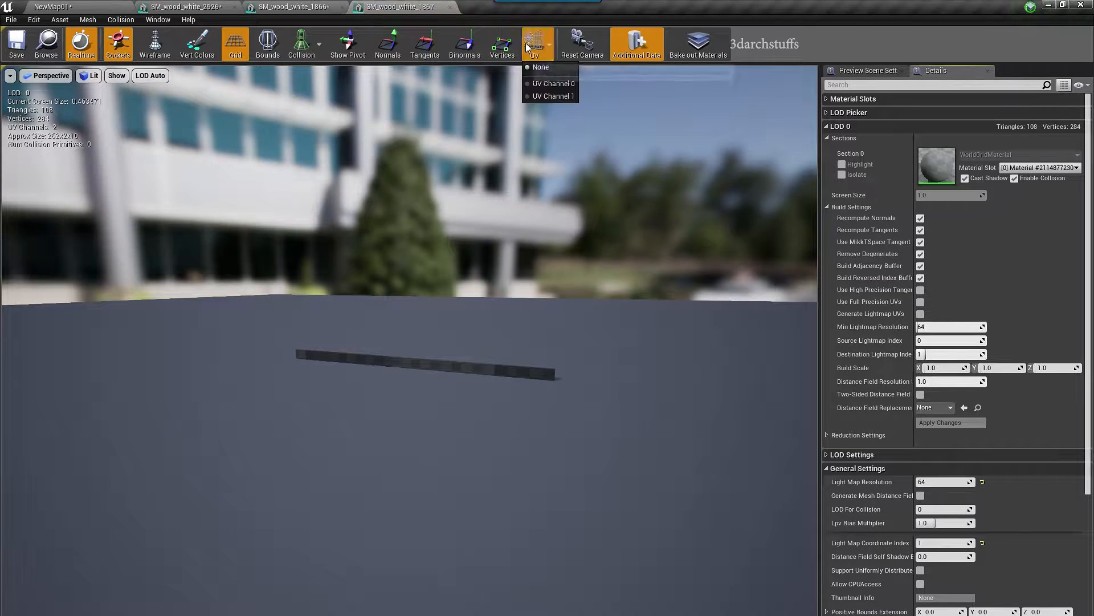
{"action": "left_click", "coordinate": [544, 95]}
{"action": "left_click", "coordinate": [920, 313]}
{"action": "left_click", "coordinate": [940, 423]}
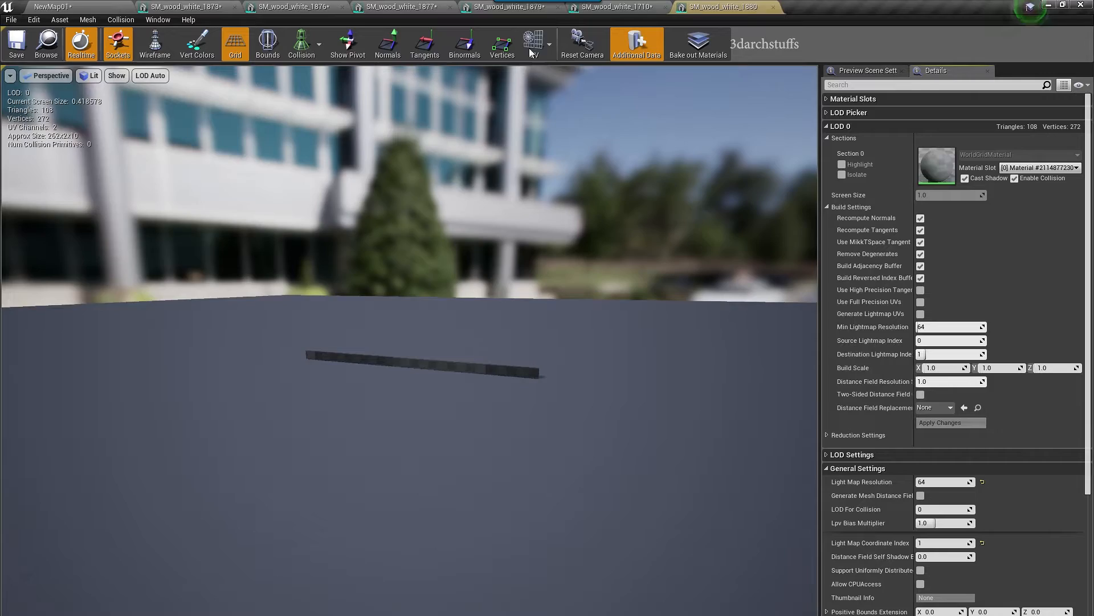
- Display UV Channel 1 and generate lightmap UVs for the ceiling slats SM_wood_white_1880, 1881 and 1882
{"action": "left_click", "coordinate": [533, 53]}
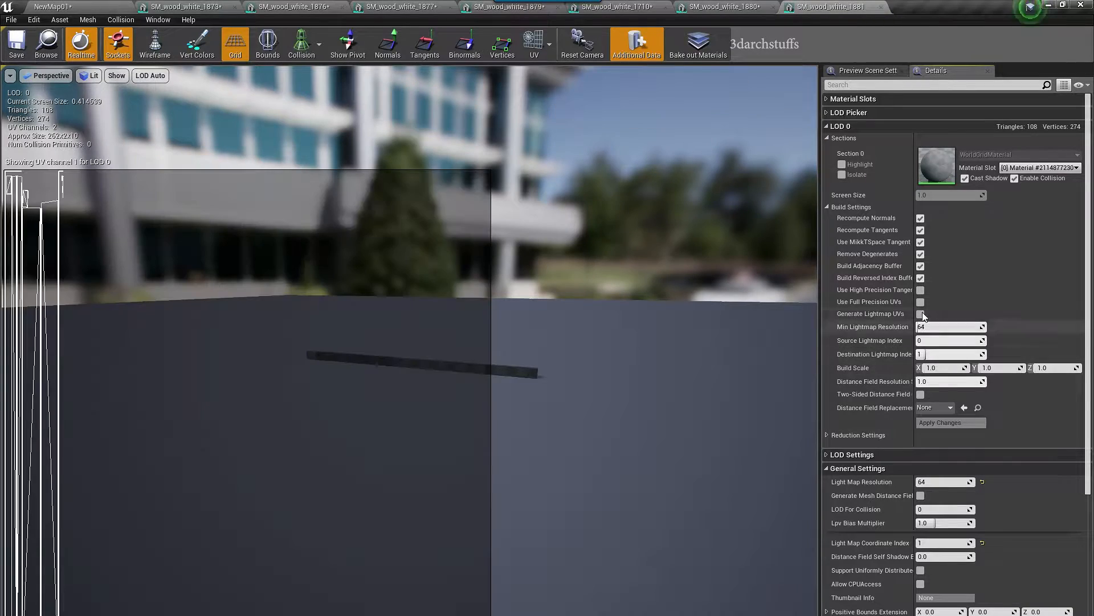
{"action": "left_click", "coordinate": [921, 314]}
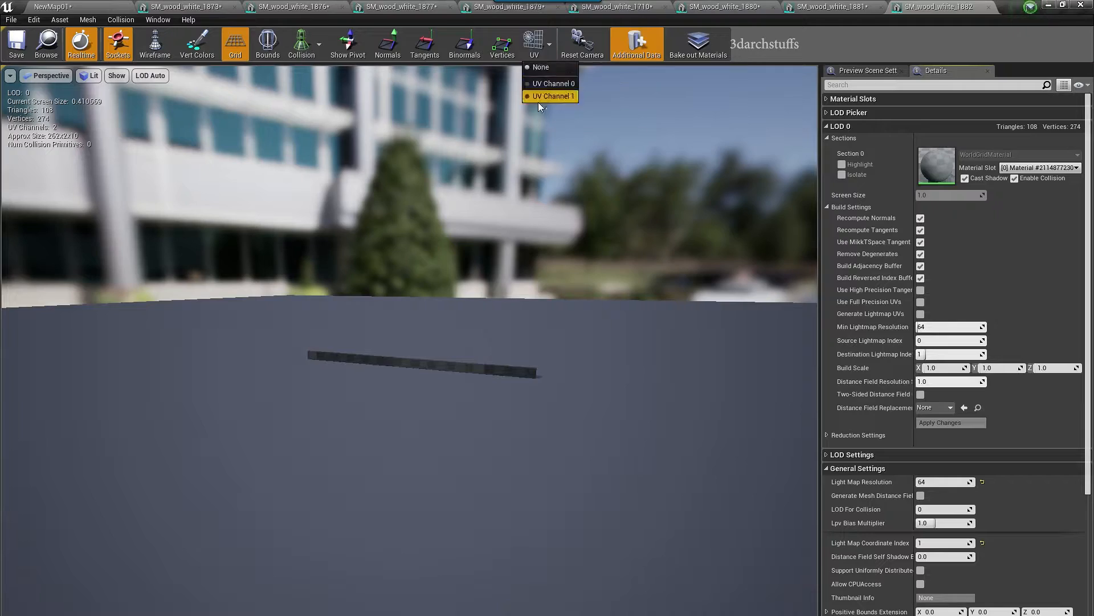
{"action": "left_click", "coordinate": [550, 91]}
- Close the mesh editors of the finished ceiling slats, starting with the earliest opened
{"action": "left_click", "coordinate": [234, 7]}
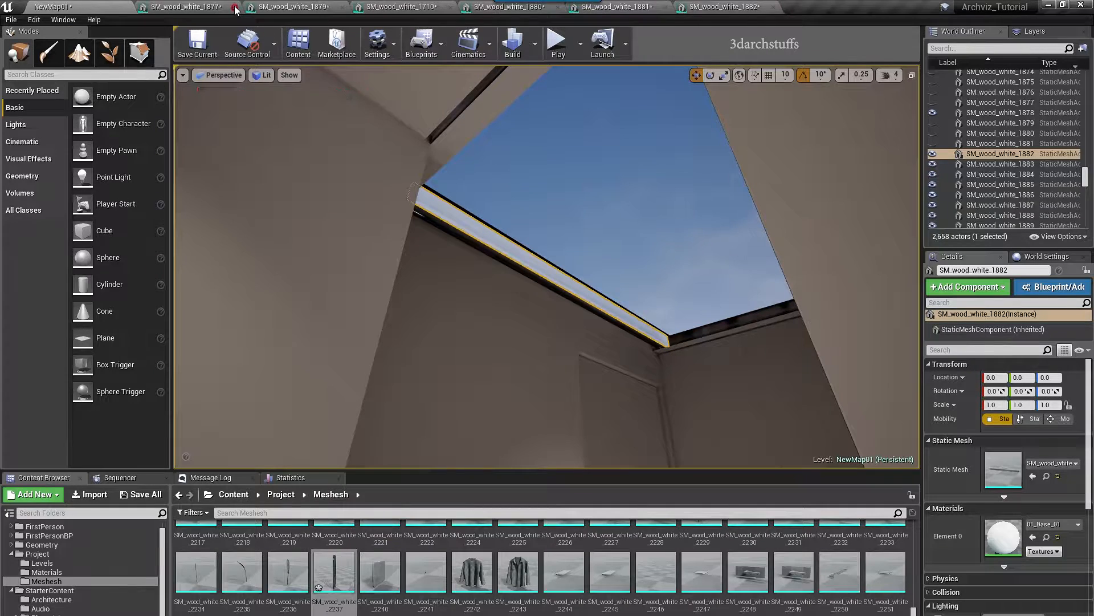
{"action": "left_click", "coordinate": [234, 7]}
{"action": "left_click", "coordinate": [234, 7]}
{"action": "left_click", "coordinate": [234, 7]}
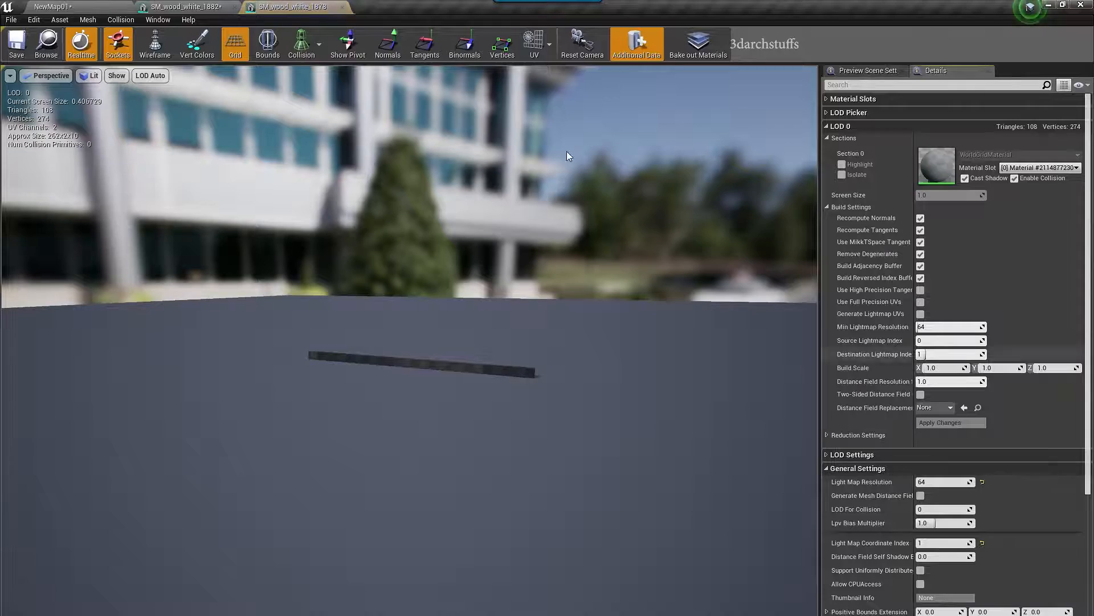
- Display UV Channel 1 and generate lightmap UVs for the meshes SM_wood_white_1878, 2531 and 2529
{"action": "left_click", "coordinate": [549, 46]}
{"action": "left_click", "coordinate": [556, 92]}
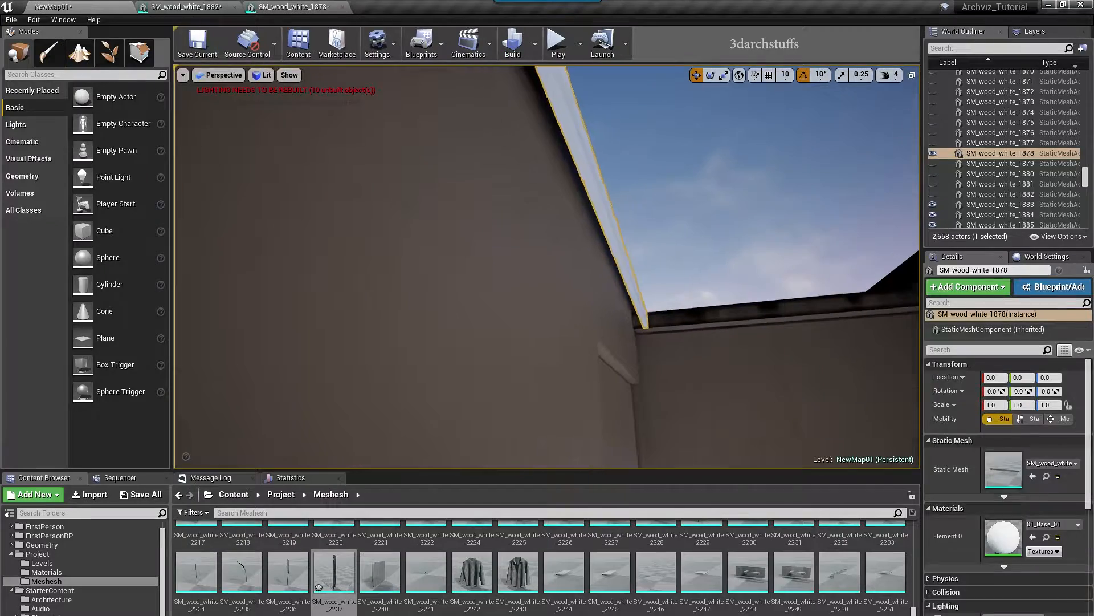
{"action": "double_click", "coordinate": [1002, 469]}
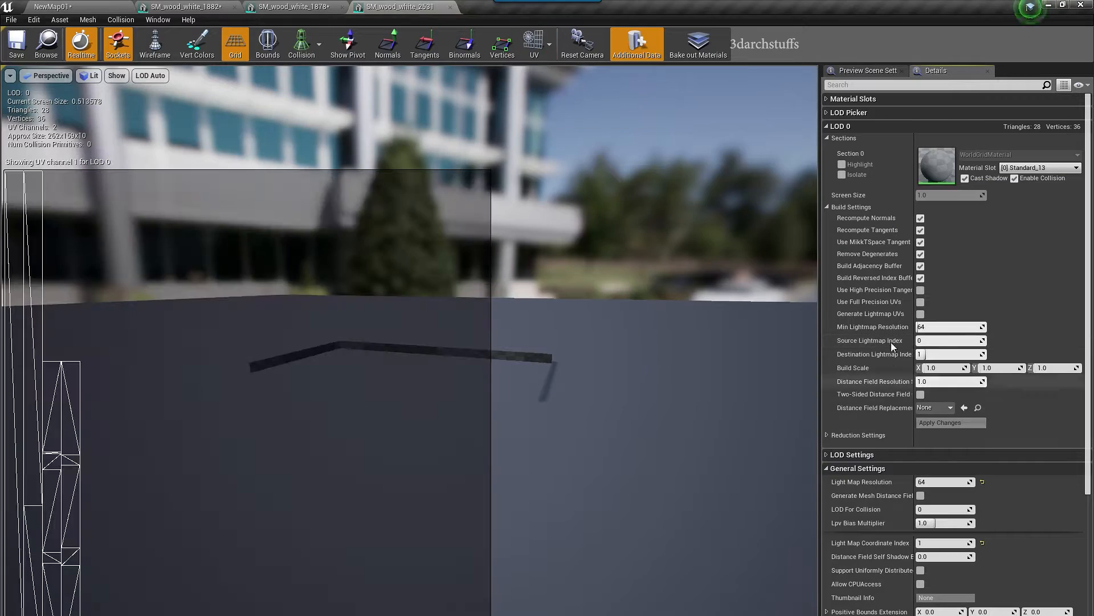
{"action": "left_click", "coordinate": [103, 8]}
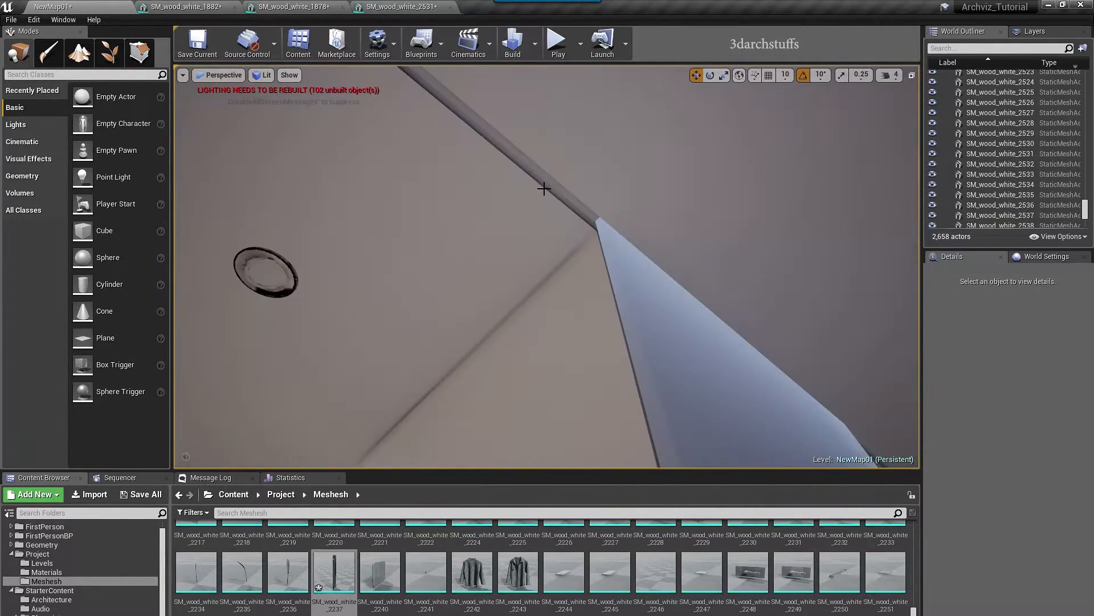
{"action": "left_click", "coordinate": [542, 186]}
{"action": "double_click", "coordinate": [1006, 464]}
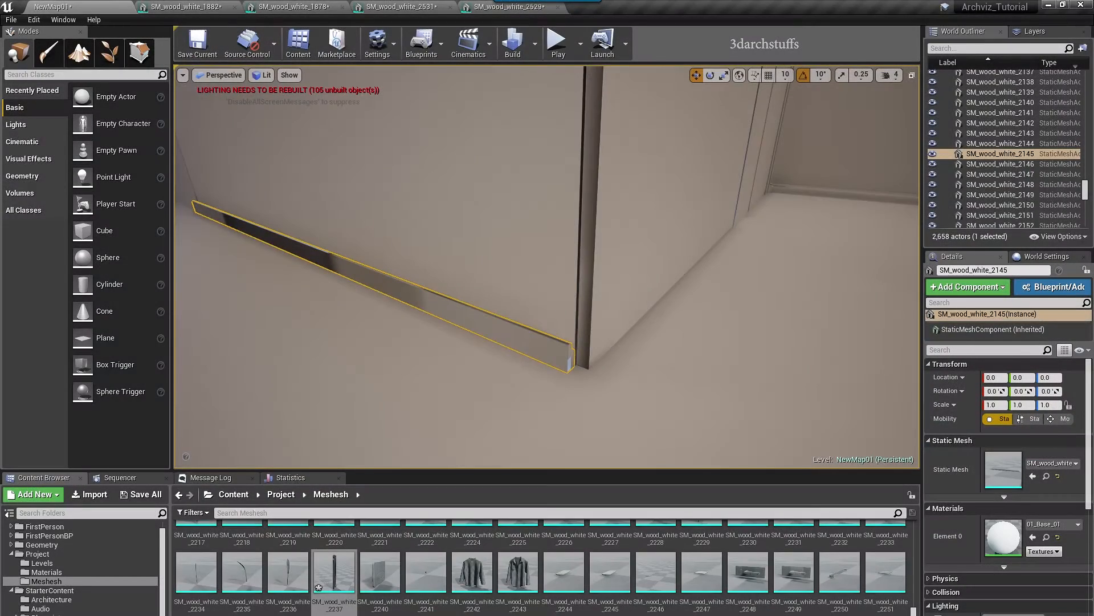
- Select the skirting board's name SM_wood_white_2145 in the level, switch to 3ds Max, and select and frame the matching SM_wood&white_2145 by the doorway
{"action": "left_click_drag", "start_coordinate": [547, 267], "coordinate": [513, 245], "text": "alt"}
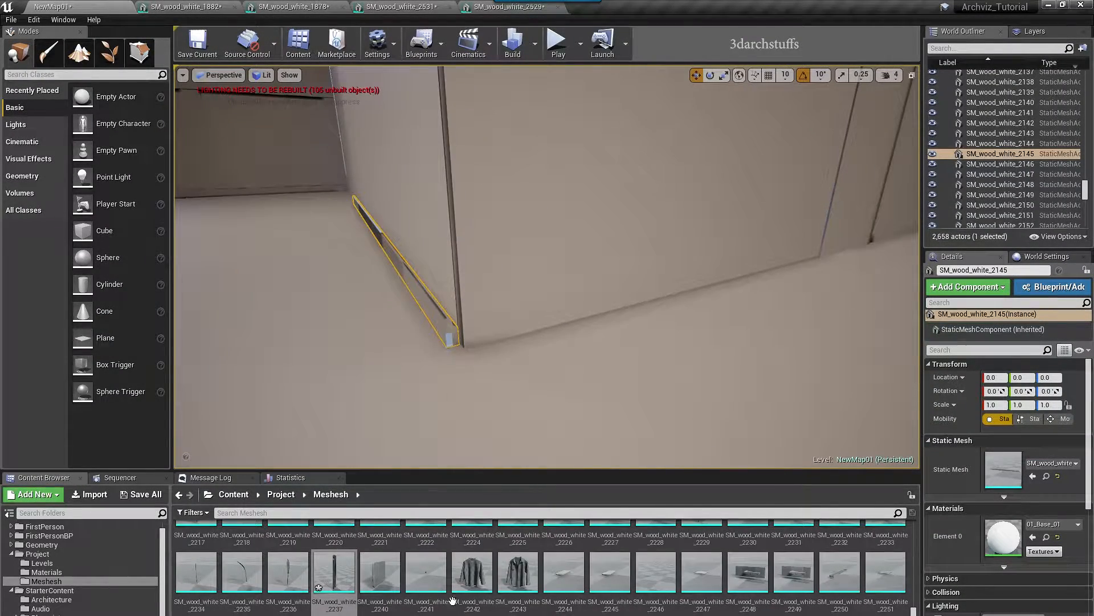
{"action": "left_click", "coordinate": [1019, 269]}
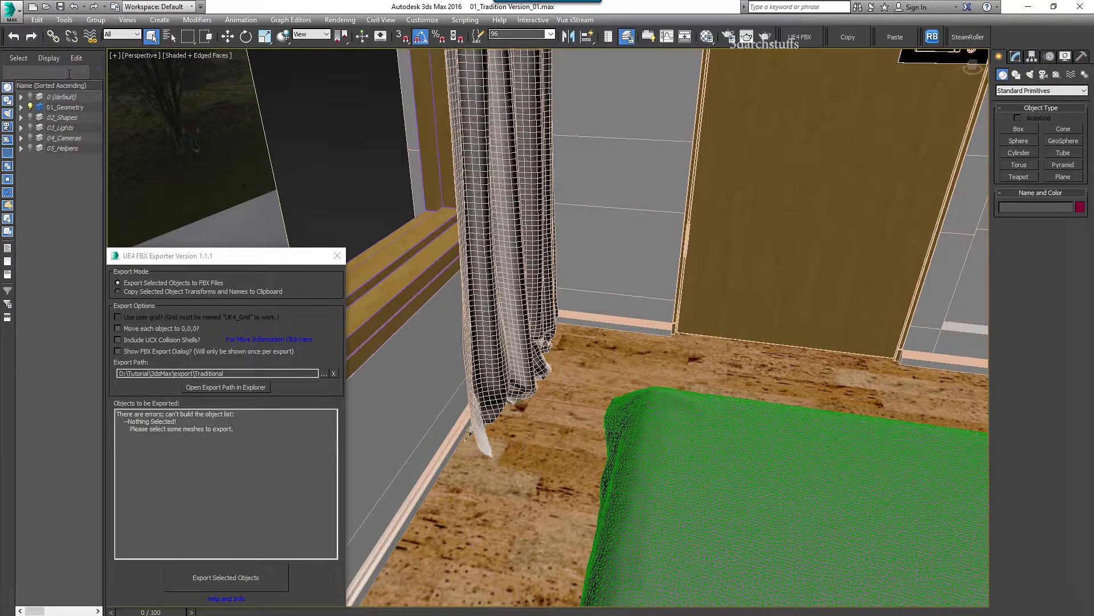
{"action": "middle_click_drag", "start_coordinate": [901, 231], "coordinate": [703, 254], "text": "alt"}
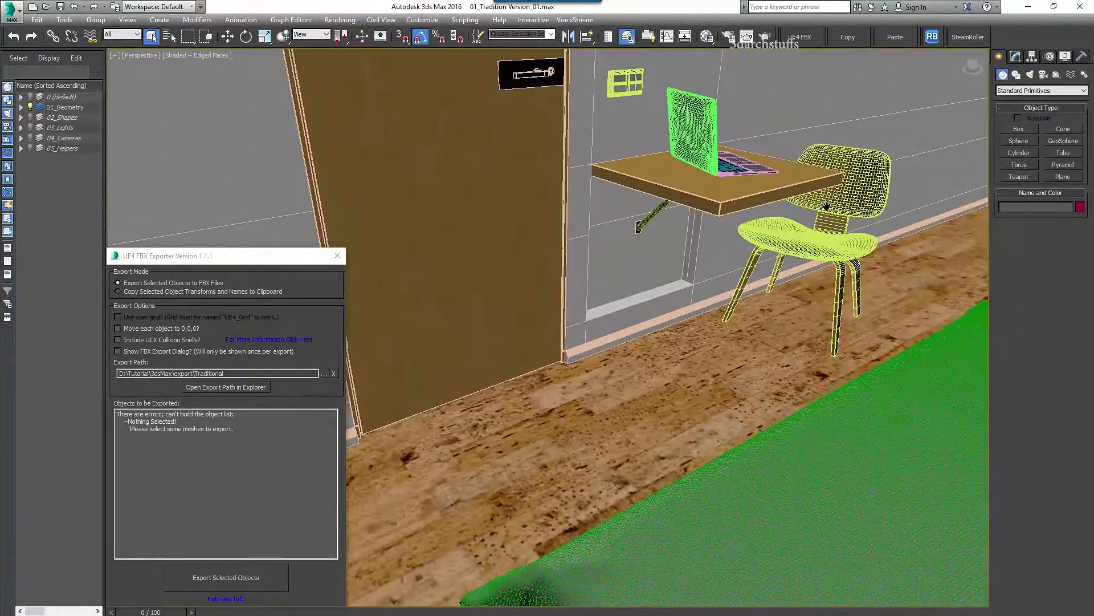
{"action": "middle_click_drag", "start_coordinate": [845, 203], "coordinate": [576, 272]}
{"action": "middle_click_drag", "start_coordinate": [844, 225], "coordinate": [548, 276], "text": "alt"}
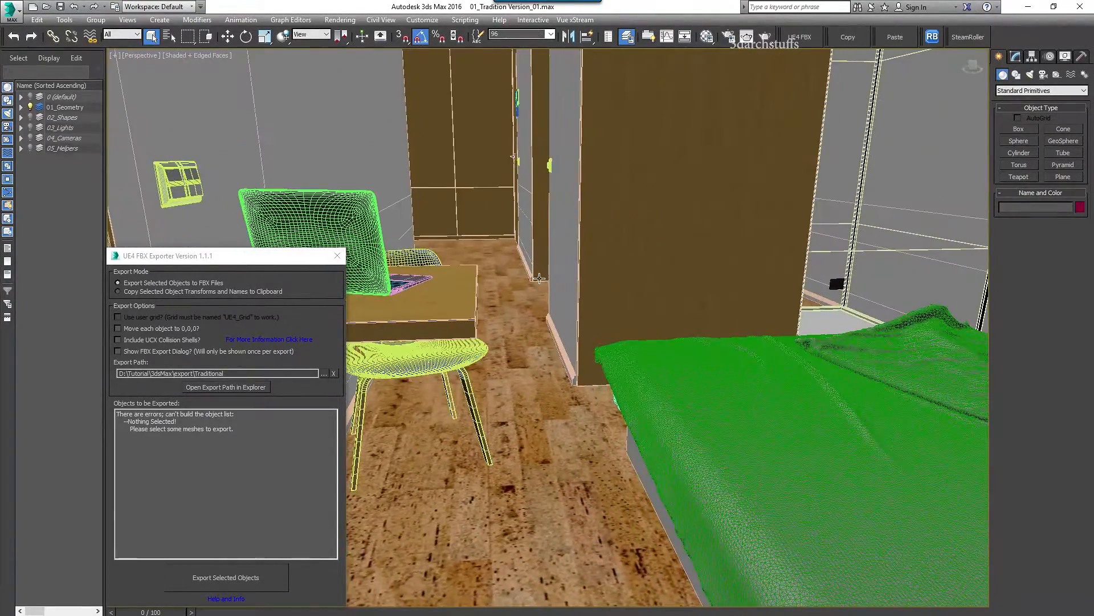
{"action": "scroll", "coordinate": [548, 277], "scroll_direction": "up", "scroll_amount": 5}
{"action": "left_click", "coordinate": [531, 268]}
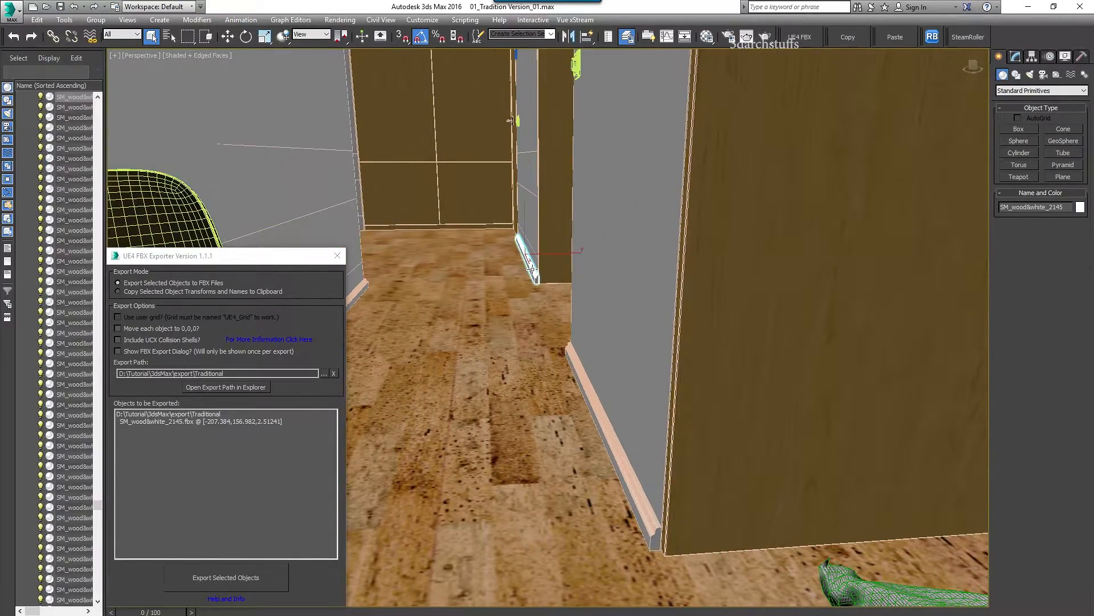
{"action": "key", "text": "z"}
{"action": "middle_click_drag", "start_coordinate": [613, 305], "coordinate": [661, 261], "text": "alt"}
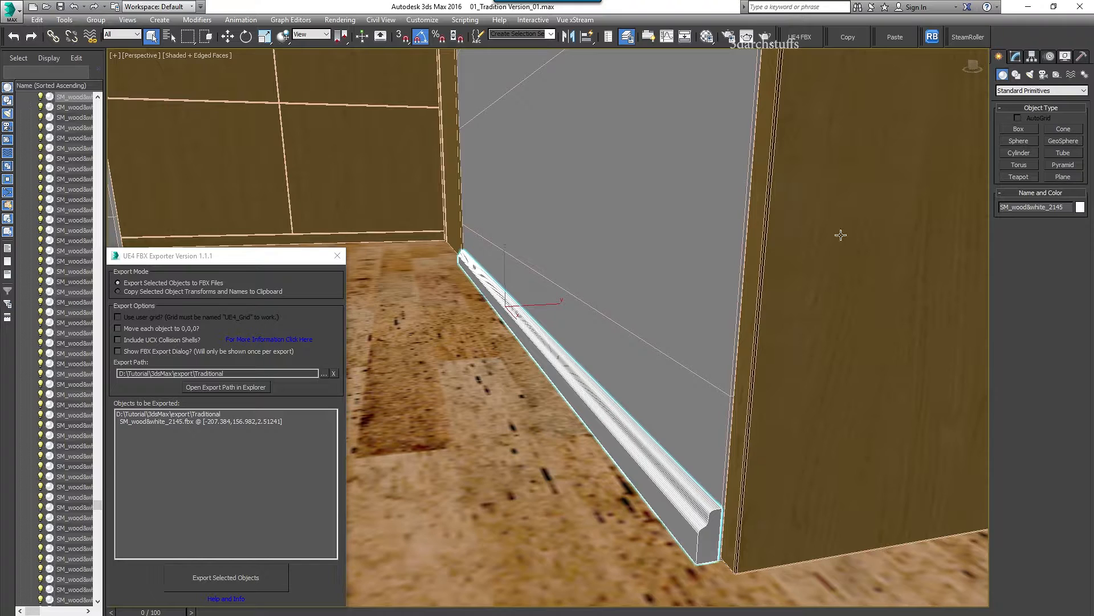
- Create a small box on the floor beside the skirting board and convert it to an Editable Mesh
{"action": "left_click", "coordinate": [1013, 130]}
{"action": "mouse_move", "coordinate": [482, 512]}
{"action": "left_mouse_down"}
{"action": "mouse_move", "coordinate": [519, 570]}
{"action": "mouse_move", "coordinate": [556, 536]}
{"action": "left_mouse_up"}
{"action": "left_click", "coordinate": [530, 433]}
{"action": "right_click", "coordinate": [530, 432]}
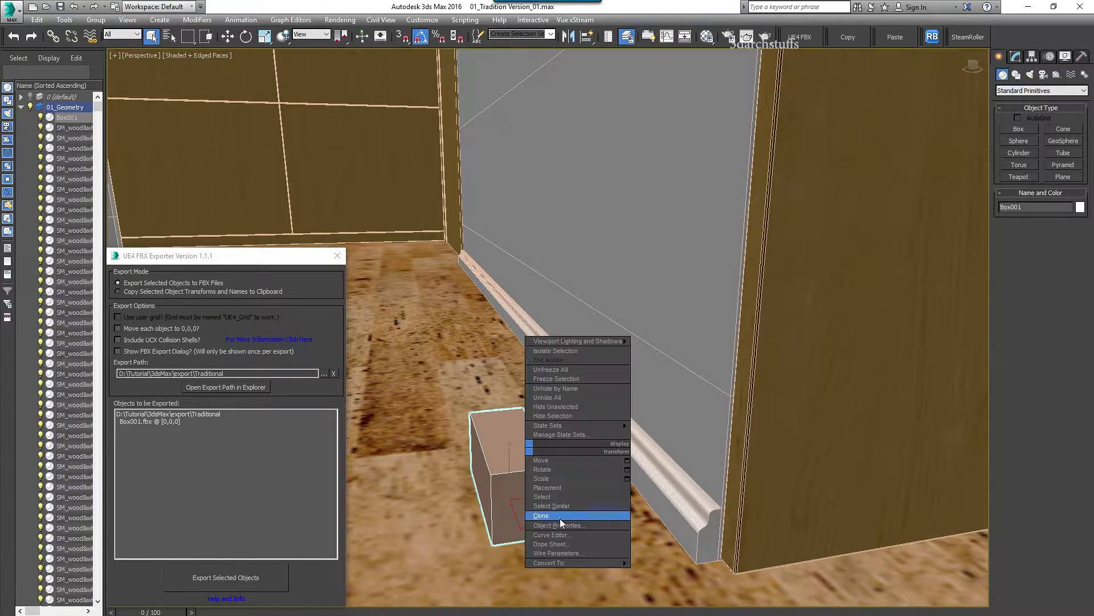
{"action": "mouse_move", "coordinate": [590, 563]}
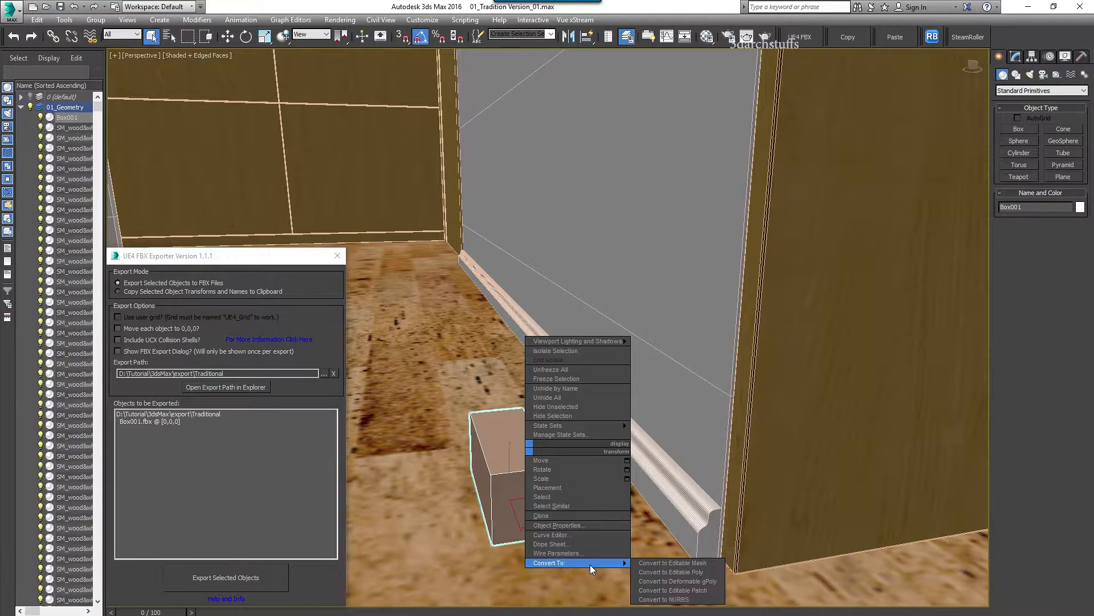
{"action": "left_click", "coordinate": [678, 562]}
- Attach the skirting board to the box and rename the combined mesh SM_wood_white_2145
{"action": "right_click", "coordinate": [506, 477]}
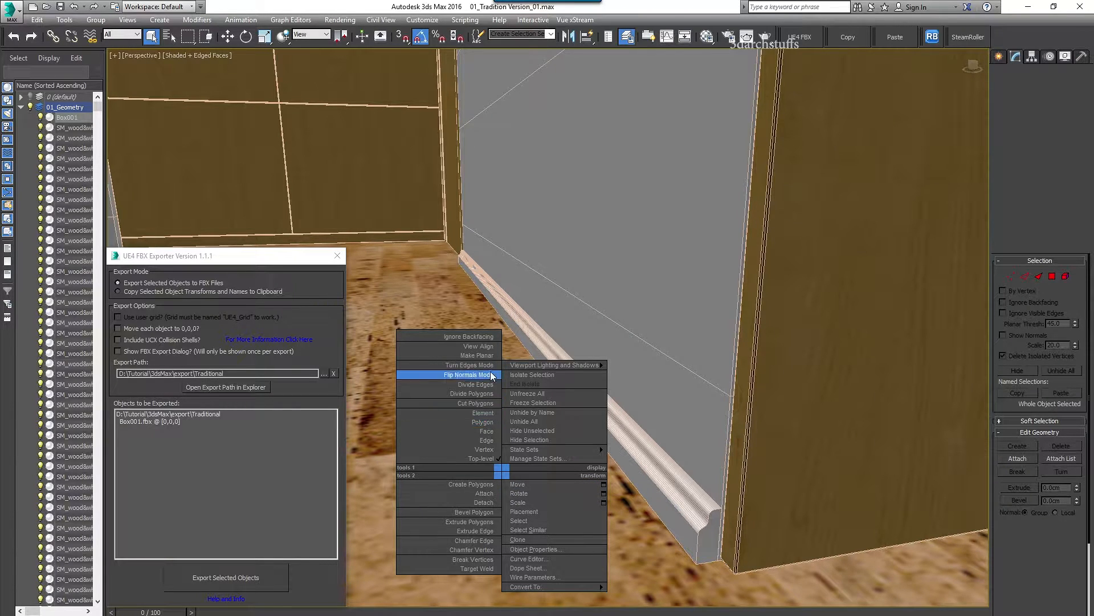
{"action": "left_click", "coordinate": [484, 493]}
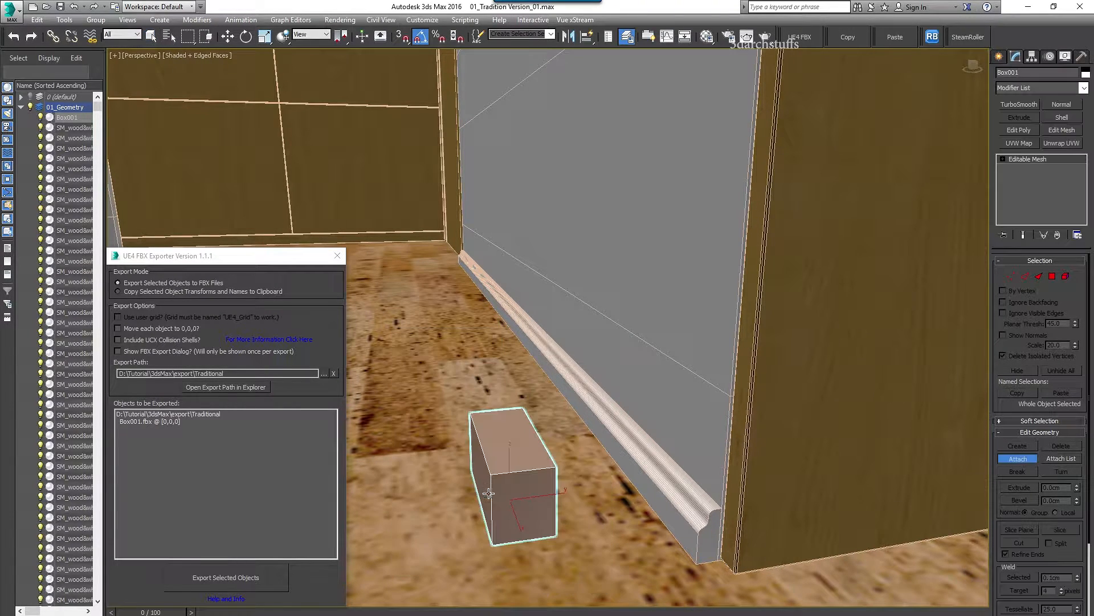
{"action": "left_click", "coordinate": [622, 464]}
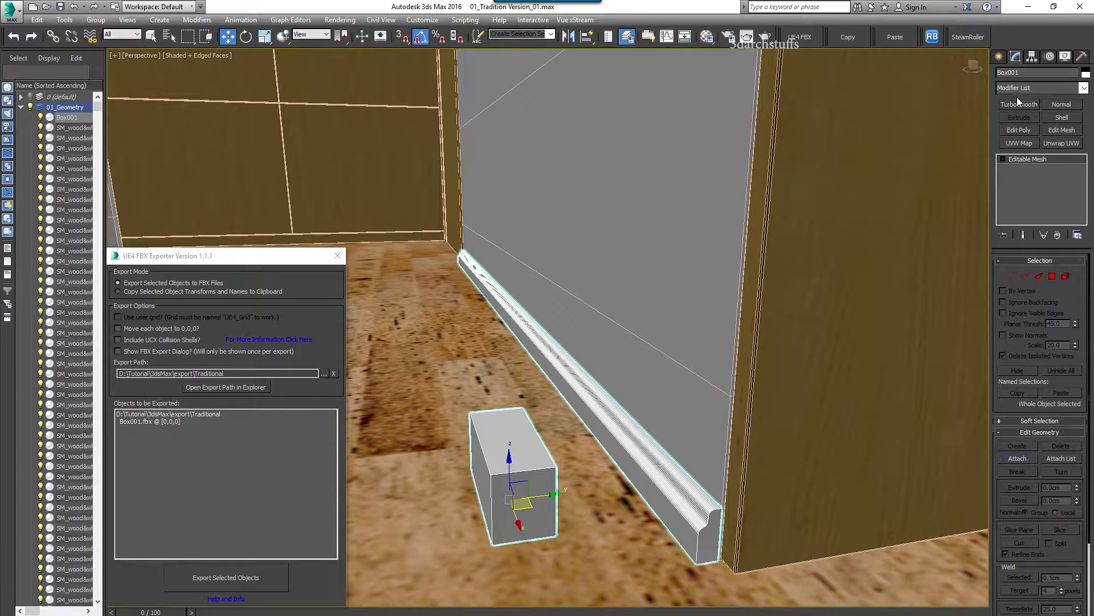
{"action": "left_click_drag", "start_coordinate": [1022, 73], "coordinate": [942, 78]}
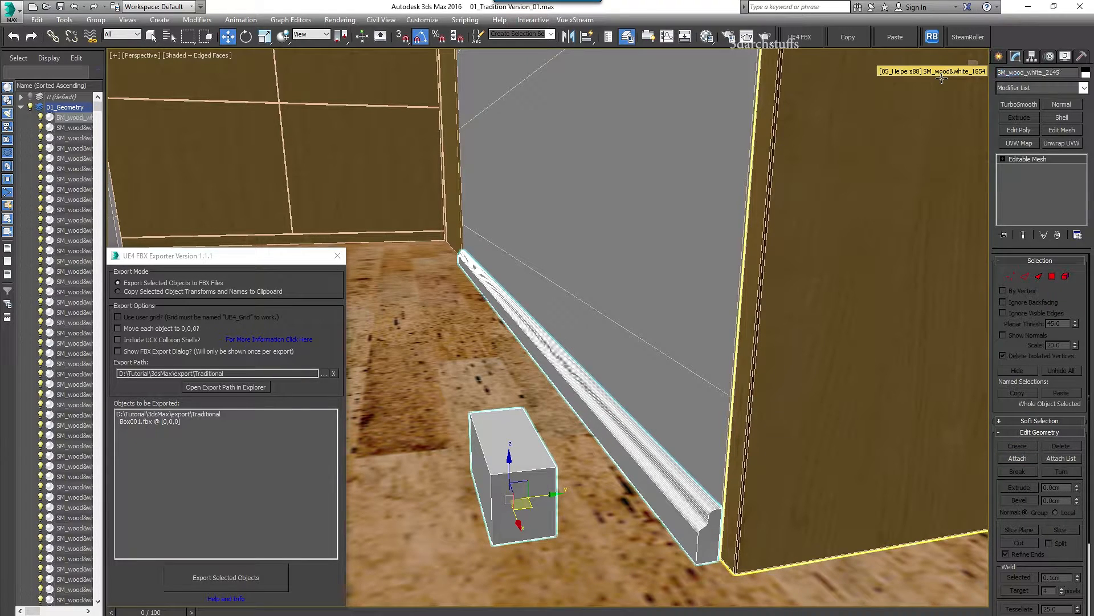
- Delete the box element from the combined mesh, keeping only the skirting board, and leave Element level
{"action": "left_click", "coordinate": [1002, 159]}
{"action": "left_click", "coordinate": [1017, 204]}
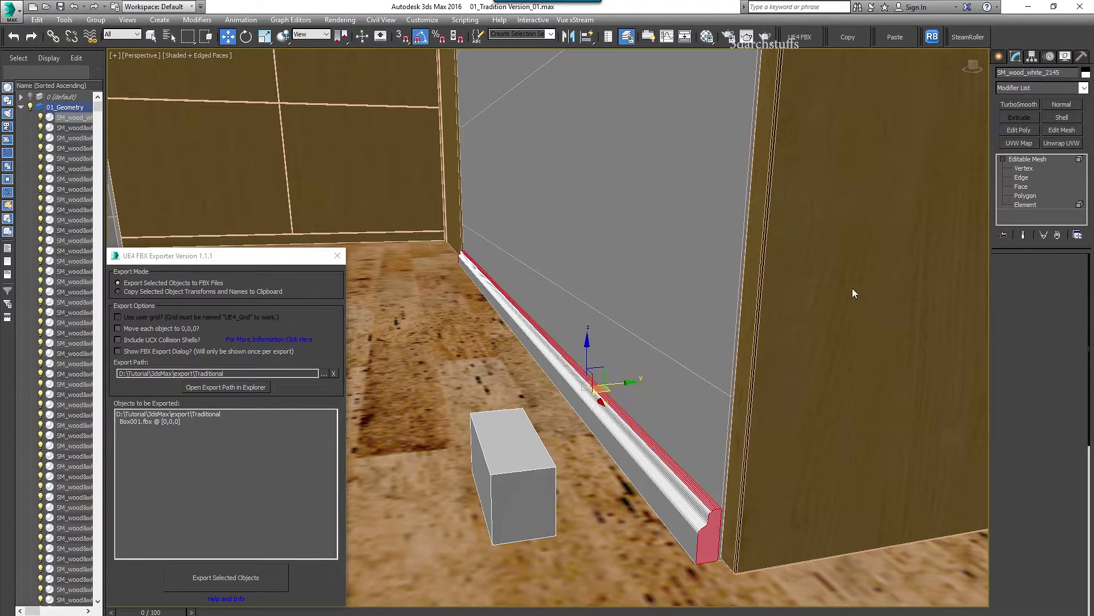
{"action": "left_click", "coordinate": [533, 449]}
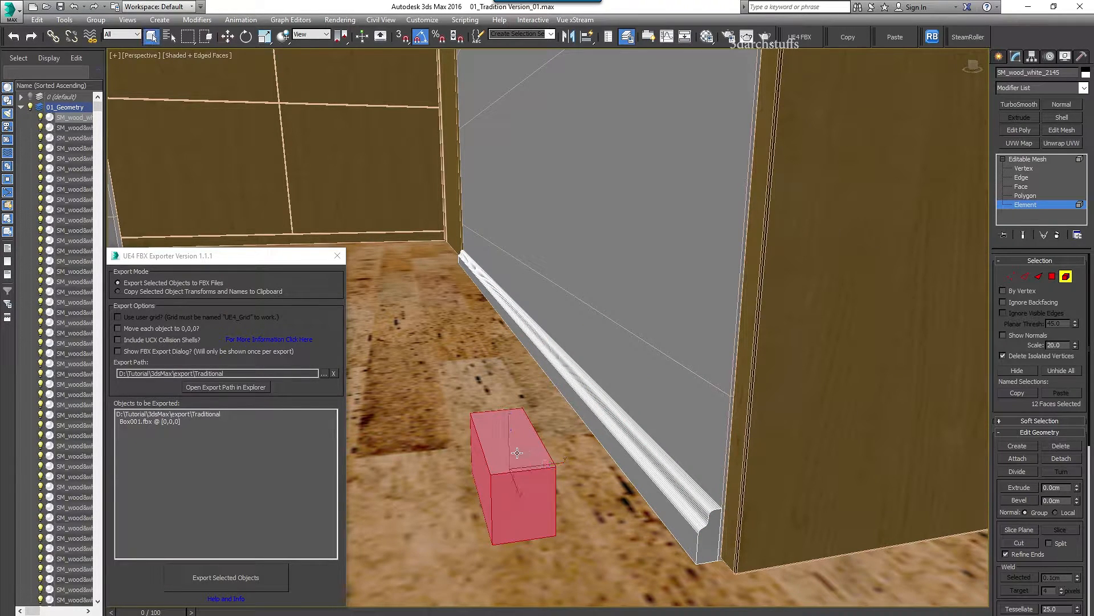
{"action": "key", "text": "Delete"}
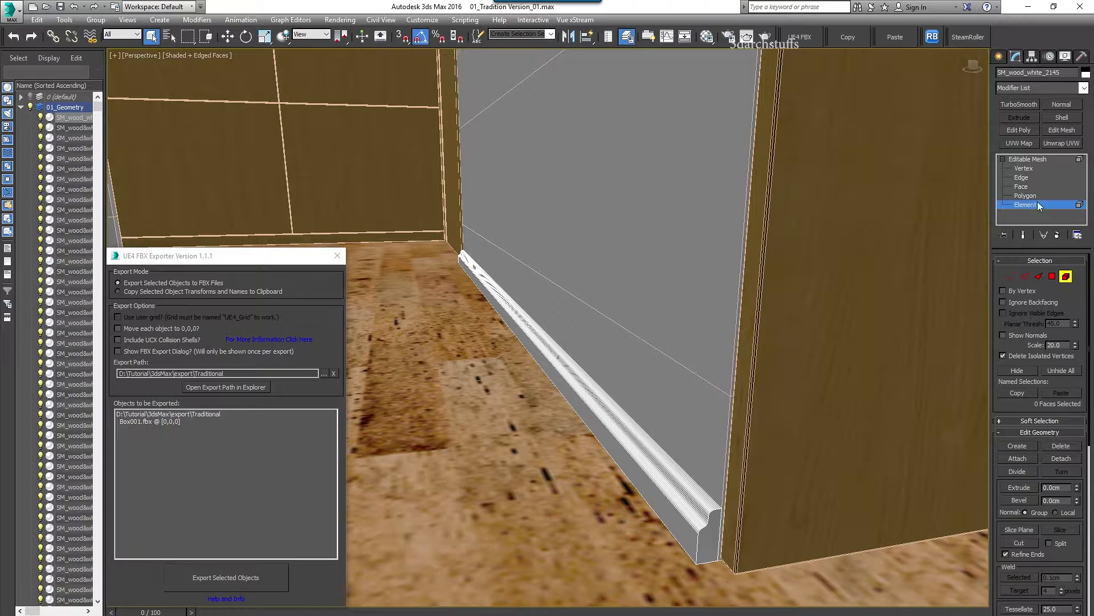
{"action": "left_click", "coordinate": [1037, 162]}
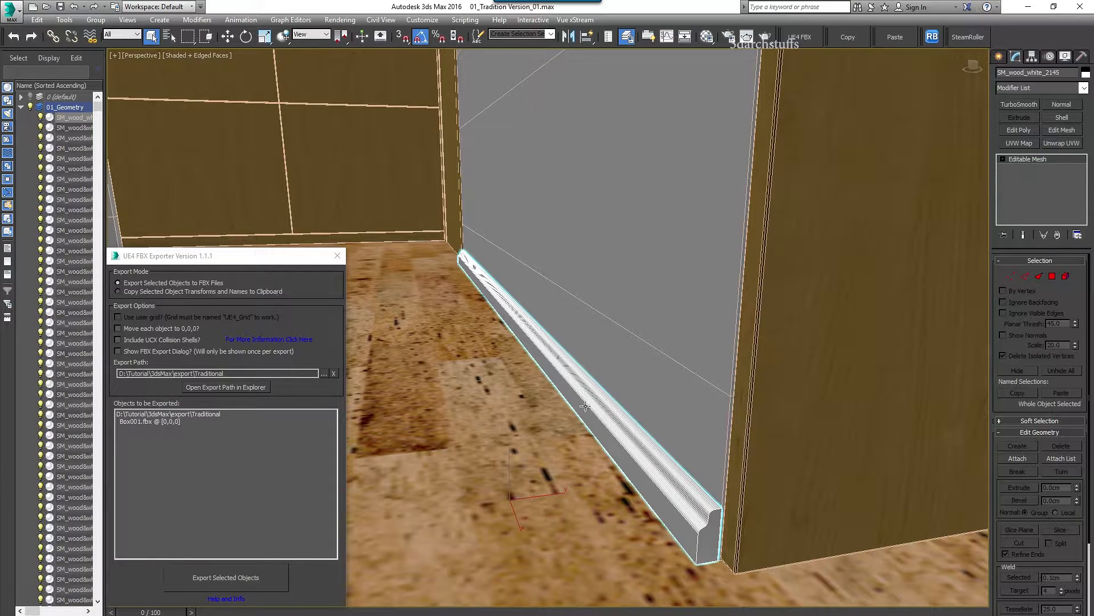
- Export the rebuilt skirting board as FBX to D:\Tutorial\3dsMax\export\Traditional and switch back to Unreal Editor
{"action": "middle_click_drag", "start_coordinate": [662, 351], "coordinate": [657, 325], "text": "alt"}
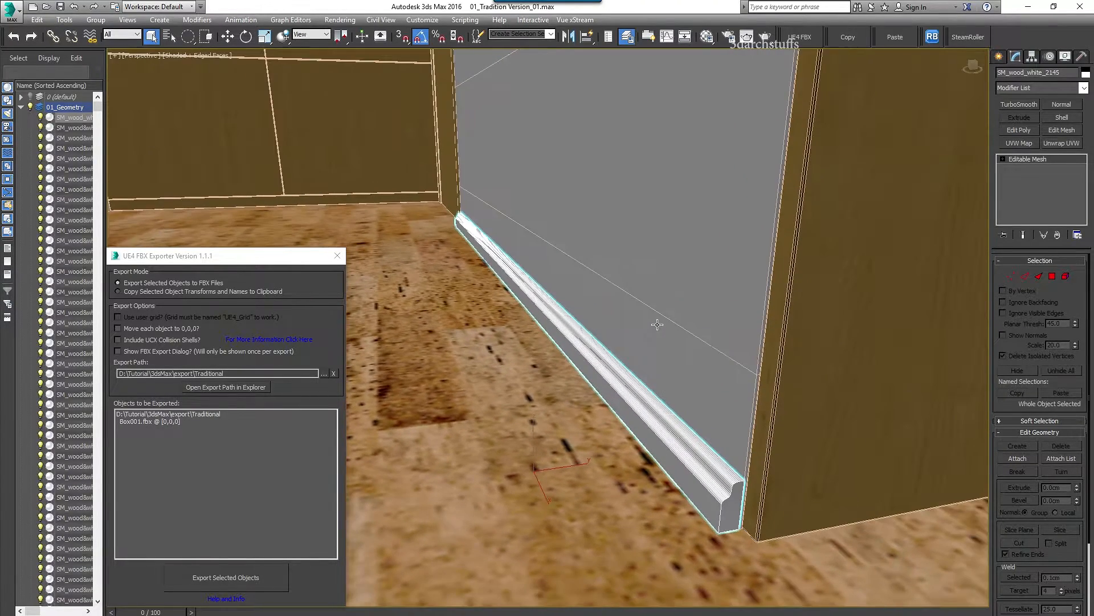
{"action": "left_click", "coordinate": [231, 577]}
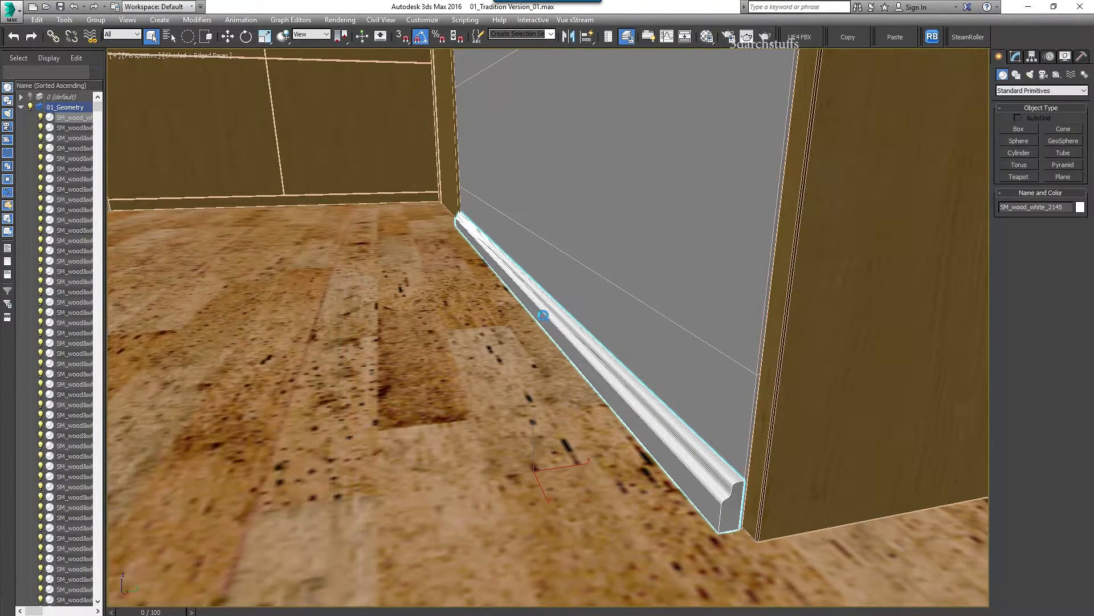
{"action": "key", "text": "alt+Tab"}
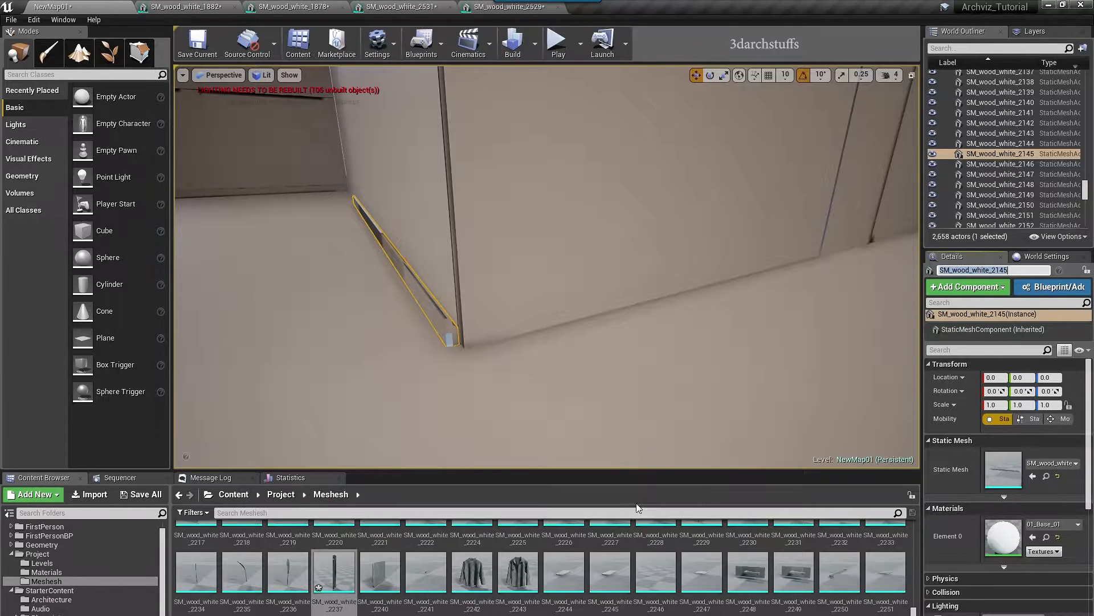
- Locate the skirting board's mesh asset in the Meshesh folder and close the mesh editors of SM_wood_white_1882, 1878 and 2531
{"action": "mouse_move", "coordinate": [584, 336]}
{"action": "right_mouse_down"}
{"action": "mouse_move", "coordinate": [548, 336]}
{"action": "mouse_move", "coordinate": [584, 336]}
{"action": "right_mouse_up"}
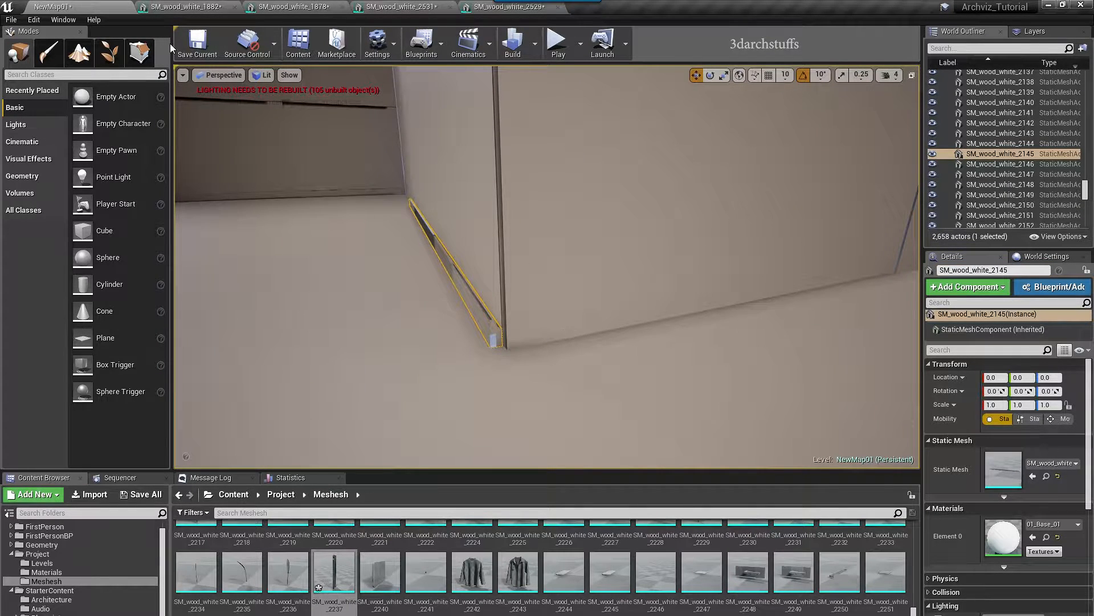
{"action": "key", "text": "ctrl+b"}
{"action": "left_click", "coordinate": [235, 8]}
{"action": "left_click", "coordinate": [235, 8]}
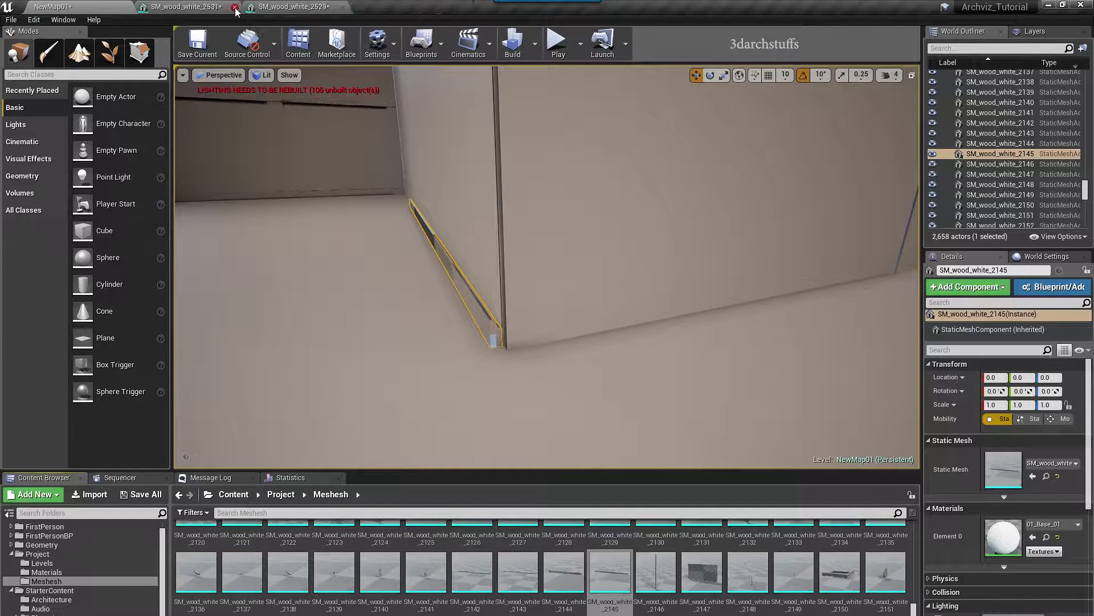
- Import the exported skirting board FBX into the Meshesh folder, overwriting the existing asset SM_wood_white_2145
{"action": "right_click", "coordinate": [911, 552]}
{"action": "left_click", "coordinate": [965, 282]}
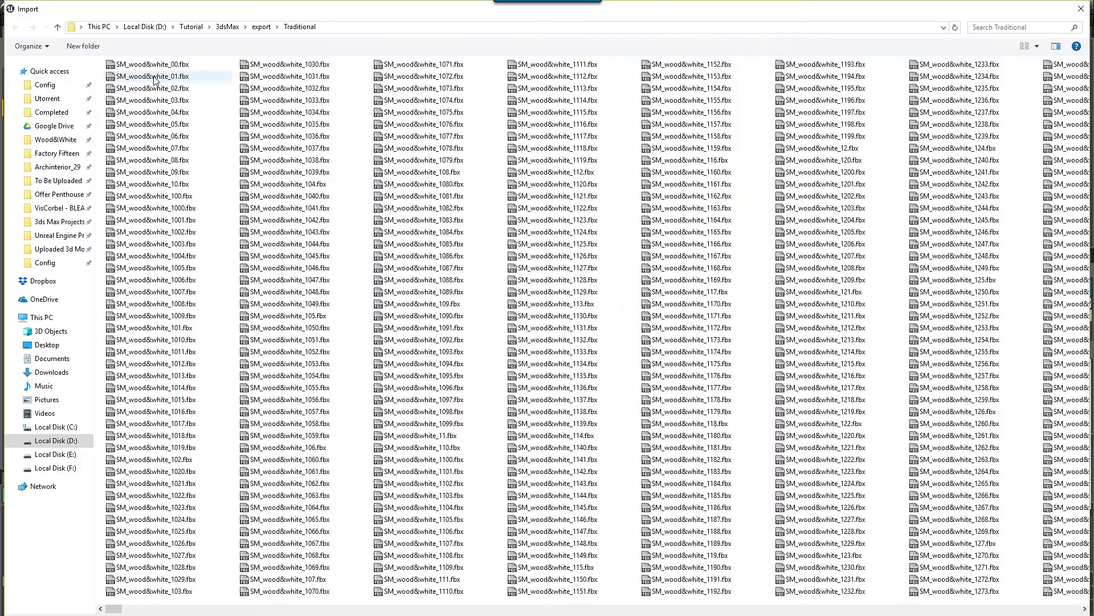
{"action": "double_click", "coordinate": [160, 64]}
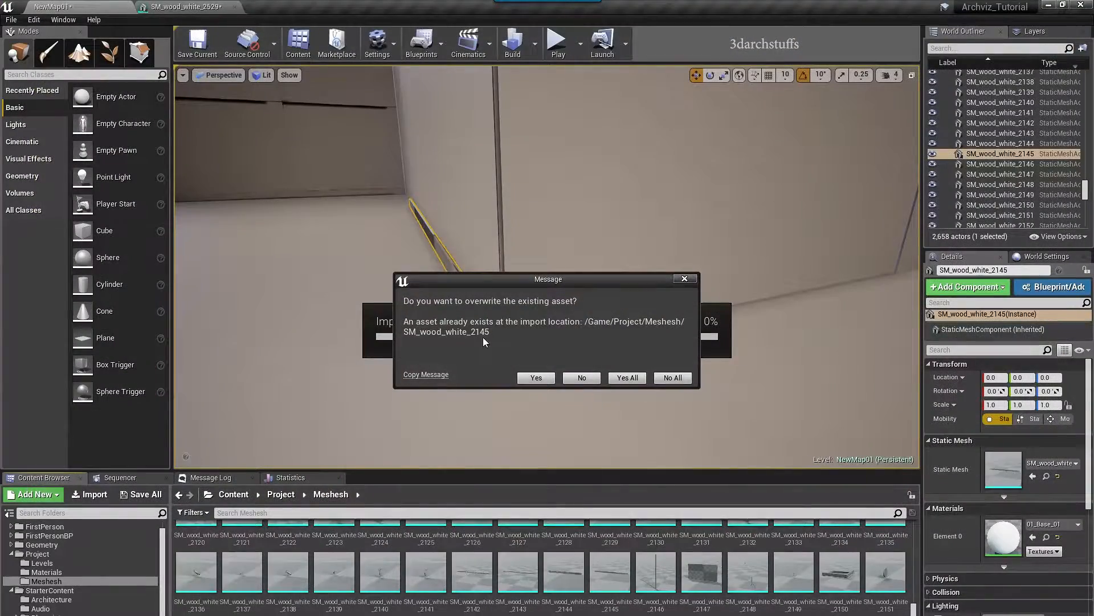
{"action": "left_click", "coordinate": [536, 378]}
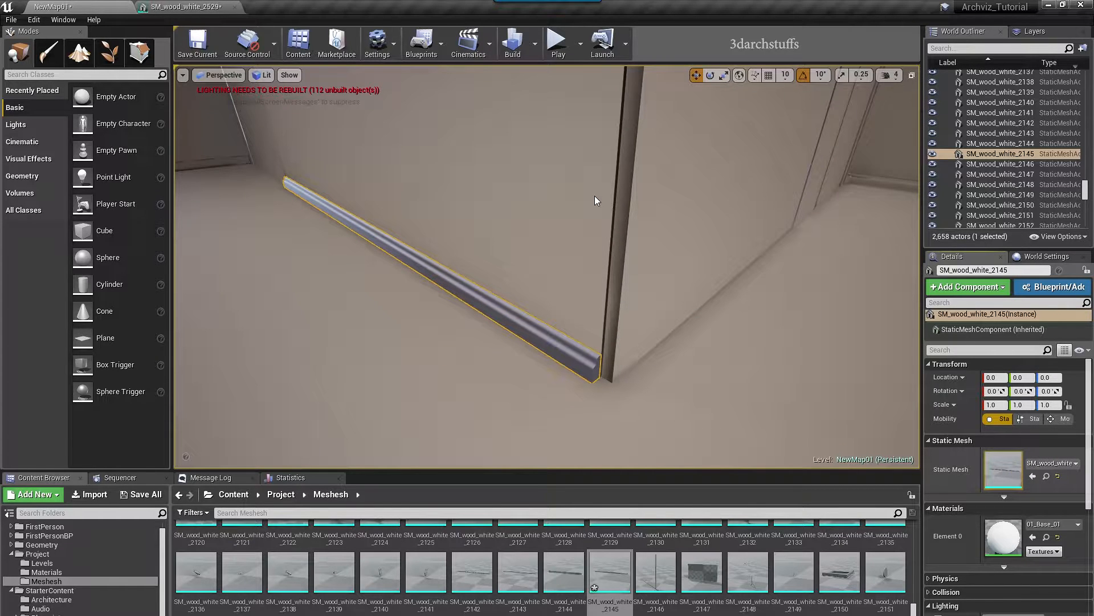
- Open the reimported SM_wood_white_2145 mesh, display UV Channel 1, and enable and apply Generate Lightmap UVs
{"action": "key", "text": "ctrl+e"}
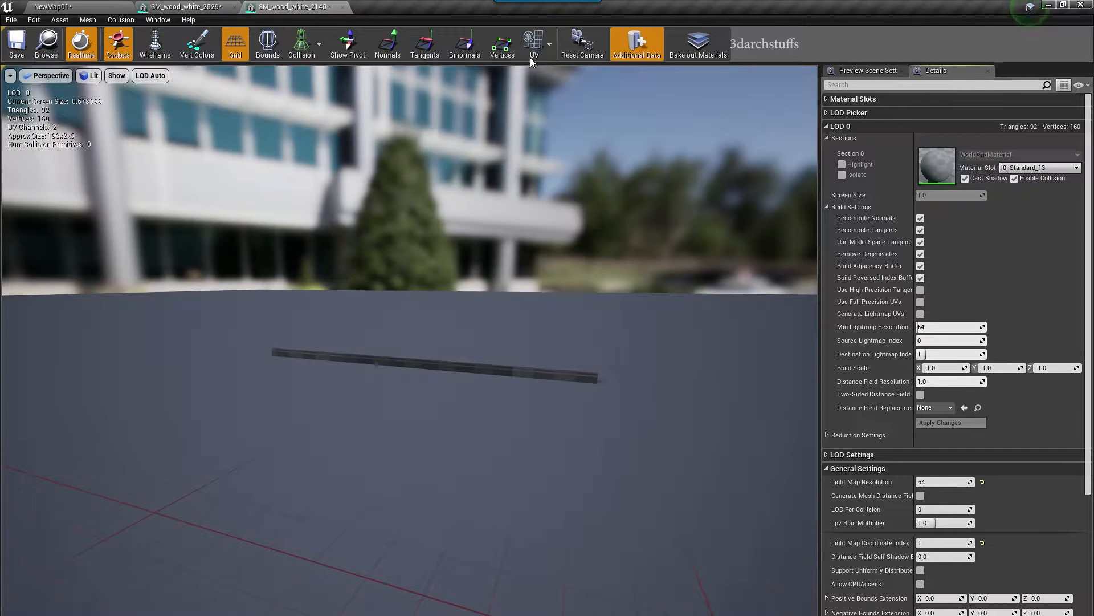
{"action": "left_click", "coordinate": [548, 44]}
{"action": "left_click", "coordinate": [545, 88]}
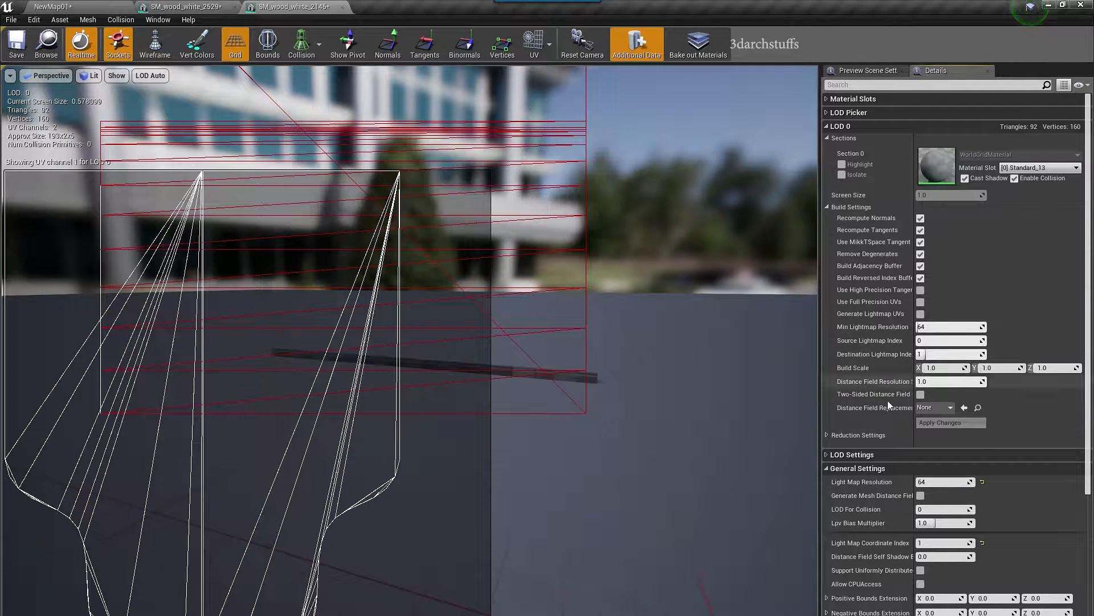
{"action": "left_click", "coordinate": [920, 314]}
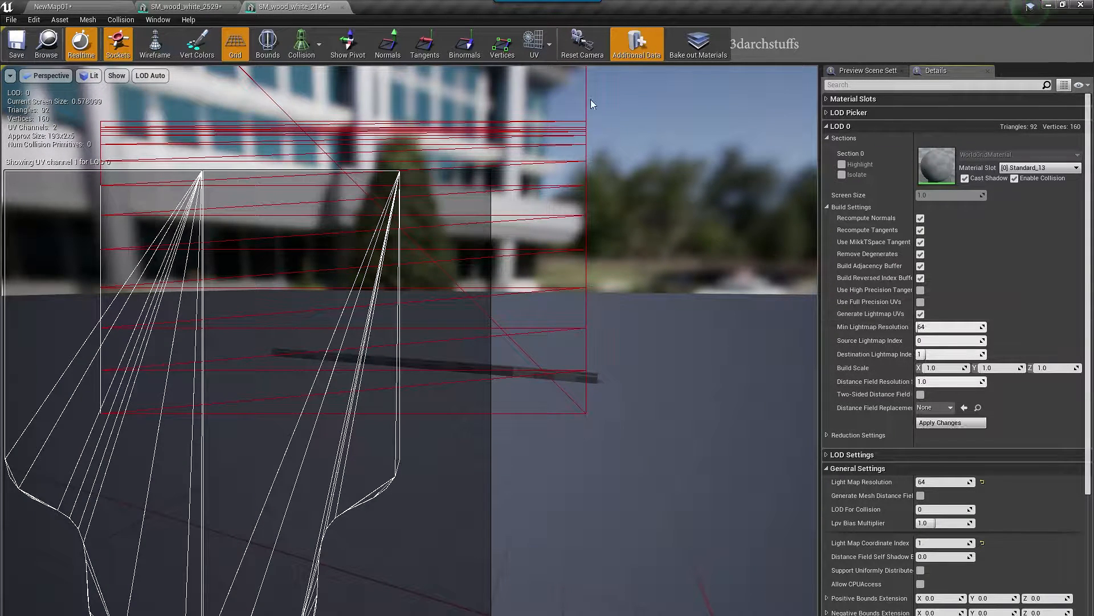
{"action": "left_click", "coordinate": [549, 44]}
{"action": "left_click", "coordinate": [540, 95]}
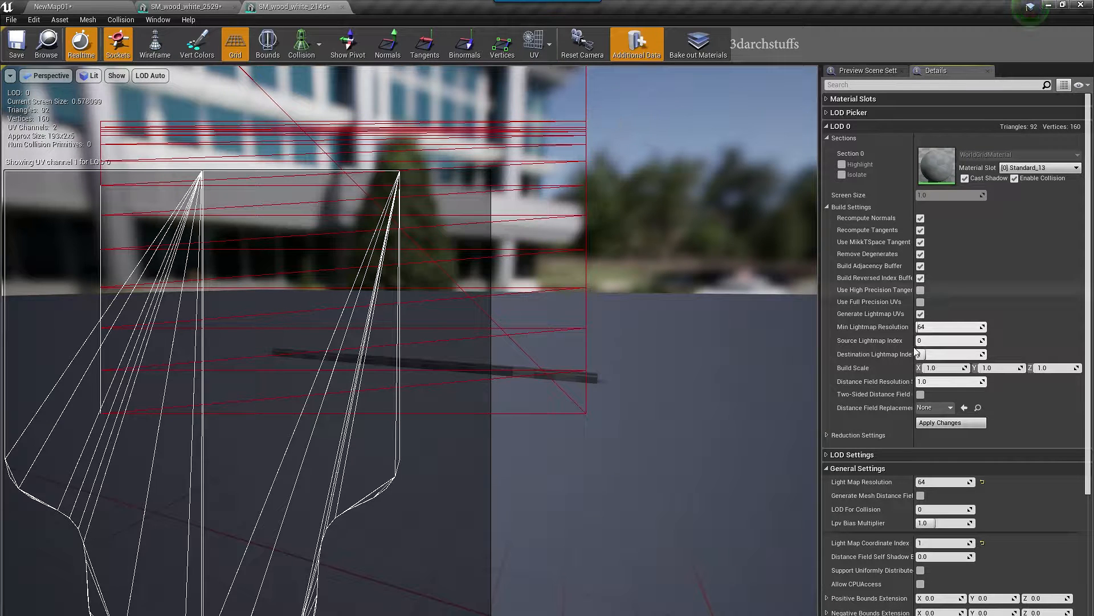
{"action": "left_click", "coordinate": [936, 422]}
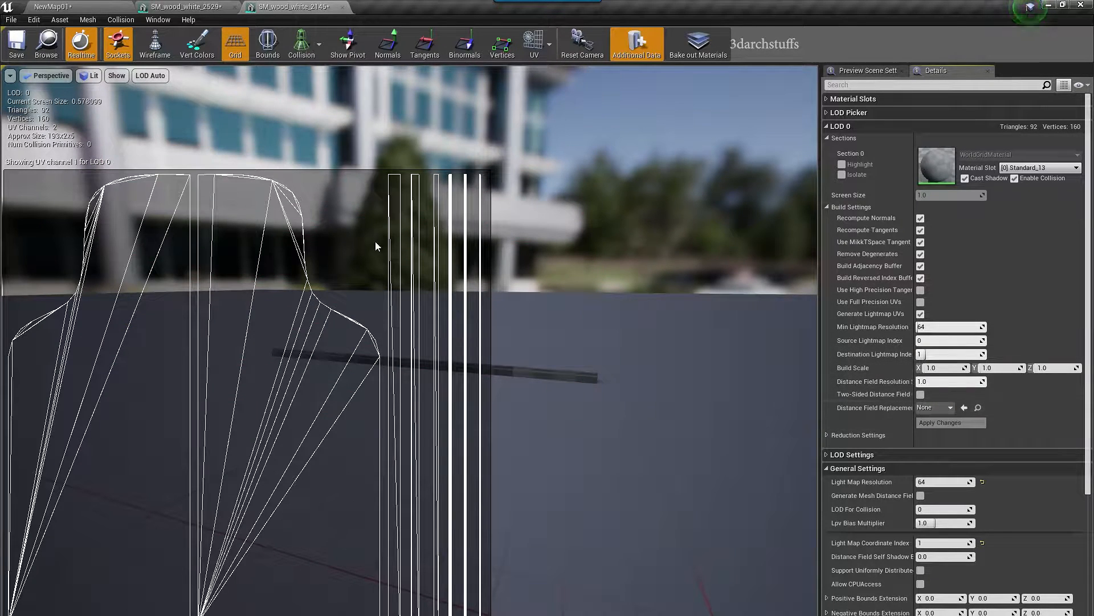
- Try Source Lightmap Index 1 for the skirting board's lightmap UVs, and set it back to 0
{"action": "left_click", "coordinate": [949, 422]}
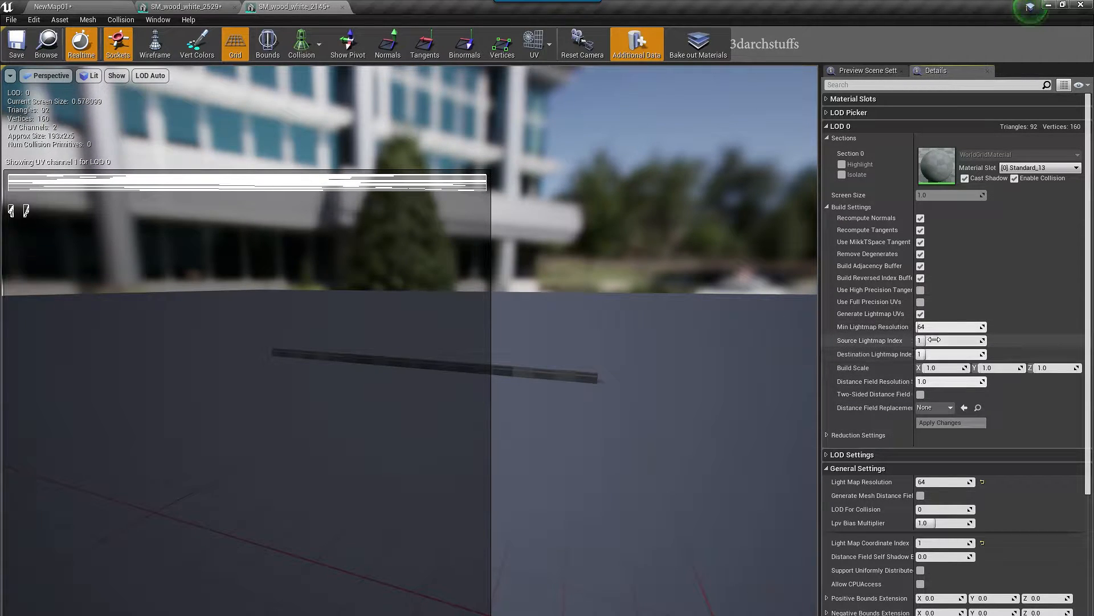
{"action": "left_click", "coordinate": [950, 423]}
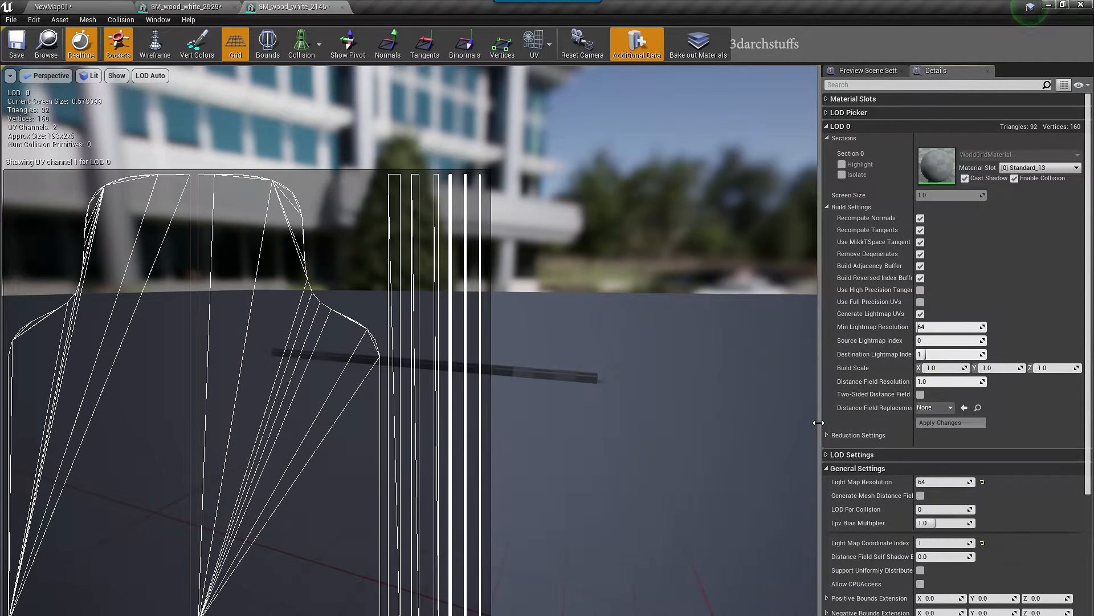
- Return to the level and select the skirting board beside the cabinet, opening its name SM_wood_white_2144 for copying
{"action": "left_click", "coordinate": [106, 6]}
{"action": "right_click_drag", "start_coordinate": [626, 267], "coordinate": [747, 282]}
{"action": "right_click_drag", "start_coordinate": [553, 264], "coordinate": [581, 255]}
{"action": "key", "text": "Escape"}
{"action": "scroll", "coordinate": [511, 251], "scroll_direction": "down", "scroll_amount": 4}
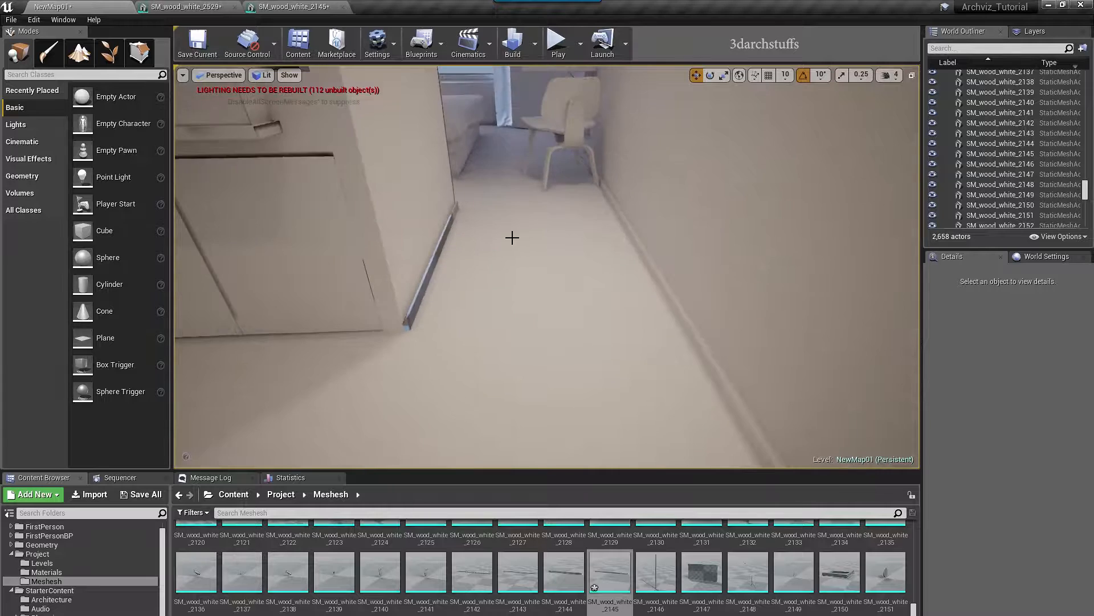
{"action": "scroll", "coordinate": [513, 234], "scroll_direction": "up", "scroll_amount": 6}
{"action": "scroll", "coordinate": [514, 232], "scroll_direction": "down", "scroll_amount": 5}
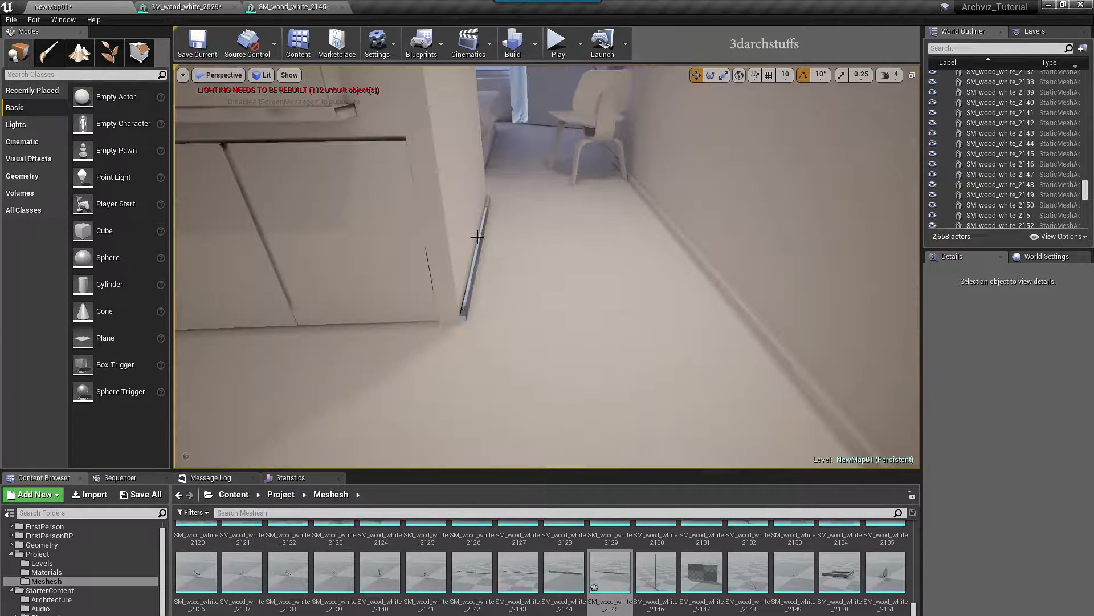
{"action": "left_click", "coordinate": [467, 279]}
{"action": "left_click", "coordinate": [1021, 271]}
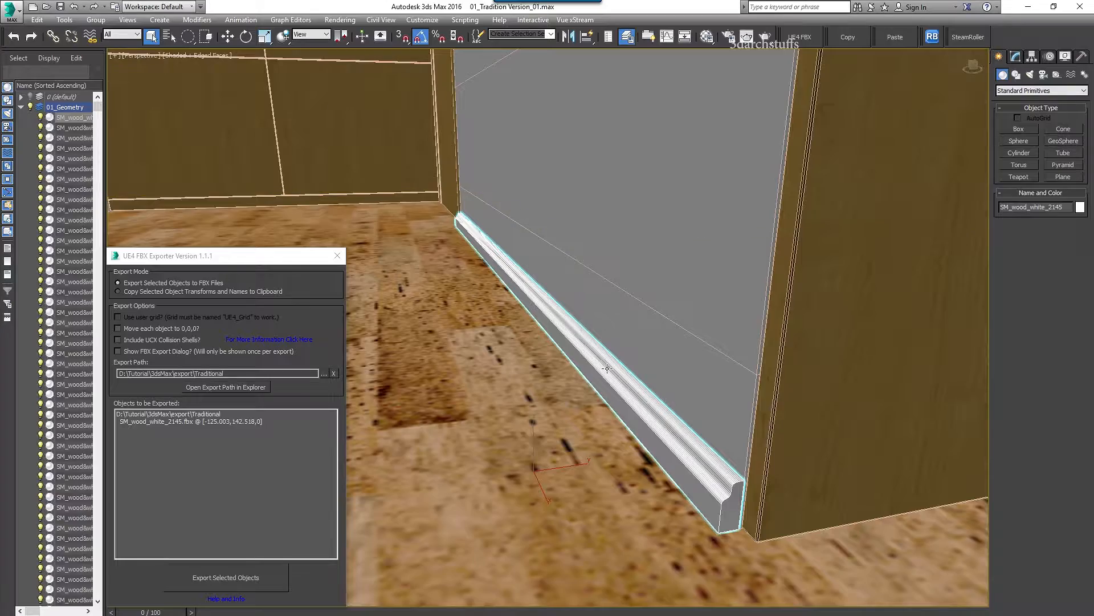
- Switch to 3ds Max and select the skirting board on the cabinet's other side, matching SM_wood_white_2144
{"action": "middle_click_drag", "start_coordinate": [607, 368], "coordinate": [884, 418], "text": "alt"}
{"action": "middle_click_drag", "start_coordinate": [883, 363], "coordinate": [602, 214], "text": "alt"}
{"action": "left_click", "coordinate": [601, 214]}
{"action": "key", "text": "z"}
{"action": "middle_click_drag", "start_coordinate": [673, 279], "coordinate": [786, 319], "text": "alt"}
- Rebuild the skirting board as SM_wood_white_2144 by attaching it to a new Editable Mesh box on the floor and deleting the box element
{"action": "left_click", "coordinate": [1018, 129]}
{"action": "left_click_drag", "start_coordinate": [787, 374], "coordinate": [827, 472]}
{"action": "left_click", "coordinate": [843, 342]}
{"action": "right_click", "coordinate": [842, 330]}
{"action": "right_click", "coordinate": [836, 353]}
{"action": "left_click", "coordinate": [983, 467]}
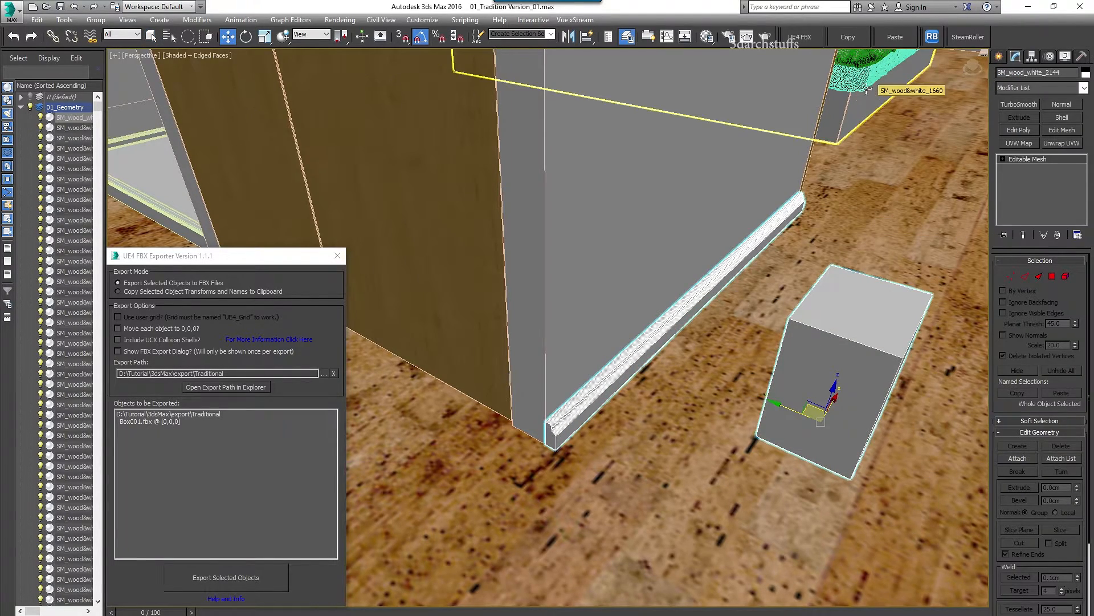
{"action": "key", "text": "Delete"}
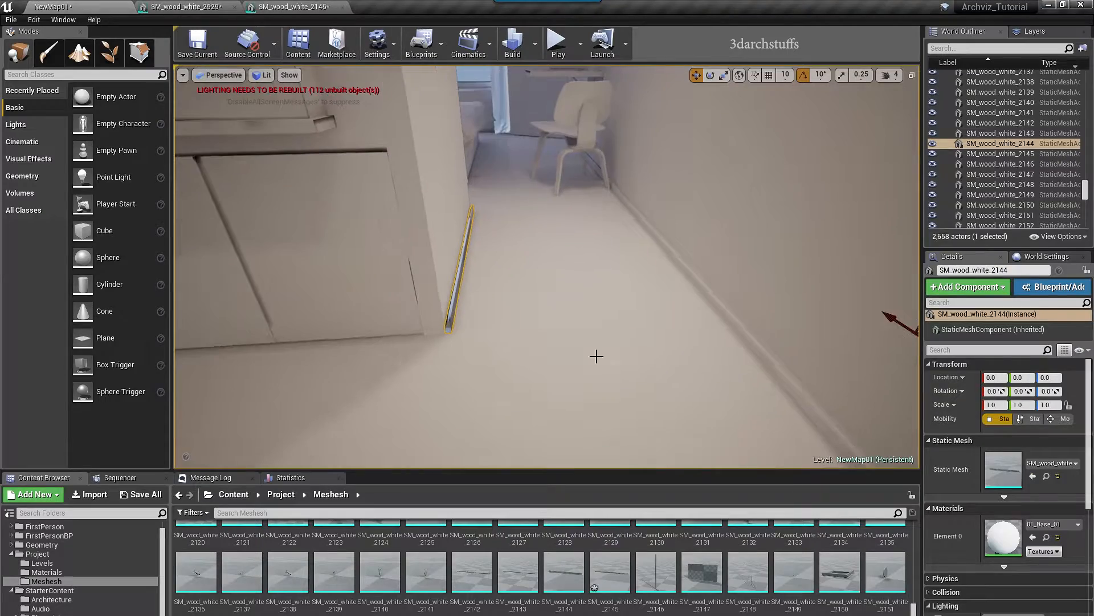
- Back in Unreal, locate the asset SM_wood_white_2144 in the Meshesh folder and import its re-exported FBX over it
{"action": "key", "text": "ctrl+b"}
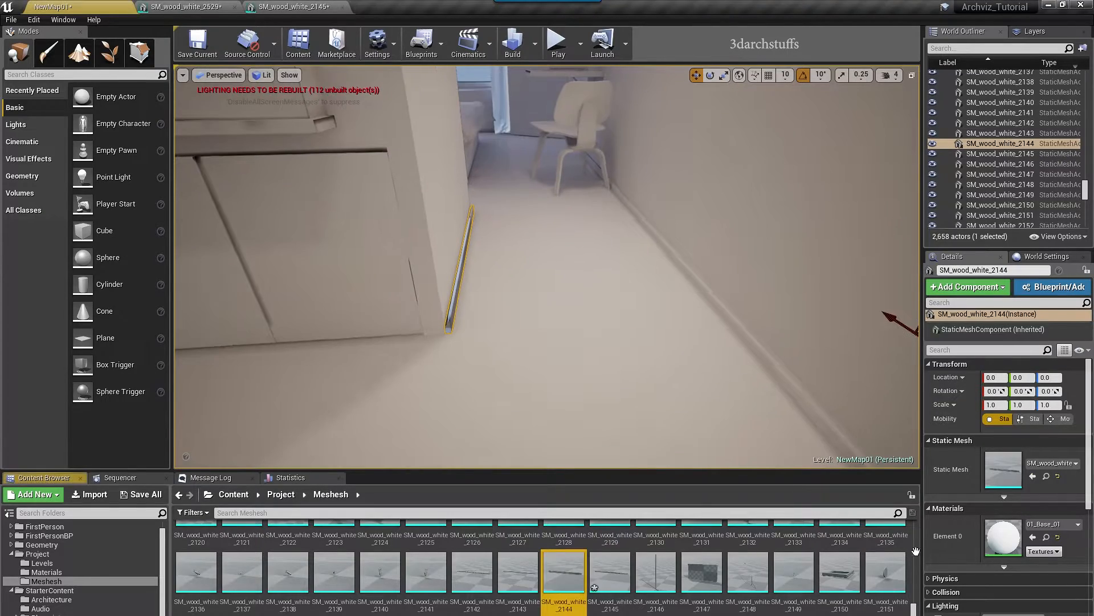
{"action": "right_click", "coordinate": [910, 554]}
{"action": "left_click", "coordinate": [960, 294]}
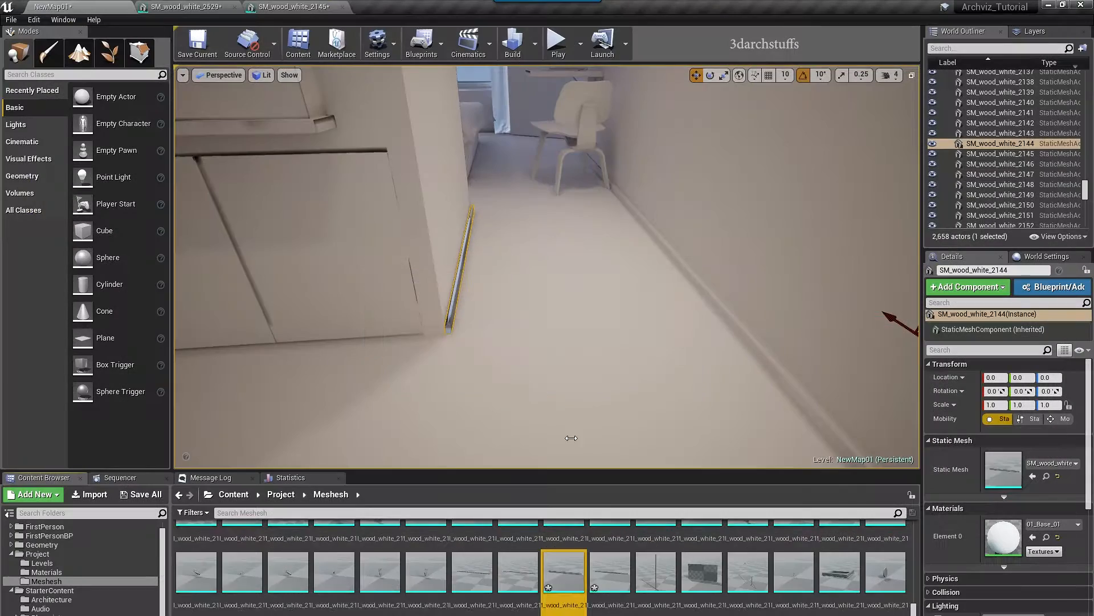
- Close the mesh editors of SM_wood_white_2529 and 2145, open SM_wood_white_2581 from the level, and generate its lightmap UVs while showing UV Channel 1
{"action": "right_click_drag", "start_coordinate": [545, 336], "coordinate": [867, 320]}
{"action": "left_click", "coordinate": [545, 337]}
{"action": "right_click_drag", "start_coordinate": [587, 358], "coordinate": [530, 336]}
{"action": "left_click", "coordinate": [234, 7]}
{"action": "left_click", "coordinate": [234, 7]}
{"action": "double_click", "coordinate": [1005, 473]}
{"action": "left_click_drag", "start_coordinate": [296, 108], "coordinate": [328, 5]}
{"action": "left_click", "coordinate": [534, 44]}
{"action": "left_click", "coordinate": [551, 108]}
{"action": "left_click", "coordinate": [920, 314]}
{"action": "left_click", "coordinate": [951, 422]}
- Open SM_wood_white_2582 from the level, display UV Channel 1, and enable and apply Generate Lightmap UVs
{"action": "left_click", "coordinate": [52, 7]}
{"action": "left_click", "coordinate": [393, 237]}
{"action": "double_click", "coordinate": [1019, 468]}
{"action": "left_click", "coordinate": [534, 44]}
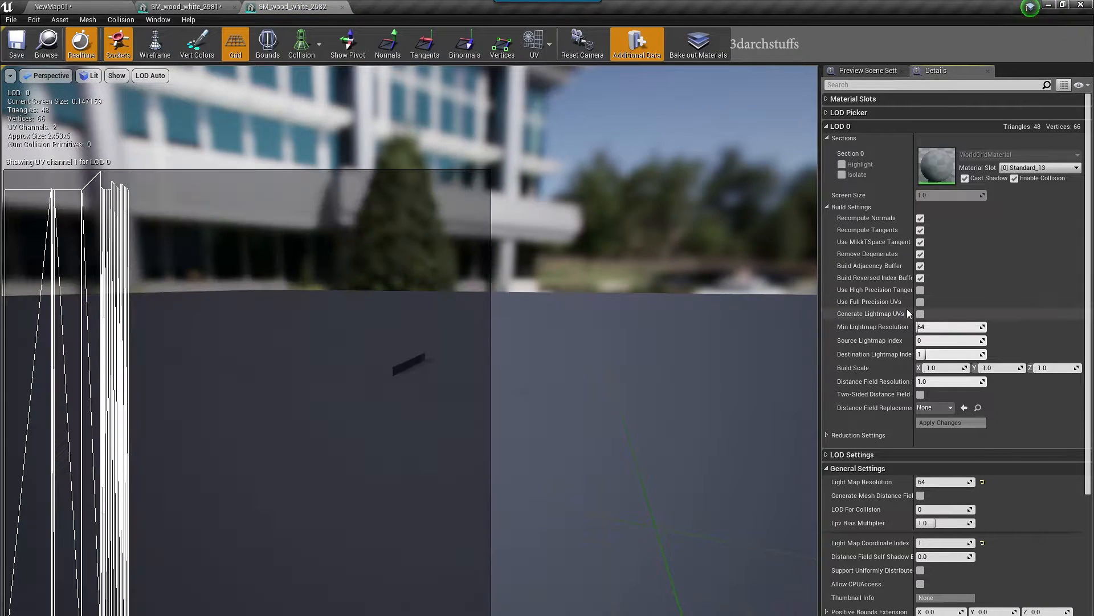
{"action": "left_click", "coordinate": [921, 314]}
{"action": "left_click", "coordinate": [951, 422]}
- Open the tall thin post SM_wood_white_2521 from the level and generate lightmap UVs for it with UV Channel 1 displayed
{"action": "left_click", "coordinate": [96, 10]}
{"action": "left_click", "coordinate": [607, 307]}
{"action": "double_click", "coordinate": [999, 472]}
{"action": "left_click", "coordinate": [533, 44]}
{"action": "left_click", "coordinate": [921, 314]}
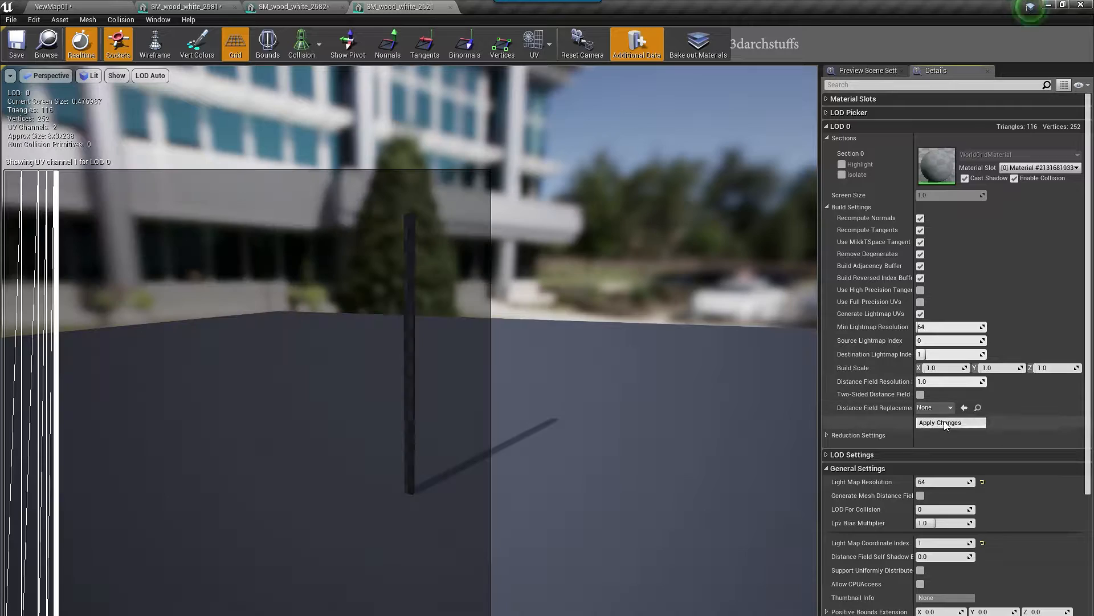
{"action": "left_click", "coordinate": [951, 422]}
- Open another badly mapped mesh from the level, display its UV Channel 1, and apply Generate Lightmap UVs
{"action": "left_click", "coordinate": [80, 8]}
{"action": "right_click_drag", "start_coordinate": [374, 262], "coordinate": [365, 148]}
{"action": "left_click", "coordinate": [624, 353]}
{"action": "double_click", "coordinate": [1001, 470]}
{"action": "left_click", "coordinate": [533, 45]}
{"action": "left_click", "coordinate": [544, 95]}
{"action": "left_click", "coordinate": [920, 314]}
{"action": "left_click", "coordinate": [942, 423]}
- Open SM_wood_white_2551 from the level, display its UV Channel 1, and enable and apply Generate Lightmap UVs
{"action": "left_click", "coordinate": [80, 8]}
{"action": "right_click_drag", "start_coordinate": [507, 240], "coordinate": [510, 283]}
{"action": "left_click", "coordinate": [511, 284]}
{"action": "double_click", "coordinate": [1002, 470]}
{"action": "left_click", "coordinate": [534, 44]}
{"action": "left_click", "coordinate": [545, 96]}
{"action": "left_click", "coordinate": [920, 314]}
{"action": "left_click", "coordinate": [942, 422]}
- Return to the level, close the finished mesh editors except SM_wood_white_2551, and clear the selection
{"action": "left_click", "coordinate": [80, 8]}
{"action": "left_click", "coordinate": [235, 8]}
{"action": "left_click", "coordinate": [235, 7]}
{"action": "left_click", "coordinate": [235, 8]}
{"action": "key", "text": "Escape"}
- Open the toothbrush cup mesh SM_wood_white_1719, display UV Channel 1, and enable and apply Generate Lightmap UVs
{"action": "right_click_drag", "start_coordinate": [511, 268], "coordinate": [490, 194]}
{"action": "left_click", "coordinate": [591, 342]}
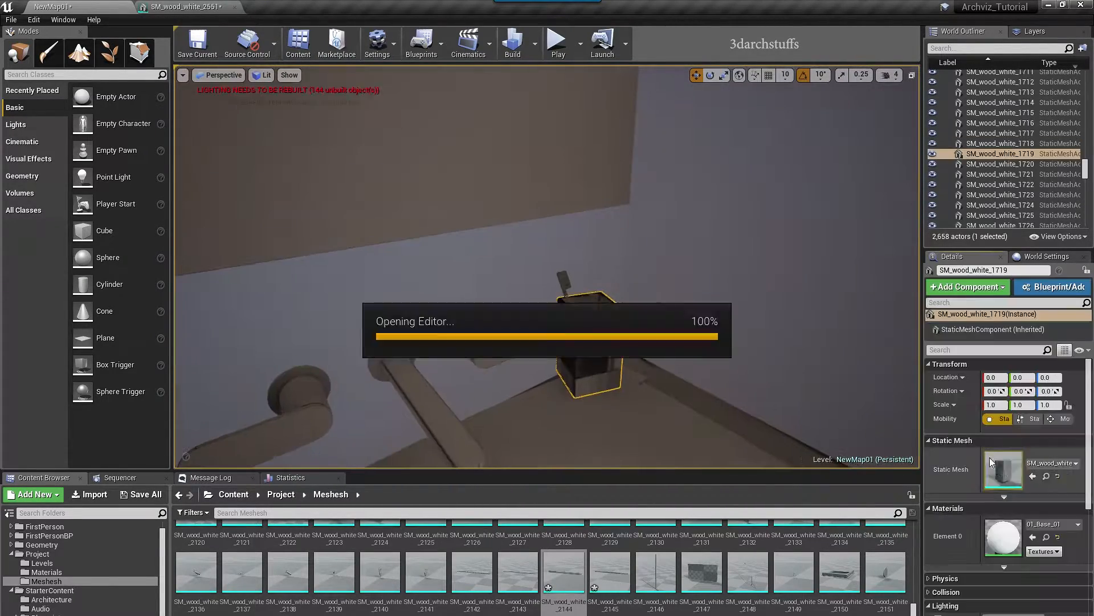
{"action": "double_click", "coordinate": [1002, 469]}
{"action": "left_click", "coordinate": [534, 44]}
{"action": "left_click", "coordinate": [545, 96]}
{"action": "left_click", "coordinate": [921, 314]}
{"action": "left_click", "coordinate": [939, 425]}
- Try the toothbrush cup without generated lightmap UVs, and apply the option to it again
{"action": "left_click", "coordinate": [921, 314]}
{"action": "left_click", "coordinate": [938, 423]}
{"action": "left_click", "coordinate": [920, 314]}
{"action": "left_click", "coordinate": [939, 423]}
- Open the soap dispenser mesh SM_wood_white_1721 from the level, display UV Channel 1, and enable and apply Generate Lightmap UVs
{"action": "left_click", "coordinate": [80, 8]}
{"action": "right_click_drag", "start_coordinate": [521, 266], "coordinate": [484, 291]}
{"action": "left_click", "coordinate": [573, 248]}
{"action": "left_click", "coordinate": [361, 265]}
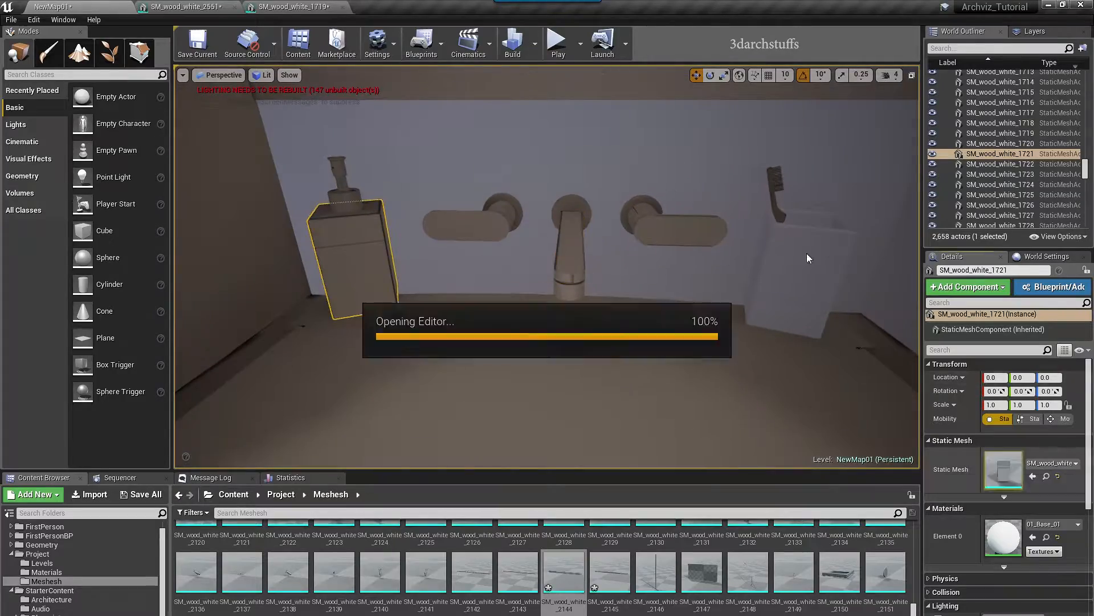
{"action": "double_click", "coordinate": [998, 469]}
{"action": "left_click", "coordinate": [534, 45]}
{"action": "left_click", "coordinate": [544, 96]}
{"action": "left_click", "coordinate": [921, 314]}
{"action": "left_click", "coordinate": [939, 423]}
- Select the broken washbasin SM_wood_white_2508 in the level, and switch to 3ds Max to select the matching basin
{"action": "left_click", "coordinate": [79, 7]}
{"action": "key", "text": "Escape"}
{"action": "left_click", "coordinate": [577, 278]}
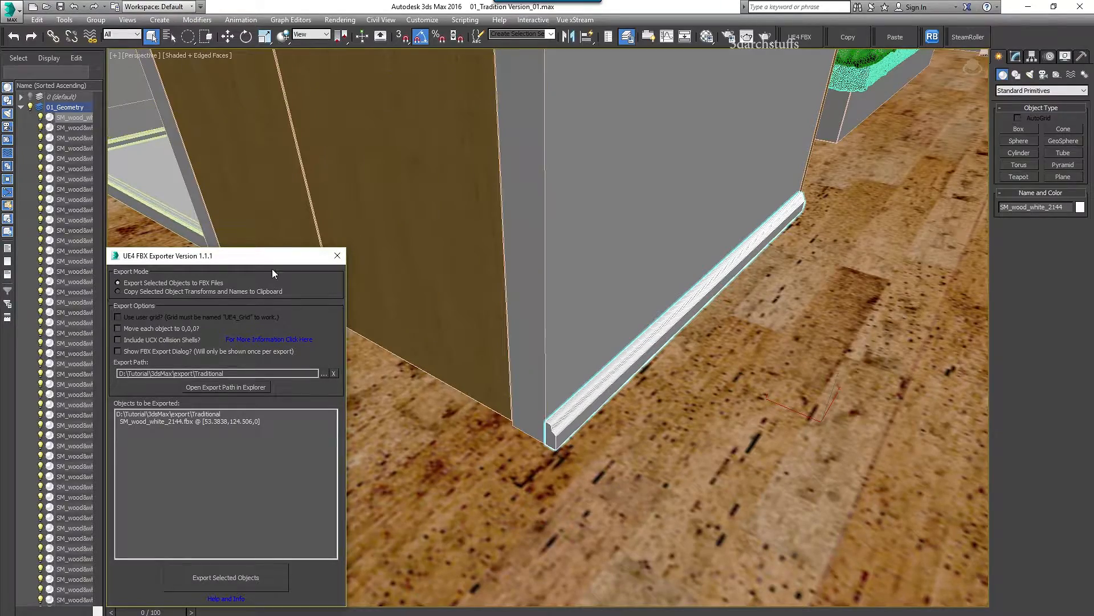
{"action": "middle_click_drag", "start_coordinate": [605, 191], "coordinate": [755, 414]}
{"action": "scroll", "coordinate": [591, 322], "scroll_direction": "up", "scroll_amount": 5}
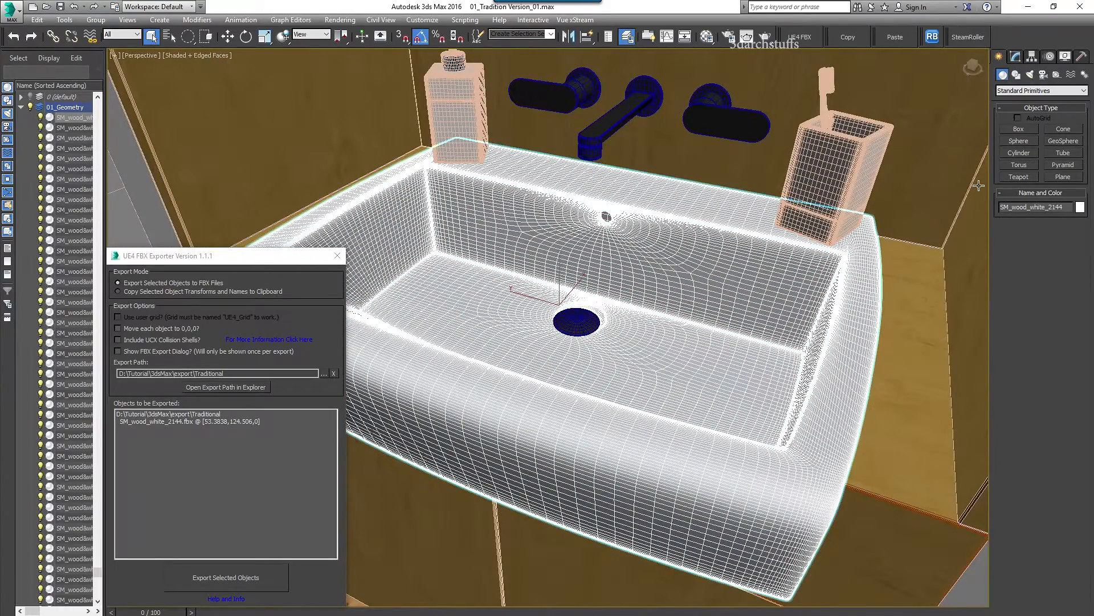
{"action": "left_click", "coordinate": [978, 191]}
{"action": "scroll", "coordinate": [819, 379], "scroll_direction": "down", "scroll_amount": 4}
{"action": "middle_click_drag", "start_coordinate": [819, 379], "coordinate": [723, 289]}
- Create a box on the floor beside the washbasin cabinet, convert it to Editable Mesh, and attach the washbasin to it
{"action": "left_click", "coordinate": [1030, 131]}
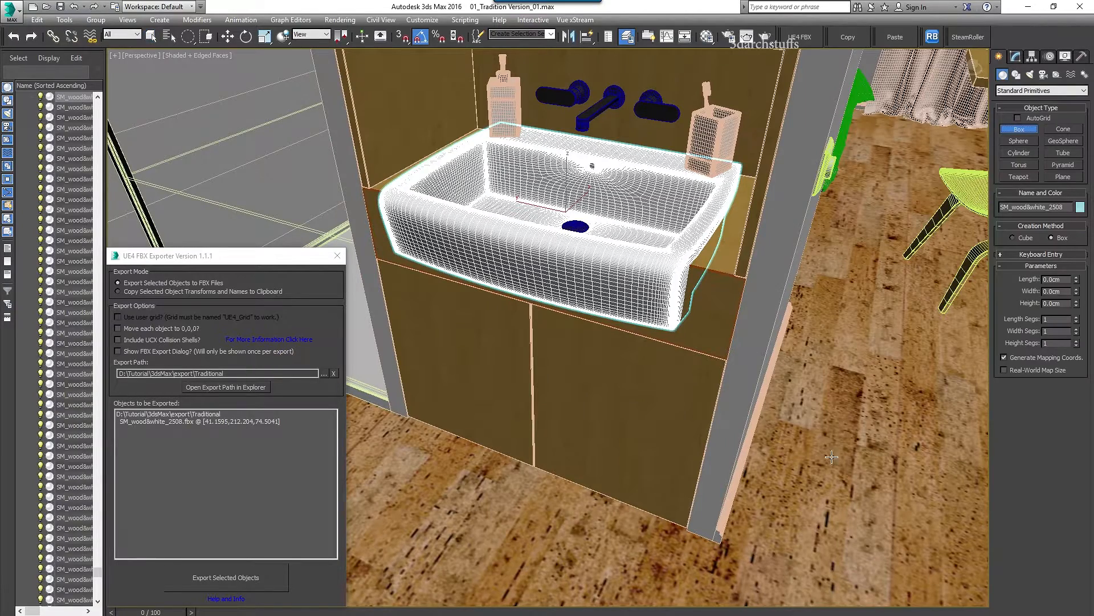
{"action": "left_click_drag", "start_coordinate": [826, 452], "coordinate": [852, 505]}
{"action": "left_click", "coordinate": [888, 399]}
{"action": "right_click", "coordinate": [858, 411]}
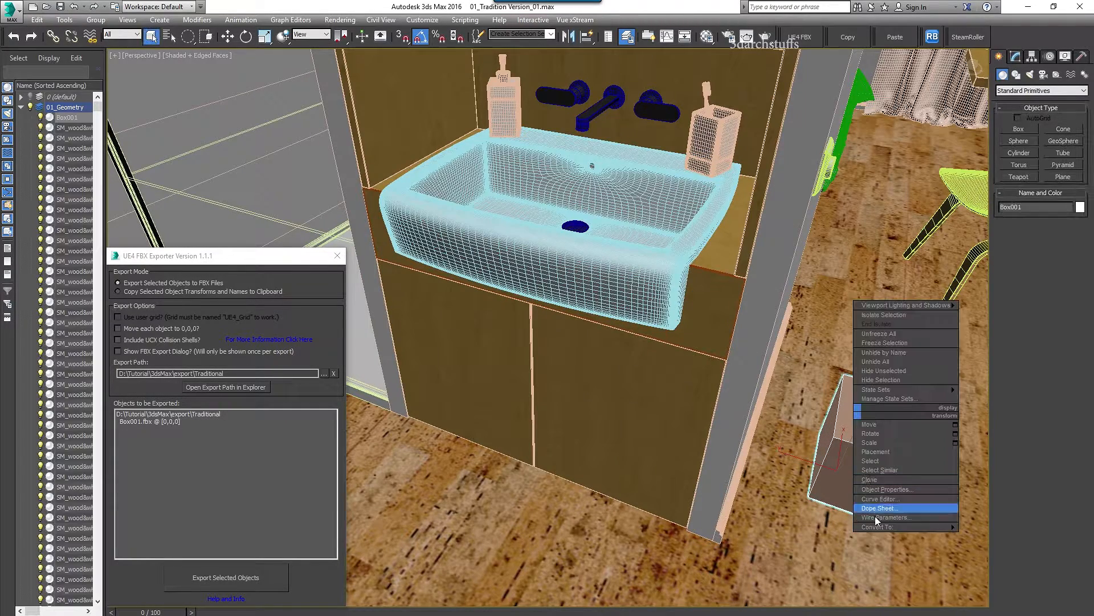
{"action": "left_click", "coordinate": [986, 527]}
{"action": "right_click", "coordinate": [846, 427]}
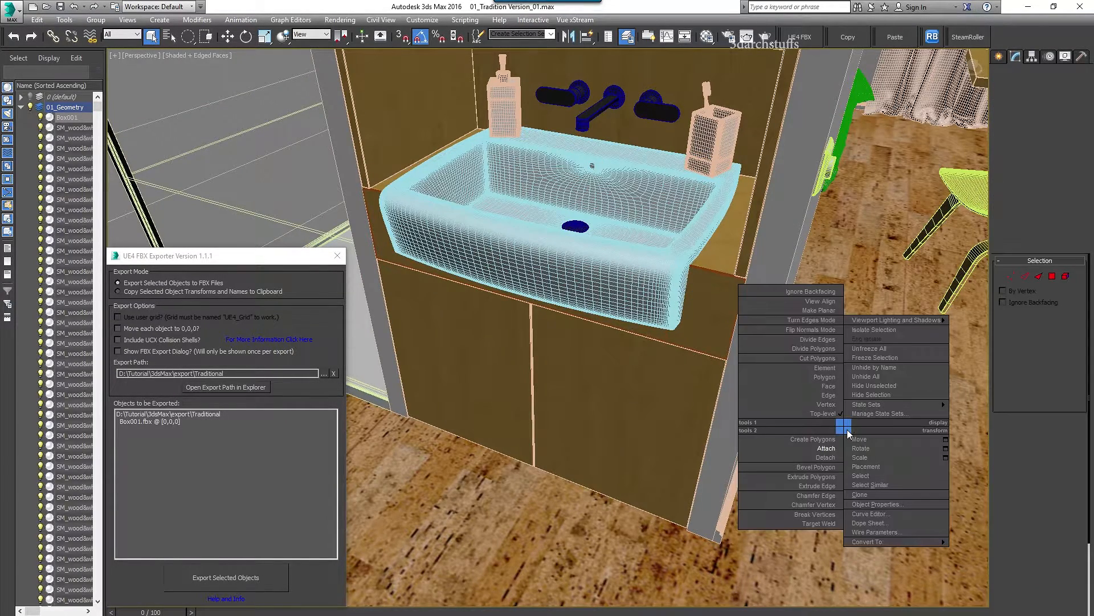
{"action": "left_click", "coordinate": [826, 448]}
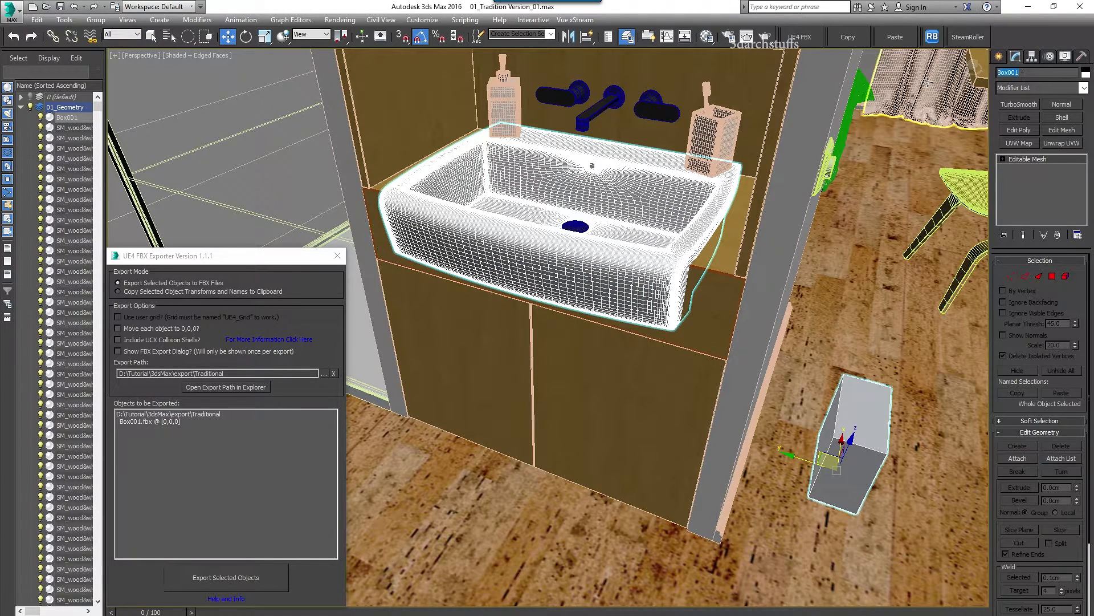
- Delete the box element from the attached mesh, named SM_wood_white_2508, and export it as an FBX file
{"action": "left_click", "coordinate": [1002, 159]}
{"action": "left_click", "coordinate": [1026, 205]}
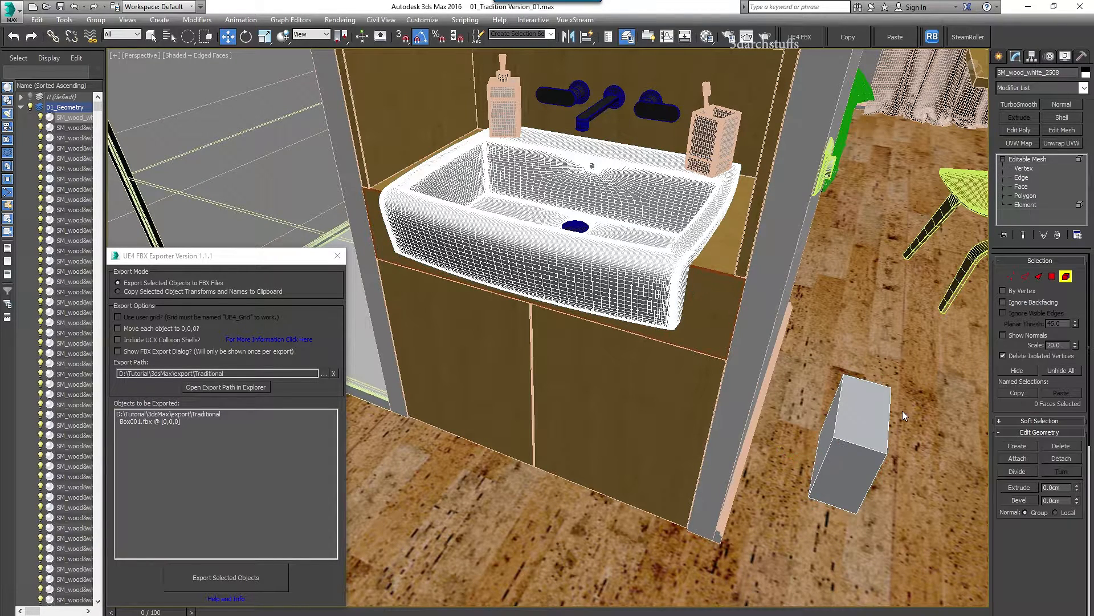
{"action": "left_click", "coordinate": [855, 429]}
{"action": "key", "text": "Delete"}
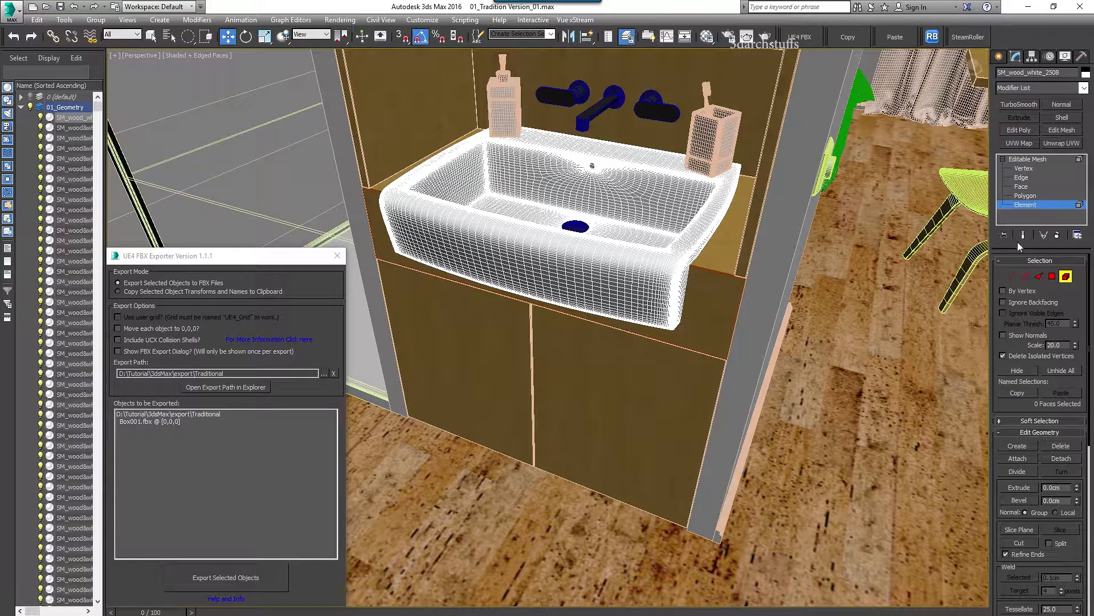
{"action": "left_click", "coordinate": [1034, 159]}
{"action": "left_click", "coordinate": [270, 575]}
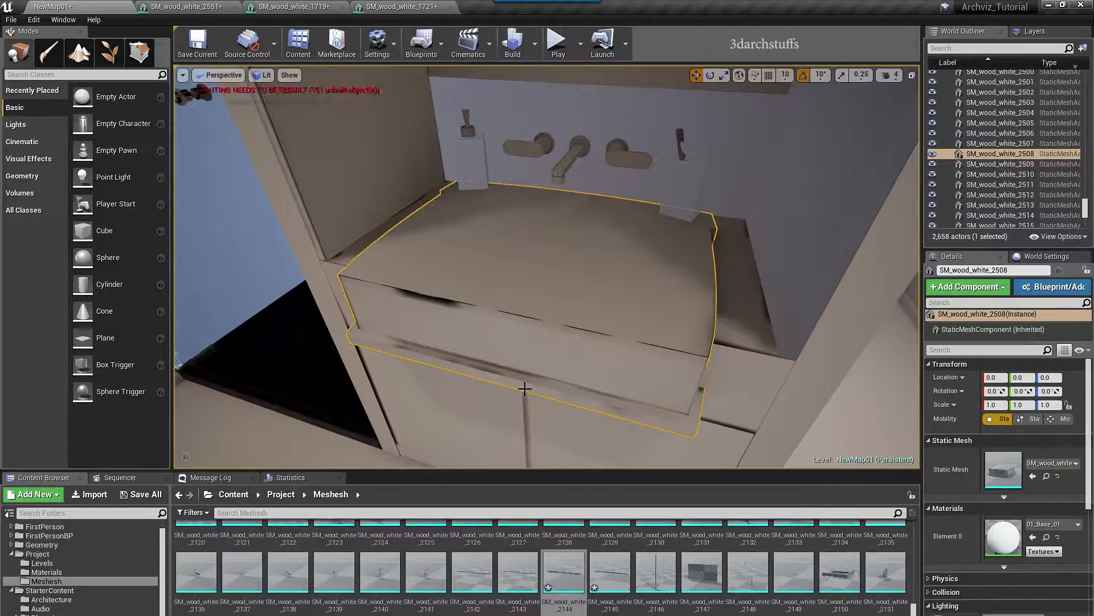
- Back in Unreal, locate the washbasin's asset in the Meshesh folder and import SM_wood_white_2508.fbx over it
{"action": "mouse_move", "coordinate": [596, 331]}
{"action": "right_mouse_down"}
{"action": "mouse_move", "coordinate": [578, 334]}
{"action": "mouse_move", "coordinate": [592, 338]}
{"action": "right_mouse_up"}
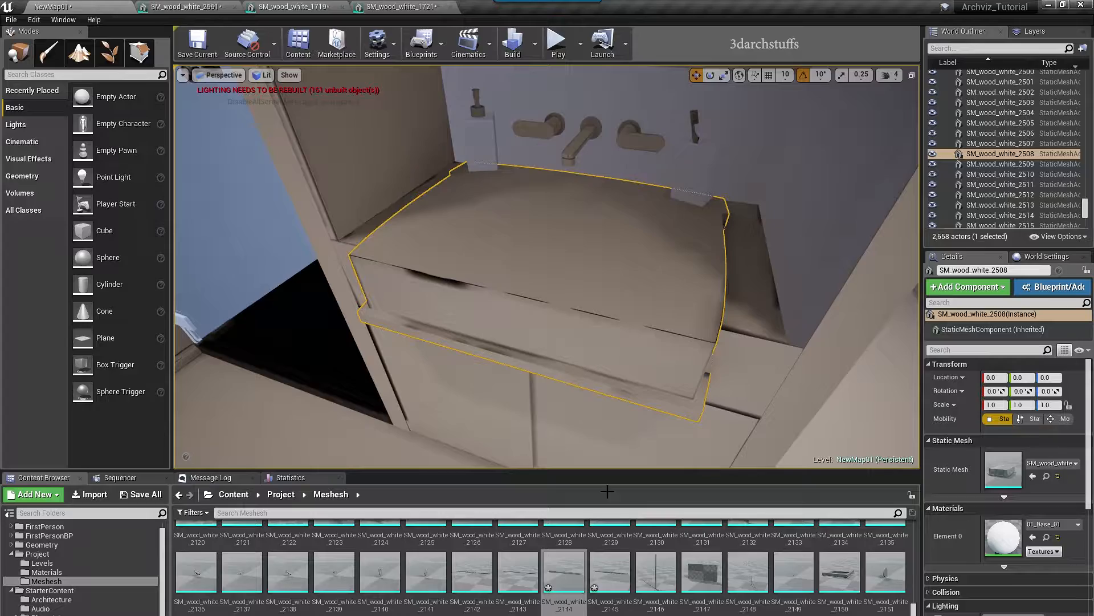
{"action": "key", "text": "ctrl+b"}
{"action": "right_click", "coordinate": [911, 559]}
{"action": "left_click", "coordinate": [965, 318]}
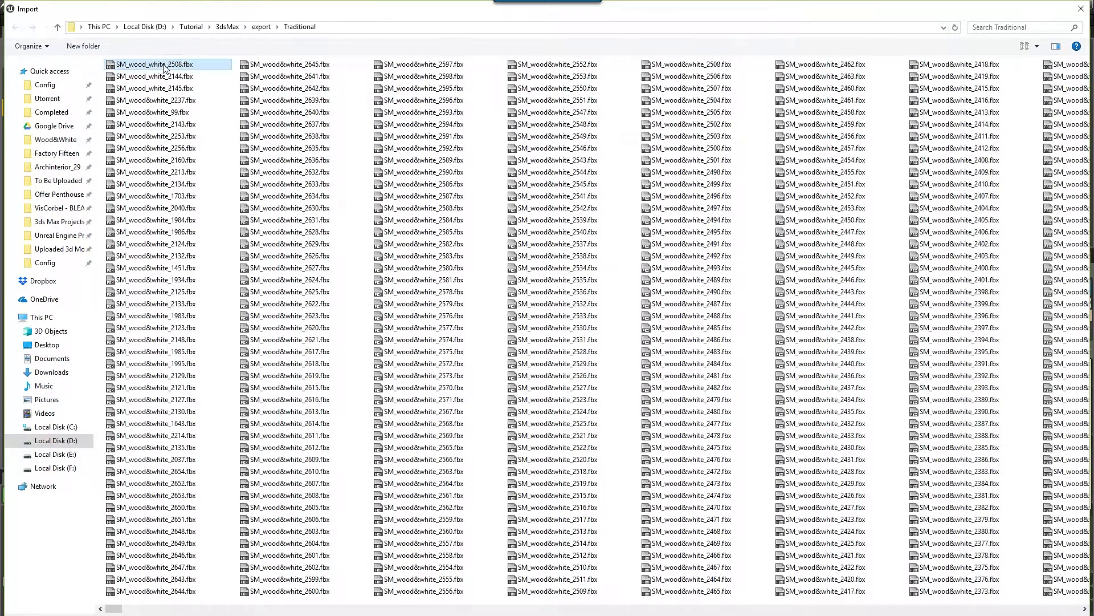
{"action": "double_click", "coordinate": [147, 65]}
{"action": "left_click", "coordinate": [536, 378]}
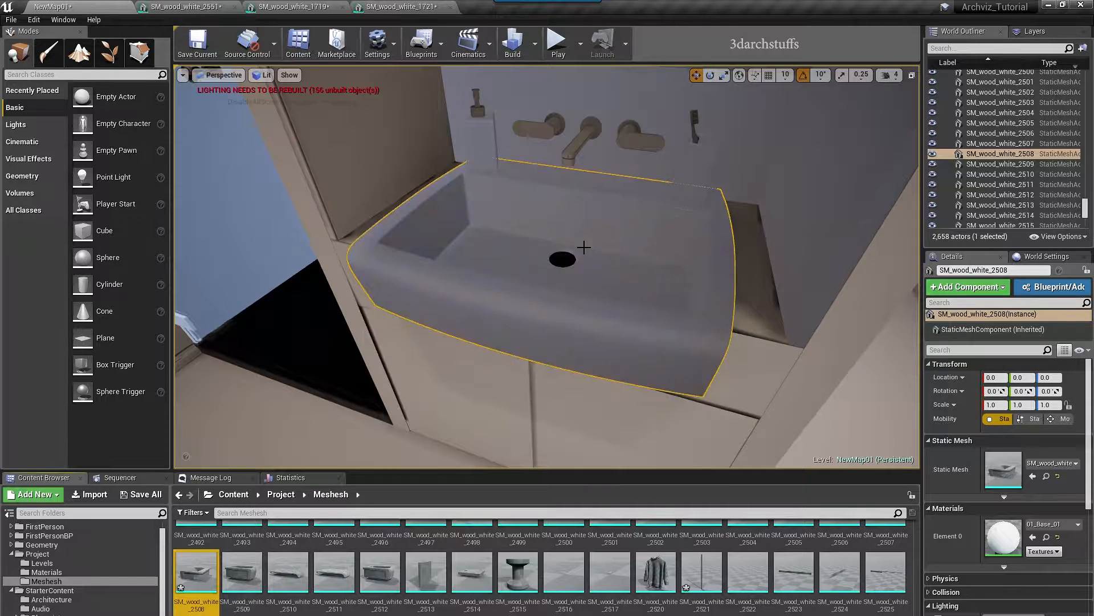
- Open the reimported washbasin mesh SM_wood_white_2508, display UV Channel 1, and enable and apply Generate Lightmap UVs
{"action": "left_click_drag", "start_coordinate": [584, 248], "coordinate": [633, 245], "text": "alt"}
{"action": "double_click", "coordinate": [1004, 479]}
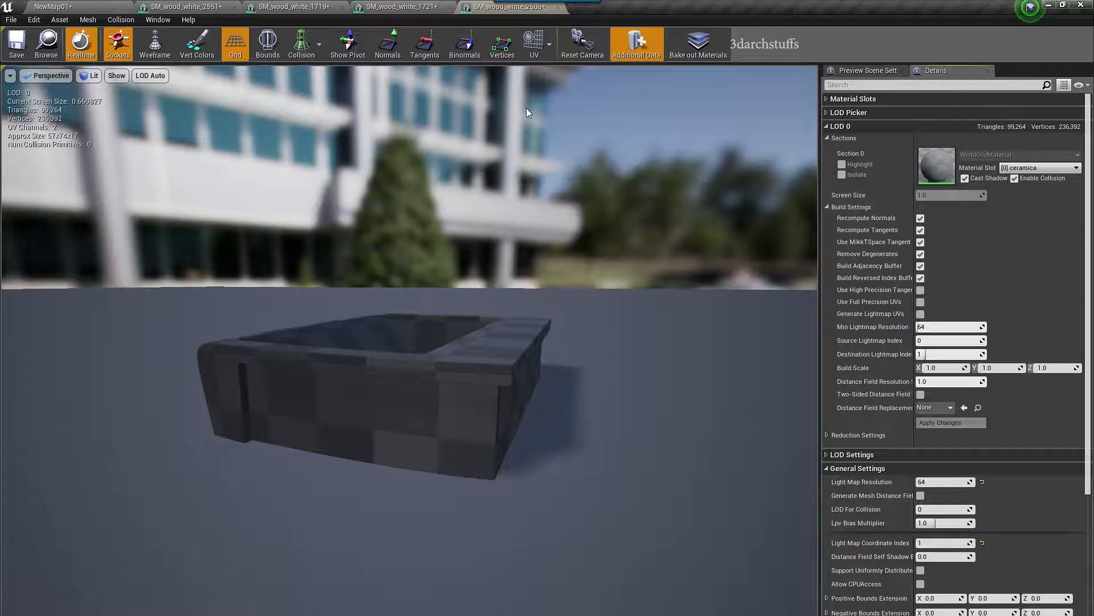
{"action": "left_click", "coordinate": [548, 96]}
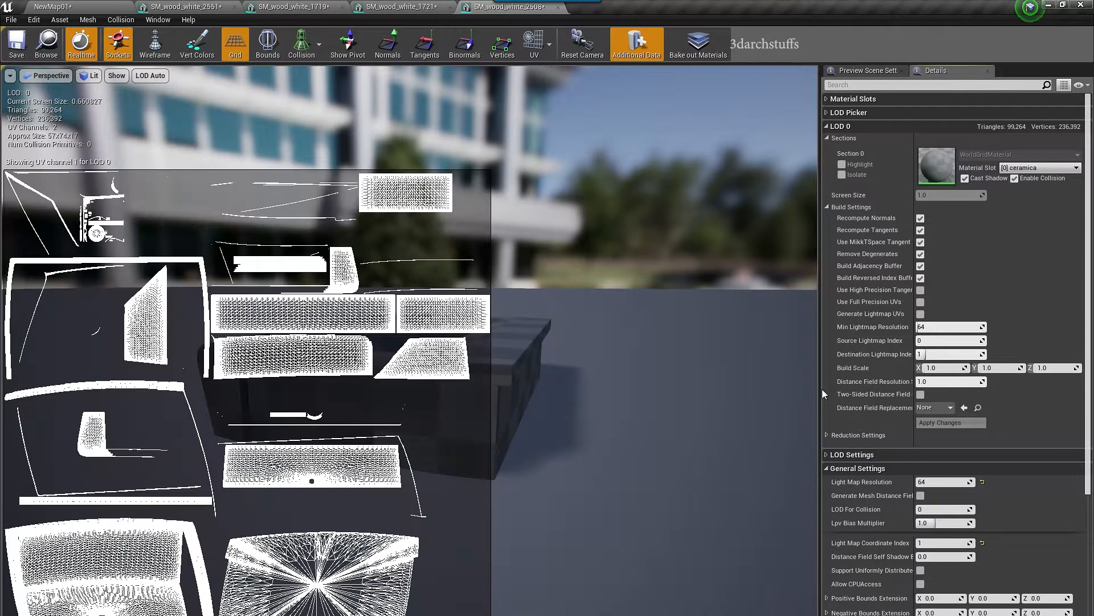
{"action": "left_click", "coordinate": [920, 313]}
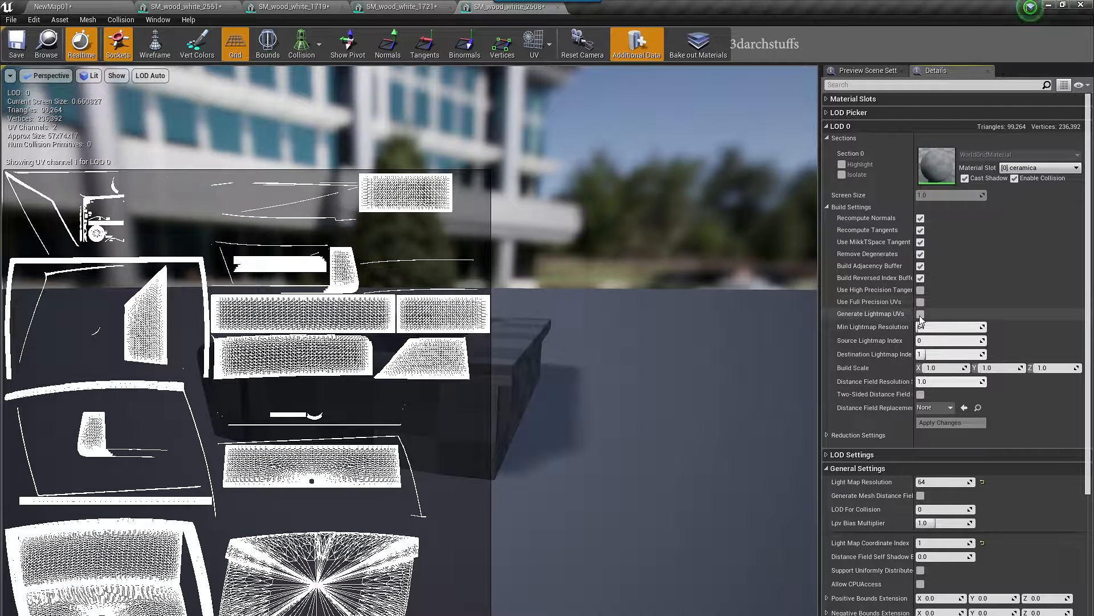
{"action": "left_click", "coordinate": [944, 423]}
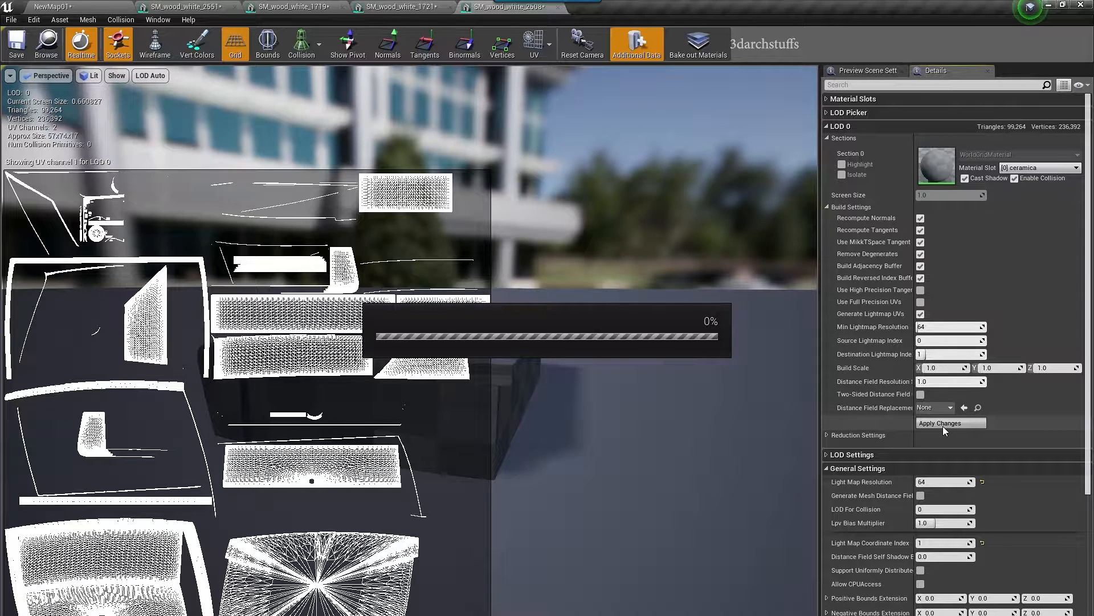
- Return to the level and hide the shower's front glass panel, SM_wood_white_1055
{"action": "left_click", "coordinate": [114, 7]}
{"action": "left_click_drag", "start_coordinate": [604, 262], "coordinate": [521, 185], "text": "alt"}
{"action": "right_click_drag", "start_coordinate": [531, 251], "coordinate": [490, 274]}
{"action": "left_click", "coordinate": [502, 259]}
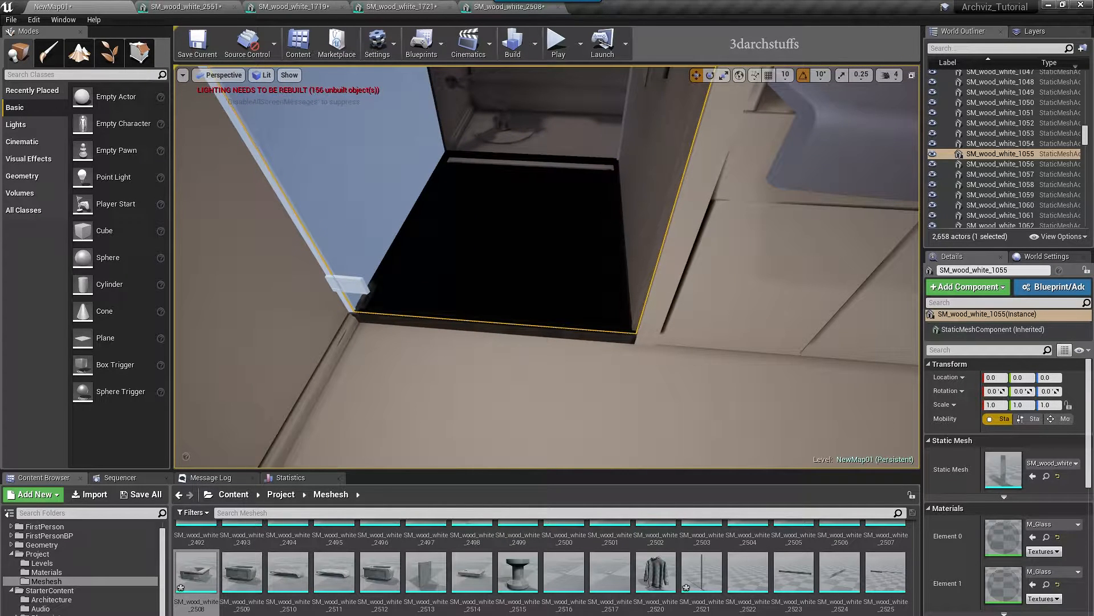
{"action": "key", "text": "h"}
- Open the shower tray mesh SM_wood_white_1988, display UV Channel 1, and enable and apply Generate Lightmap UVs
{"action": "left_click", "coordinate": [513, 266]}
{"action": "double_click", "coordinate": [1001, 472]}
{"action": "left_click_drag", "start_coordinate": [409, 342], "coordinate": [374, 362]}
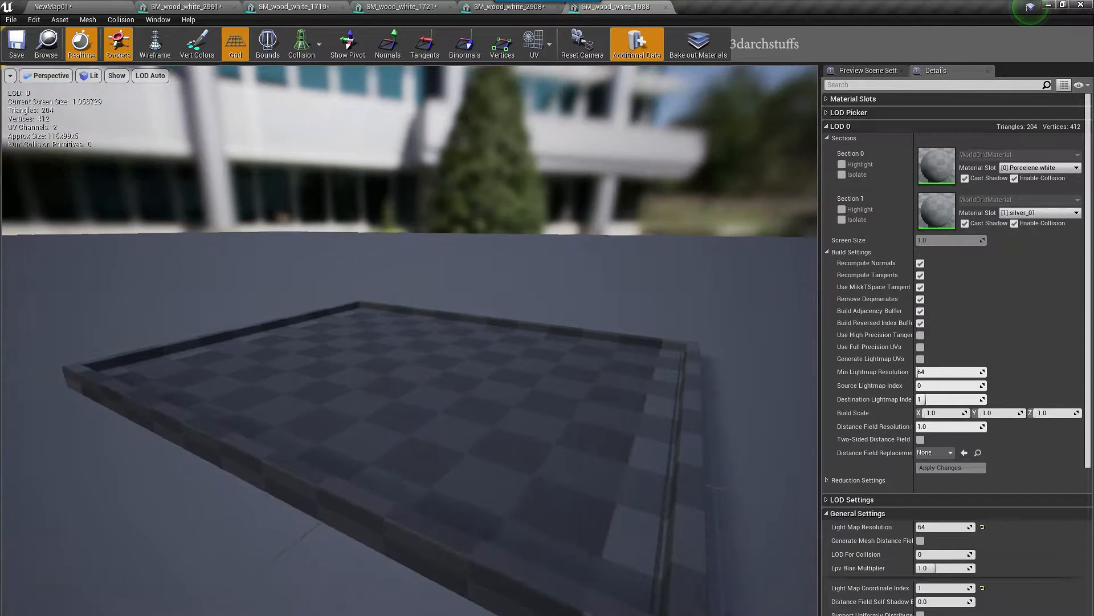
{"action": "left_click", "coordinate": [538, 51]}
{"action": "left_click", "coordinate": [532, 96]}
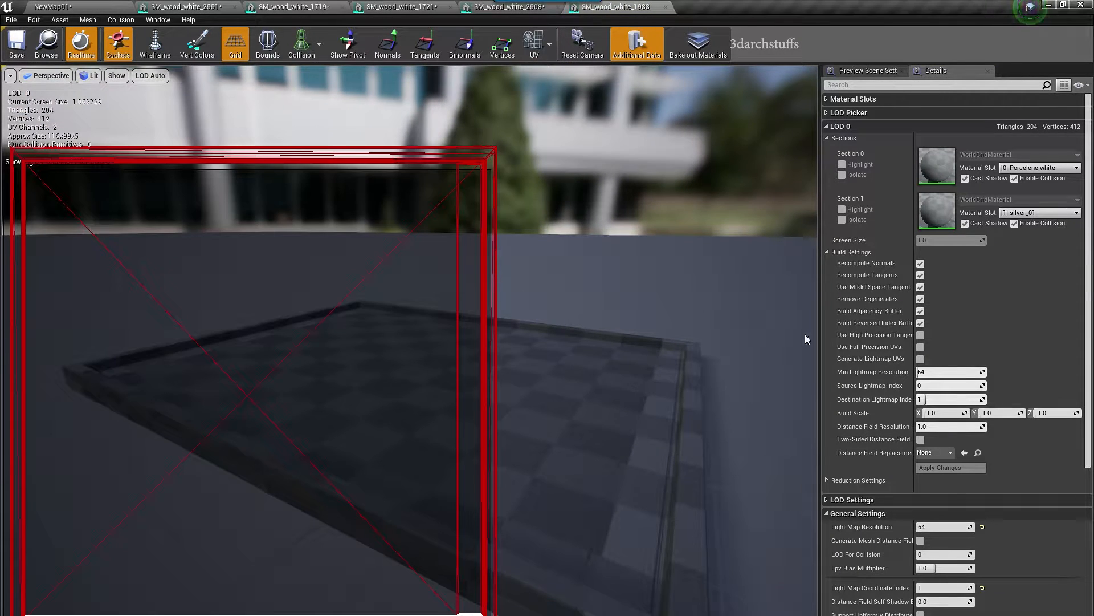
{"action": "left_click", "coordinate": [920, 358]}
{"action": "left_click", "coordinate": [947, 468]}
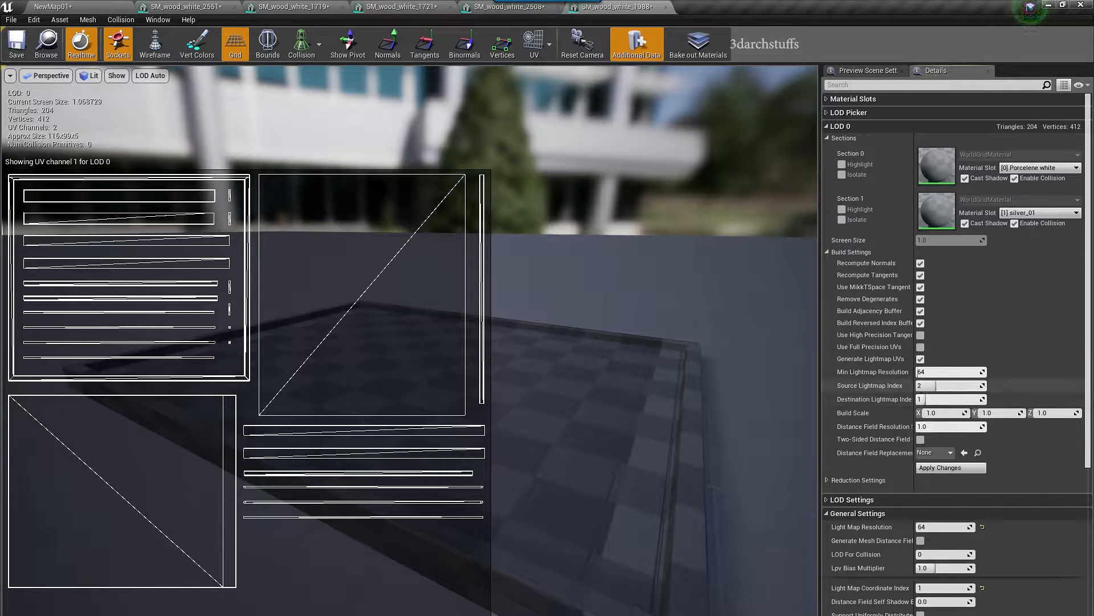
- Try Source Lightmap Index 1 for the shower tray's lightmap UVs, and set it back to 0
{"action": "left_click_drag", "start_coordinate": [936, 387], "coordinate": [928, 387]}
{"action": "left_click", "coordinate": [949, 467]}
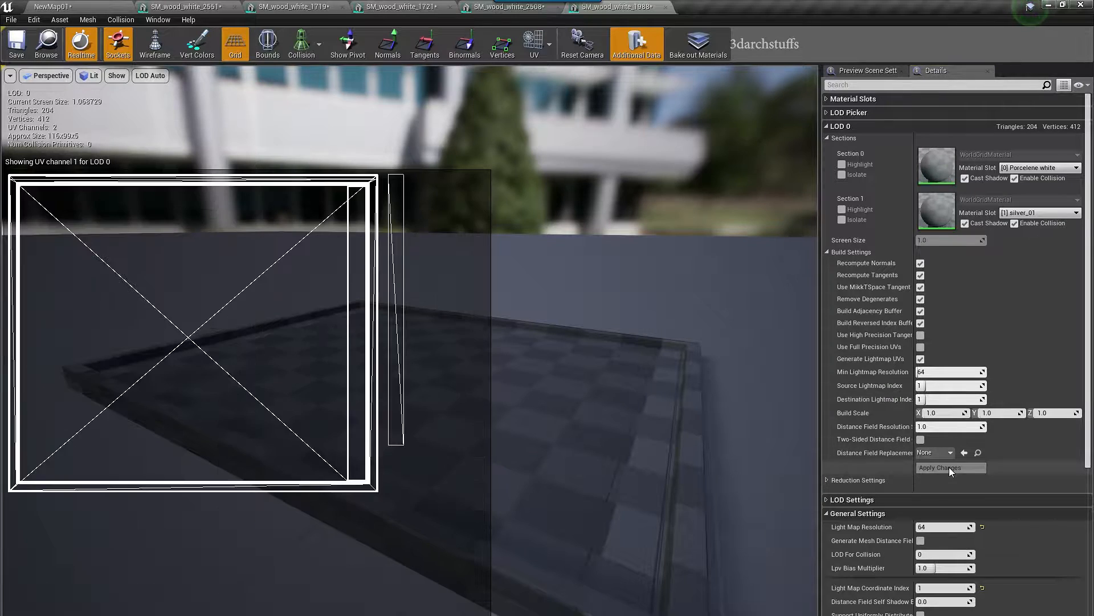
{"action": "left_click_drag", "start_coordinate": [932, 387], "coordinate": [921, 387]}
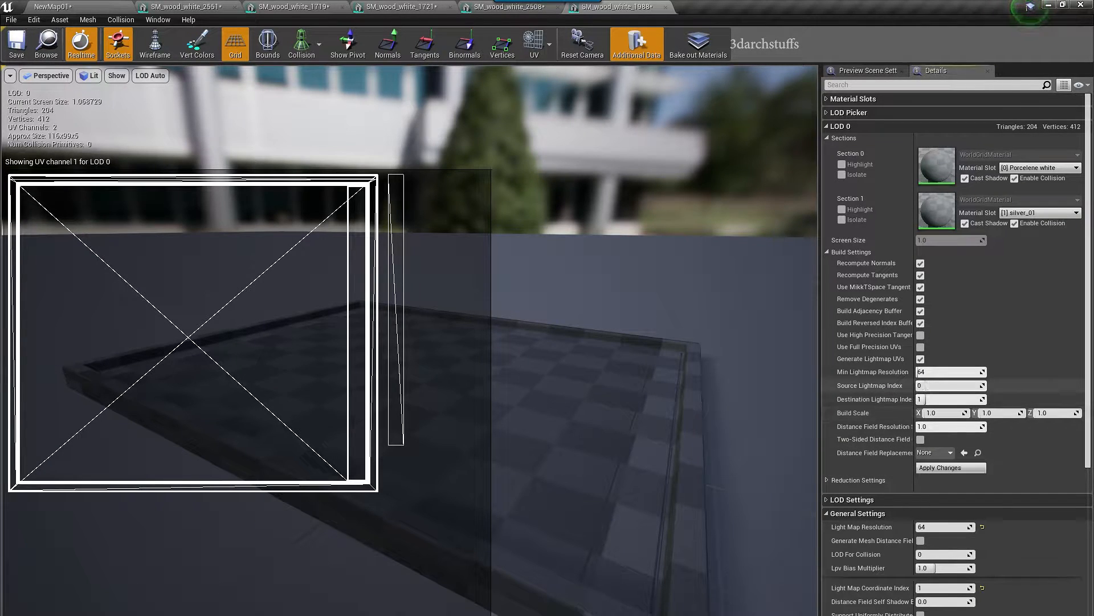
{"action": "left_click", "coordinate": [940, 467]}
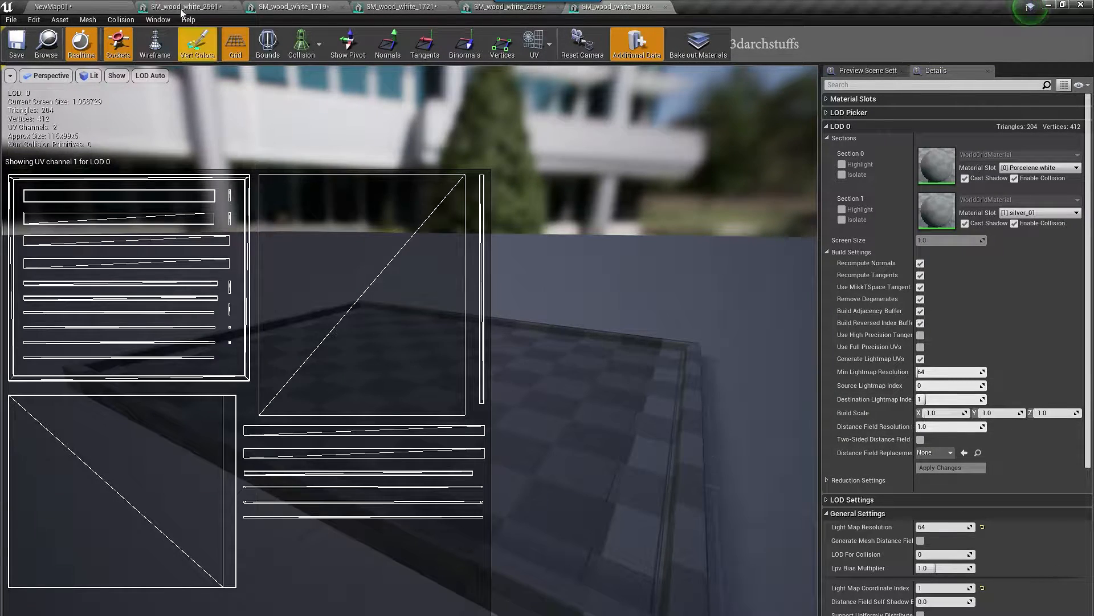
- Return to the level and close the finished mesh editors, leaving the shower tray mesh editor open
{"action": "left_click", "coordinate": [85, 7]}
{"action": "right_click_drag", "start_coordinate": [494, 268], "coordinate": [575, 245]}
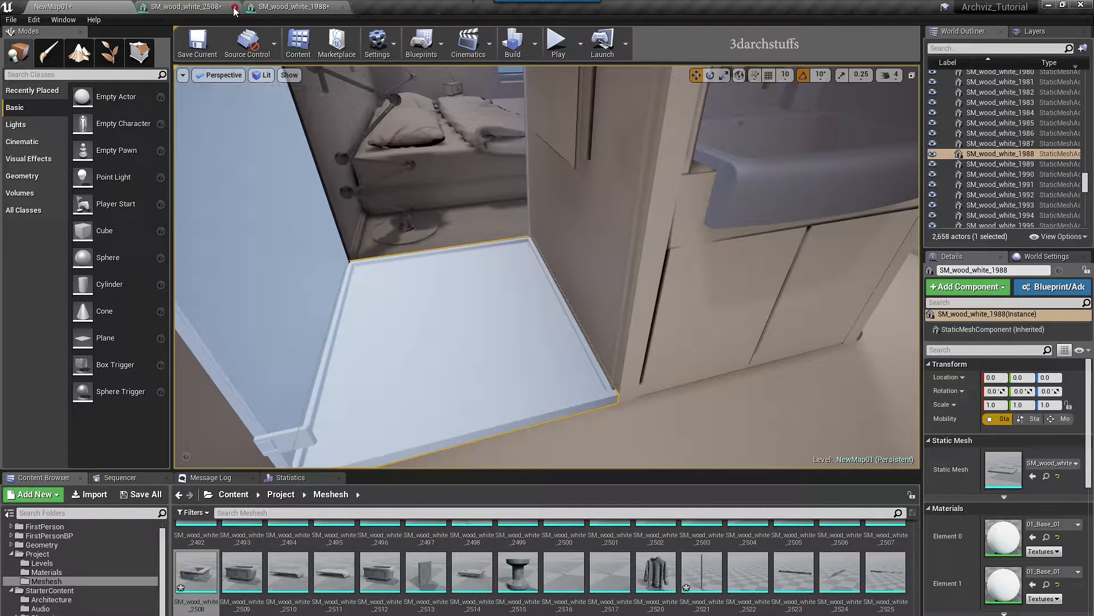
{"action": "left_click", "coordinate": [234, 7]}
- Open the washbasin cabinet door mesh SM_wood_white_1852, display UV Channel 1, and enable and apply Generate Lightmap UVs, adjusting Source Lightmap Index
{"action": "left_click", "coordinate": [704, 361]}
{"action": "right_click_drag", "start_coordinate": [729, 358], "coordinate": [737, 399]}
{"action": "double_click", "coordinate": [997, 471]}
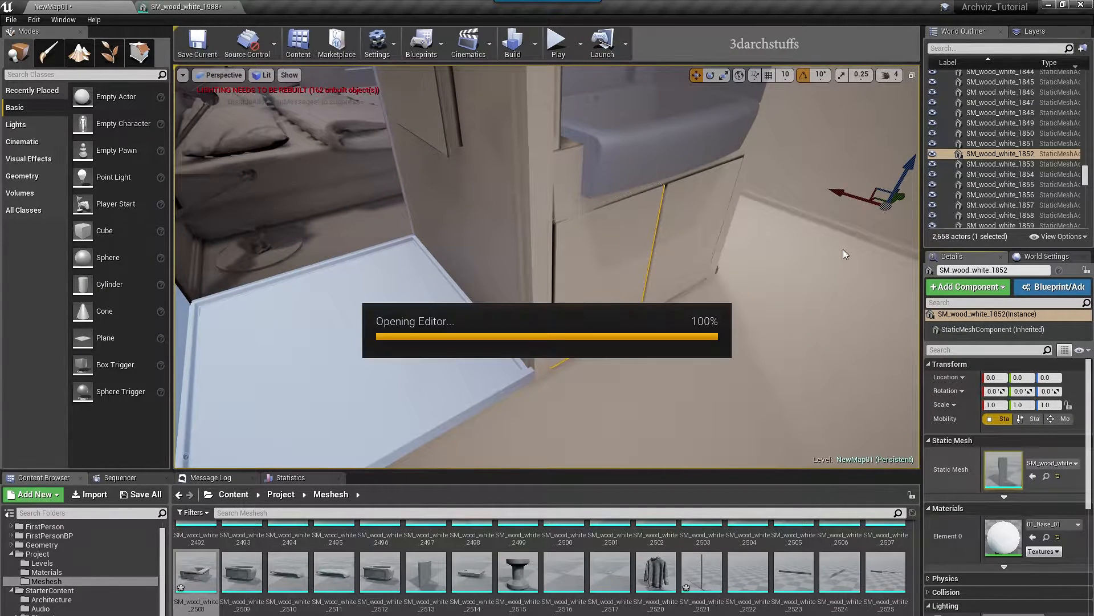
{"action": "left_click", "coordinate": [549, 45]}
{"action": "left_click", "coordinate": [540, 94]}
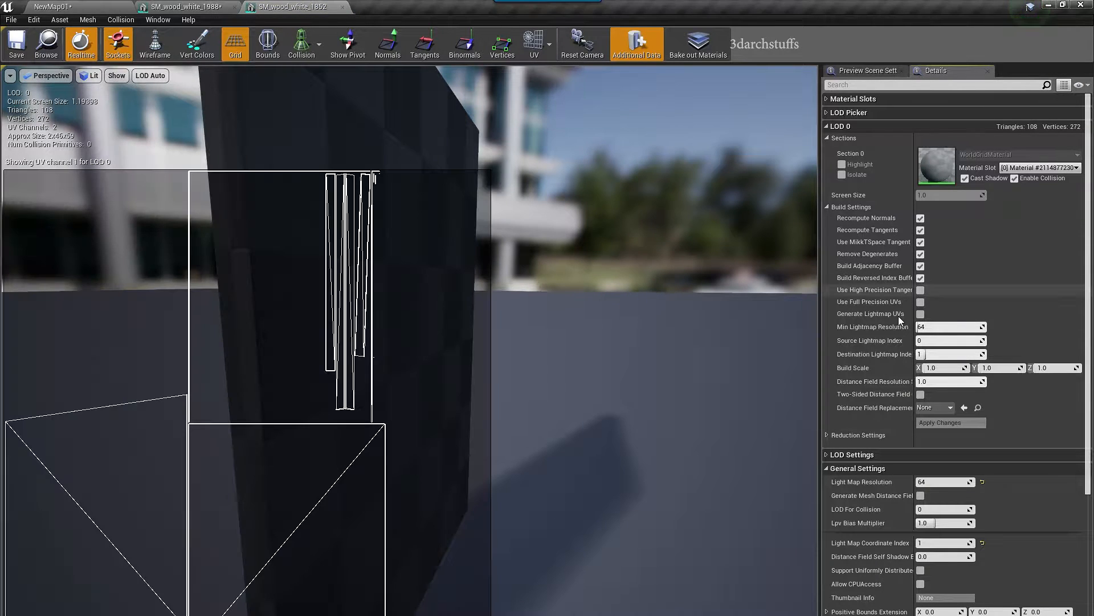
{"action": "left_click", "coordinate": [921, 314]}
{"action": "left_click", "coordinate": [943, 424]}
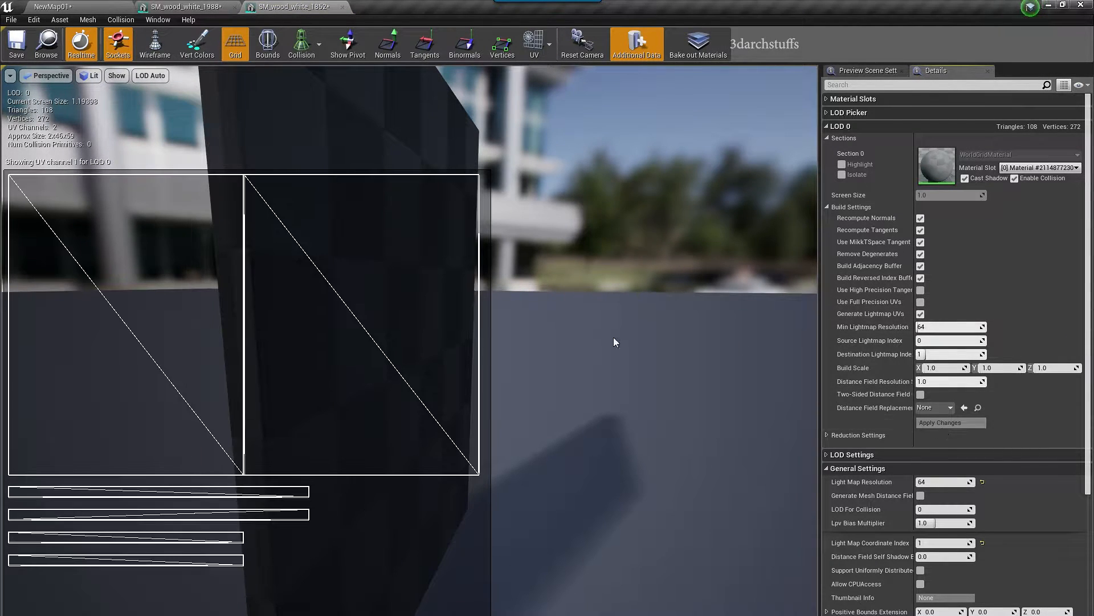
{"action": "left_click_drag", "start_coordinate": [925, 340], "coordinate": [934, 341]}
{"action": "left_click", "coordinate": [938, 423]}
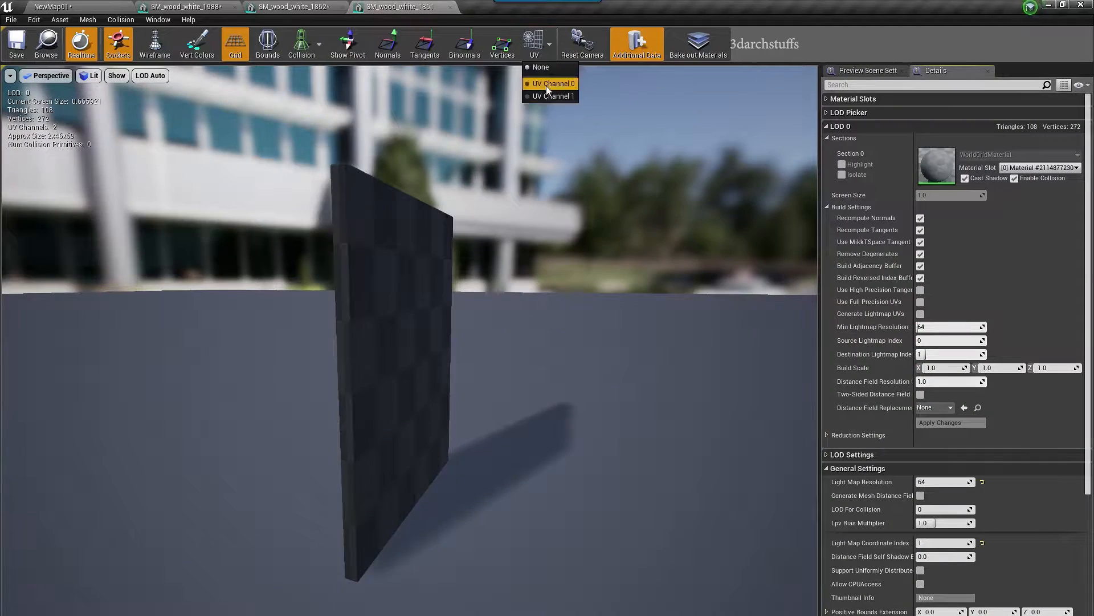
- Generate and apply lightmap UVs for the second cabinet door SM_wood_white_1851 and the washbasin surround SM_wood_white_2507, checking UV Channel 1
{"action": "left_click", "coordinate": [546, 85]}
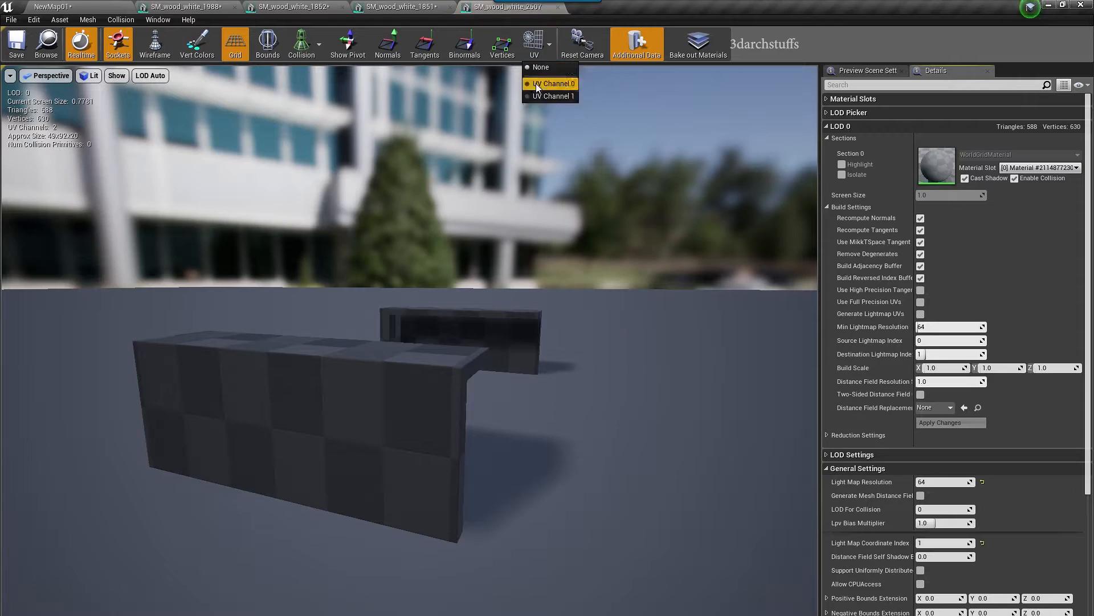
{"action": "left_click", "coordinate": [547, 96]}
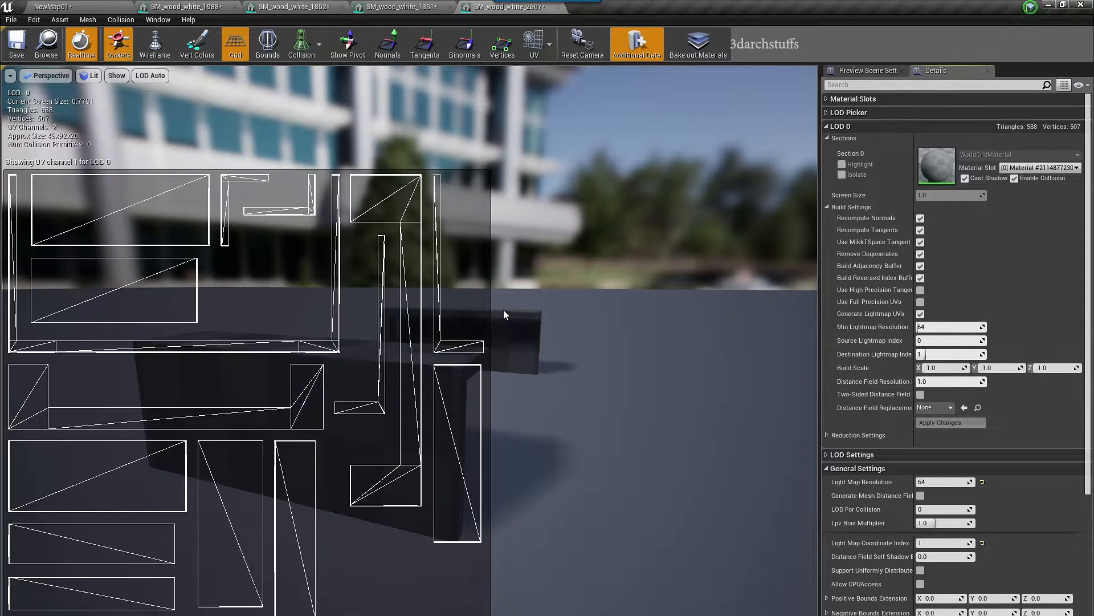
- Open the mirror mesh SM_wood_white_1663 above the washbasin, display UV Channel 1, and enable and apply Generate Lightmap UVs
{"action": "left_click", "coordinate": [96, 5]}
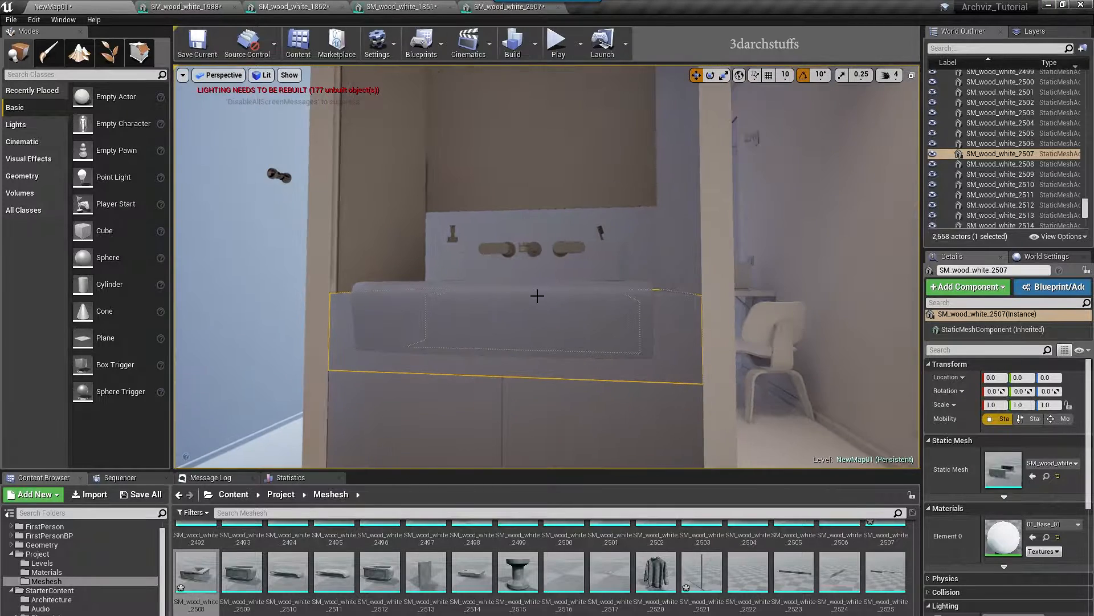
{"action": "left_click", "coordinate": [444, 154]}
{"action": "key", "text": "f"}
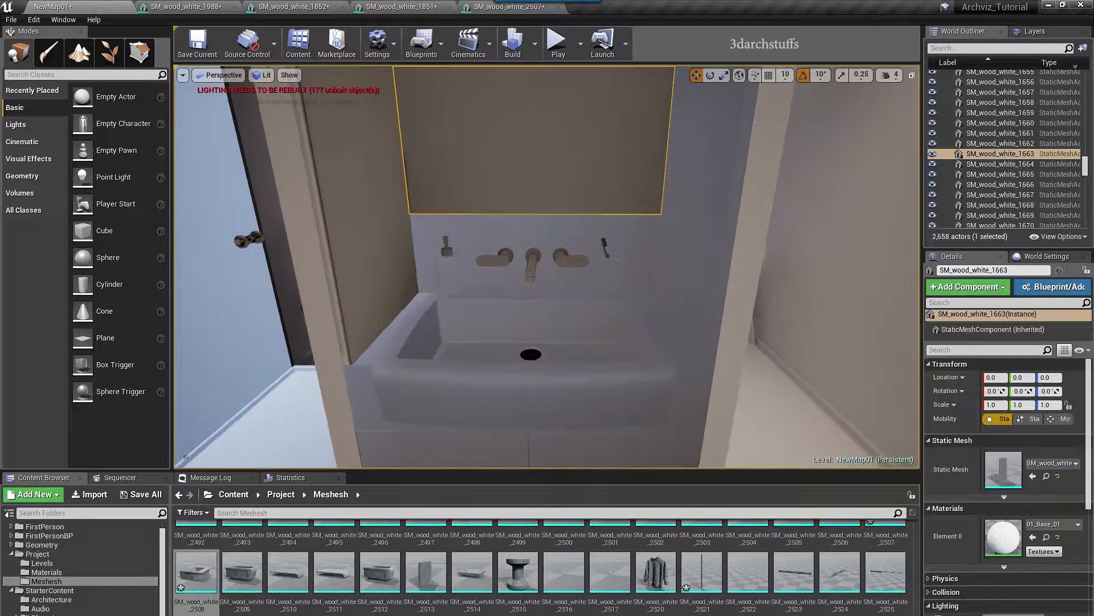
{"action": "double_click", "coordinate": [1003, 468]}
{"action": "left_click", "coordinate": [540, 49]}
{"action": "left_click", "coordinate": [552, 96]}
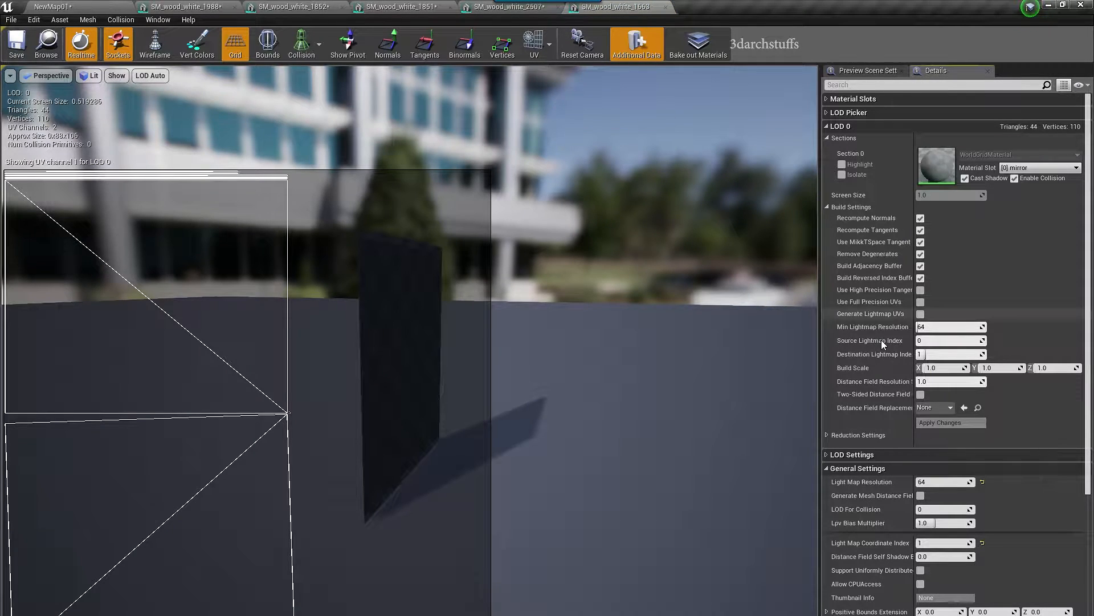
{"action": "left_click", "coordinate": [921, 314]}
{"action": "left_click", "coordinate": [951, 422]}
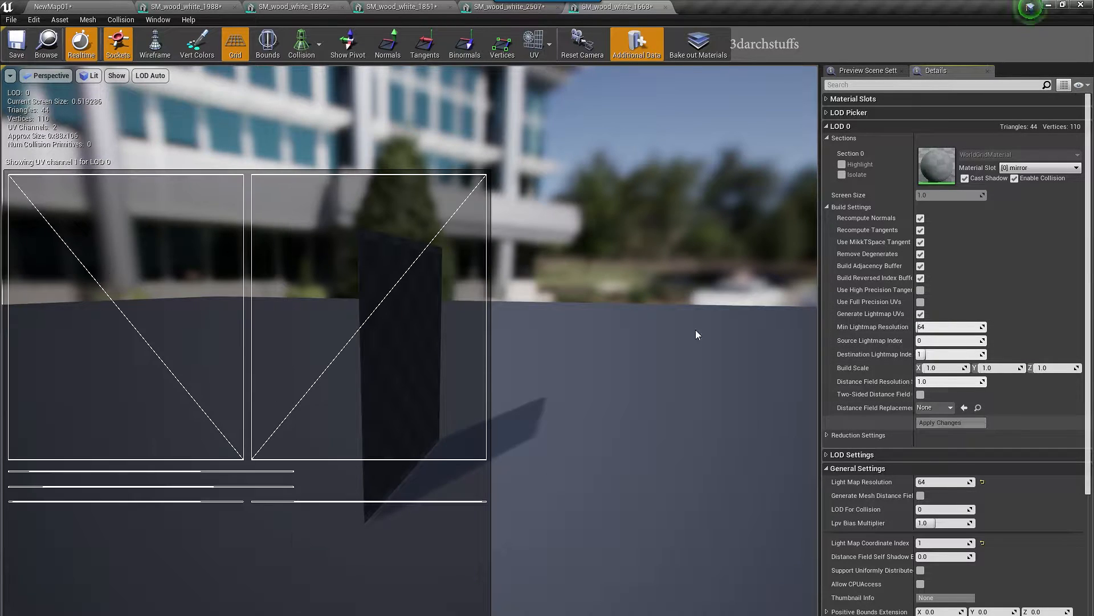
- Open the side panel mesh SM_wood_white_1848 in the washbasin niche, display UV Channel 1, and enable and apply Generate Lightmap UVs
{"action": "left_click", "coordinate": [121, 4]}
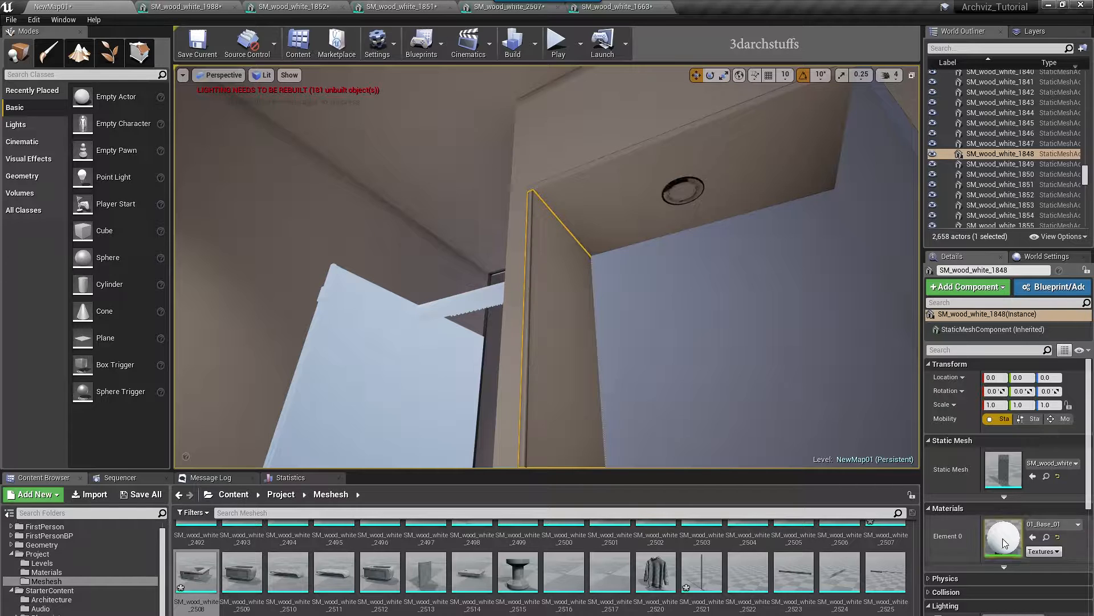
{"action": "left_click", "coordinate": [541, 256]}
{"action": "key", "text": "ctrl+e"}
{"action": "left_click", "coordinate": [533, 49]}
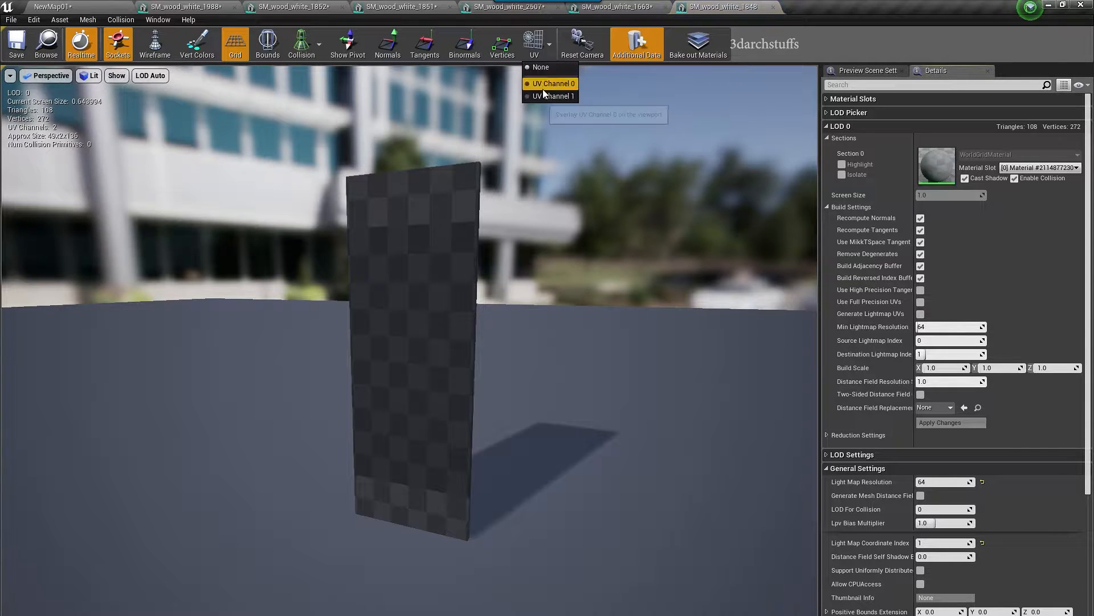
{"action": "left_click", "coordinate": [544, 96]}
{"action": "left_click", "coordinate": [921, 314]}
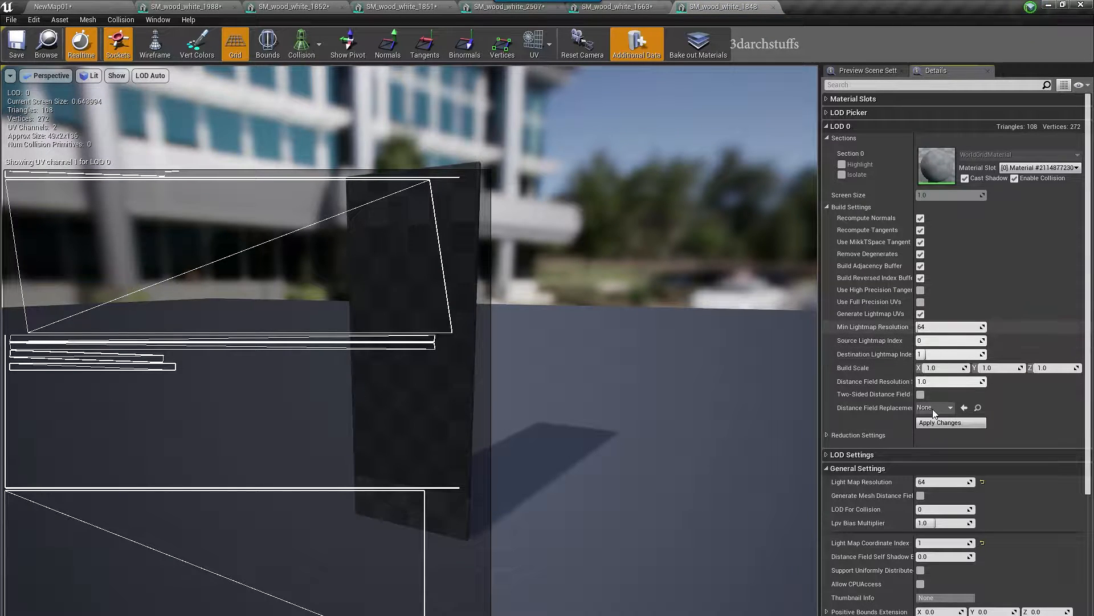
{"action": "left_click", "coordinate": [940, 423]}
- Open the niche's surrounding frame mesh SM_wood_white_07 from the level, display UV Channel 1, and enable and apply Generate Lightmap UVs
{"action": "left_click", "coordinate": [74, 7]}
{"action": "right_click_drag", "start_coordinate": [513, 273], "coordinate": [542, 245]}
{"action": "left_click", "coordinate": [644, 183]}
{"action": "key", "text": "ctrl+e"}
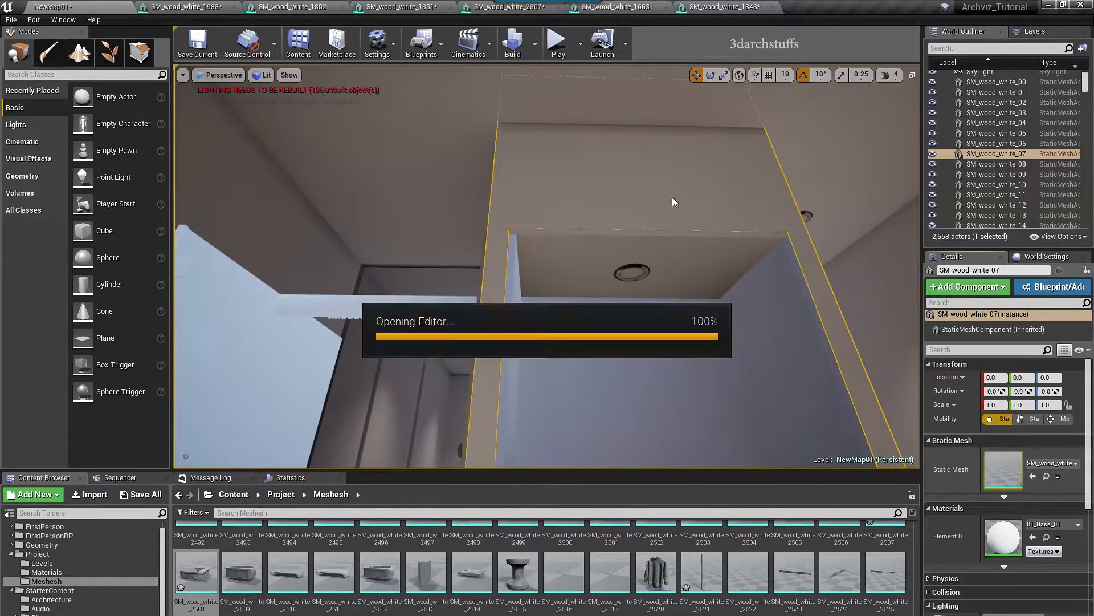
{"action": "left_click", "coordinate": [533, 49]}
{"action": "left_click", "coordinate": [544, 95]}
{"action": "left_click", "coordinate": [920, 314]}
{"action": "left_click", "coordinate": [940, 423]}
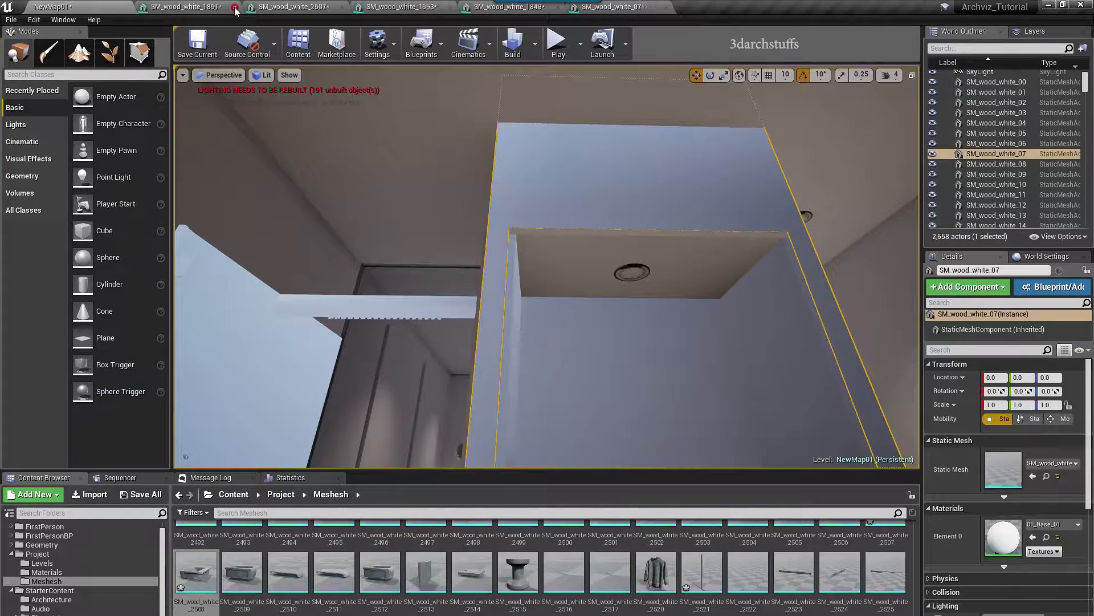
- Open the door frame mesh SM_wood_white_2146, display UV Channel 1, and apply Generate Lightmap UVs with Source Lightmap Index 1
{"action": "right_click_drag", "start_coordinate": [547, 268], "coordinate": [513, 251]}
{"action": "right_click_drag", "start_coordinate": [765, 248], "coordinate": [795, 168]}
{"action": "scroll", "coordinate": [765, 247], "scroll_direction": "up", "scroll_amount": 2}
{"action": "scroll", "coordinate": [766, 248], "scroll_direction": "down", "scroll_amount": 2}
{"action": "right_click_drag", "start_coordinate": [528, 218], "coordinate": [520, 229]}
{"action": "left_click", "coordinate": [518, 160]}
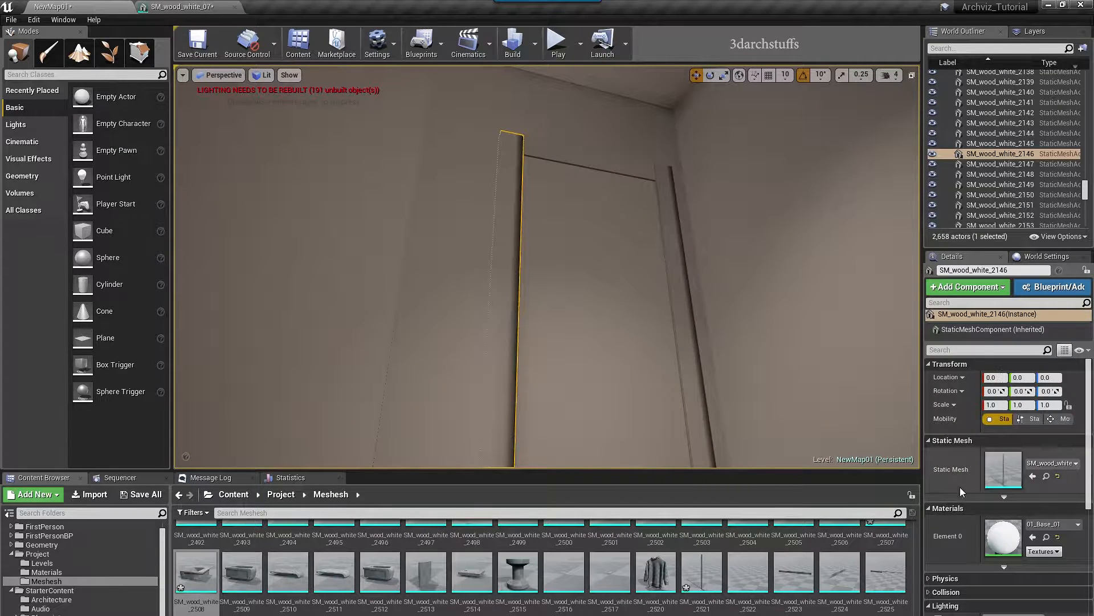
{"action": "double_click", "coordinate": [1011, 465]}
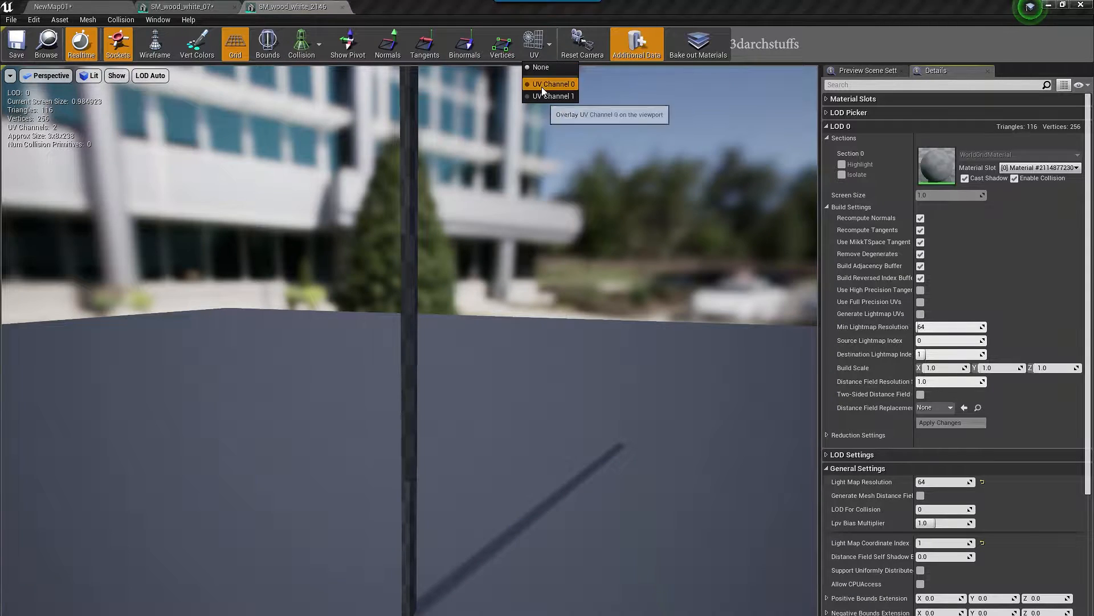
{"action": "left_click", "coordinate": [551, 83]}
{"action": "left_click", "coordinate": [534, 43]}
{"action": "left_click", "coordinate": [553, 96]}
{"action": "left_click", "coordinate": [920, 313]}
{"action": "left_click", "coordinate": [929, 422]}
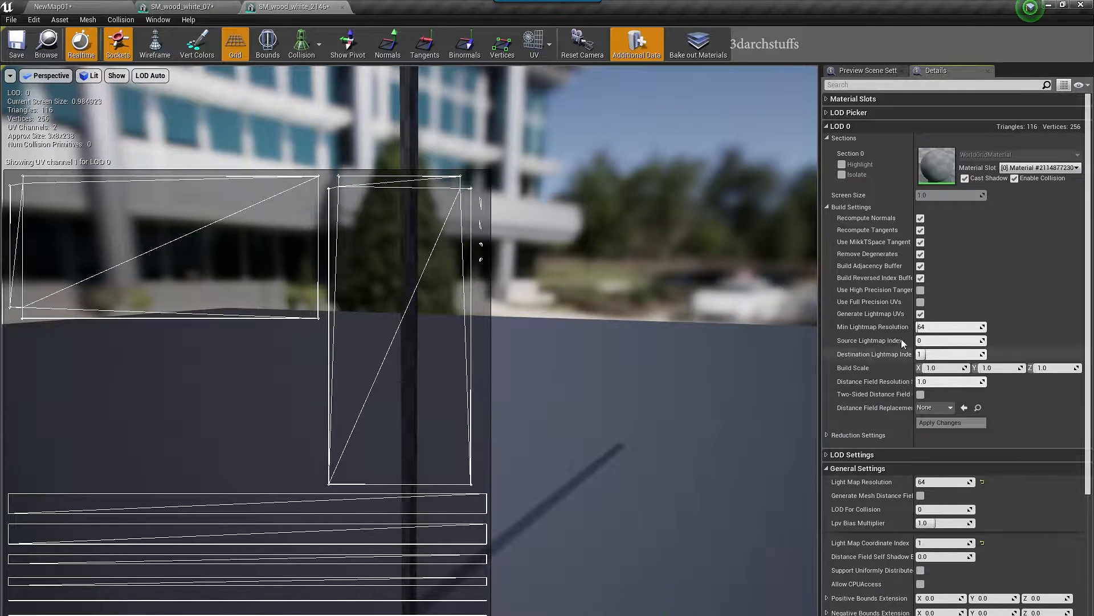
{"action": "left_click", "coordinate": [937, 425]}
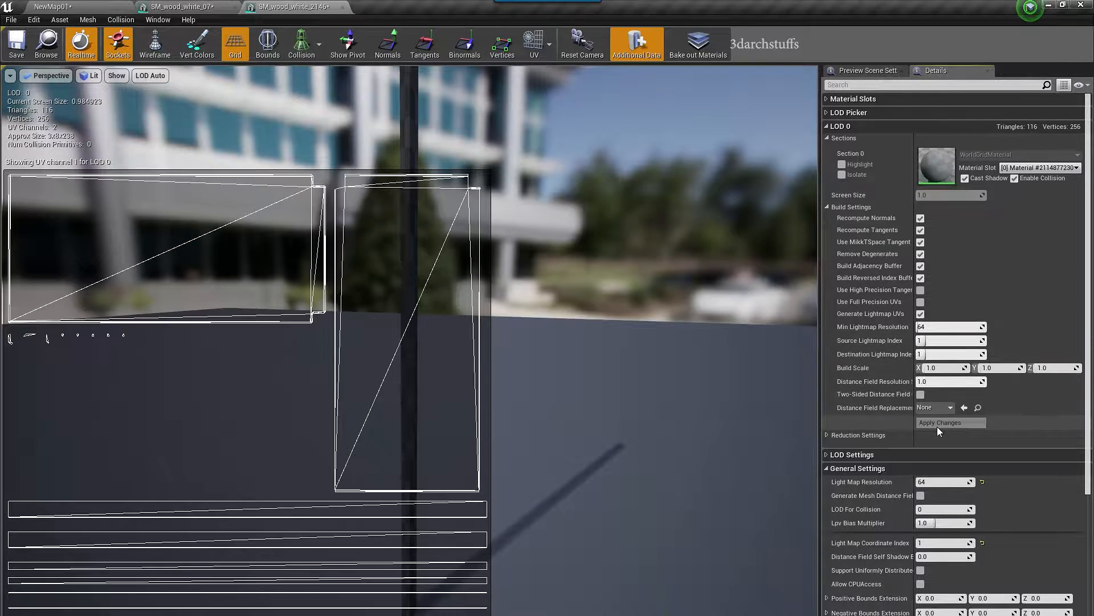
- Display UV Channel 1 and generate and apply lightmap UVs for the remaining door meshes SM_wood_white_2550, 2549, 1884 and the handle 2263
{"action": "left_click", "coordinate": [71, 6]}
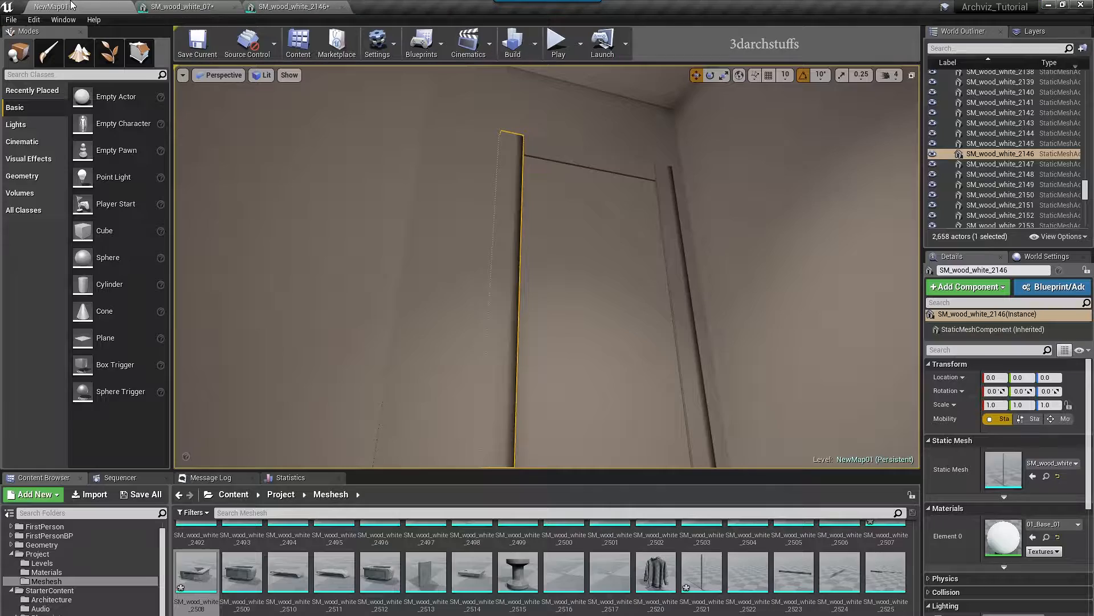
{"action": "left_click", "coordinate": [617, 170]}
{"action": "double_click", "coordinate": [1002, 462]}
{"action": "left_click", "coordinate": [534, 46]}
{"action": "left_click", "coordinate": [547, 98]}
{"action": "left_click", "coordinate": [950, 422]}
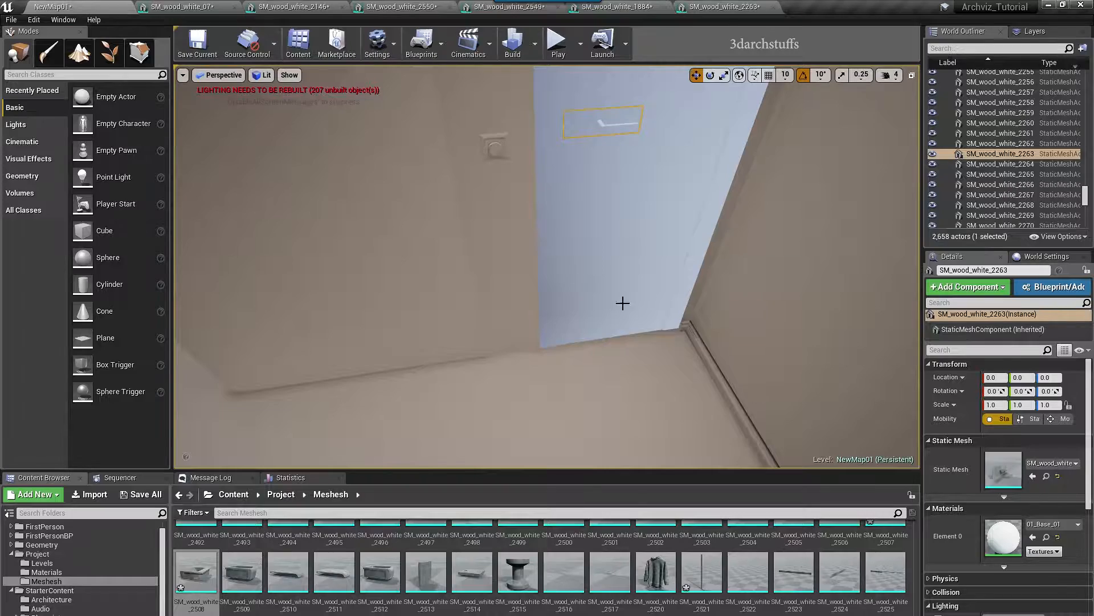
- Select all five parts of the door in the level, including the handle, door leaf and edge pieces
{"action": "right_click_drag", "start_coordinate": [623, 303], "coordinate": [623, 303]}
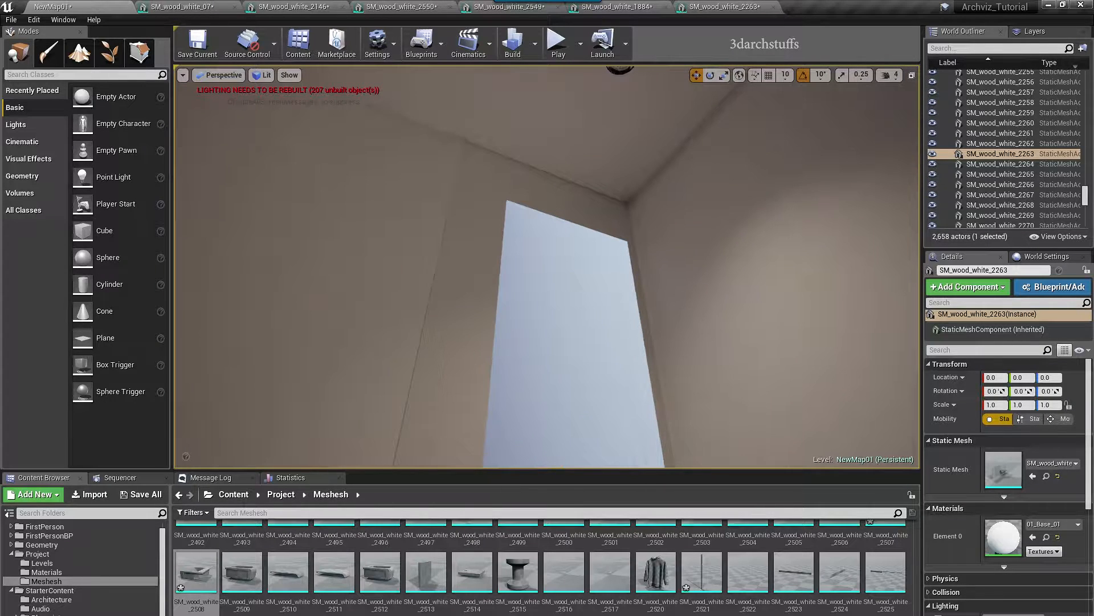
{"action": "left_click", "coordinate": [510, 219], "text": "ctrl"}
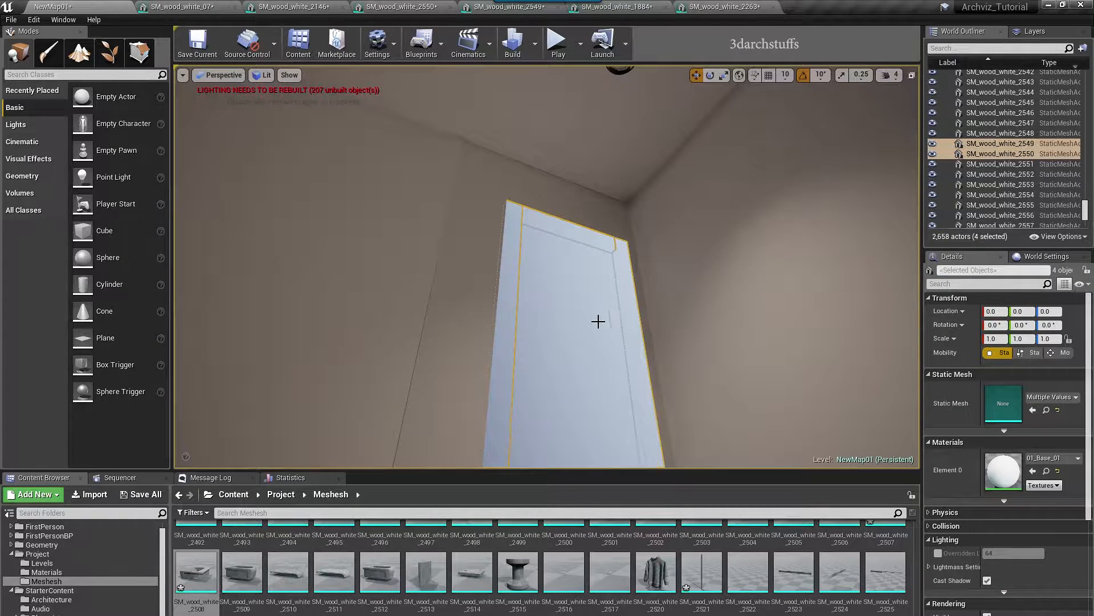
{"action": "right_click_drag", "start_coordinate": [598, 321], "coordinate": [598, 321]}
{"action": "left_click", "coordinate": [652, 232], "text": "ctrl"}
{"action": "right_click_drag", "start_coordinate": [652, 214], "coordinate": [651, 214]}
{"action": "right_click_drag", "start_coordinate": [650, 334], "coordinate": [627, 350]}
- Try hiding the selected door parts to view the opening, and restore them
{"action": "key", "text": "h"}
{"action": "right_click_drag", "start_coordinate": [560, 343], "coordinate": [560, 342]}
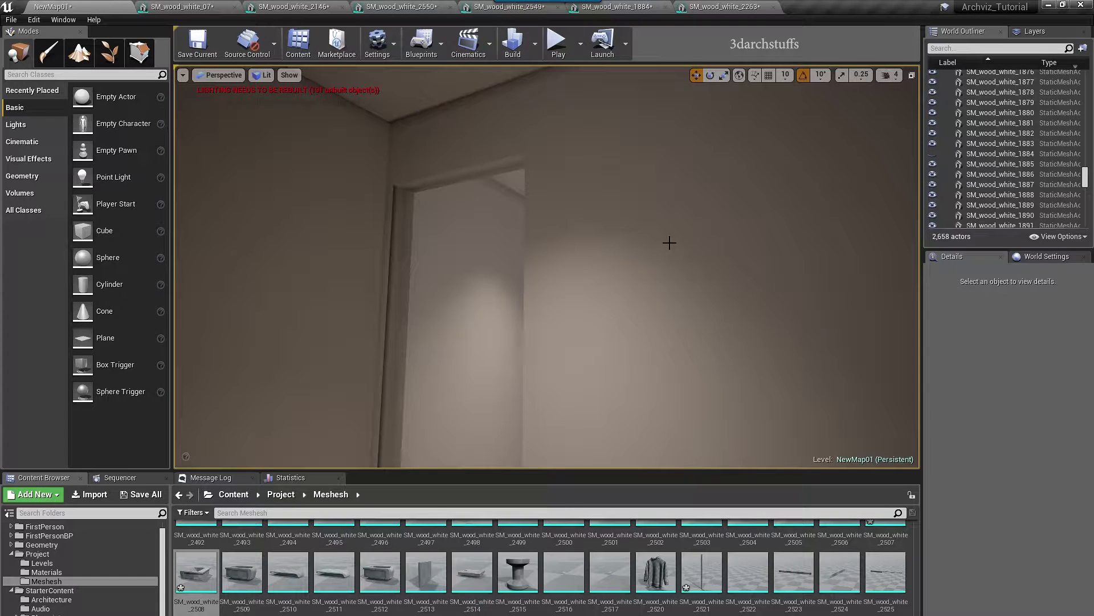
{"action": "left_click", "coordinate": [510, 161]}
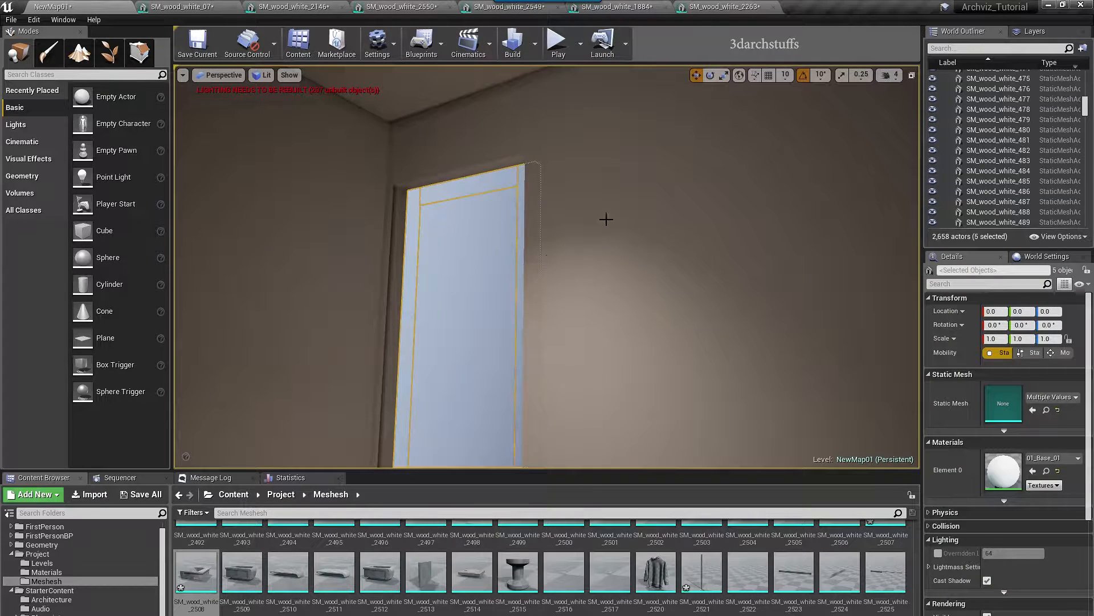
- Close the mesh editors of the door parts and return to the level
{"action": "left_click", "coordinate": [773, 6]}
{"action": "left_click", "coordinate": [666, 7]}
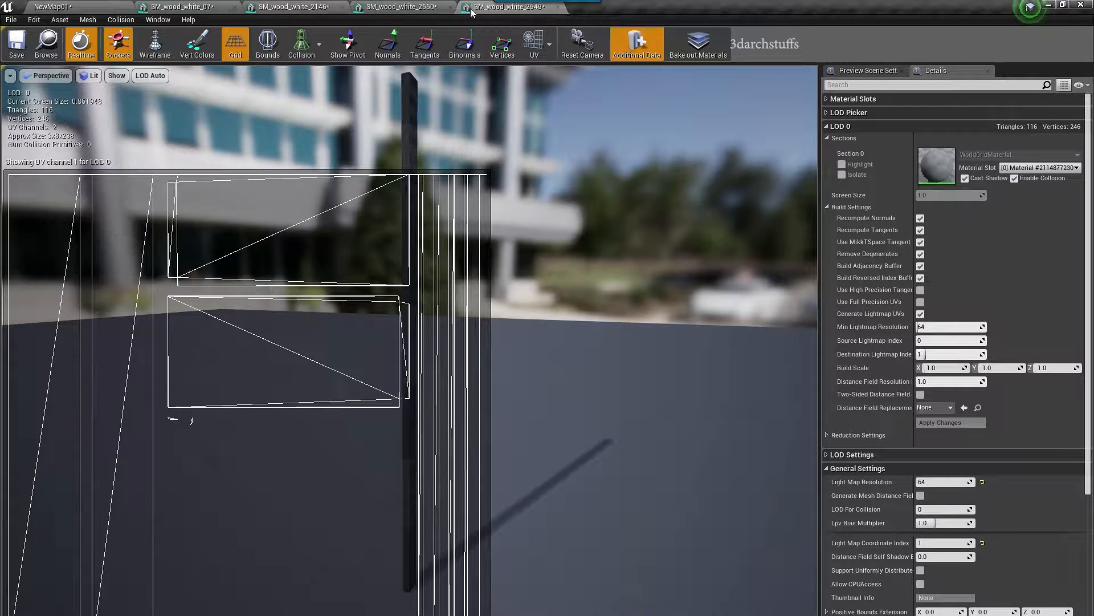
{"action": "left_click", "coordinate": [450, 7]}
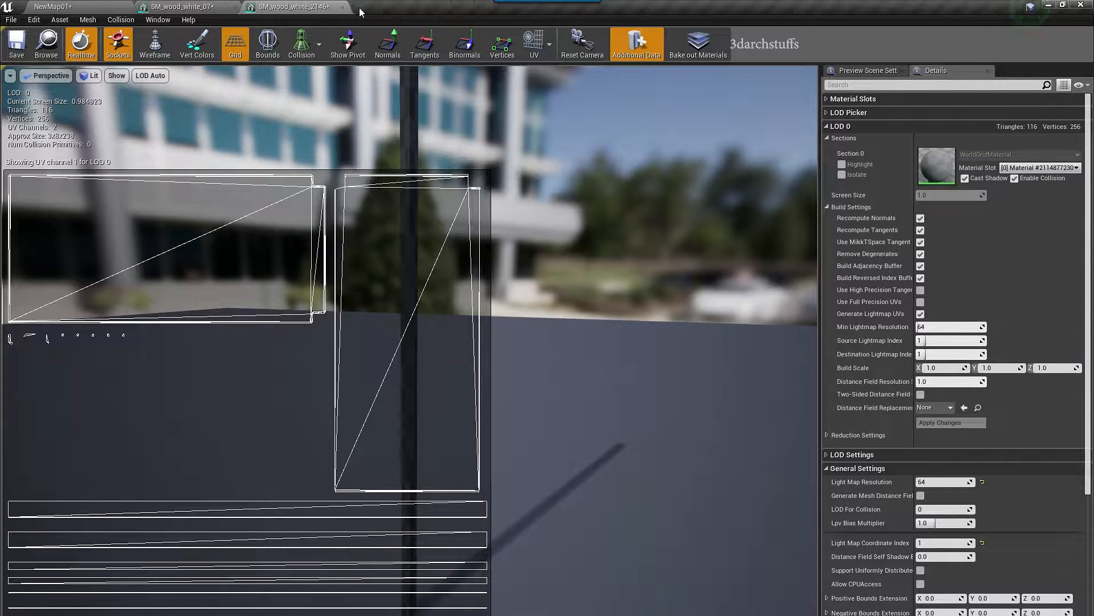
{"action": "left_click", "coordinate": [343, 7]}
{"action": "left_click", "coordinate": [102, 7]}
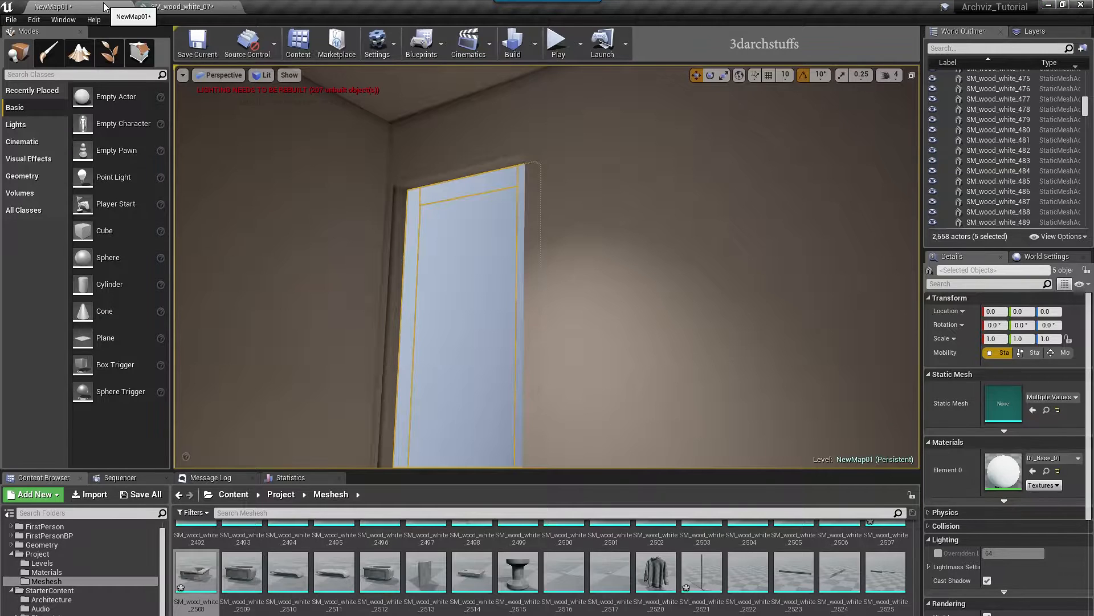
- Group the five selected door parts and rotate them about the vertical axis at the hinge corner to swing the door open
{"action": "right_click_drag", "start_coordinate": [507, 222], "coordinate": [542, 234]}
{"action": "key", "text": "ctrl+z"}
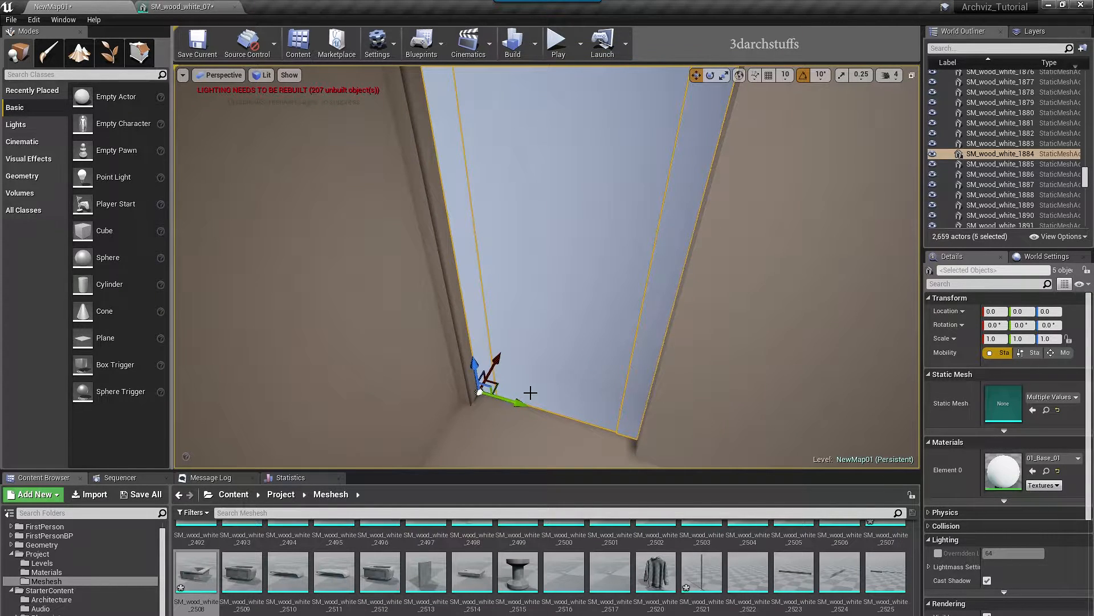
{"action": "left_click_drag", "start_coordinate": [511, 429], "coordinate": [555, 382]}
{"action": "right_click_drag", "start_coordinate": [587, 347], "coordinate": [519, 416]}
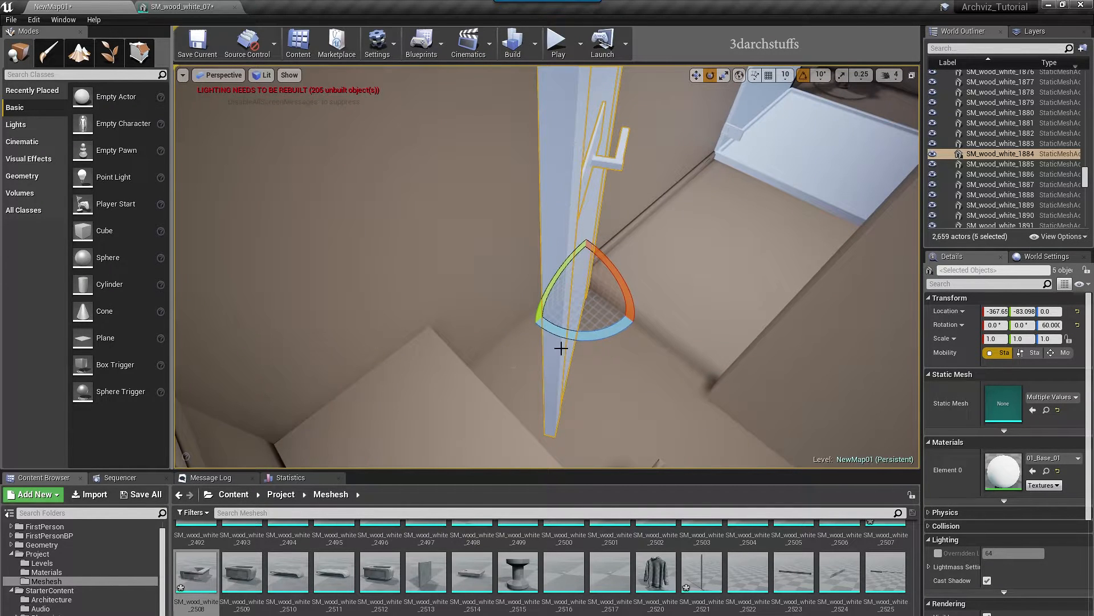
{"action": "left_click_drag", "start_coordinate": [596, 332], "coordinate": [623, 245]}
- Generate lightmap UVs for the black-stained lid mesh SM_wood_white_2511 in the bathroom after checking its UV Channel 1
{"action": "right_click_drag", "start_coordinate": [684, 362], "coordinate": [610, 320]}
{"action": "right_click_drag", "start_coordinate": [765, 310], "coordinate": [746, 257]}
{"action": "left_click", "coordinate": [622, 284]}
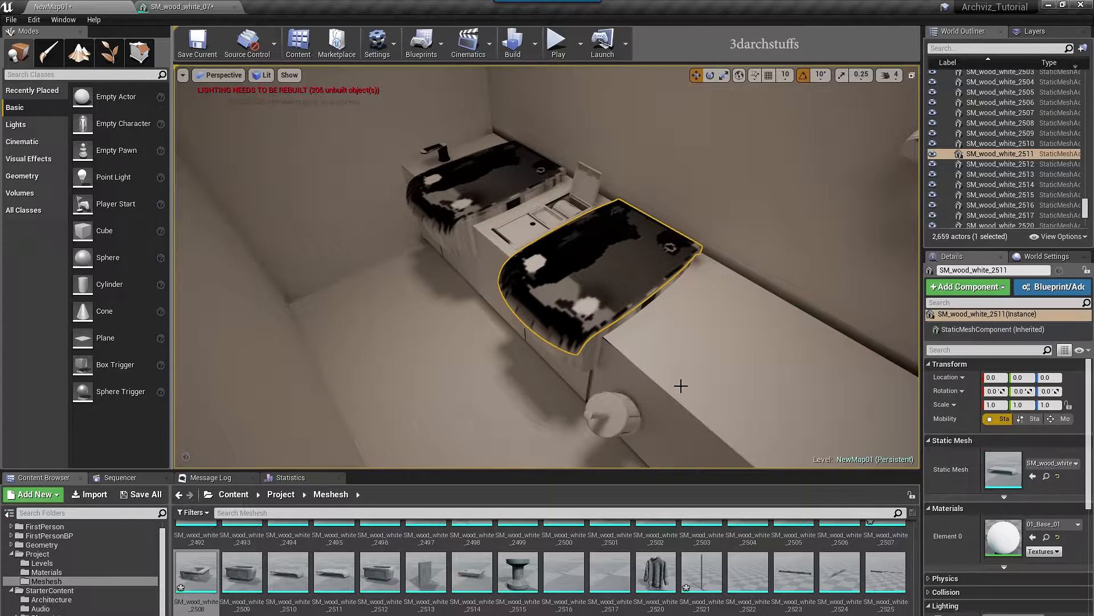
{"action": "right_click_drag", "start_coordinate": [786, 394], "coordinate": [818, 394]}
{"action": "key", "text": "f"}
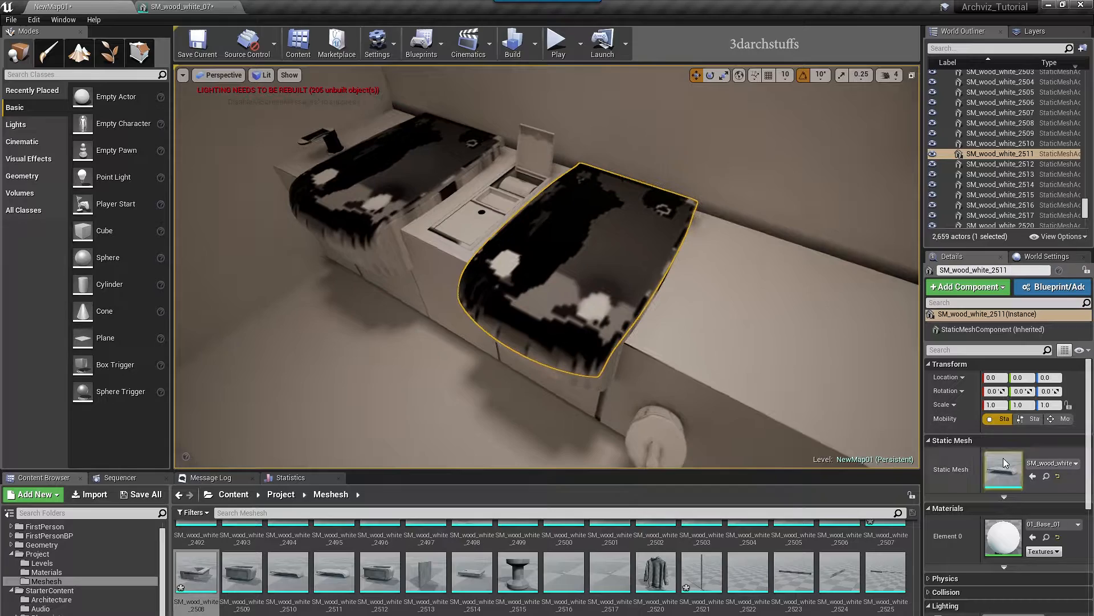
{"action": "double_click", "coordinate": [1005, 472]}
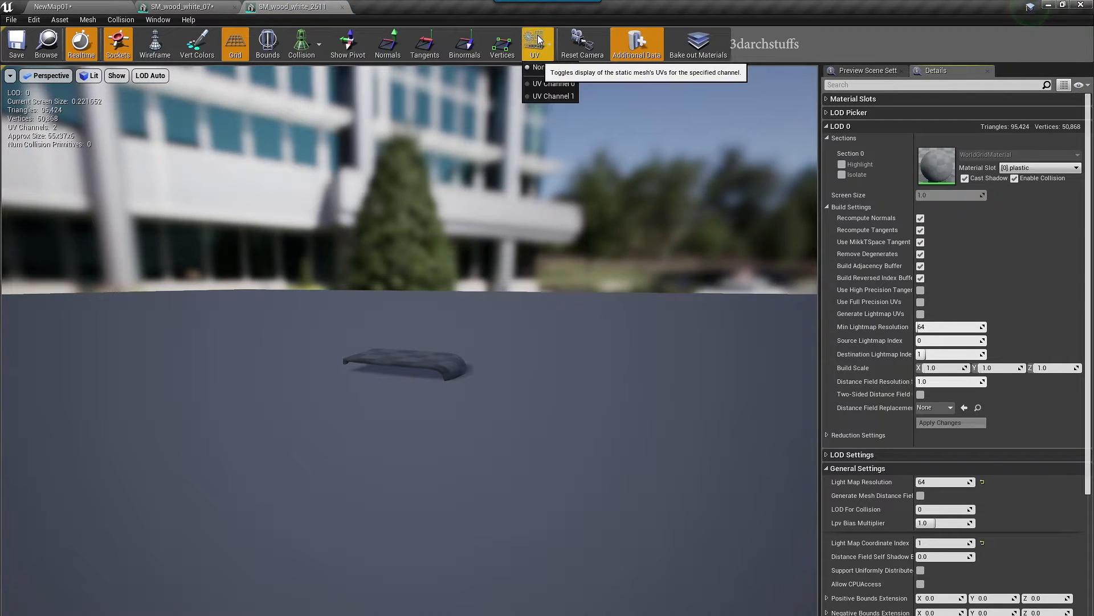
{"action": "left_click", "coordinate": [552, 96]}
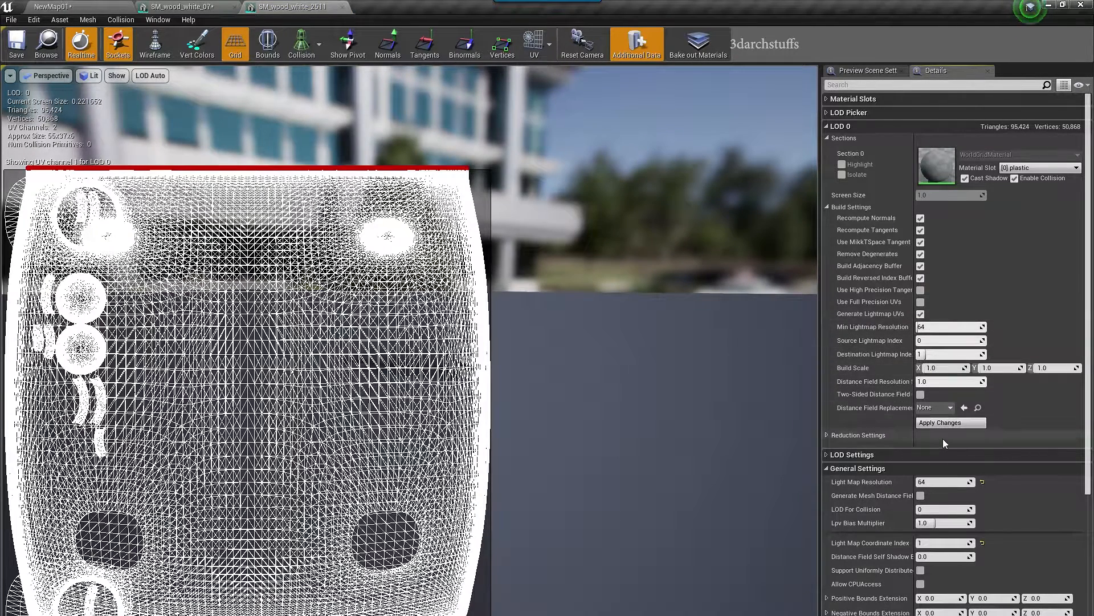
{"action": "left_click", "coordinate": [955, 421]}
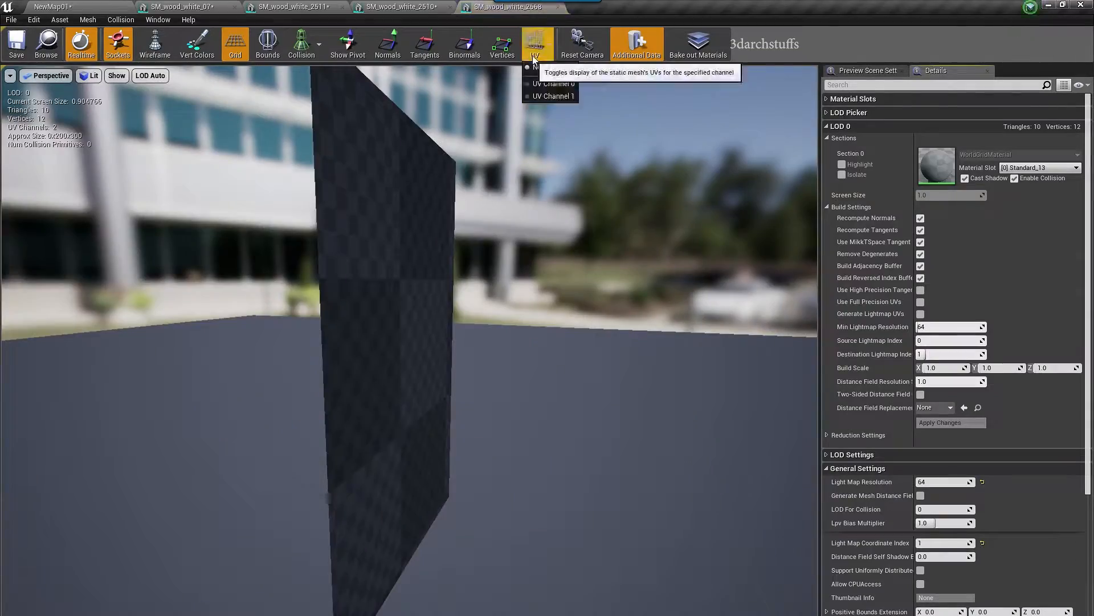
- Generate lightmap UVs for the bathroom wall panel, the faucet and the ceramic bowl SM_wood_white_2509, checking UV Channel 1
{"action": "left_click", "coordinate": [534, 44]}
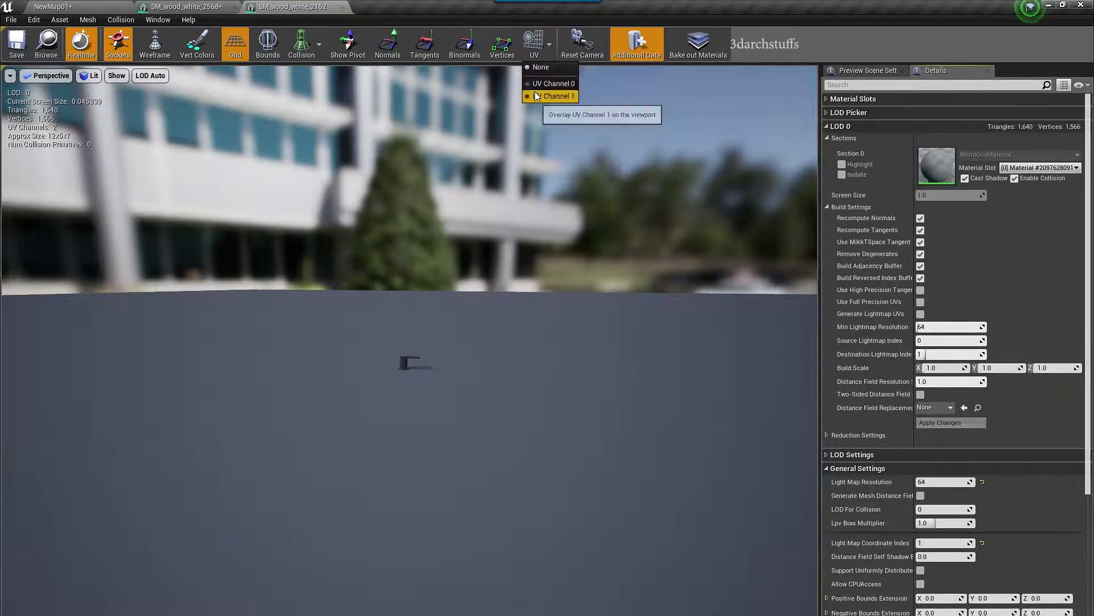
{"action": "left_click", "coordinate": [564, 102]}
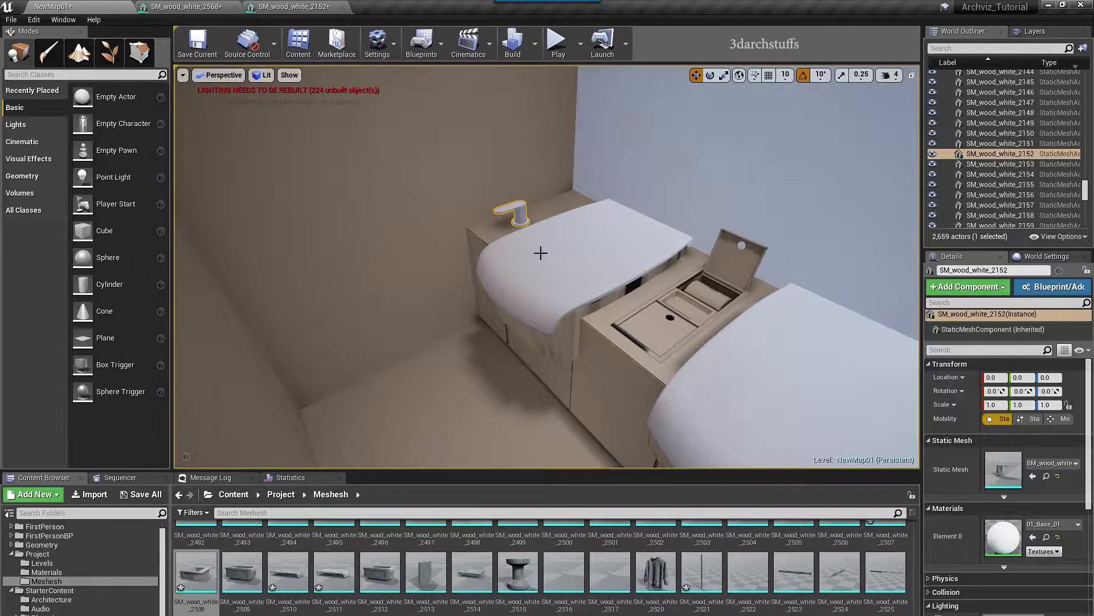
{"action": "right_click_drag", "start_coordinate": [540, 247], "coordinate": [567, 392]}
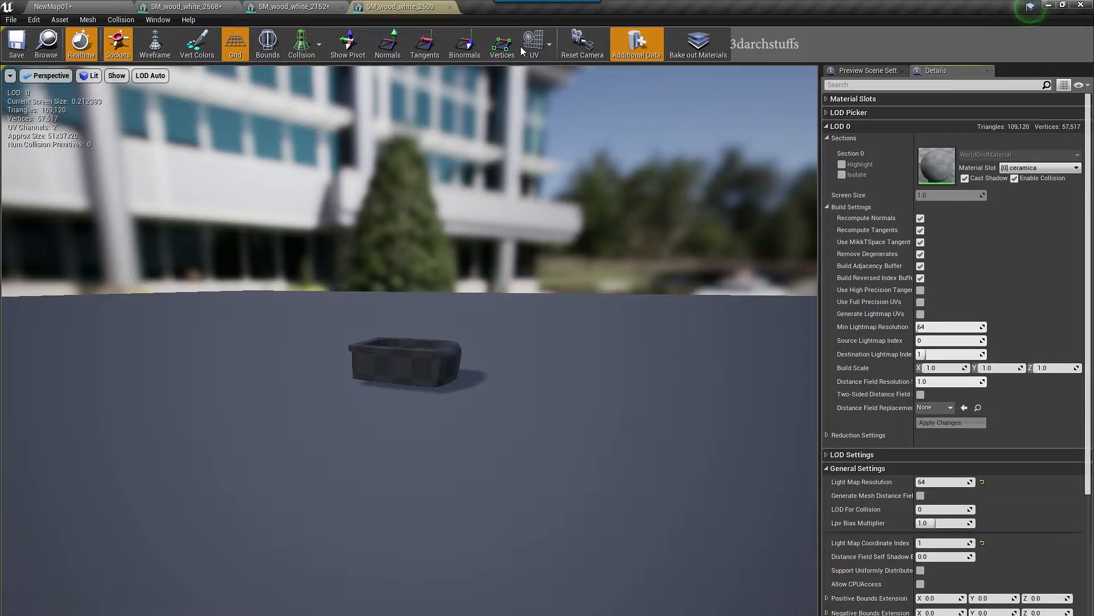
{"action": "left_click", "coordinate": [549, 44]}
{"action": "left_click", "coordinate": [541, 94]}
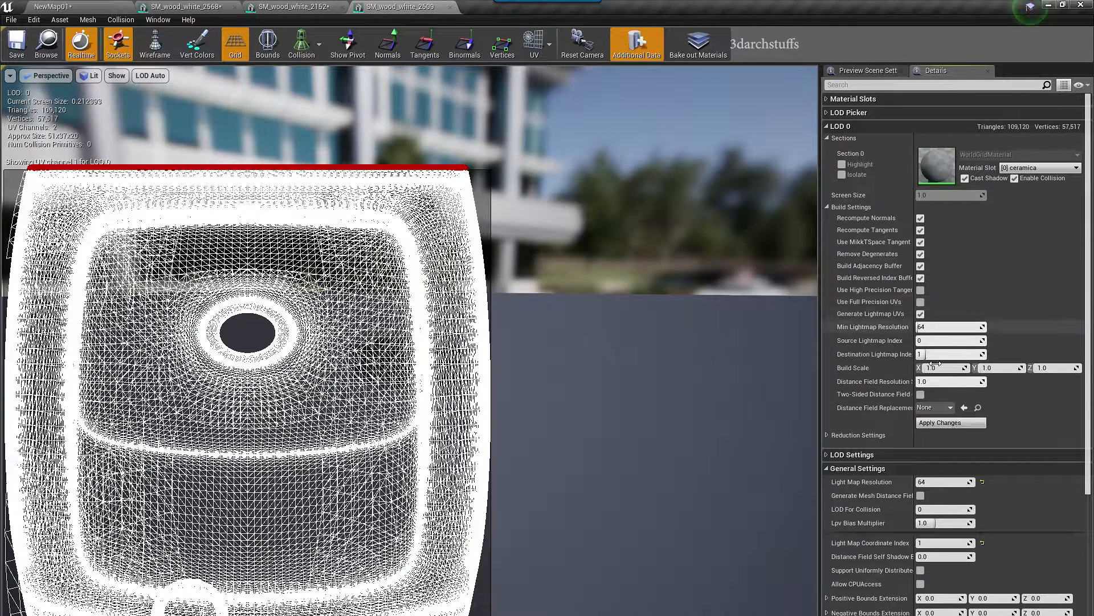
{"action": "left_click", "coordinate": [953, 422]}
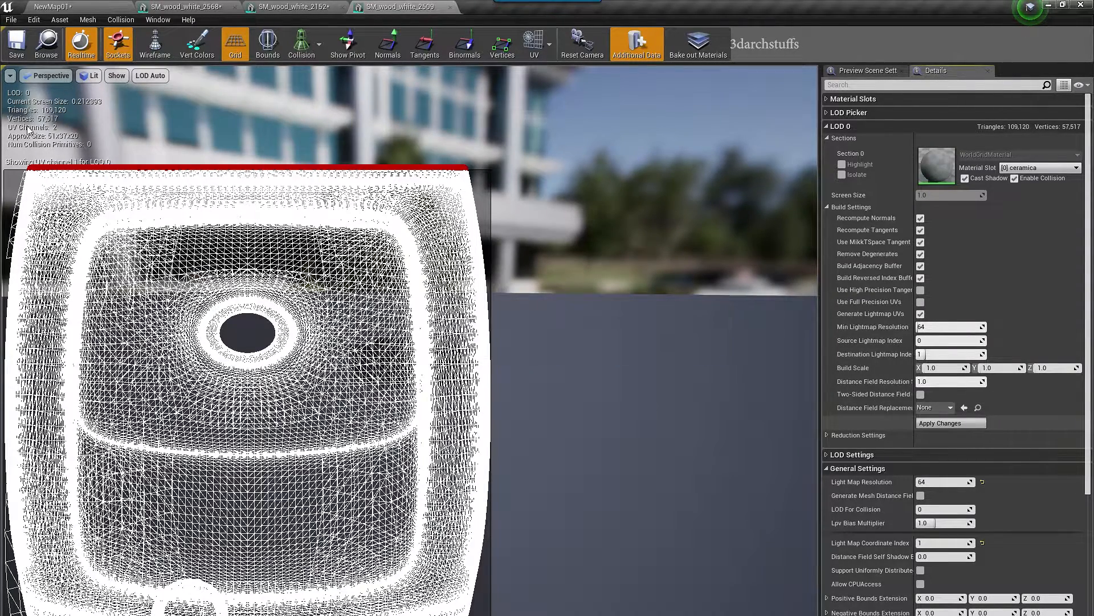
{"action": "left_click", "coordinate": [84, 8]}
- Generate lightmap UVs for the compartment mesh set into the counter between the two ceramic fixtures
{"action": "right_click_drag", "start_coordinate": [529, 253], "coordinate": [481, 223]}
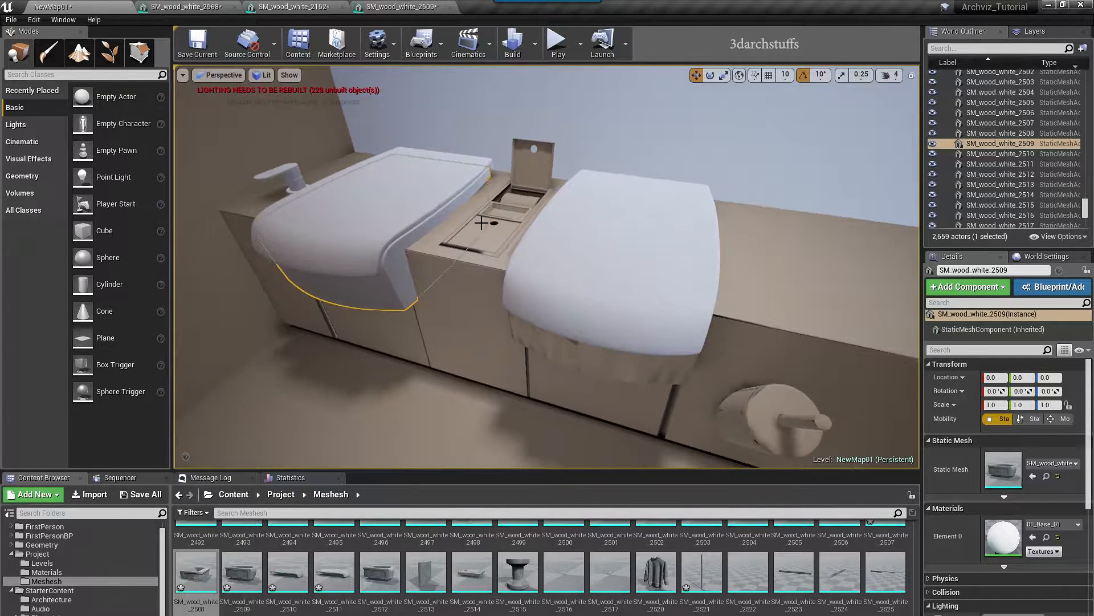
{"action": "left_click", "coordinate": [495, 254]}
{"action": "double_click", "coordinate": [1002, 456]}
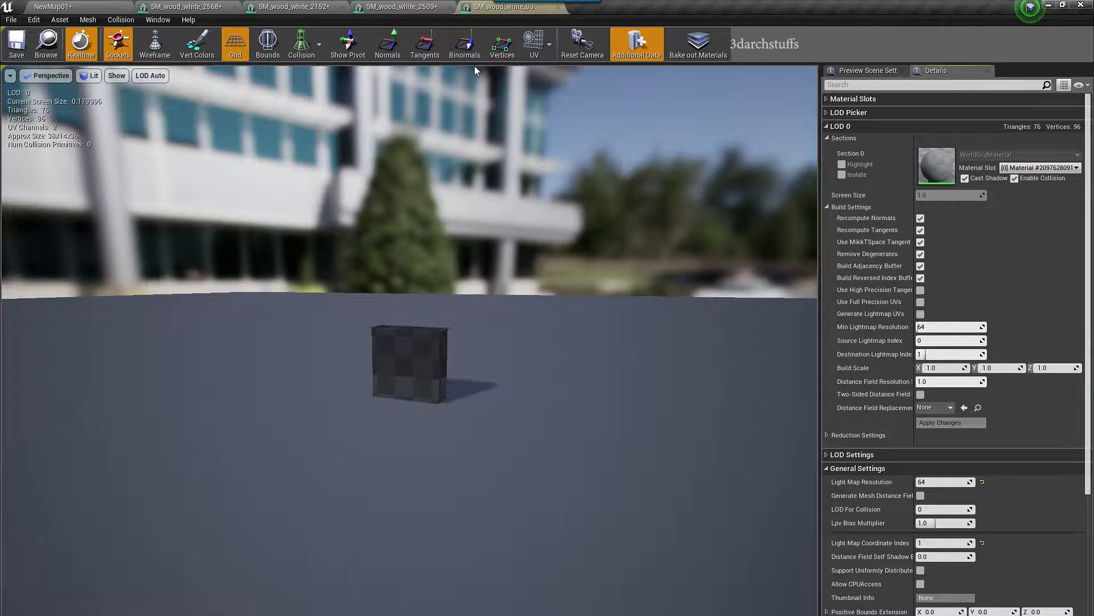
{"action": "left_click", "coordinate": [533, 43]}
{"action": "left_click", "coordinate": [552, 94]}
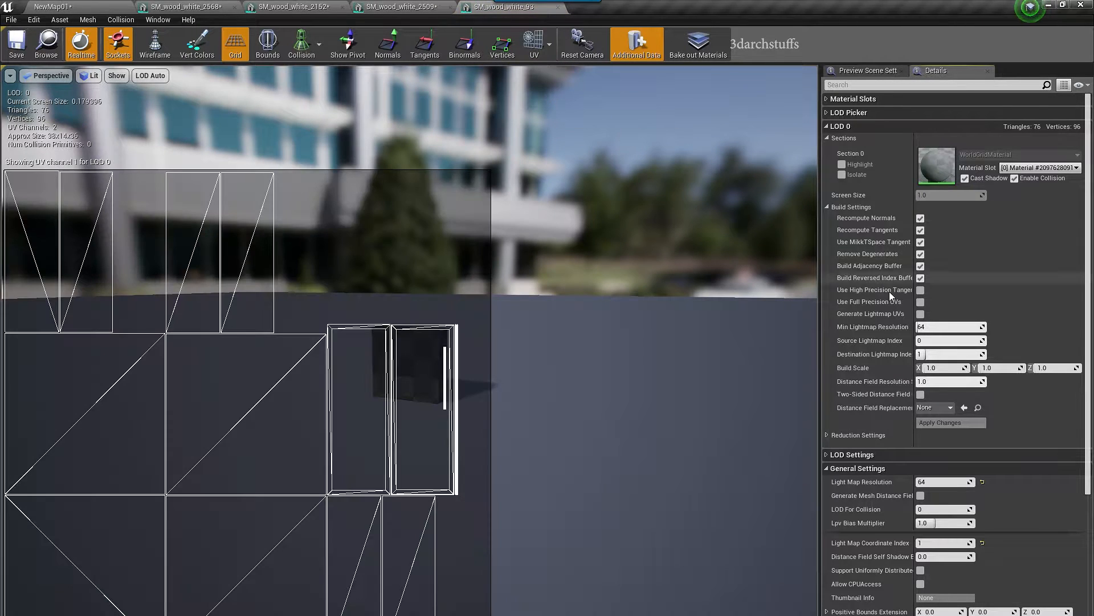
{"action": "left_click", "coordinate": [946, 423]}
{"action": "left_click", "coordinate": [104, 6]}
- Generate lightmap UVs for the second ceramic bowl, SM_wood_white_2512, beside the paper roll holder
{"action": "right_click_drag", "start_coordinate": [541, 229], "coordinate": [591, 327]}
{"action": "left_click", "coordinate": [591, 327]}
{"action": "double_click", "coordinate": [1002, 463]}
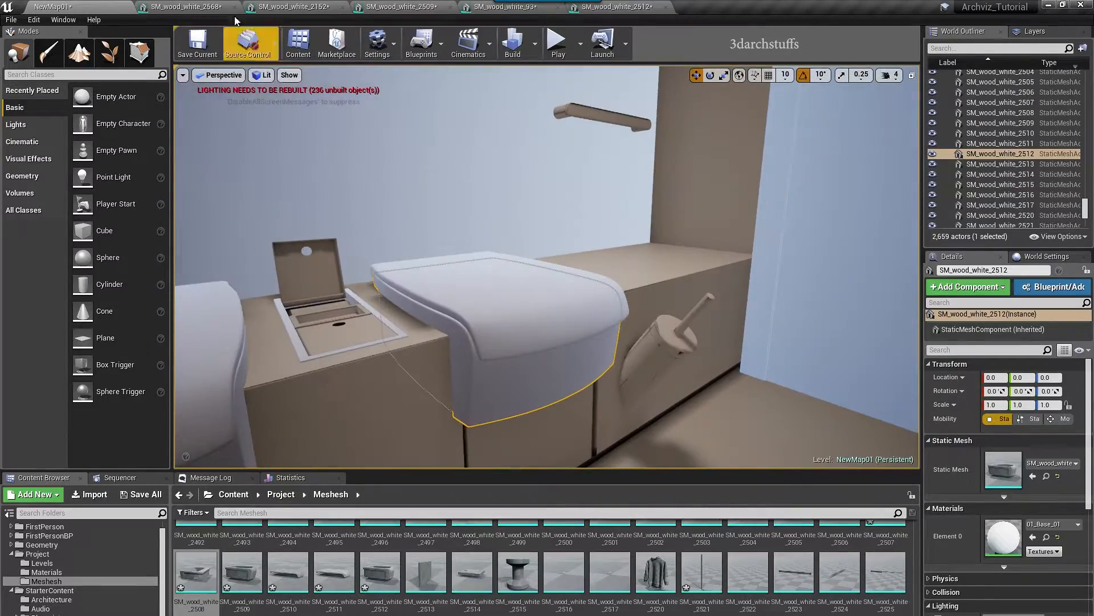
- Generate lightmap UVs for the paper roll holder and the rectangular wall plate SM_wood_white_2240 above the fixtures
{"action": "left_click", "coordinate": [664, 356]}
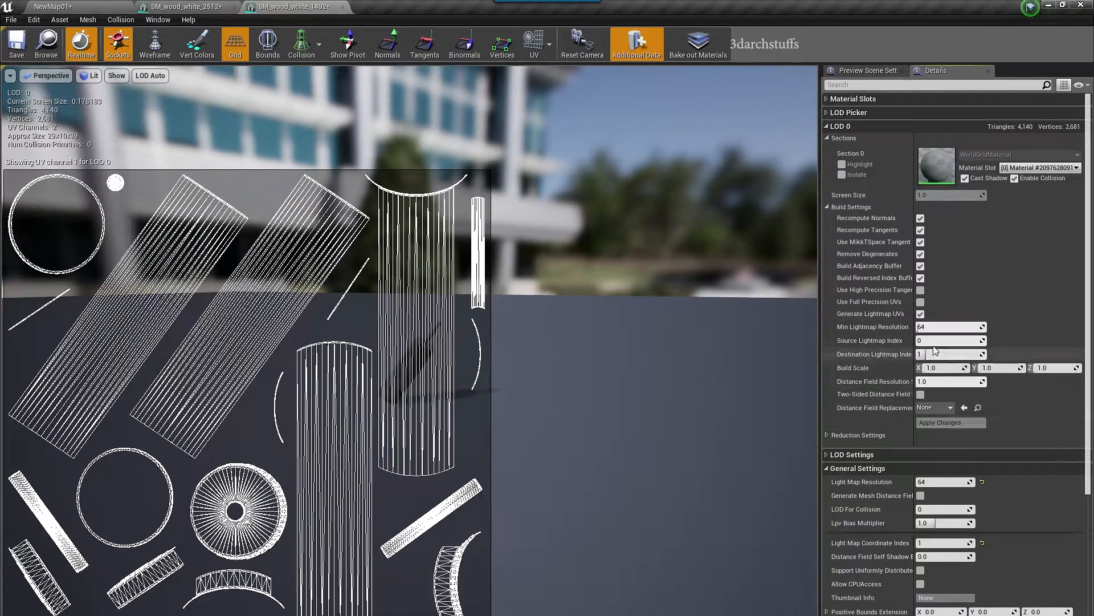
{"action": "left_click", "coordinate": [951, 422]}
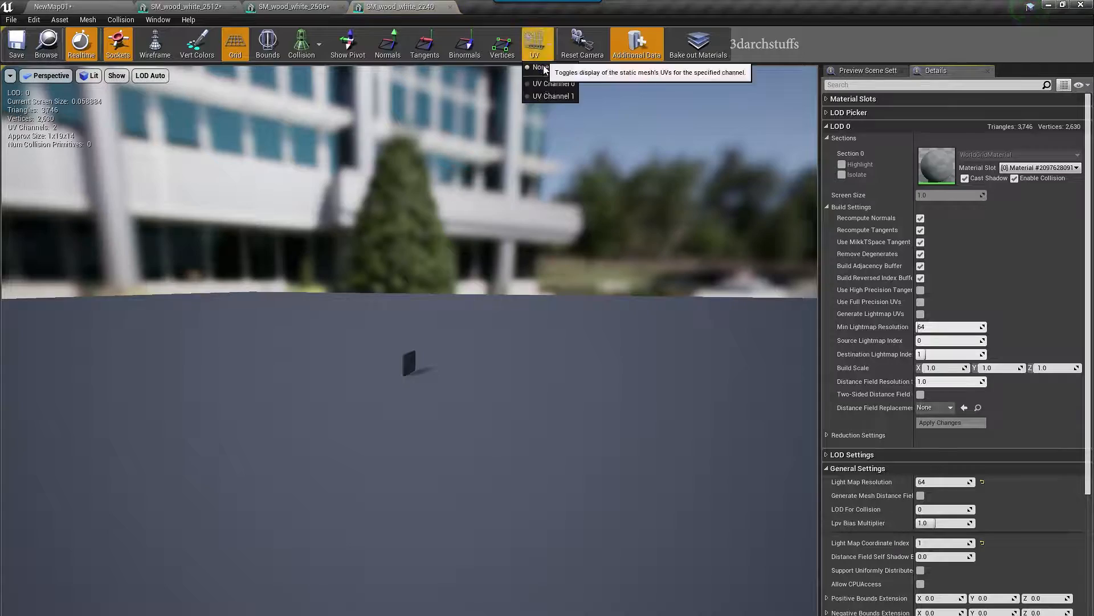
{"action": "left_click", "coordinate": [548, 74]}
{"action": "left_click", "coordinate": [108, 6]}
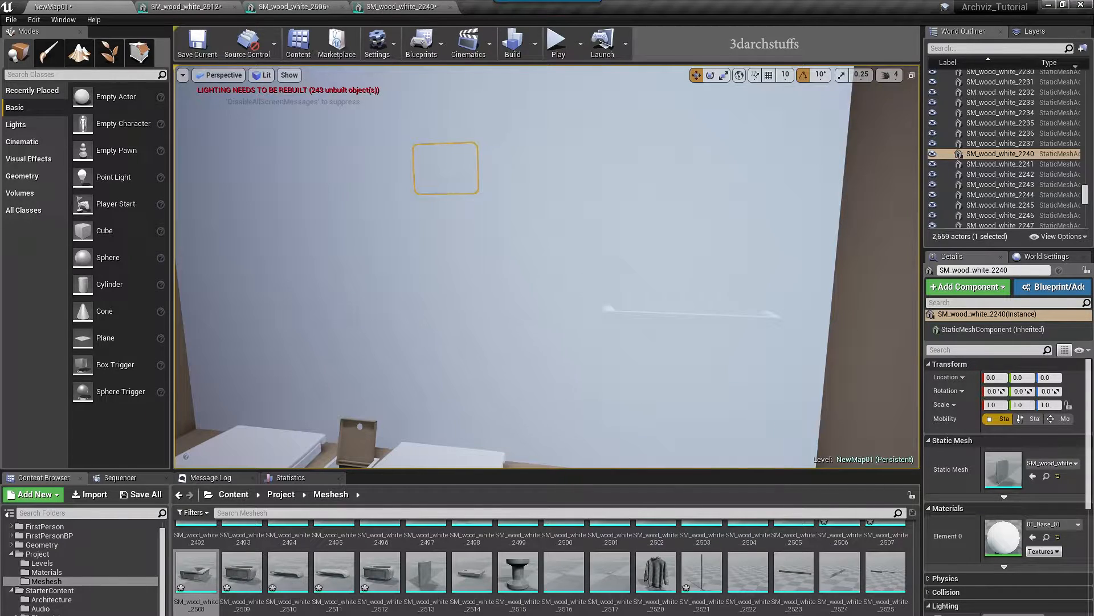
- Generate lightmap UVs for the wall switch frame SM_wood_white_2010 above the bedroom desk
{"action": "right_click_drag", "start_coordinate": [547, 267], "coordinate": [581, 274]}
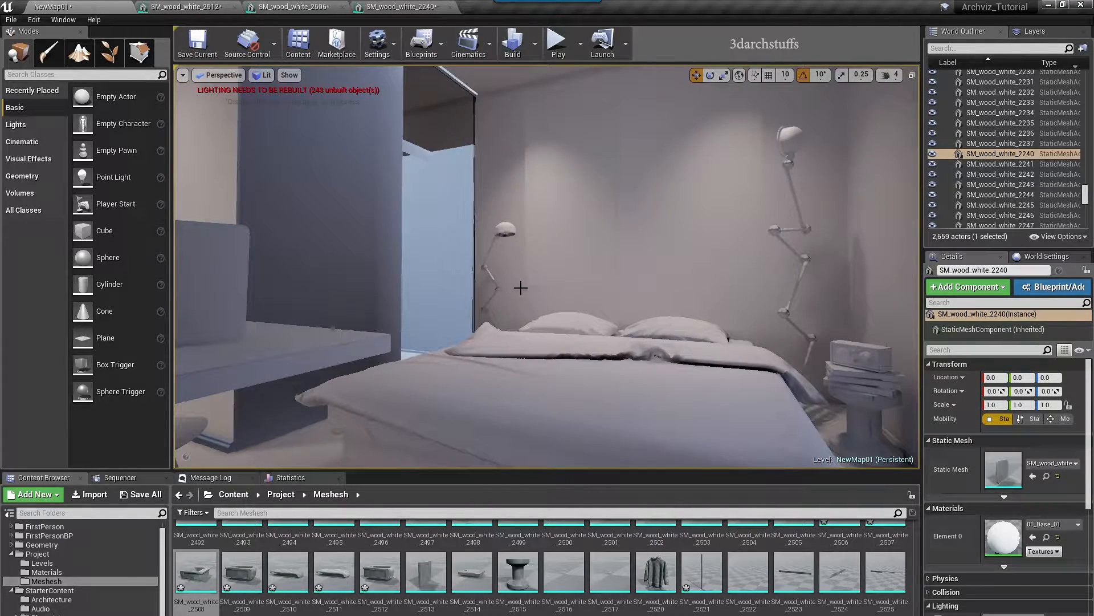
{"action": "key", "text": "Escape"}
{"action": "mouse_move", "coordinate": [579, 250]}
{"action": "right_mouse_down"}
{"action": "mouse_move", "coordinate": [456, 251]}
{"action": "mouse_move", "coordinate": [616, 249]}
{"action": "mouse_move", "coordinate": [502, 249]}
{"action": "mouse_move", "coordinate": [564, 249]}
{"action": "mouse_move", "coordinate": [582, 211]}
{"action": "mouse_move", "coordinate": [613, 225]}
{"action": "mouse_move", "coordinate": [588, 257]}
{"action": "right_mouse_up"}
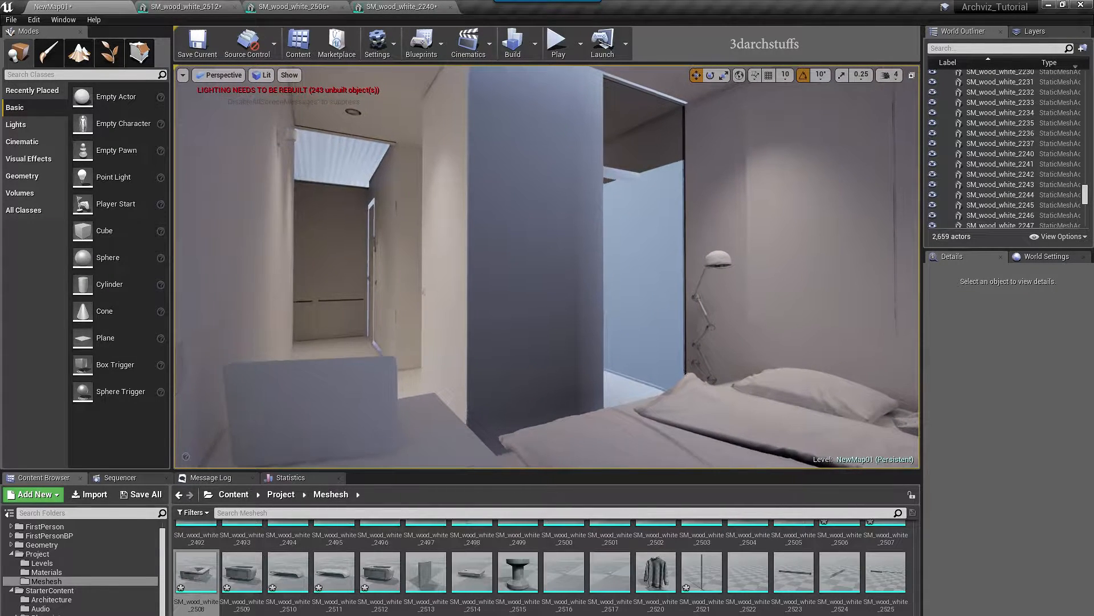
{"action": "right_click_drag", "start_coordinate": [464, 258], "coordinate": [468, 335]}
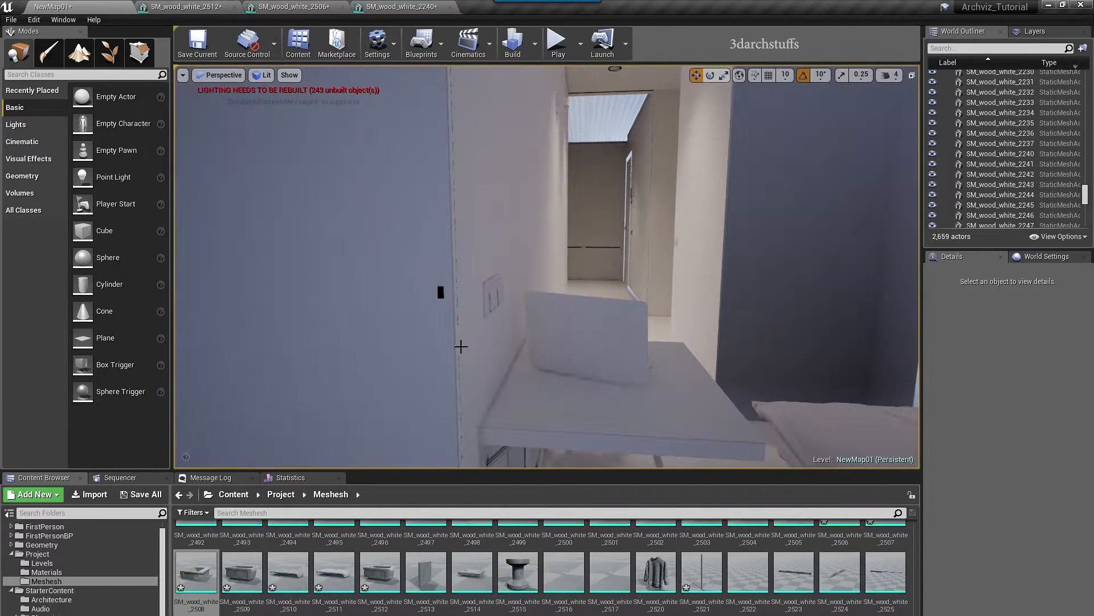
{"action": "left_click", "coordinate": [494, 280]}
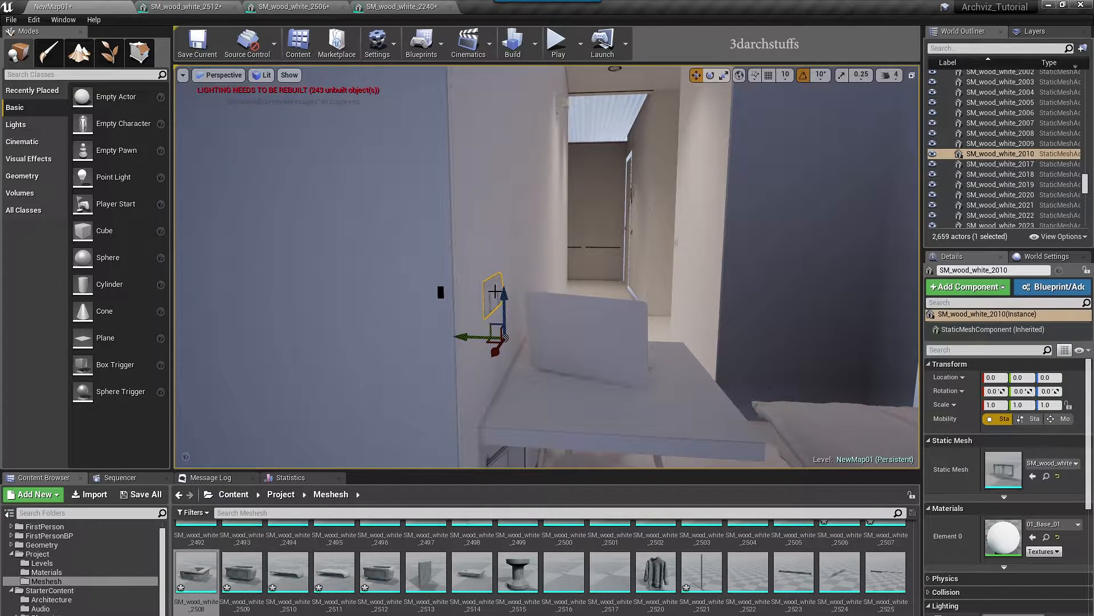
{"action": "key", "text": "f"}
{"action": "double_click", "coordinate": [1007, 469]}
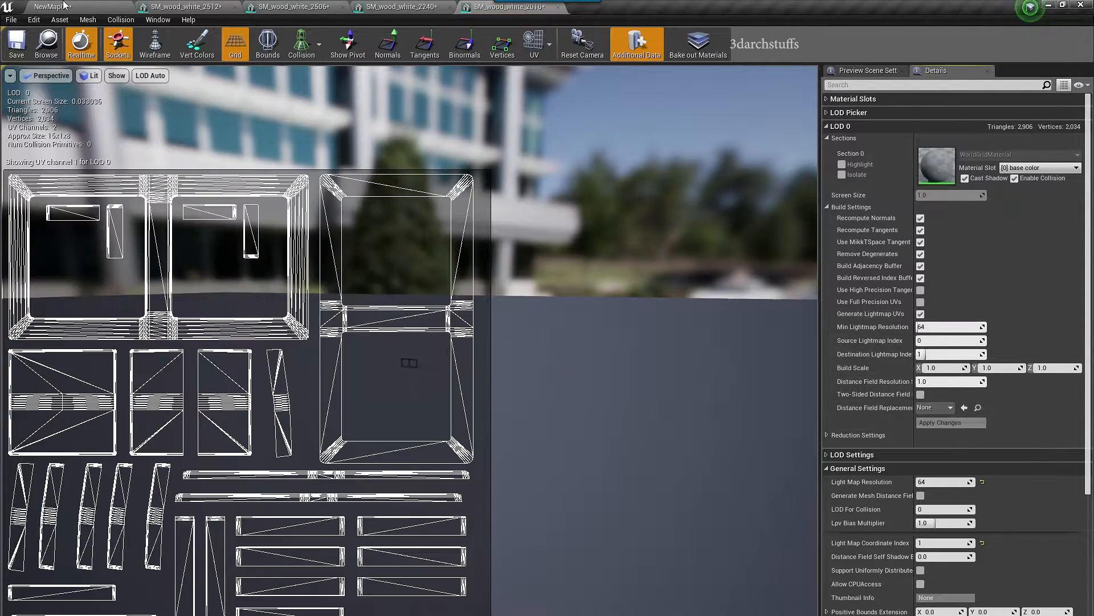
{"action": "left_click", "coordinate": [63, 6]}
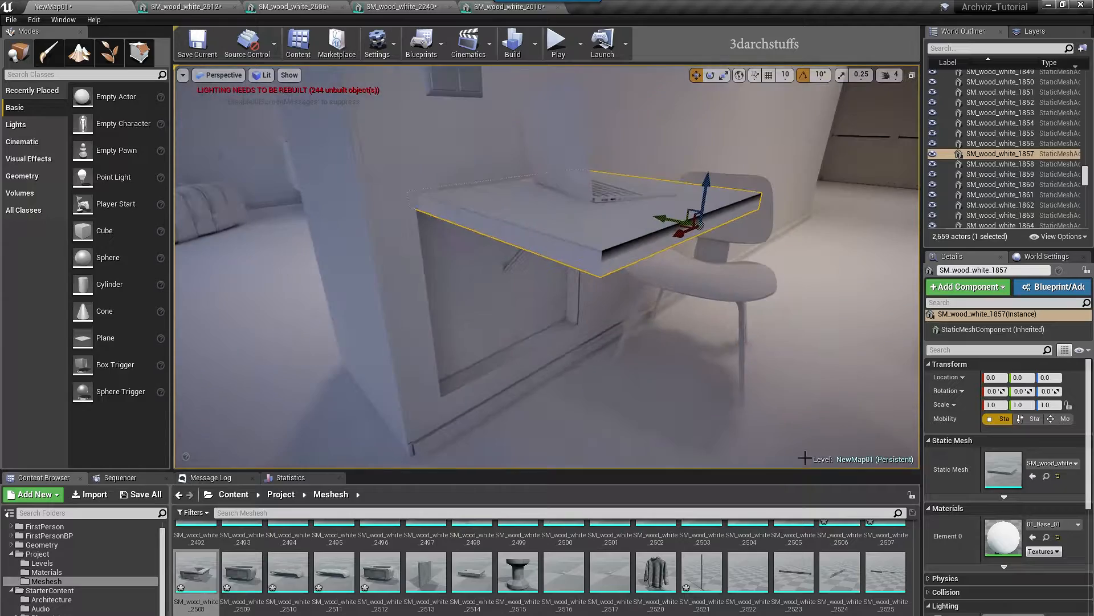
- Generate lightmap UVs for the desk top SM_wood_white_1857 and clear the selection in the level
{"action": "double_click", "coordinate": [1003, 468]}
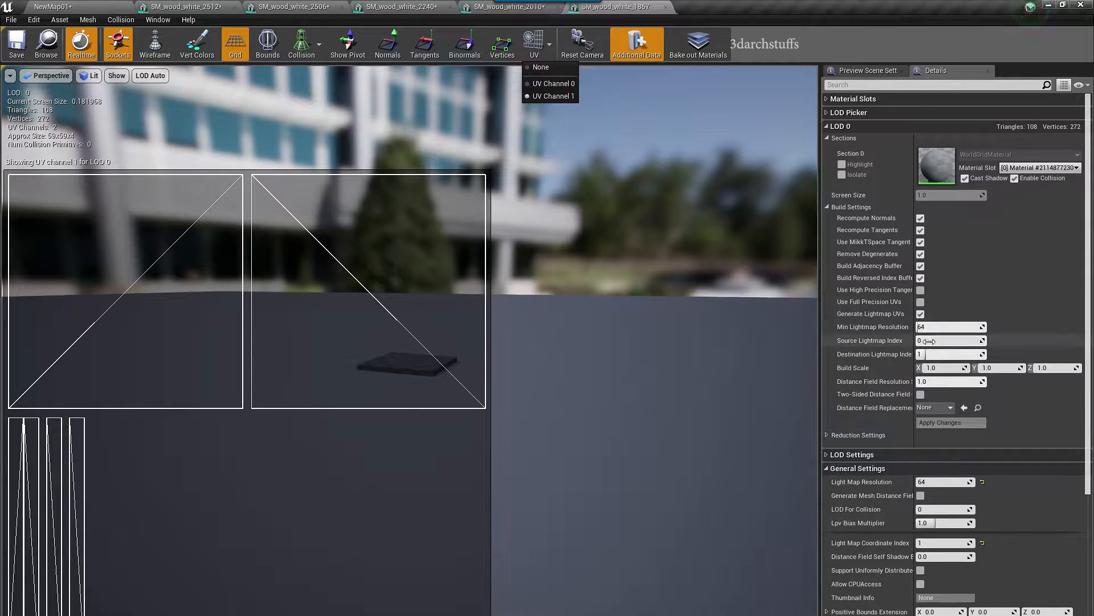
{"action": "left_click", "coordinate": [950, 422]}
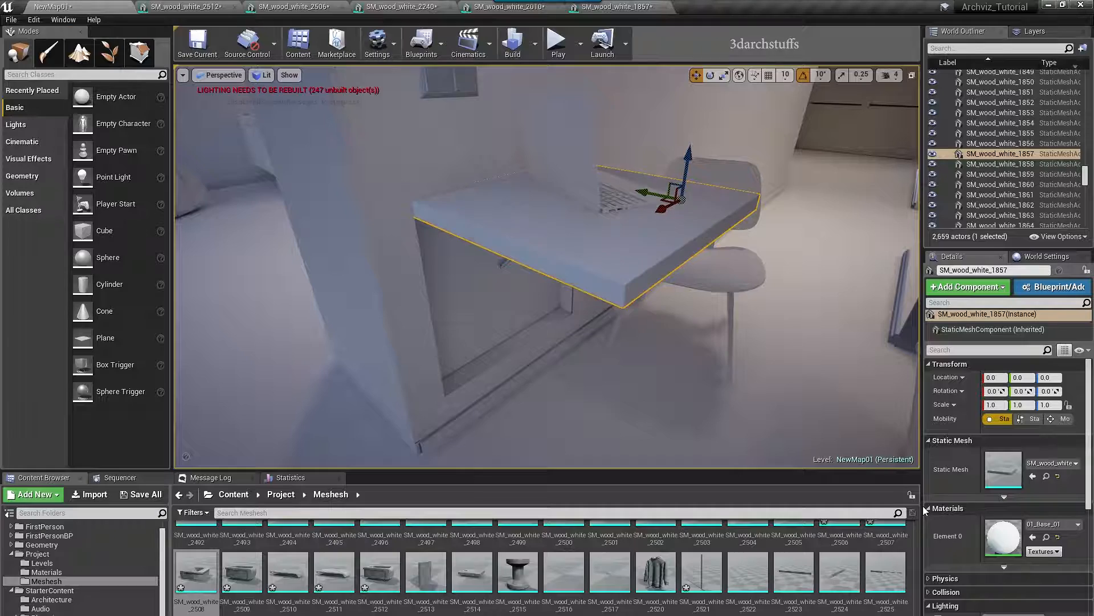
{"action": "right_click_drag", "start_coordinate": [779, 351], "coordinate": [804, 349]}
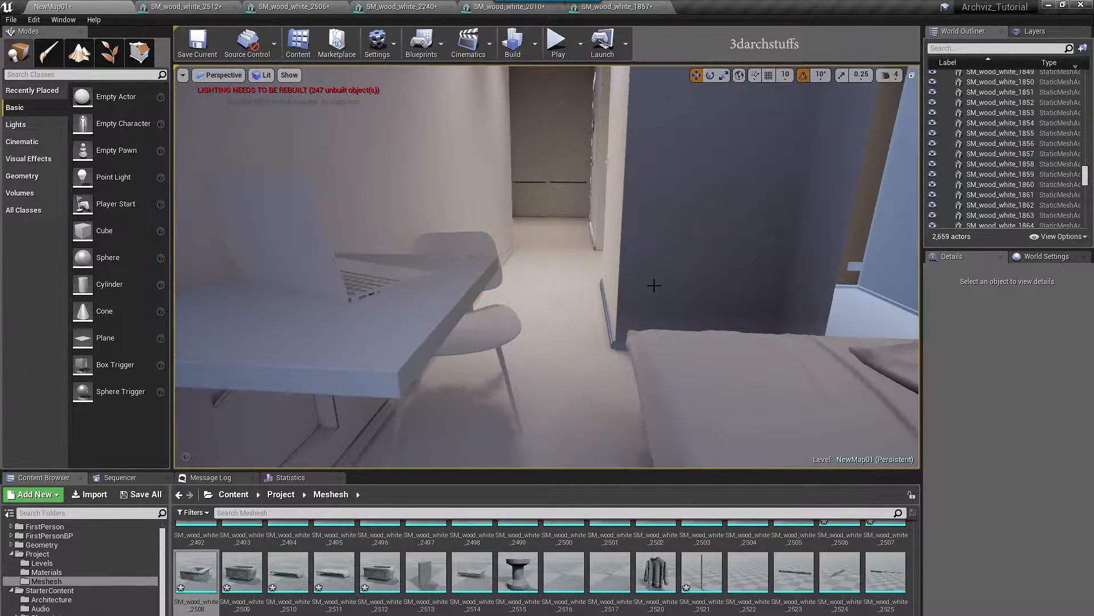
- Generate lightmap UVs for the upper shower glass rail SM_wood_white_1990 after checking its UV Channel 1
{"action": "right_click_drag", "start_coordinate": [664, 281], "coordinate": [841, 230]}
{"action": "right_click_drag", "start_coordinate": [621, 274], "coordinate": [561, 269]}
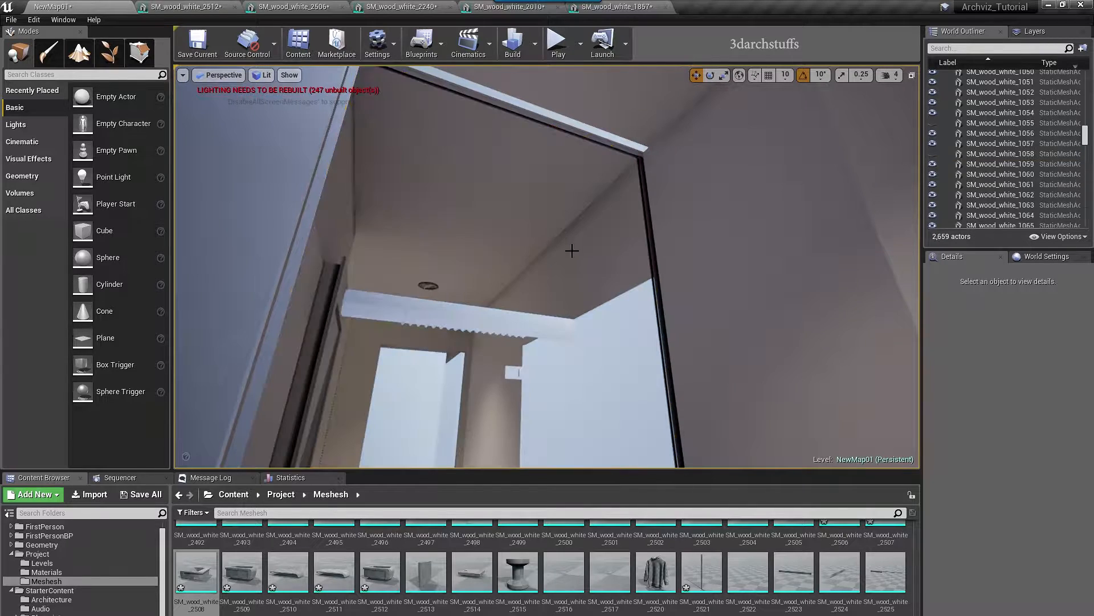
{"action": "left_click", "coordinate": [625, 153]}
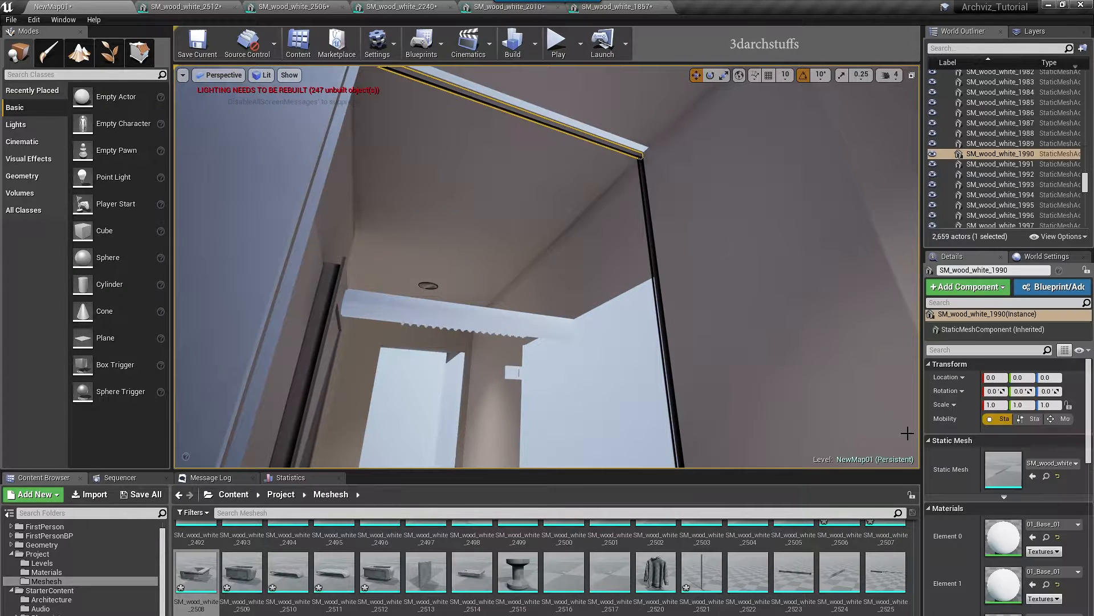
{"action": "double_click", "coordinate": [1011, 475]}
{"action": "left_click", "coordinate": [533, 40]}
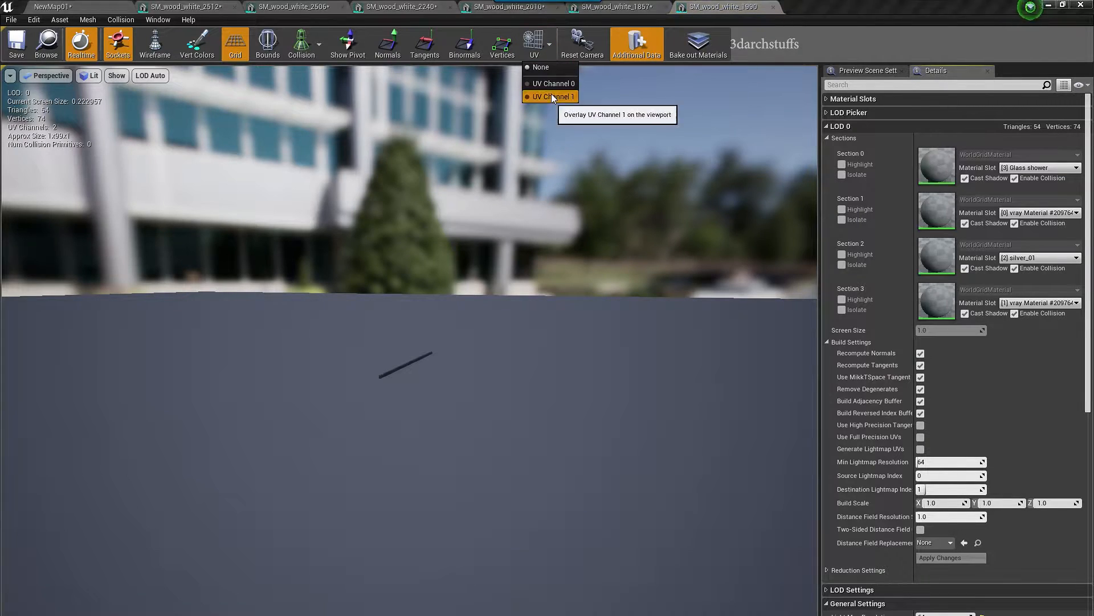
{"action": "left_click", "coordinate": [552, 97]}
{"action": "left_click", "coordinate": [938, 556]}
{"action": "left_click", "coordinate": [107, 6]}
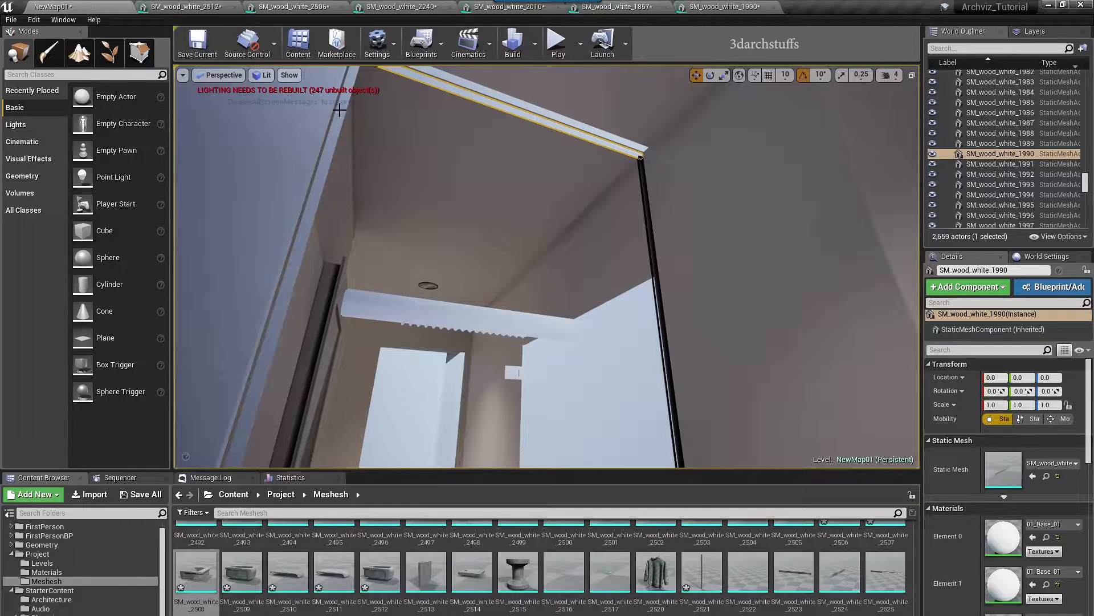
- Hide the upper shower rail, and generate lightmap UVs for the vertical black profile SM_wood_white_1060
{"action": "right_click_drag", "start_coordinate": [560, 210], "coordinate": [613, 229]}
{"action": "key", "text": "h"}
{"action": "left_click", "coordinate": [593, 164]}
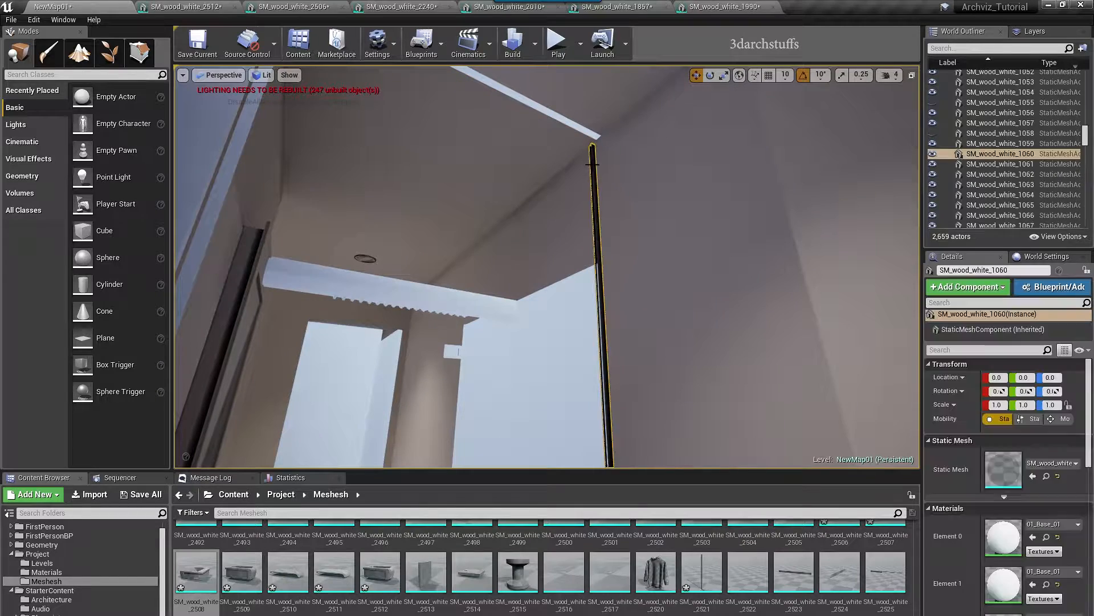
{"action": "double_click", "coordinate": [996, 460]}
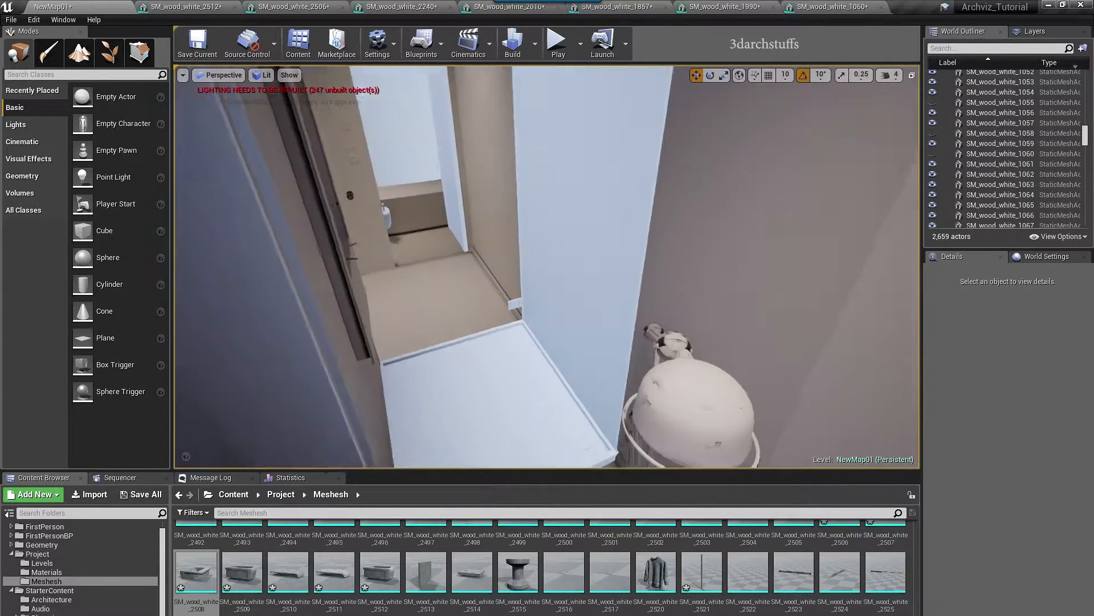
- Generate lightmap UVs for the bathroom mesh SM_wood_white_1062 and for SM_wood_white_06, and clear the selection
{"action": "right_click_drag", "start_coordinate": [570, 143], "coordinate": [637, 212]}
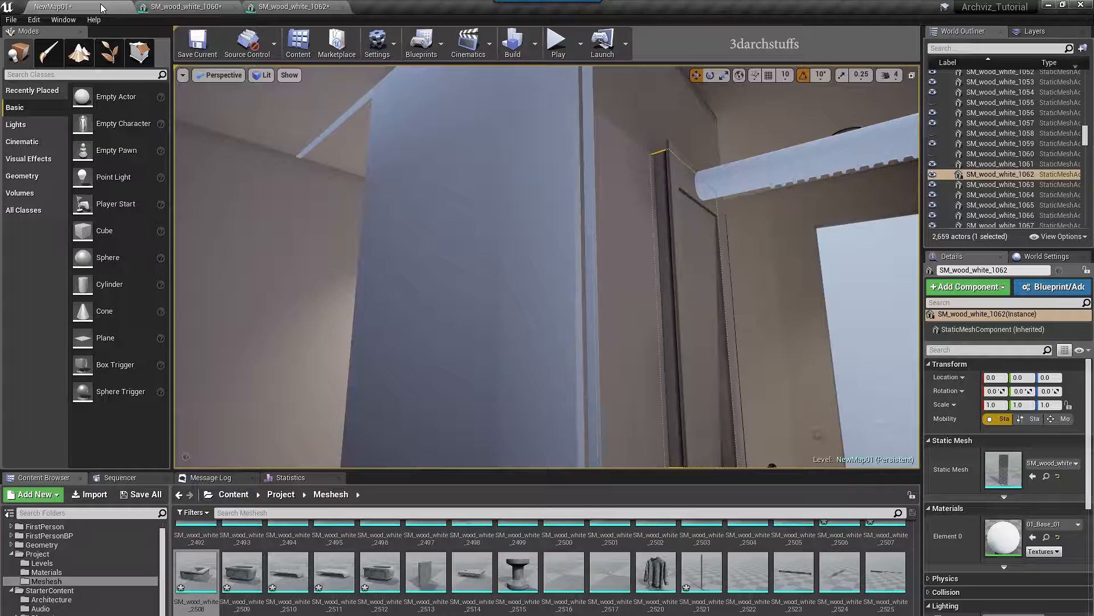
{"action": "double_click", "coordinate": [1003, 468]}
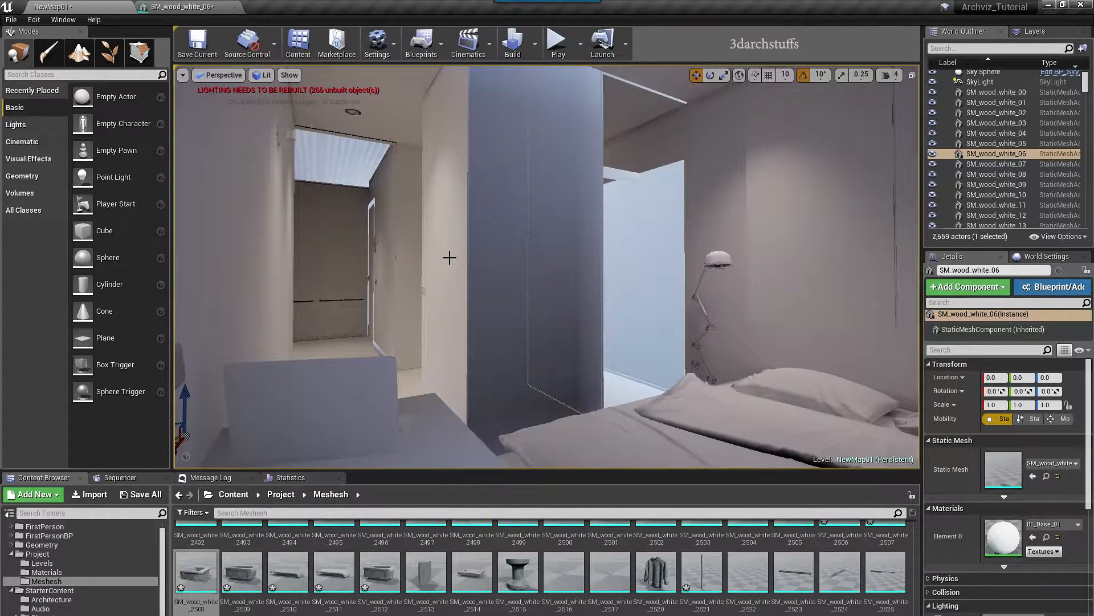
{"action": "key", "text": "Escape"}
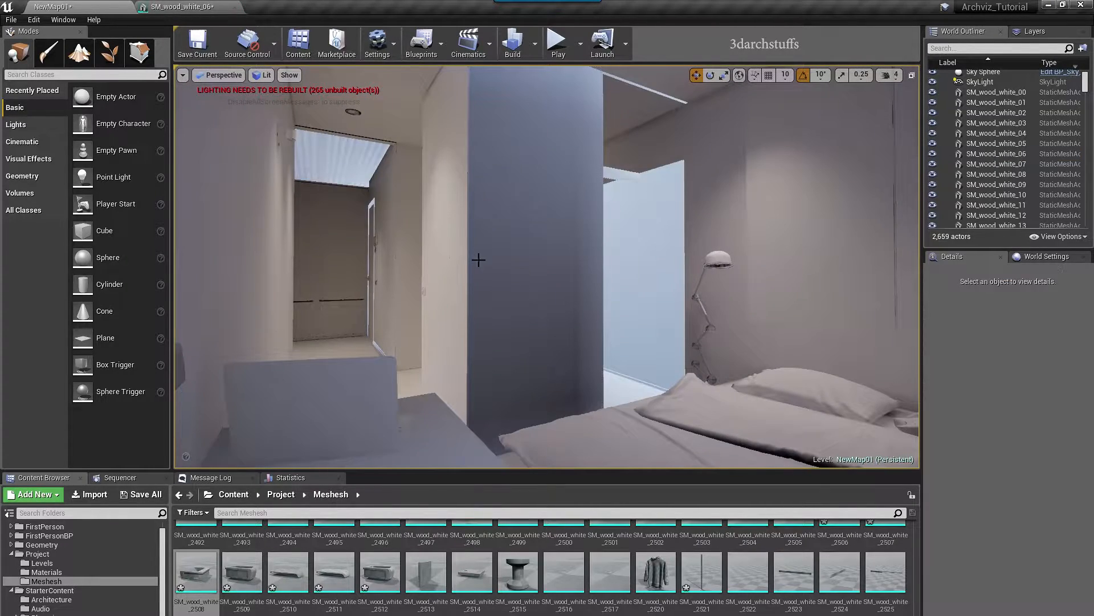
- Generate lightmap UVs for the round recessed ceiling light SM_wood_white_1581
{"action": "right_click_drag", "start_coordinate": [484, 236], "coordinate": [513, 157]}
{"action": "right_click_drag", "start_coordinate": [509, 251], "coordinate": [465, 225]}
{"action": "key", "text": "w"}
{"action": "left_click", "coordinate": [461, 197]}
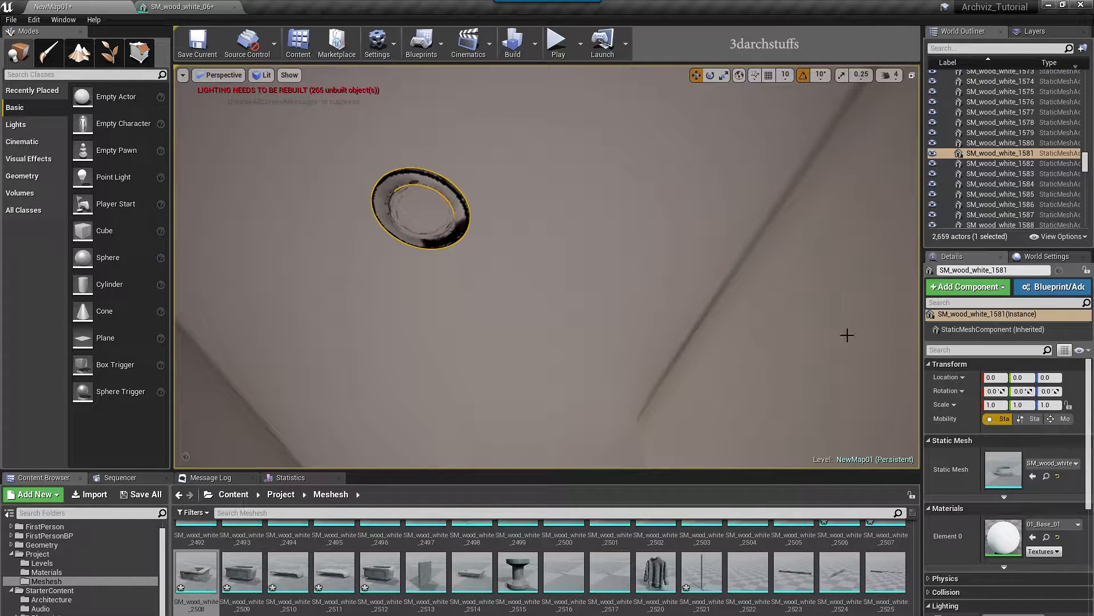
{"action": "double_click", "coordinate": [1007, 479]}
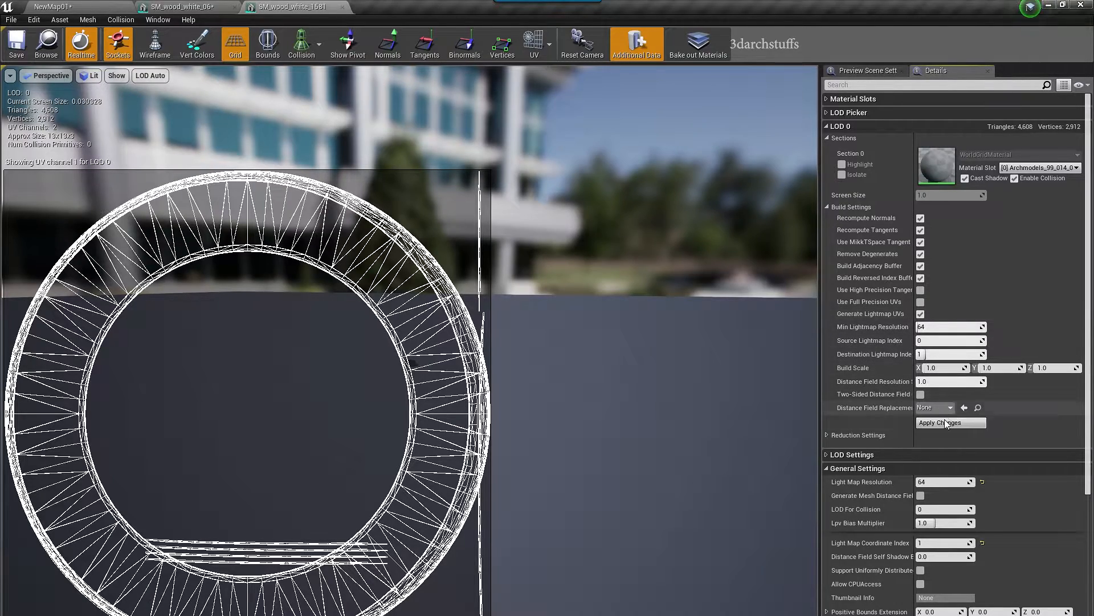
{"action": "left_click", "coordinate": [945, 422]}
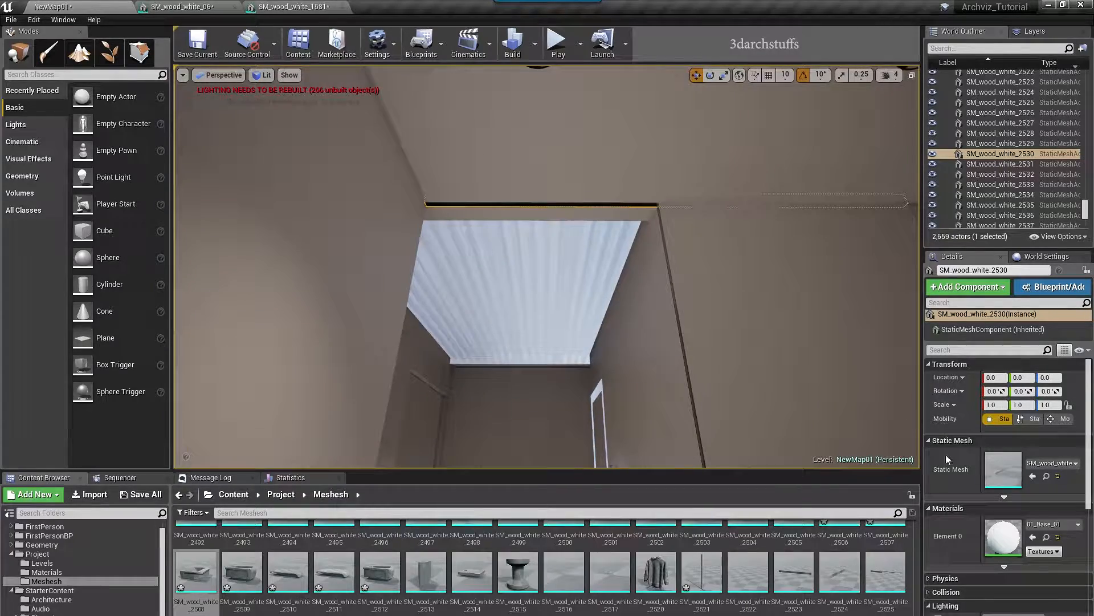
- Generate lightmap UVs for SM_wood_white_2530, 1599, 1605, 1611 and 2574, close their editors and save the work
{"action": "double_click", "coordinate": [946, 453]}
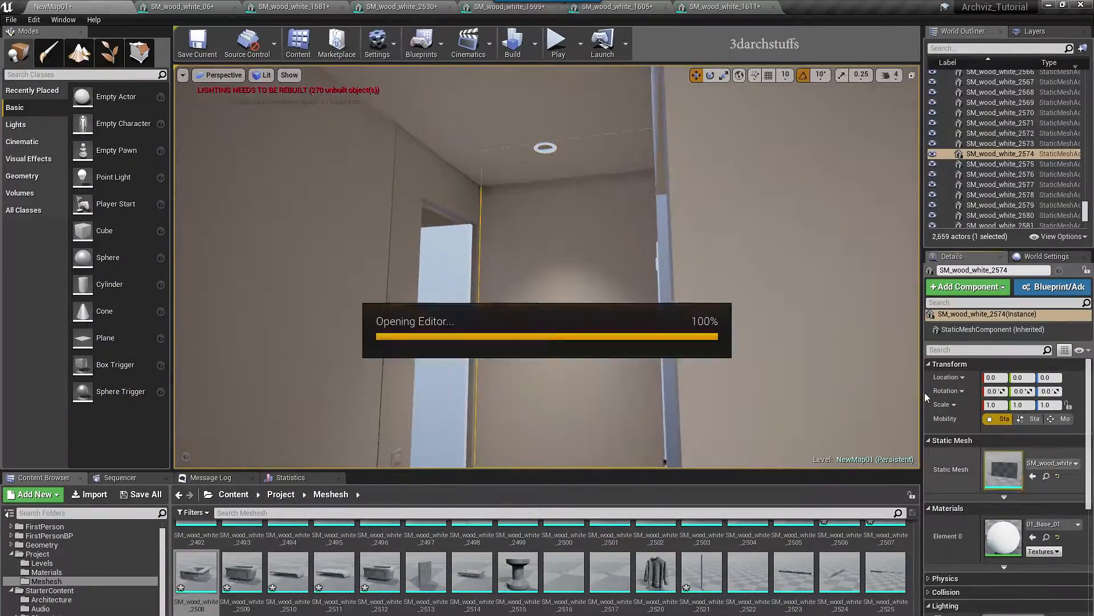
{"action": "double_click", "coordinate": [1001, 463]}
{"action": "left_click", "coordinate": [944, 422]}
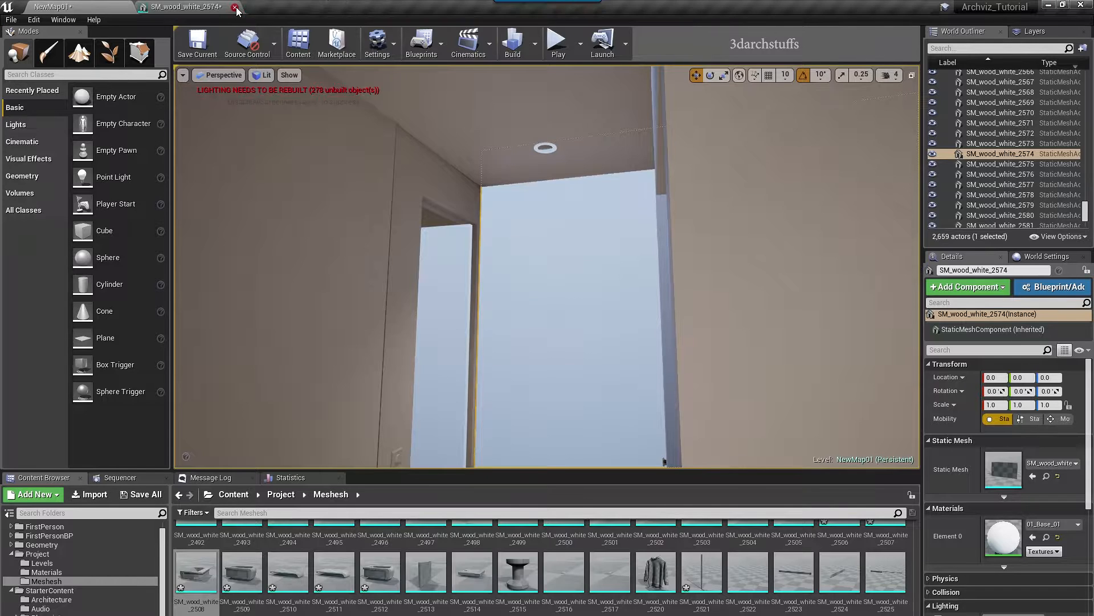
{"action": "left_click", "coordinate": [236, 8]}
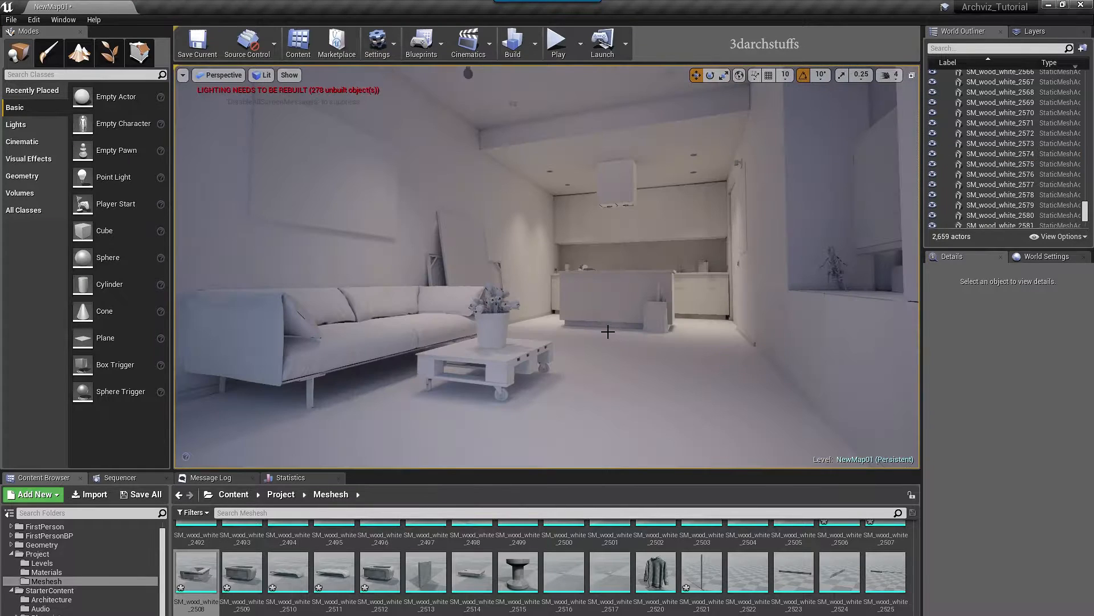
{"action": "key", "text": "ctrl+s"}
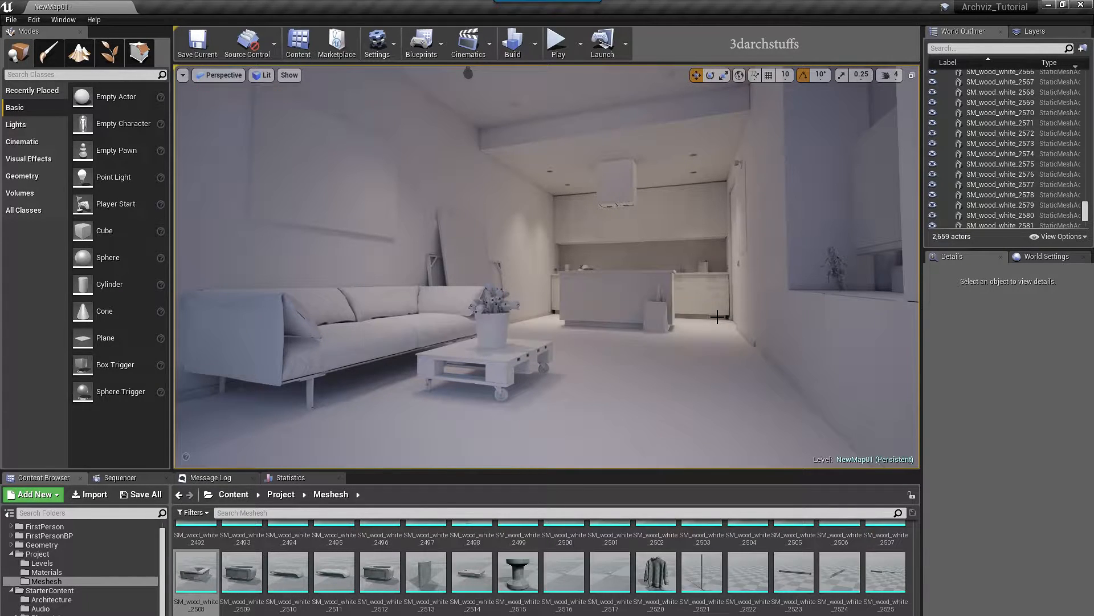
- Hide the two filter panels SM_wood_white_2253 and SM_wood_white_2256 under the kitchen range hood
{"action": "scroll", "coordinate": [706, 311], "scroll_direction": "up", "scroll_amount": 5}
{"action": "right_click_drag", "start_coordinate": [676, 324], "coordinate": [712, 267]}
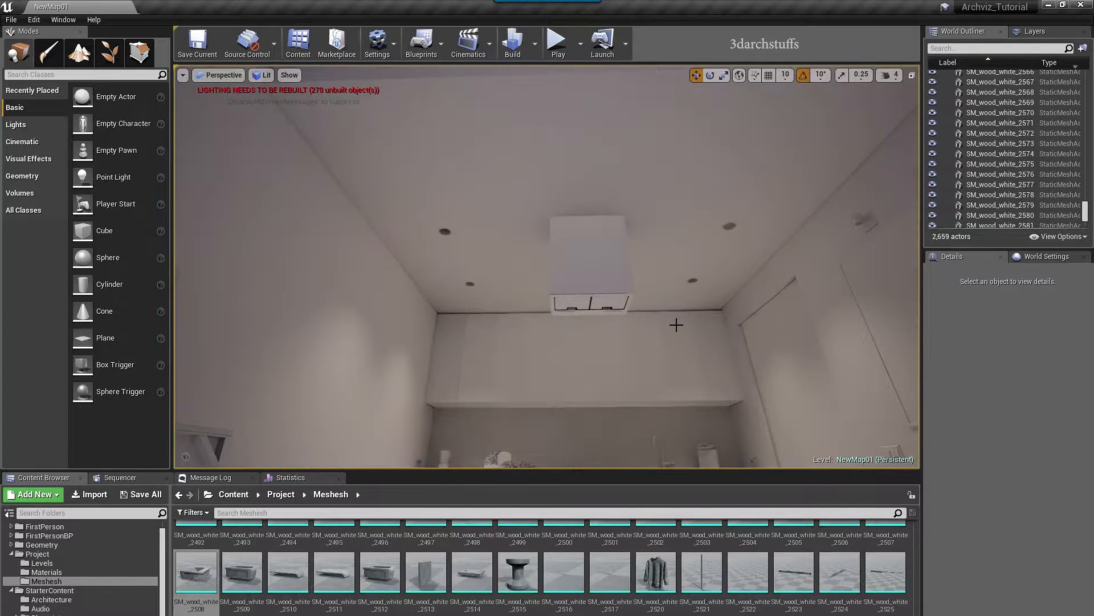
{"action": "scroll", "coordinate": [676, 325], "scroll_direction": "up", "scroll_amount": 2}
{"action": "scroll", "coordinate": [611, 306], "scroll_direction": "up", "scroll_amount": 3}
{"action": "right_click_drag", "start_coordinate": [612, 306], "coordinate": [678, 354]}
{"action": "scroll", "coordinate": [600, 296], "scroll_direction": "up", "scroll_amount": 4}
{"action": "scroll", "coordinate": [600, 296], "scroll_direction": "down", "scroll_amount": 3}
{"action": "left_click", "coordinate": [559, 306]}
{"action": "scroll", "coordinate": [623, 317], "scroll_direction": "up", "scroll_amount": 3}
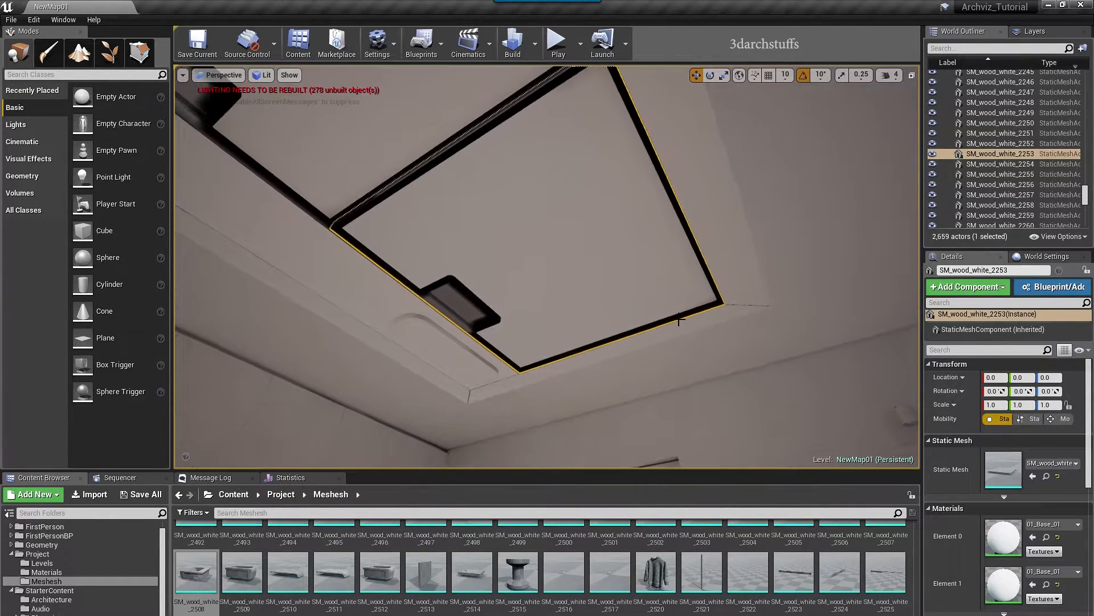
{"action": "key", "text": "h"}
{"action": "scroll", "coordinate": [546, 267], "scroll_direction": "up", "scroll_amount": 3}
{"action": "left_click", "coordinate": [456, 228]}
{"action": "key", "text": "h"}
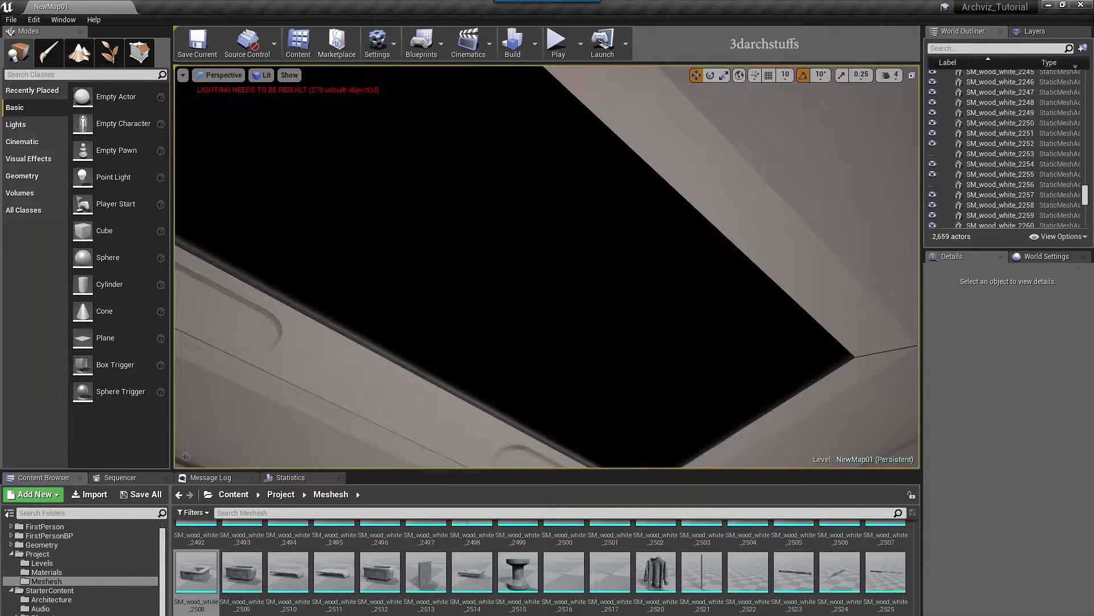
- Unhide all hidden actors and select the range hood filter panel SM_wood_white_2253
{"action": "right_click_drag", "start_coordinate": [650, 317], "coordinate": [467, 316]}
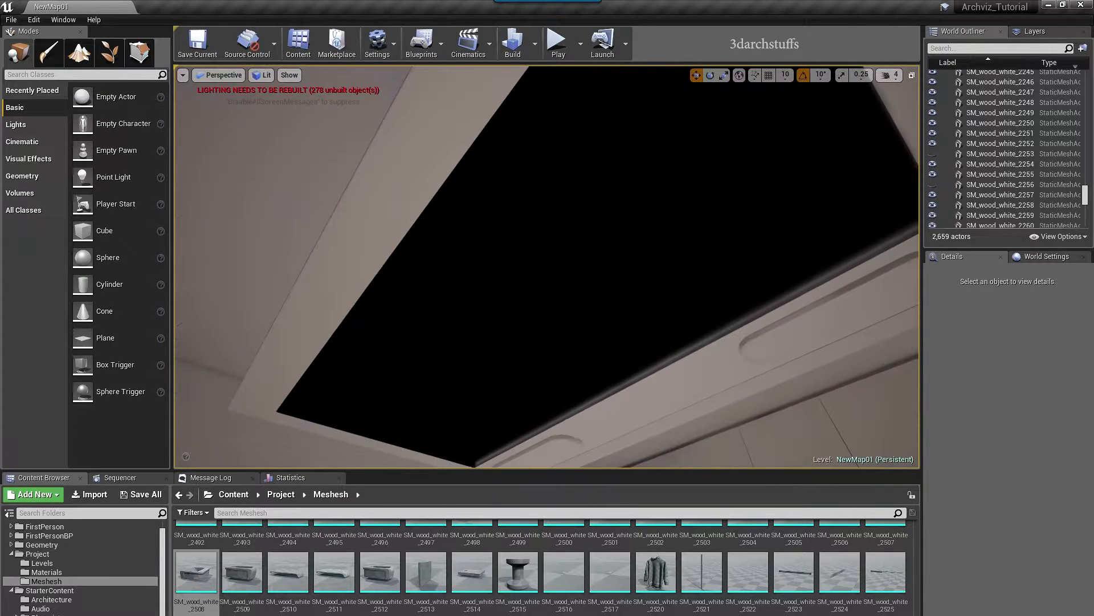
{"action": "key", "text": "ctrl+h"}
{"action": "left_click", "coordinate": [690, 351]}
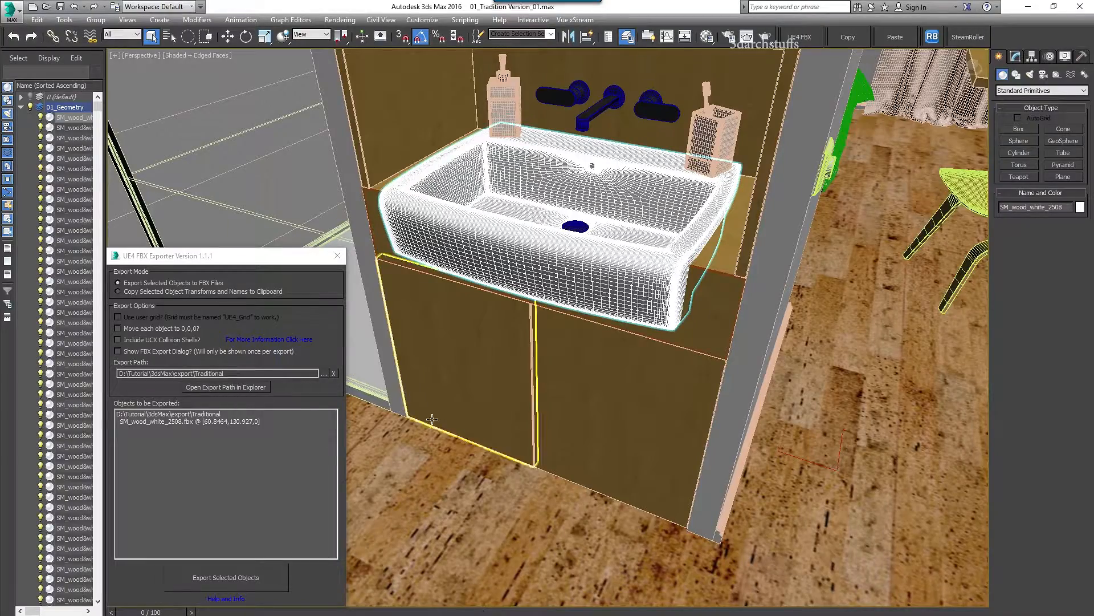
- In 3ds Max, select the range hood filter panel SM_wood&white_2256 and isolate it for a closer look
{"action": "middle_click_drag", "start_coordinate": [549, 331], "coordinate": [624, 337], "text": "alt"}
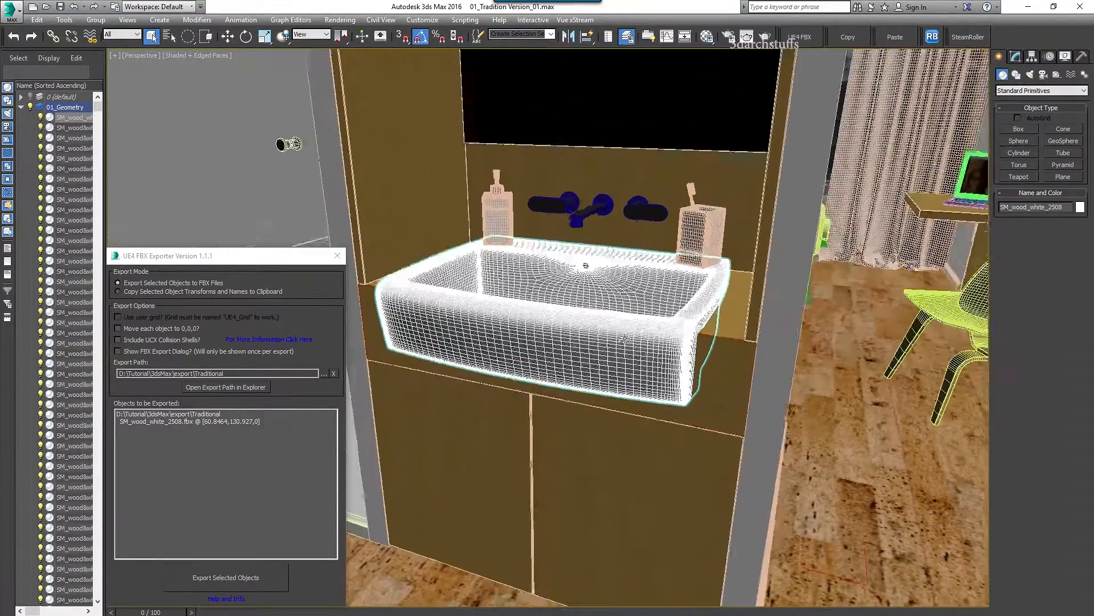
{"action": "middle_click_drag", "start_coordinate": [945, 323], "coordinate": [351, 313], "text": "alt"}
{"action": "scroll", "coordinate": [352, 313], "scroll_direction": "up", "scroll_amount": 2}
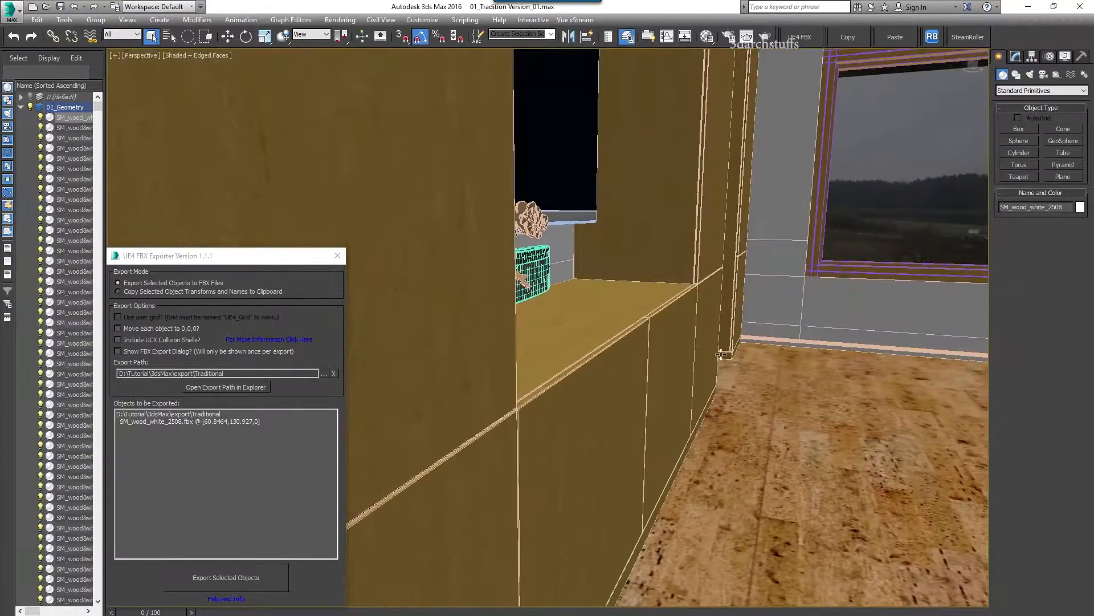
{"action": "scroll", "coordinate": [688, 356], "scroll_direction": "up", "scroll_amount": 3}
{"action": "scroll", "coordinate": [688, 356], "scroll_direction": "up", "scroll_amount": 2}
{"action": "scroll", "coordinate": [684, 356], "scroll_direction": "down", "scroll_amount": 5}
{"action": "middle_click_drag", "start_coordinate": [684, 357], "coordinate": [808, 400], "text": "alt"}
{"action": "middle_click_drag", "start_coordinate": [763, 392], "coordinate": [706, 366], "text": "alt"}
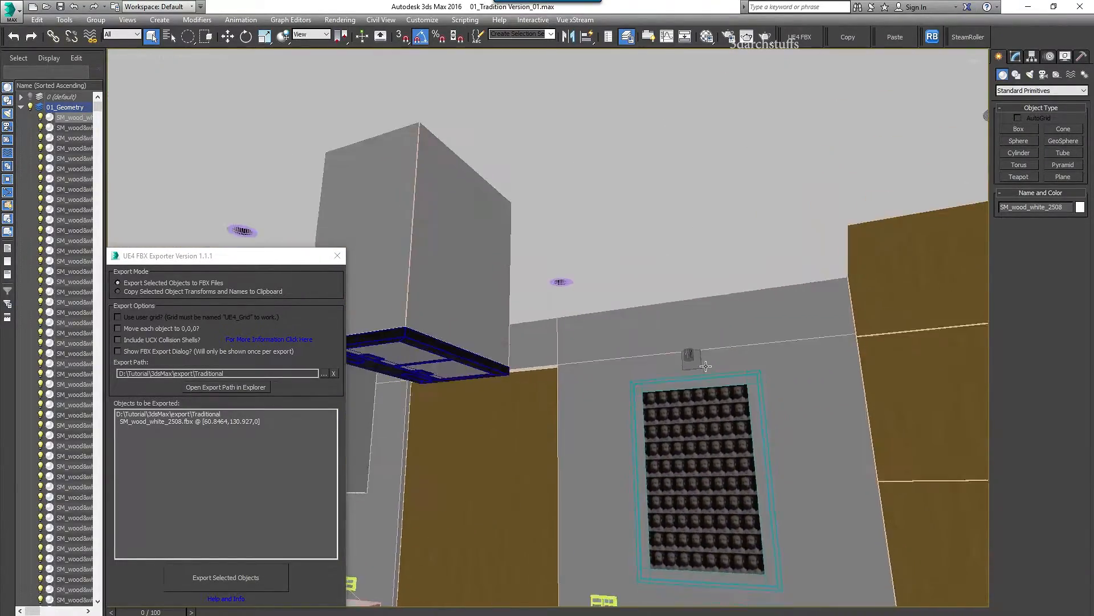
{"action": "left_click", "coordinate": [433, 352]}
{"action": "key", "text": "z"}
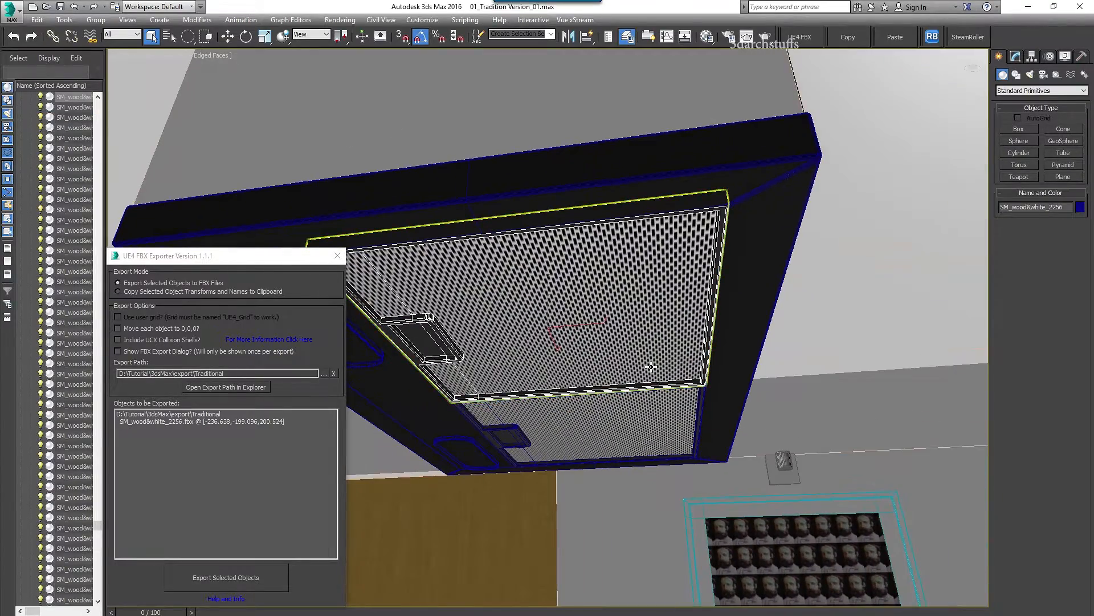
{"action": "middle_click_drag", "start_coordinate": [651, 366], "coordinate": [723, 319], "text": "alt"}
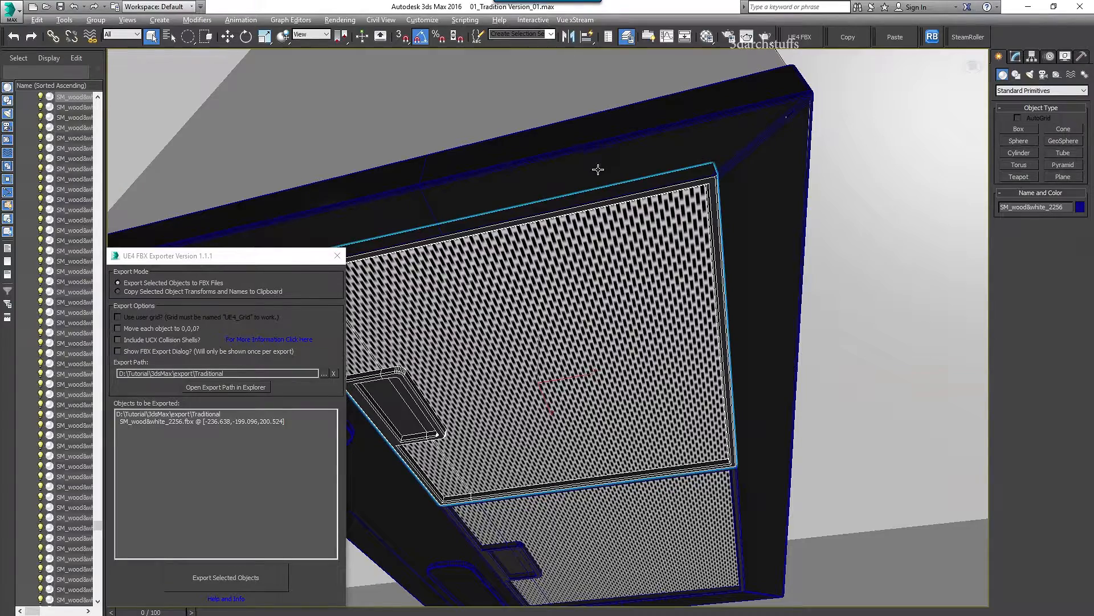
{"action": "key", "text": "alt+q"}
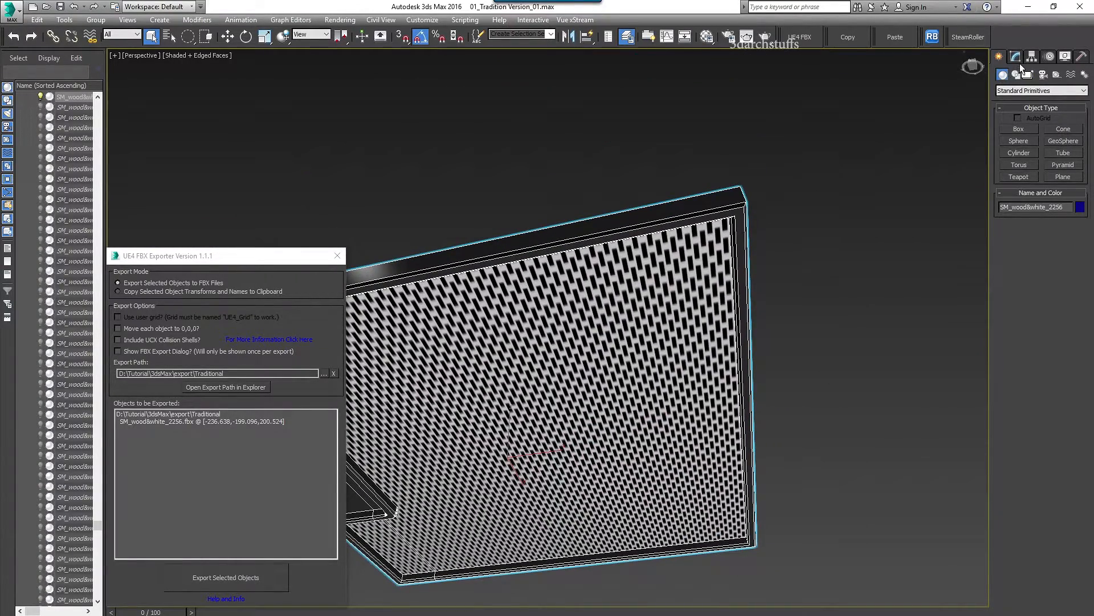
- Check the isolated panel's frame polygons and normals with a temporary Edit Mesh modifier, and remove the modifier
{"action": "left_click", "coordinate": [1016, 57]}
{"action": "left_click", "coordinate": [1059, 131]}
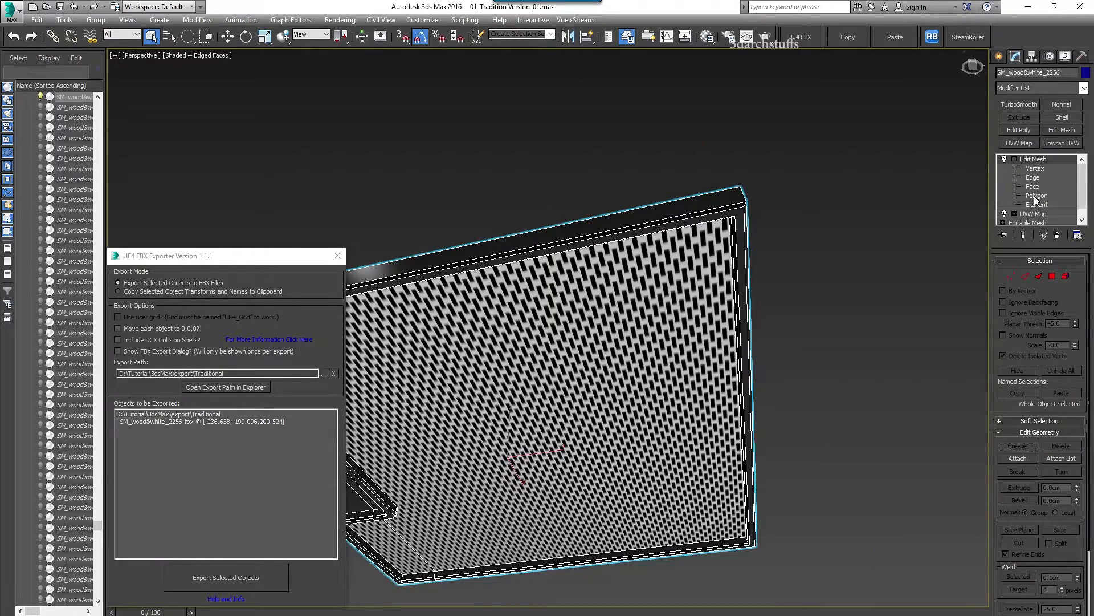
{"action": "left_click", "coordinate": [1036, 196]}
{"action": "left_click", "coordinate": [734, 198]}
{"action": "middle_click_drag", "start_coordinate": [915, 337], "coordinate": [827, 280], "text": "alt"}
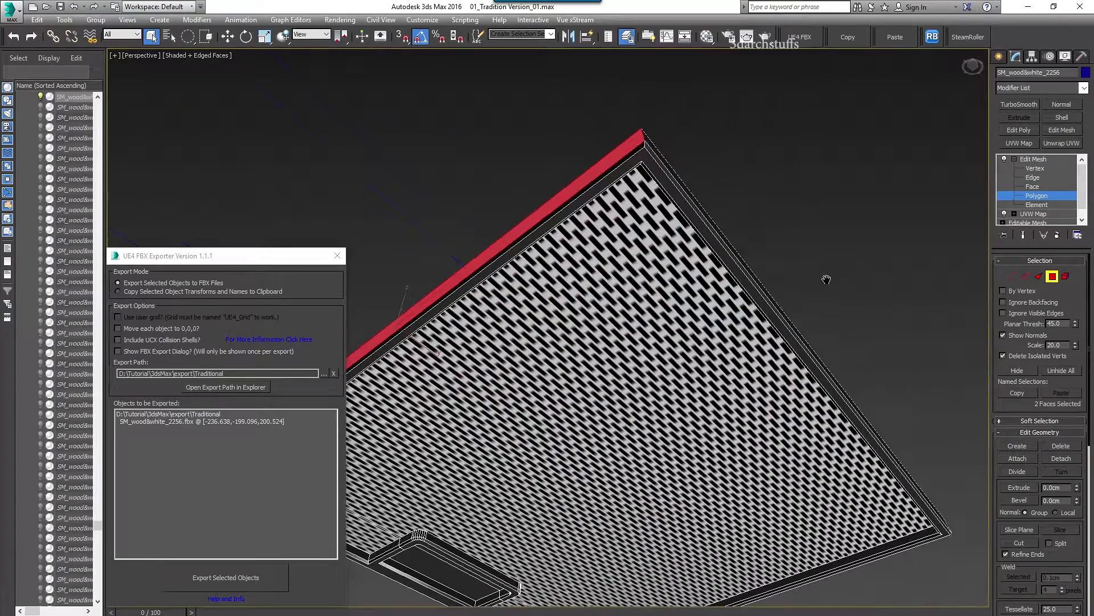
{"action": "left_click", "coordinate": [659, 166]}
{"action": "left_click", "coordinate": [667, 185]}
{"action": "middle_click_drag", "start_coordinate": [694, 201], "coordinate": [752, 260], "text": "alt"}
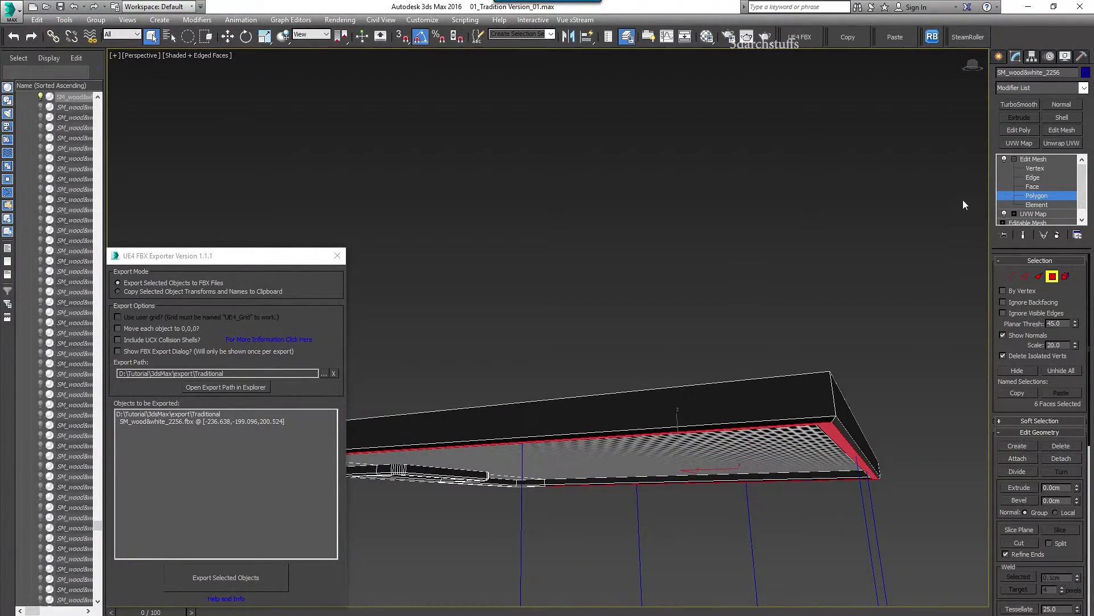
{"action": "left_click", "coordinate": [1036, 163]}
{"action": "left_click", "coordinate": [1057, 235]}
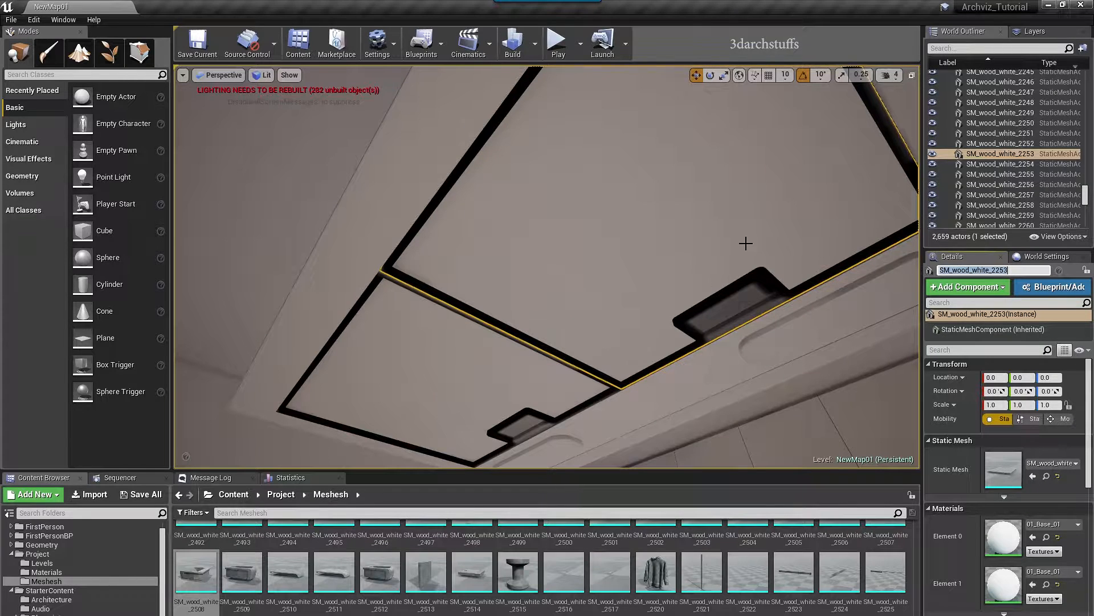
- In Unreal, regenerate the lightmap UVs of hood panel SM_wood_white_2253 with Source Lightmap Index 0 and return to the level
{"action": "right_click_drag", "start_coordinate": [712, 258], "coordinate": [784, 224]}
{"action": "double_click", "coordinate": [1003, 471]}
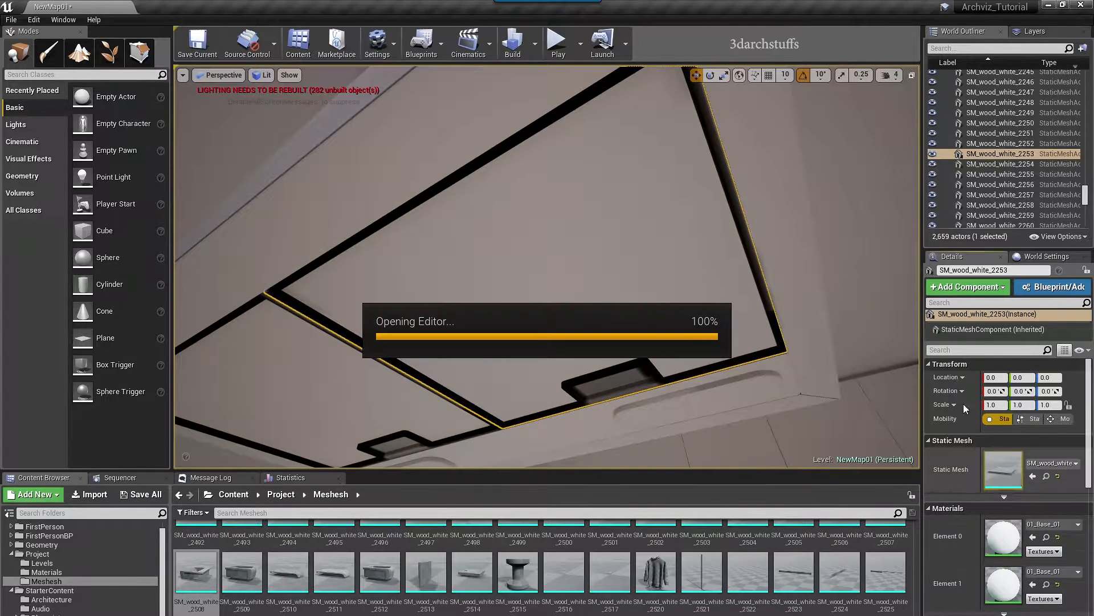
{"action": "left_click", "coordinate": [551, 96]}
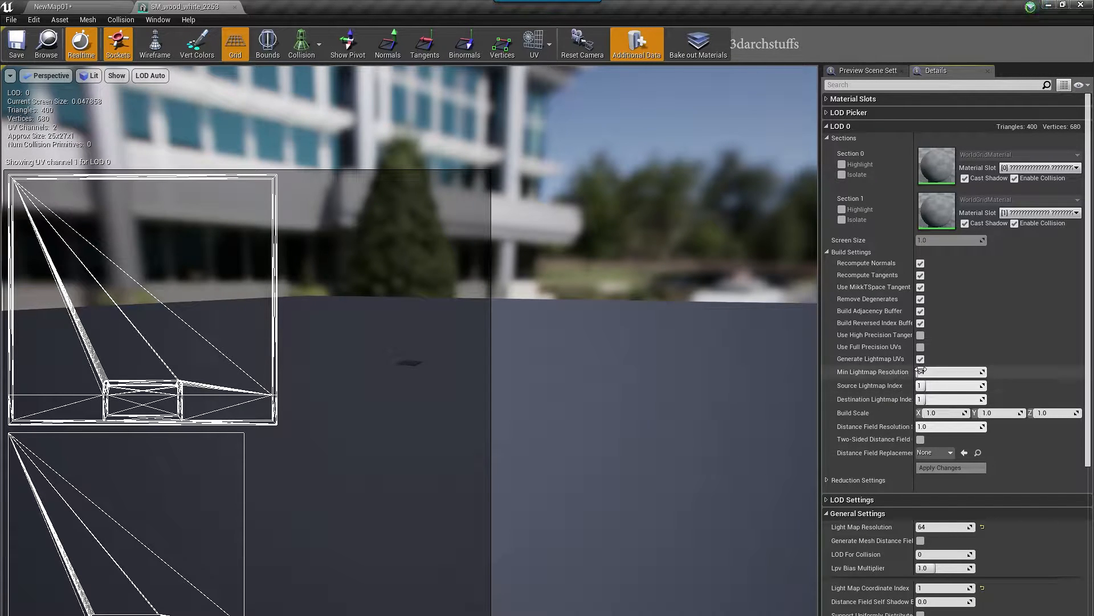
{"action": "left_click_drag", "start_coordinate": [929, 386], "coordinate": [918, 386]}
{"action": "left_click", "coordinate": [935, 468]}
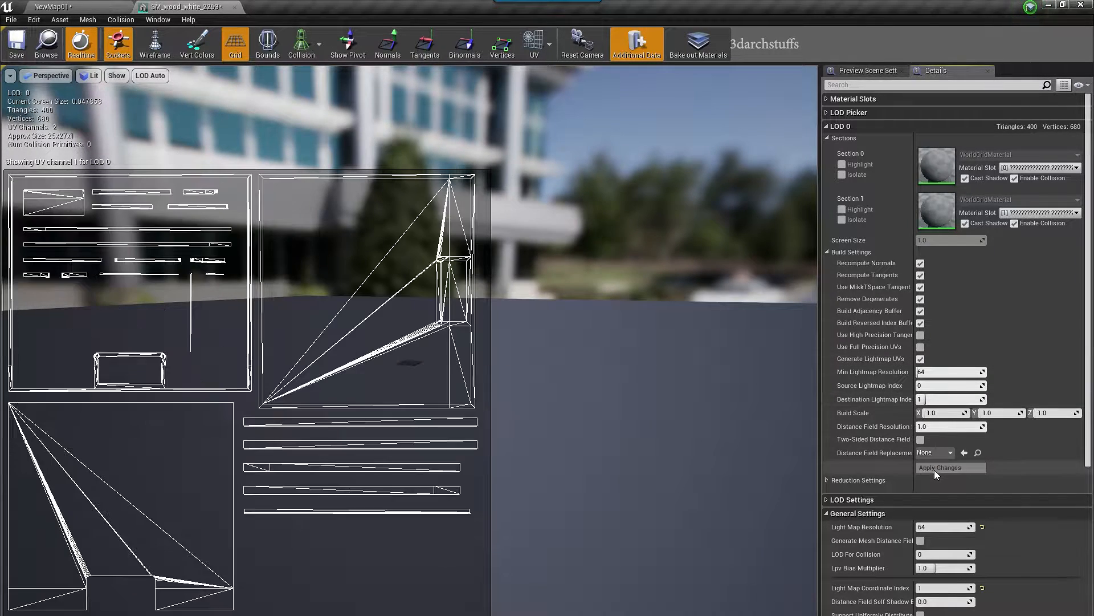
{"action": "left_click", "coordinate": [97, 7]}
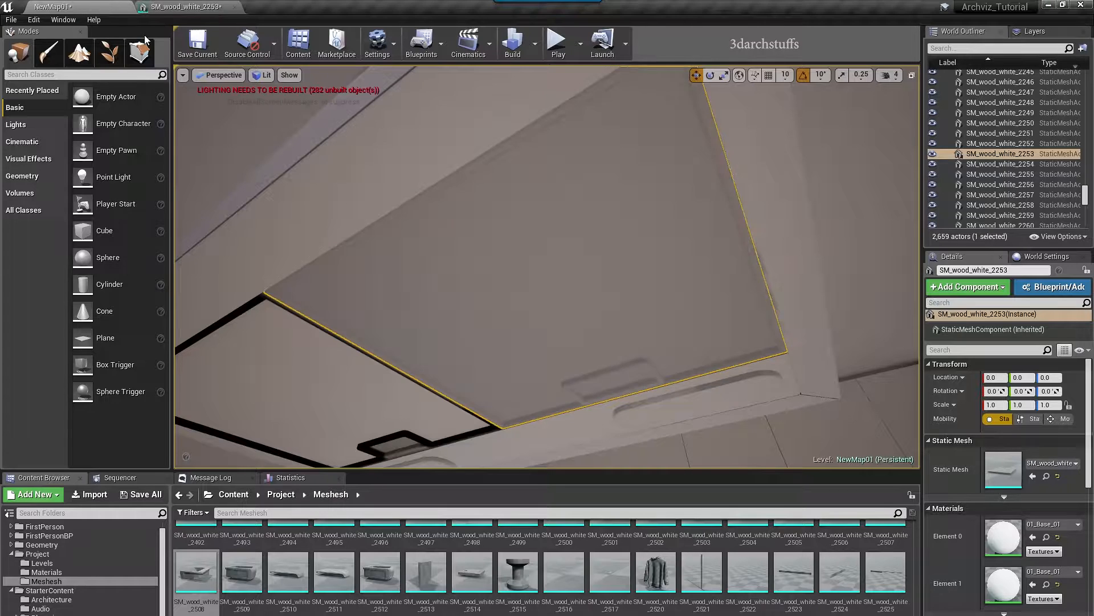
- Regenerate the lightmap UVs of the second hood panel SM_wood_white_2256 with Source Lightmap Index 0, checking its UV Channel 1
{"action": "scroll", "coordinate": [549, 276], "scroll_direction": "up", "scroll_amount": 5}
{"action": "left_click", "coordinate": [489, 349]}
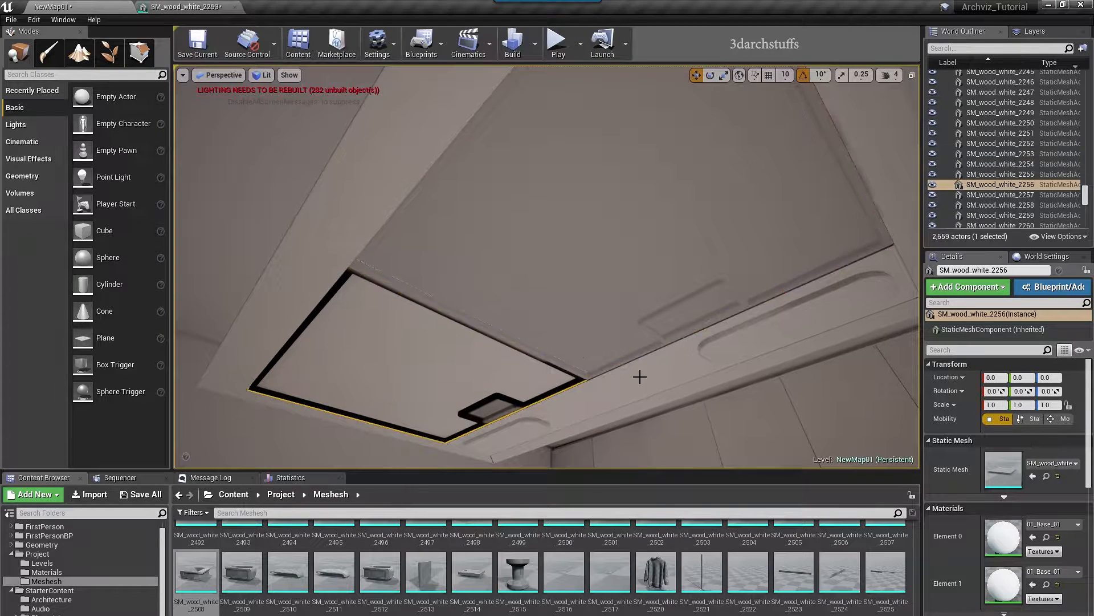
{"action": "double_click", "coordinate": [1012, 476]}
{"action": "left_click", "coordinate": [549, 44]}
{"action": "left_click", "coordinate": [544, 101]}
{"action": "left_click_drag", "start_coordinate": [944, 392], "coordinate": [924, 393]}
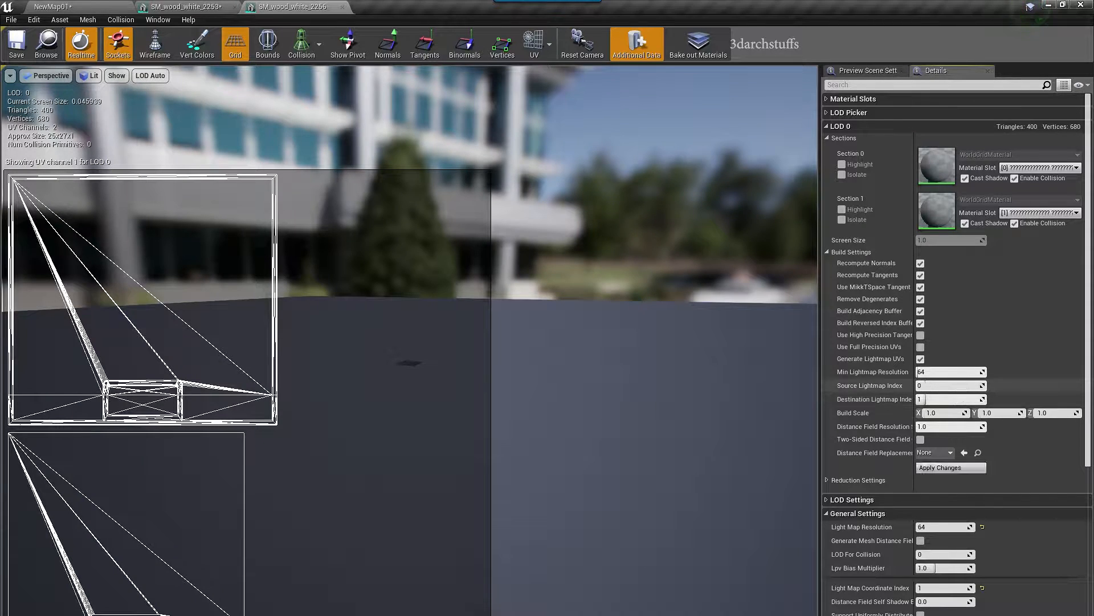
{"action": "left_click", "coordinate": [941, 467]}
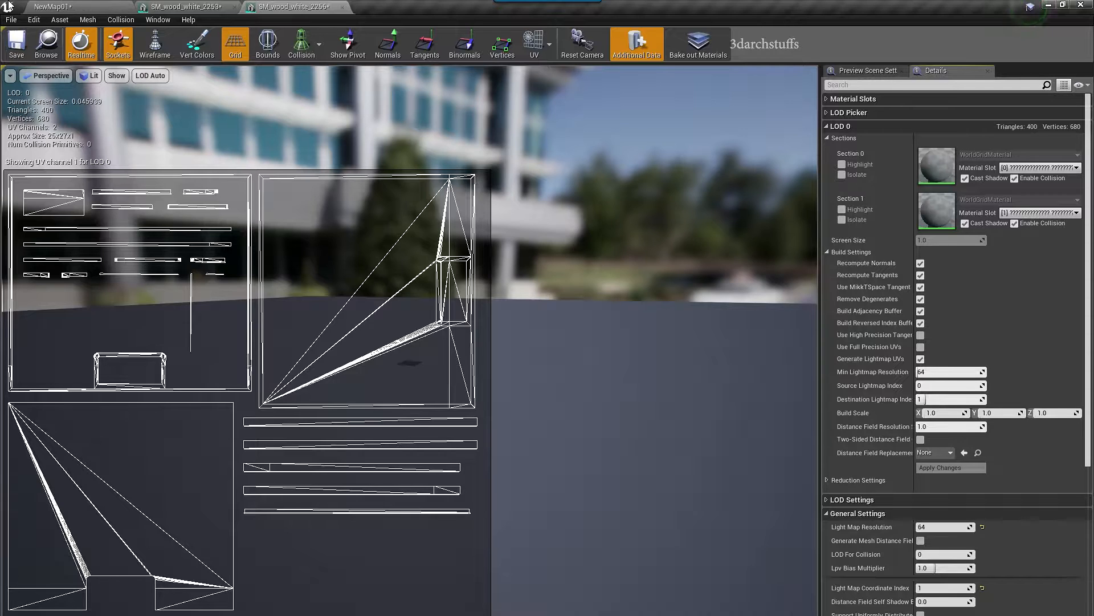
{"action": "left_click", "coordinate": [53, 7]}
- Generate lightmap UVs for the mesh SM_wood_white_2340 in the bedroom
{"action": "right_click_drag", "start_coordinate": [549, 268], "coordinate": [536, 228]}
{"action": "right_click_drag", "start_coordinate": [599, 251], "coordinate": [456, 285]}
{"action": "scroll", "coordinate": [626, 214], "scroll_direction": "up", "scroll_amount": 3}
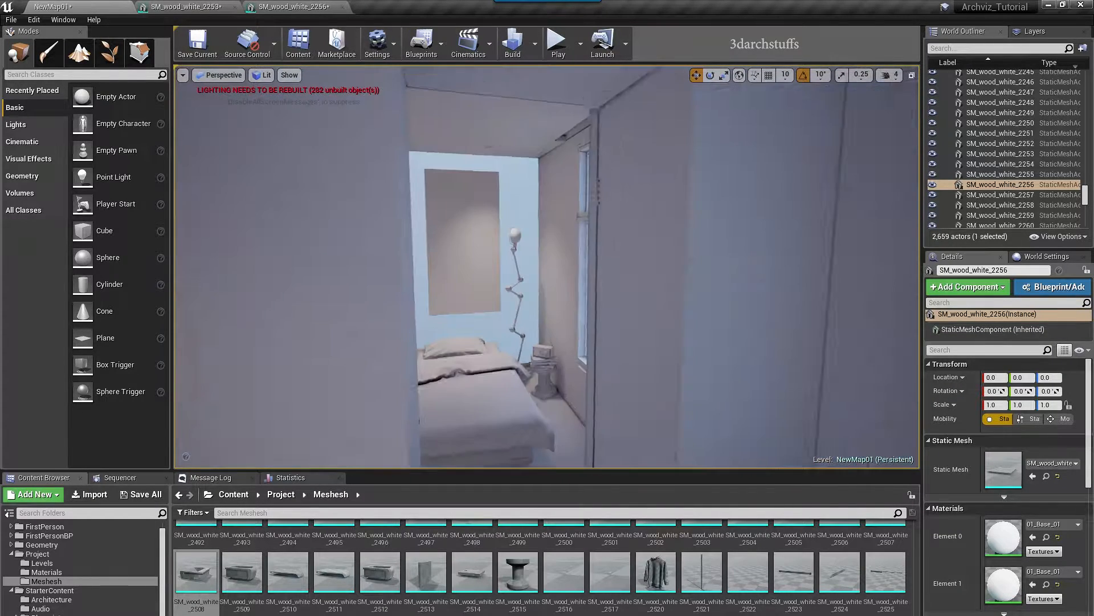
{"action": "scroll", "coordinate": [597, 233], "scroll_direction": "up", "scroll_amount": 3}
{"action": "scroll", "coordinate": [597, 232], "scroll_direction": "up", "scroll_amount": 3}
{"action": "scroll", "coordinate": [591, 218], "scroll_direction": "up", "scroll_amount": 2}
{"action": "right_click_drag", "start_coordinate": [599, 217], "coordinate": [484, 219]}
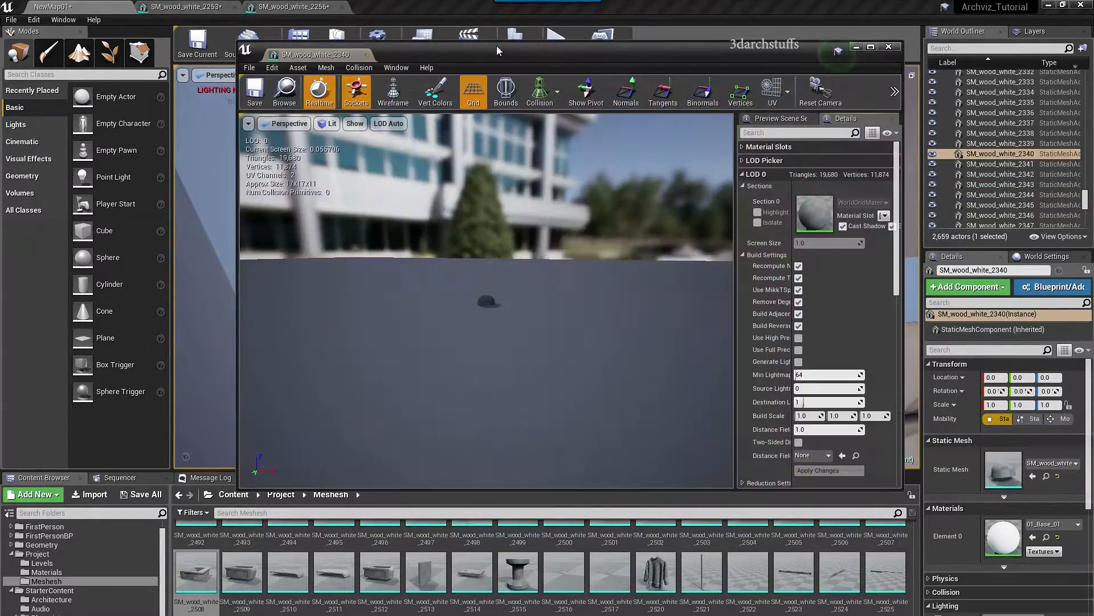
{"action": "double_click", "coordinate": [536, 43]}
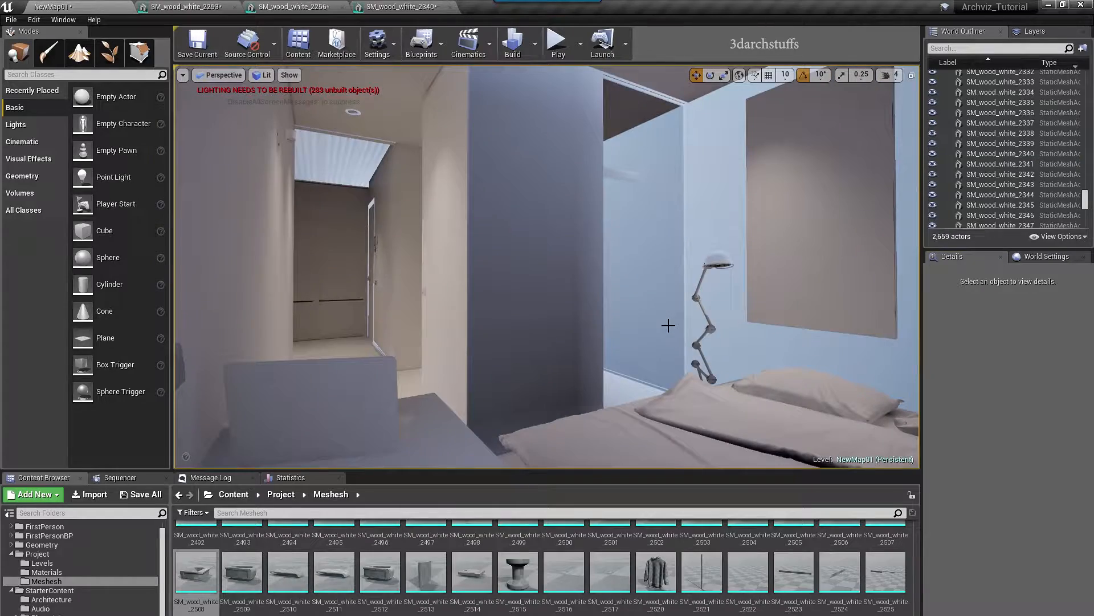
- Save the level and the edited meshes, and build the lighting after checking the Lightmass world settings
{"action": "key", "text": "ctrl+s"}
{"action": "left_click", "coordinate": [535, 43]}
{"action": "left_click", "coordinate": [1038, 257]}
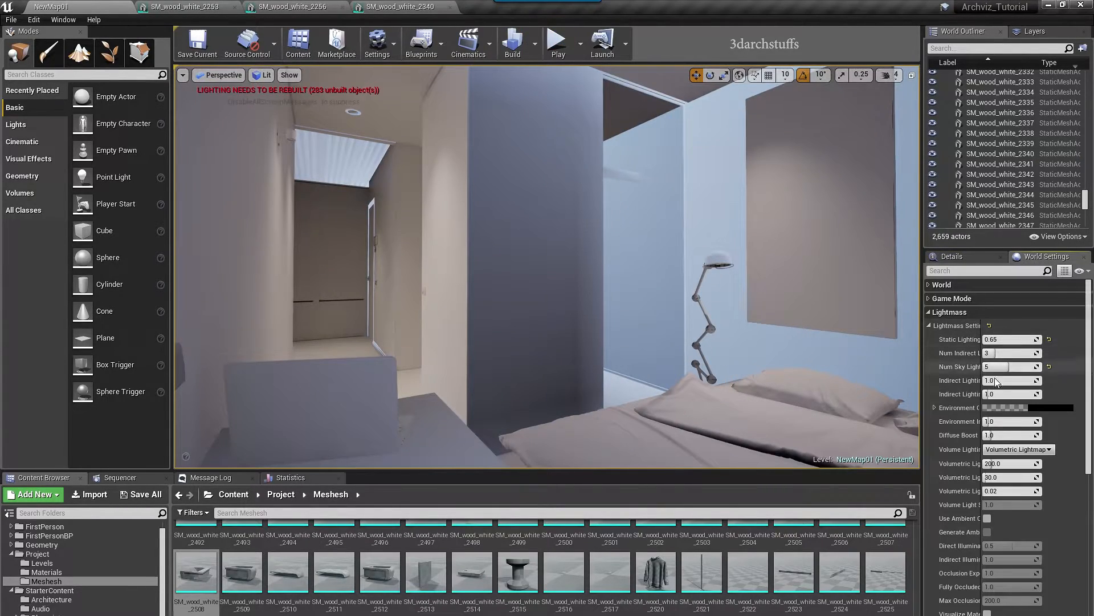
{"action": "left_click", "coordinate": [513, 43]}
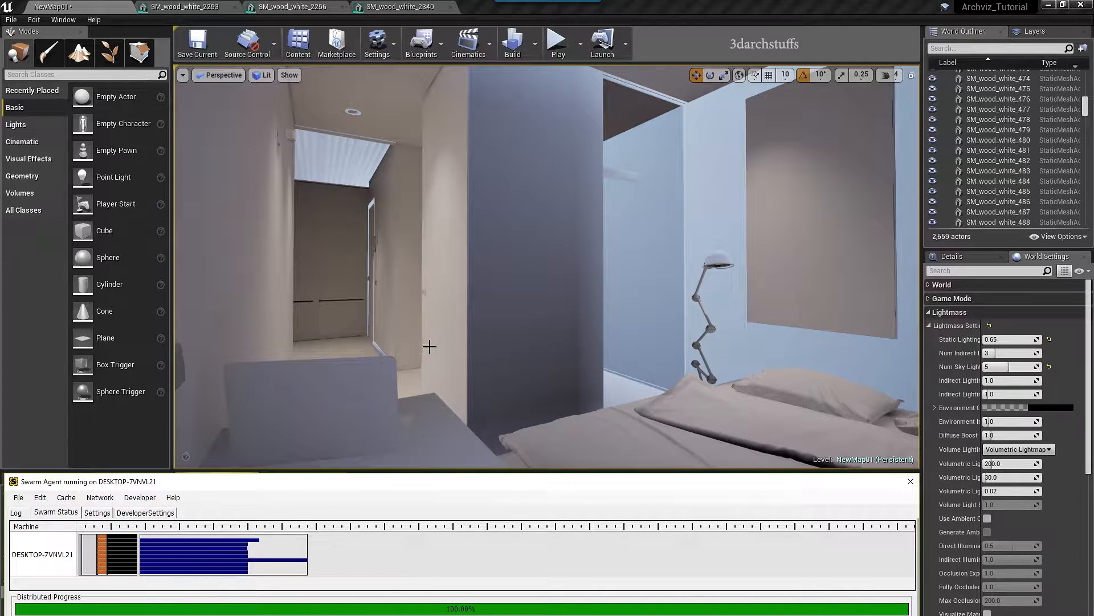
- Generate lightmap UVs for the hallway baseboard SM_wood_white_2144 after viewing its UV Channel 1, and return to the level
{"action": "right_click_drag", "start_coordinate": [609, 286], "coordinate": [513, 245]}
{"action": "right_click_drag", "start_coordinate": [588, 248], "coordinate": [592, 259]}
{"action": "left_click", "coordinate": [614, 294]}
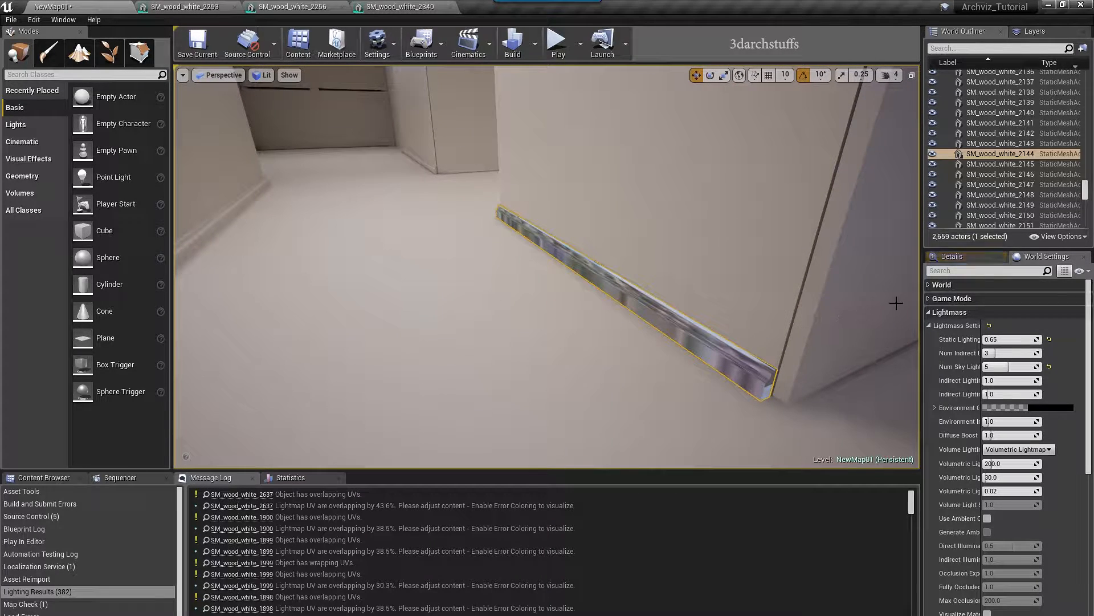
{"action": "left_click", "coordinate": [965, 260]}
{"action": "double_click", "coordinate": [996, 477]}
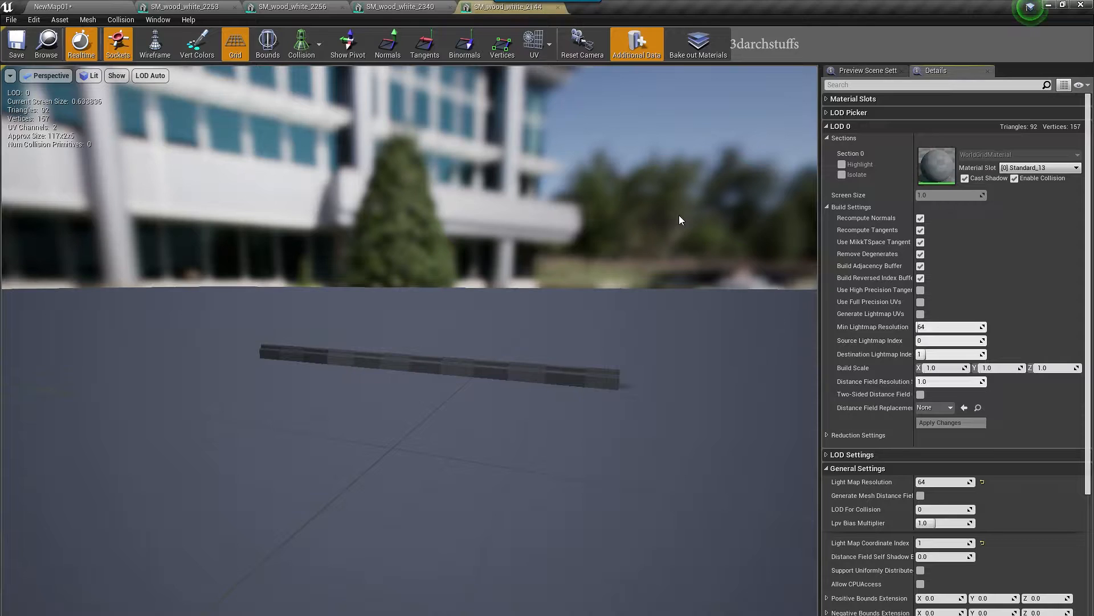
{"action": "left_click", "coordinate": [529, 46]}
{"action": "left_click", "coordinate": [538, 96]}
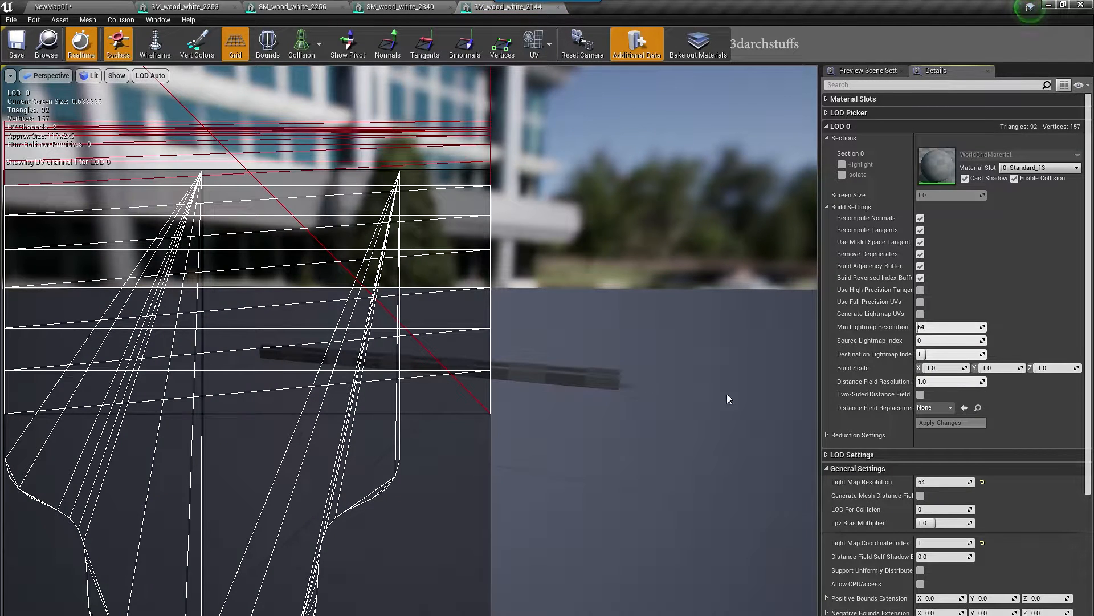
{"action": "left_click", "coordinate": [921, 314]}
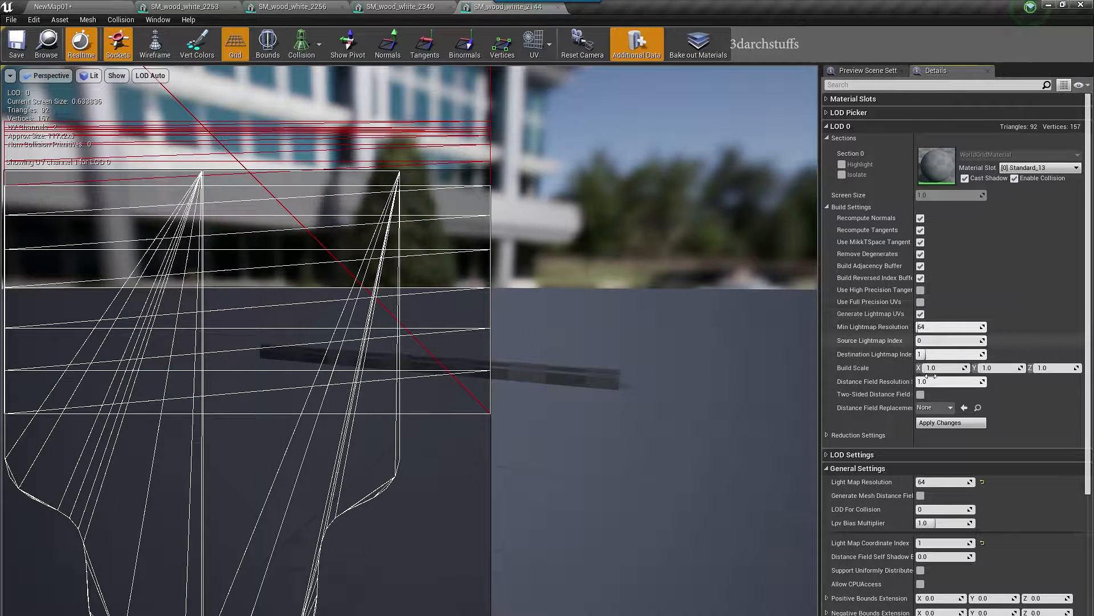
{"action": "left_click", "coordinate": [923, 420]}
{"action": "left_click", "coordinate": [94, 7]}
- Generate lightmap UVs for SM_wood_white_1841, the panel at the head of the door opening, with its UV Channel 1 displayed
{"action": "right_click_drag", "start_coordinate": [477, 243], "coordinate": [419, 200]}
{"action": "key", "text": "Escape"}
{"action": "scroll", "coordinate": [482, 244], "scroll_direction": "down", "scroll_amount": 4}
{"action": "right_click_drag", "start_coordinate": [484, 244], "coordinate": [562, 273]}
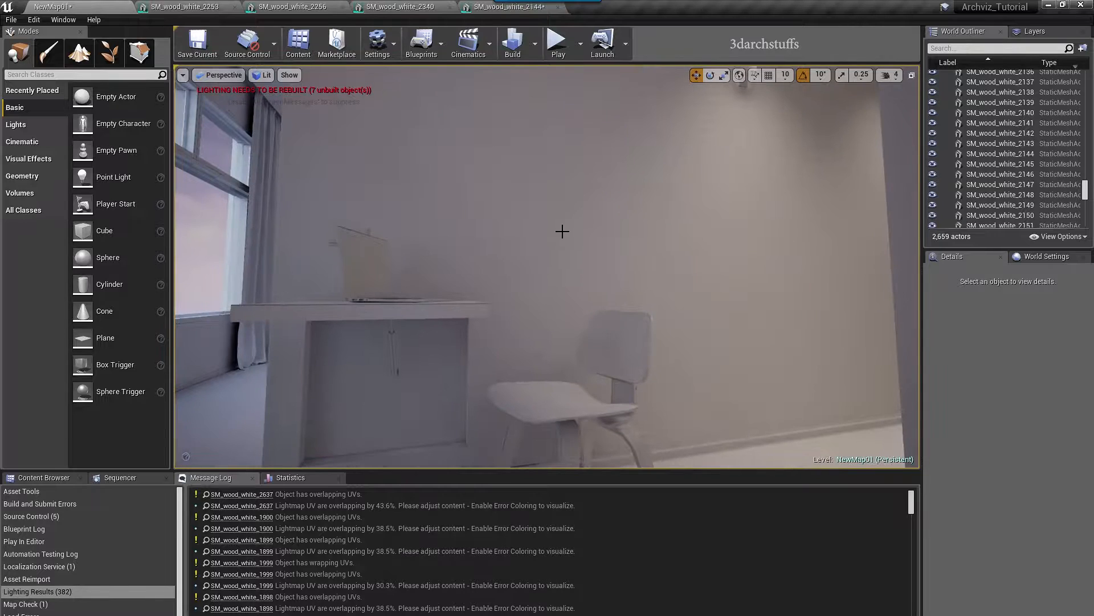
{"action": "right_click_drag", "start_coordinate": [526, 228], "coordinate": [413, 273]}
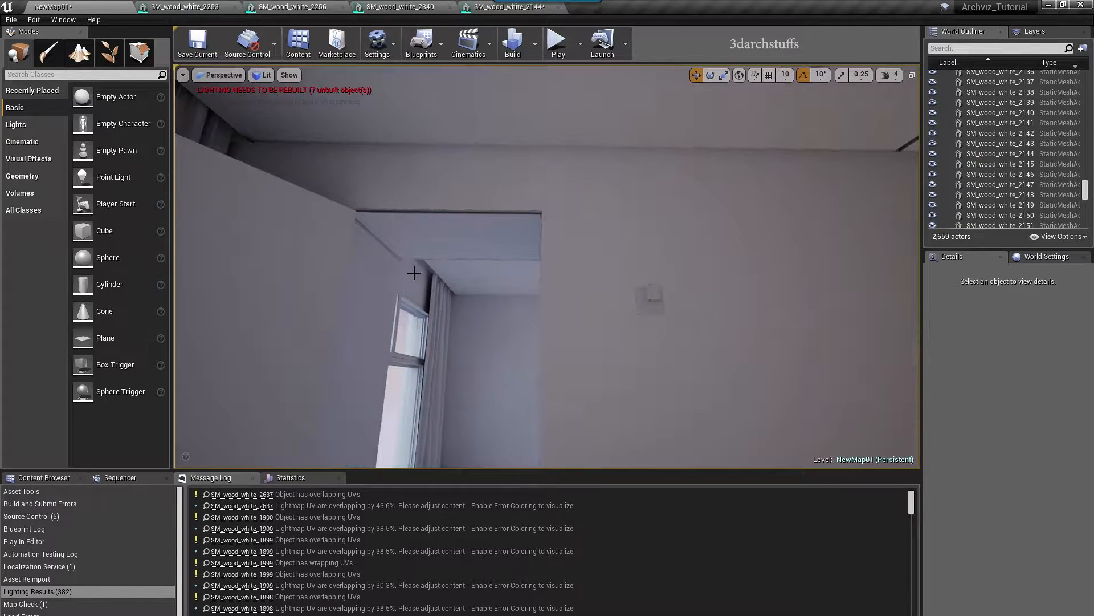
{"action": "left_click", "coordinate": [416, 230]}
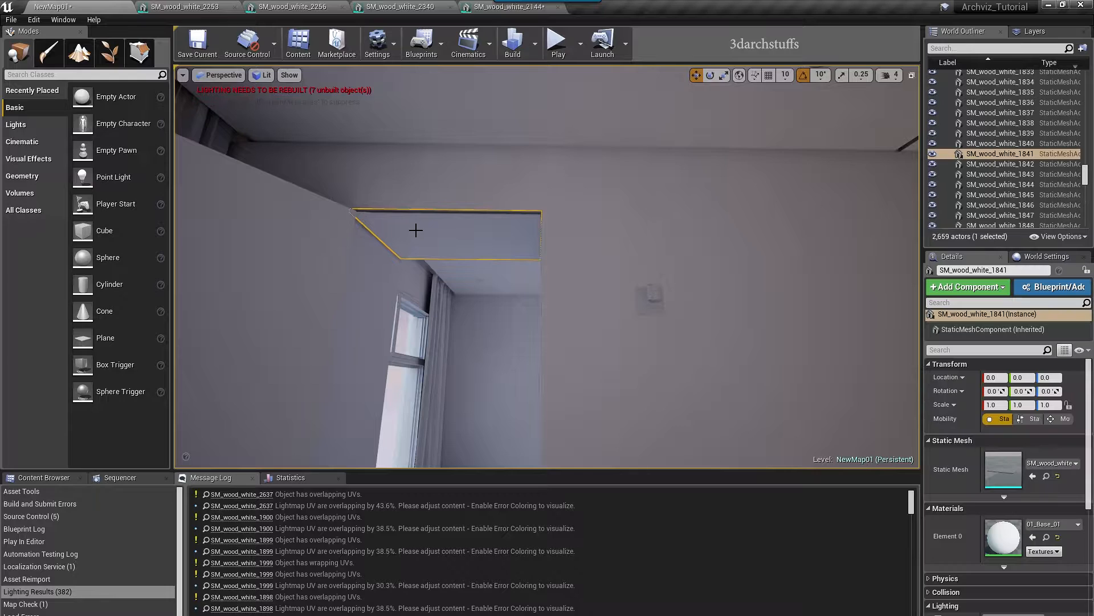
{"action": "double_click", "coordinate": [998, 471]}
{"action": "left_click", "coordinate": [536, 44]}
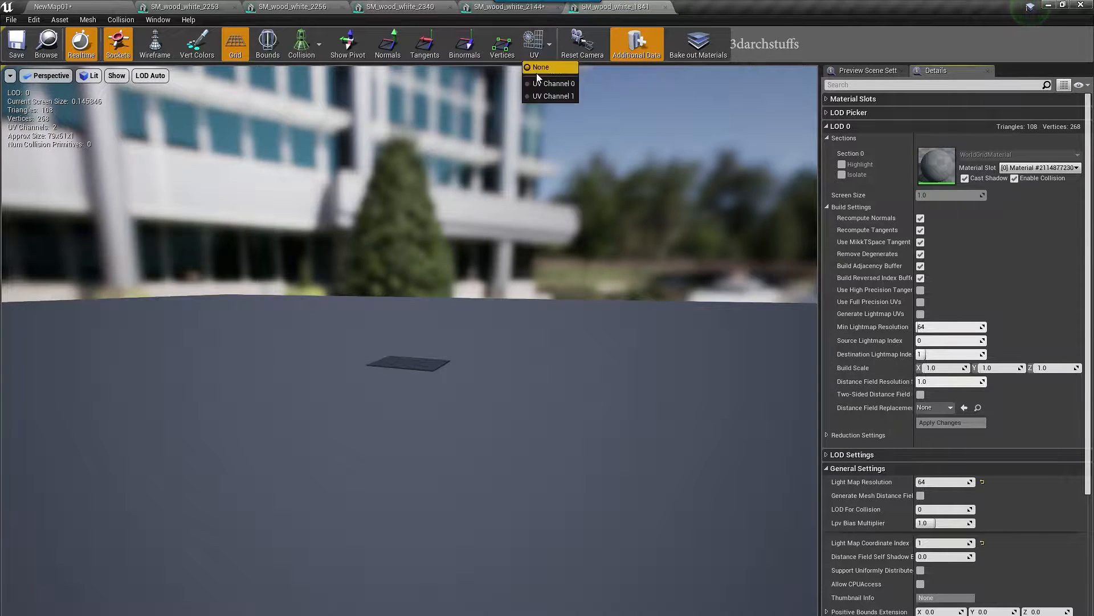
{"action": "left_click", "coordinate": [538, 94]}
{"action": "left_click", "coordinate": [920, 314]}
{"action": "left_click", "coordinate": [952, 422]}
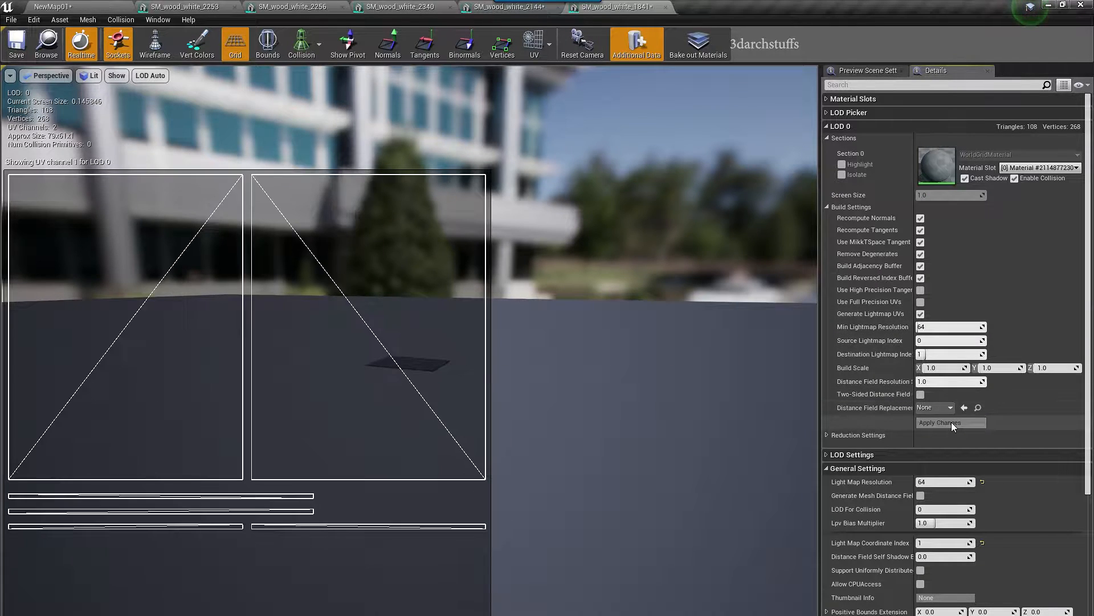
{"action": "left_click", "coordinate": [116, 6]}
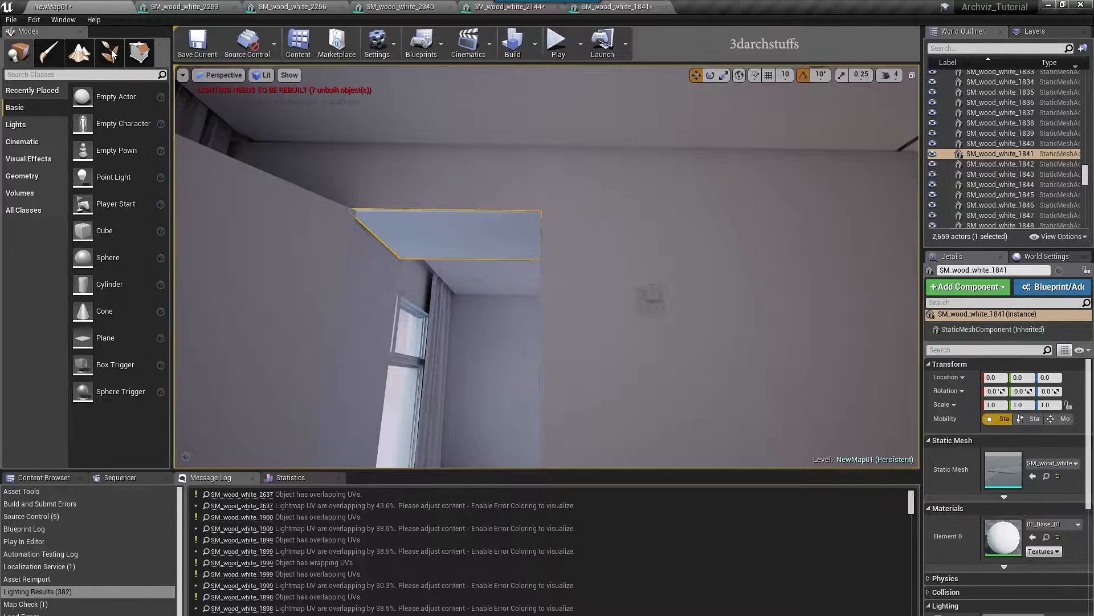
- Check UV Channel 1 of the living room wall mesh SM_wood_white_2556 and return to the level
{"action": "mouse_move", "coordinate": [458, 234]}
{"action": "right_mouse_down"}
{"action": "mouse_move", "coordinate": [463, 256]}
{"action": "mouse_move", "coordinate": [450, 251]}
{"action": "mouse_move", "coordinate": [469, 245]}
{"action": "right_mouse_up"}
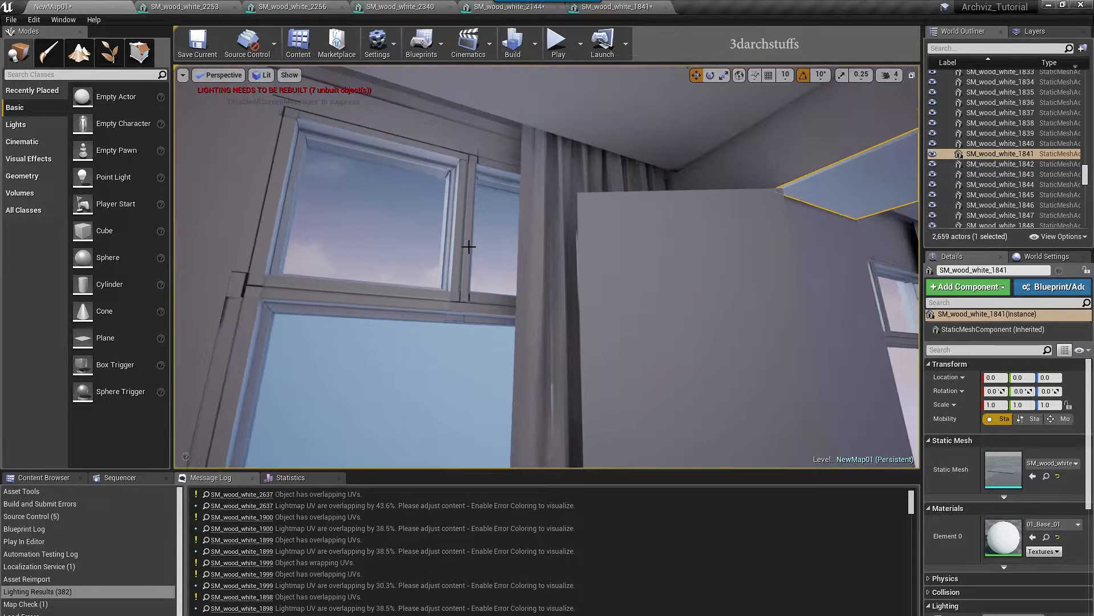
{"action": "scroll", "coordinate": [494, 240], "scroll_direction": "down", "scroll_amount": 4}
{"action": "mouse_move", "coordinate": [577, 236]}
{"action": "right_mouse_down"}
{"action": "mouse_move", "coordinate": [593, 242]}
{"action": "mouse_move", "coordinate": [619, 227]}
{"action": "mouse_move", "coordinate": [555, 233]}
{"action": "mouse_move", "coordinate": [564, 246]}
{"action": "right_mouse_up"}
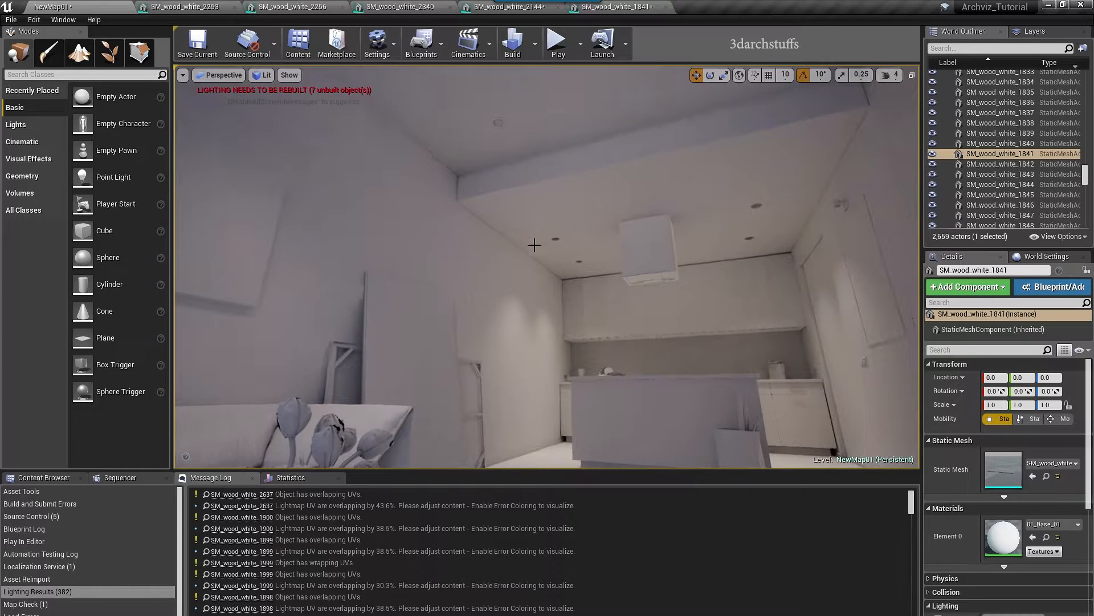
{"action": "right_click_drag", "start_coordinate": [490, 189], "coordinate": [724, 331]}
{"action": "right_click_drag", "start_coordinate": [496, 285], "coordinate": [518, 222]}
{"action": "left_click", "coordinate": [500, 236]}
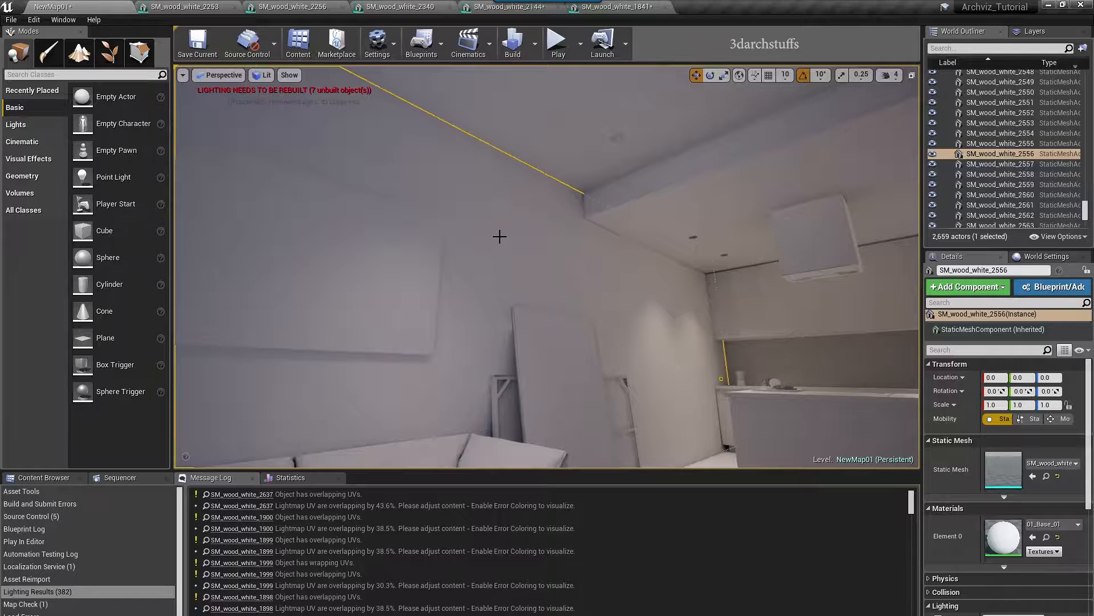
{"action": "double_click", "coordinate": [993, 467]}
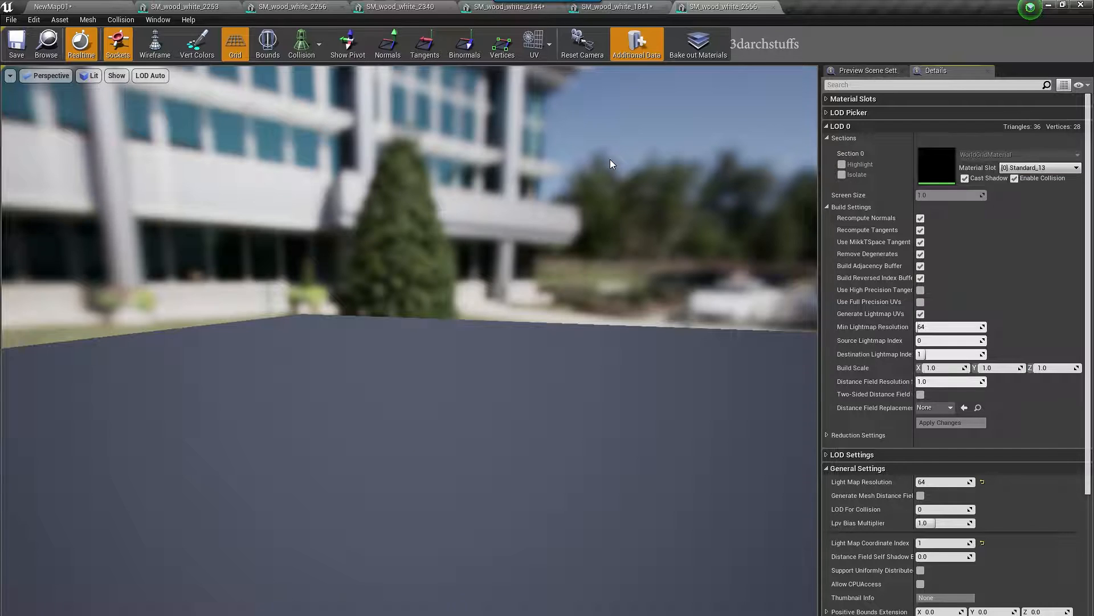
{"action": "left_click", "coordinate": [538, 39]}
{"action": "left_click", "coordinate": [546, 90]}
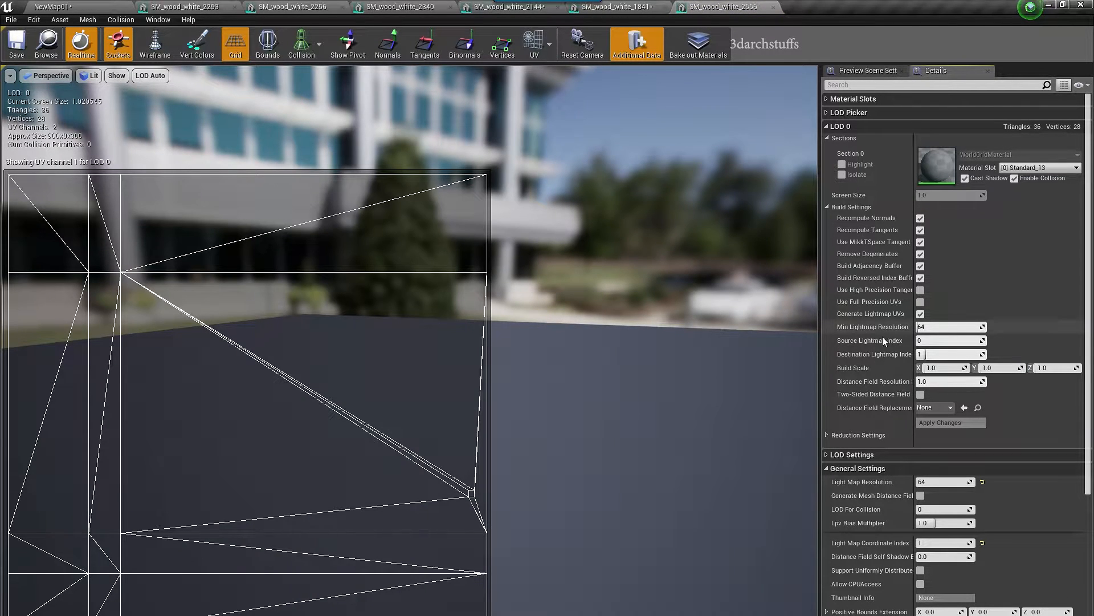
{"action": "left_click", "coordinate": [94, 7]}
- Inspect UV Channel 1 of SM_wood_white_1701, the frame standing behind the leaning board
{"action": "mouse_move", "coordinate": [574, 228]}
{"action": "right_mouse_down"}
{"action": "mouse_move", "coordinate": [587, 226]}
{"action": "mouse_move", "coordinate": [574, 228]}
{"action": "right_mouse_up"}
{"action": "scroll", "coordinate": [575, 228], "scroll_direction": "up", "scroll_amount": 6}
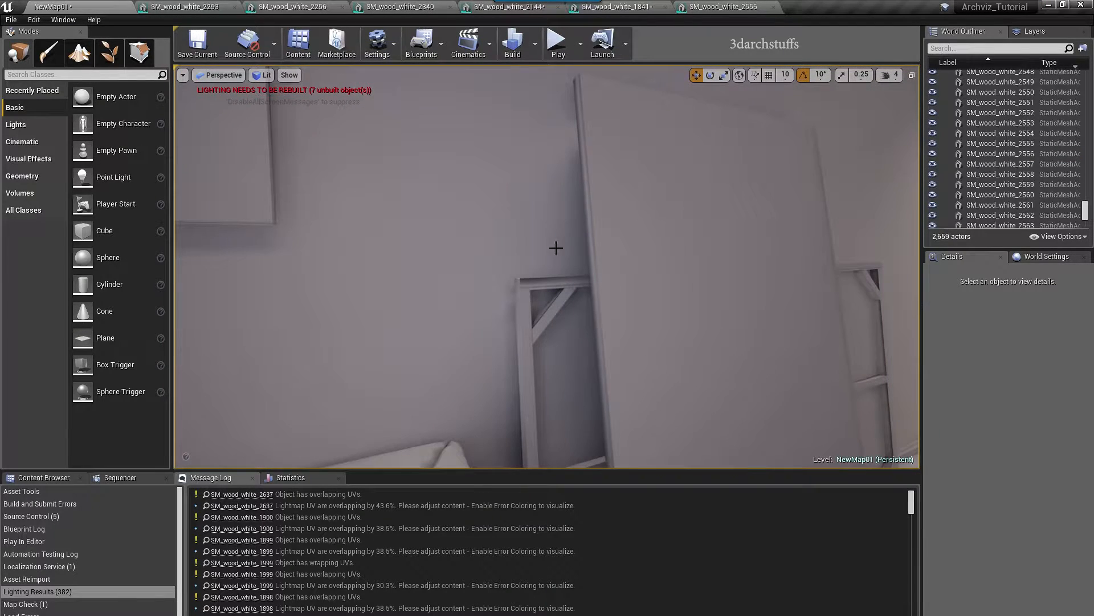
{"action": "left_click", "coordinate": [534, 286]}
{"action": "double_click", "coordinate": [998, 474]}
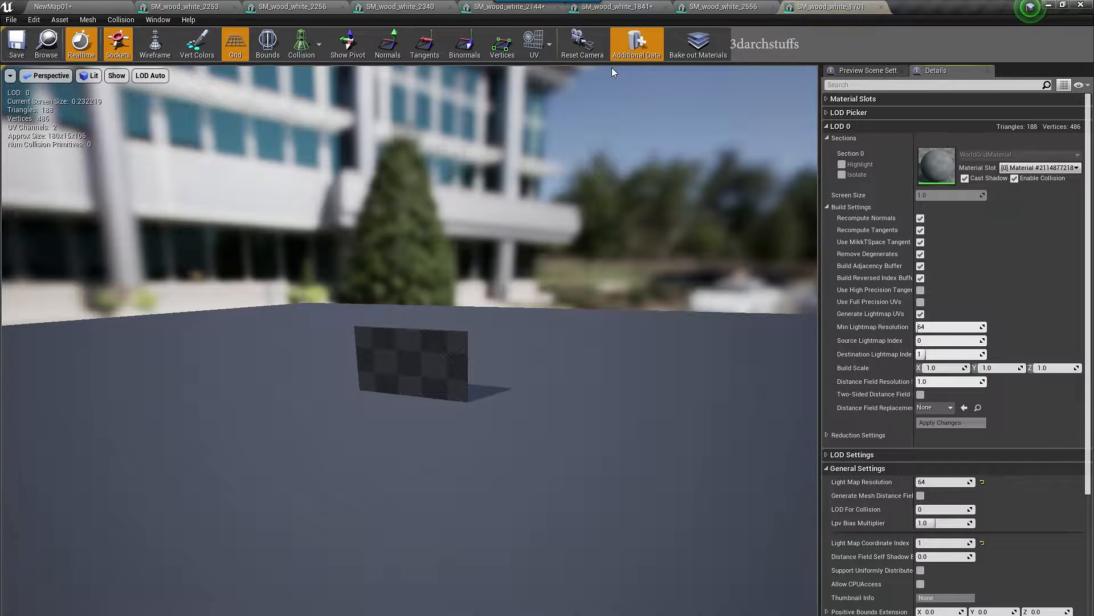
{"action": "left_click", "coordinate": [534, 43]}
{"action": "left_click", "coordinate": [543, 97]}
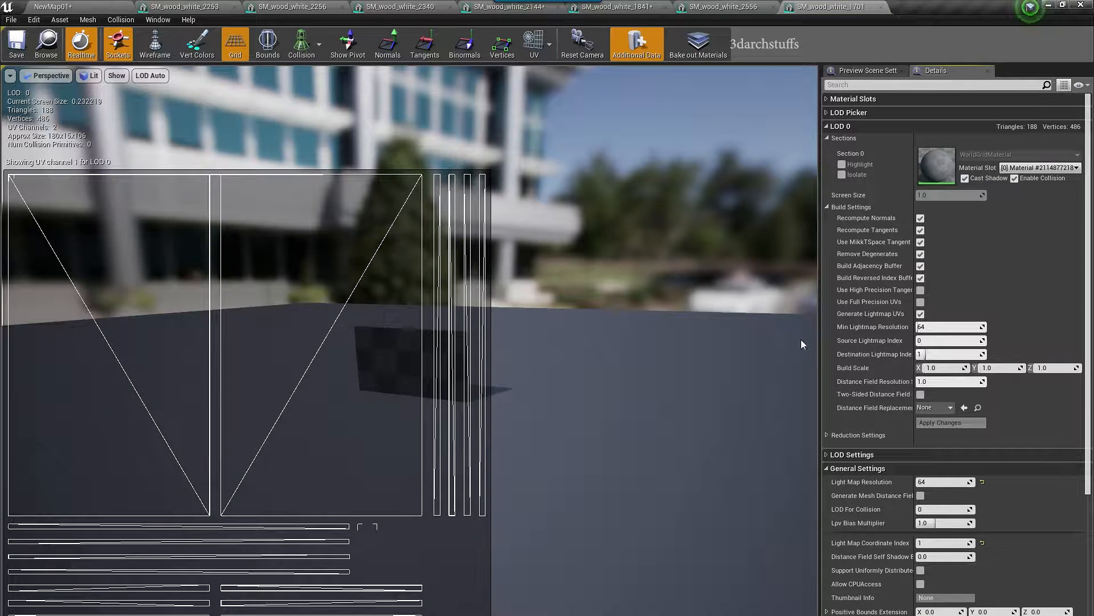
{"action": "left_click", "coordinate": [69, 6]}
- Open the baseboard mesh SM_wood_white_33 beside the kitchen cabinets for editing and dock its editor in the main window
{"action": "right_click_drag", "start_coordinate": [529, 258], "coordinate": [625, 257]}
{"action": "right_click_drag", "start_coordinate": [556, 269], "coordinate": [604, 262]}
{"action": "key", "text": "Escape"}
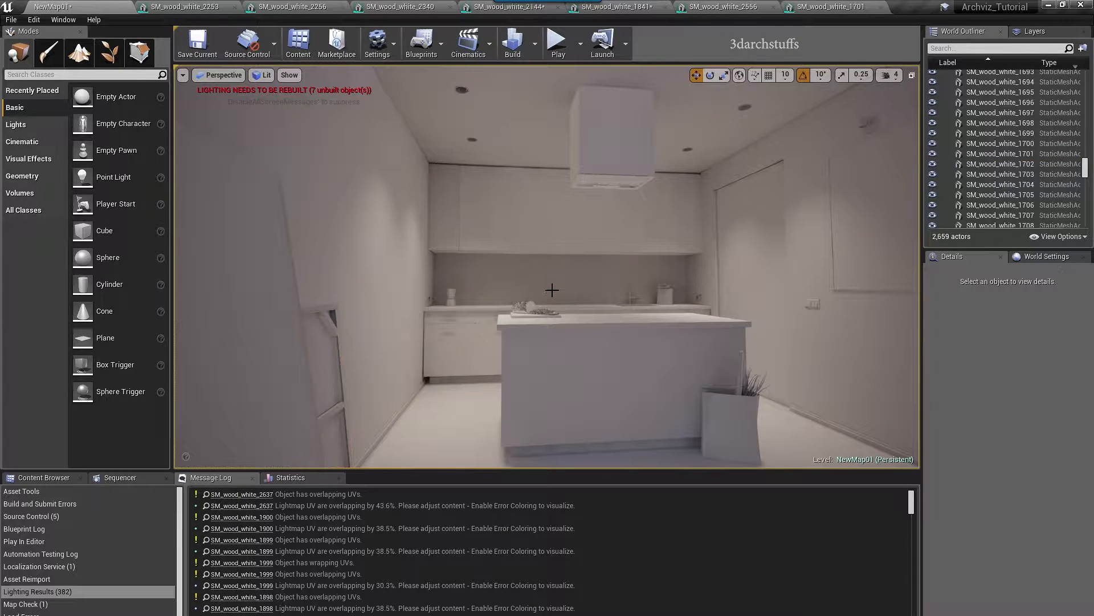
{"action": "scroll", "coordinate": [550, 293], "scroll_direction": "up", "scroll_amount": 6}
{"action": "right_click_drag", "start_coordinate": [550, 293], "coordinate": [442, 393]}
{"action": "key", "text": "alt+Tab"}
{"action": "left_click", "coordinate": [13, 514]}
{"action": "scroll", "coordinate": [57, 561], "scroll_direction": "up", "scroll_amount": 2}
{"action": "left_click", "coordinate": [639, 332]}
{"action": "right_click_drag", "start_coordinate": [639, 332], "coordinate": [693, 374]}
{"action": "left_click", "coordinate": [611, 378]}
{"action": "scroll", "coordinate": [577, 364], "scroll_direction": "up", "scroll_amount": 4}
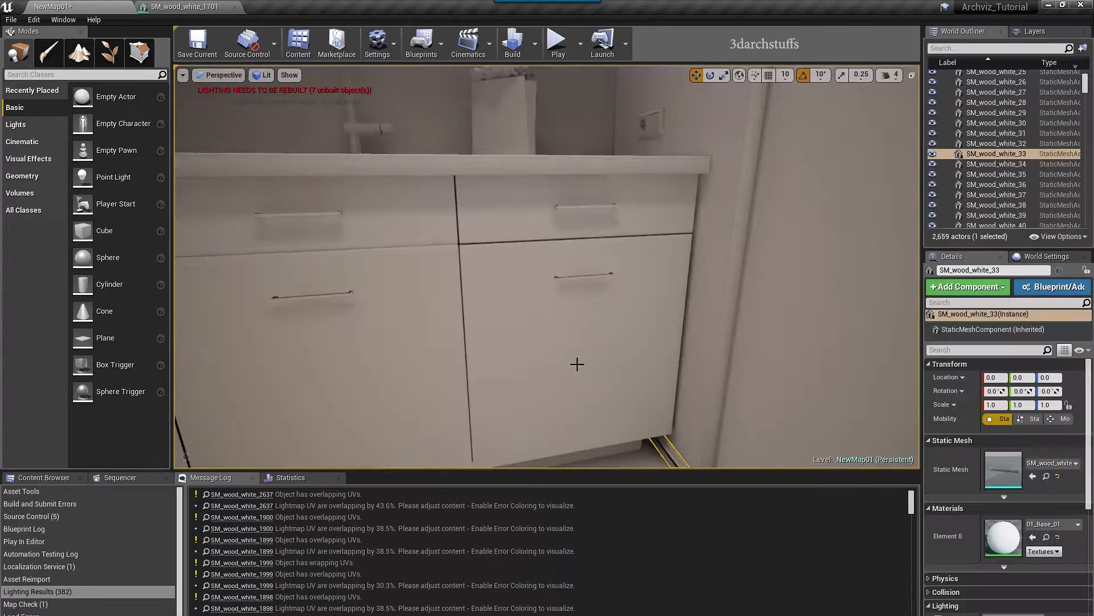
{"action": "right_click_drag", "start_coordinate": [578, 364], "coordinate": [627, 404]}
{"action": "double_click", "coordinate": [1003, 464]}
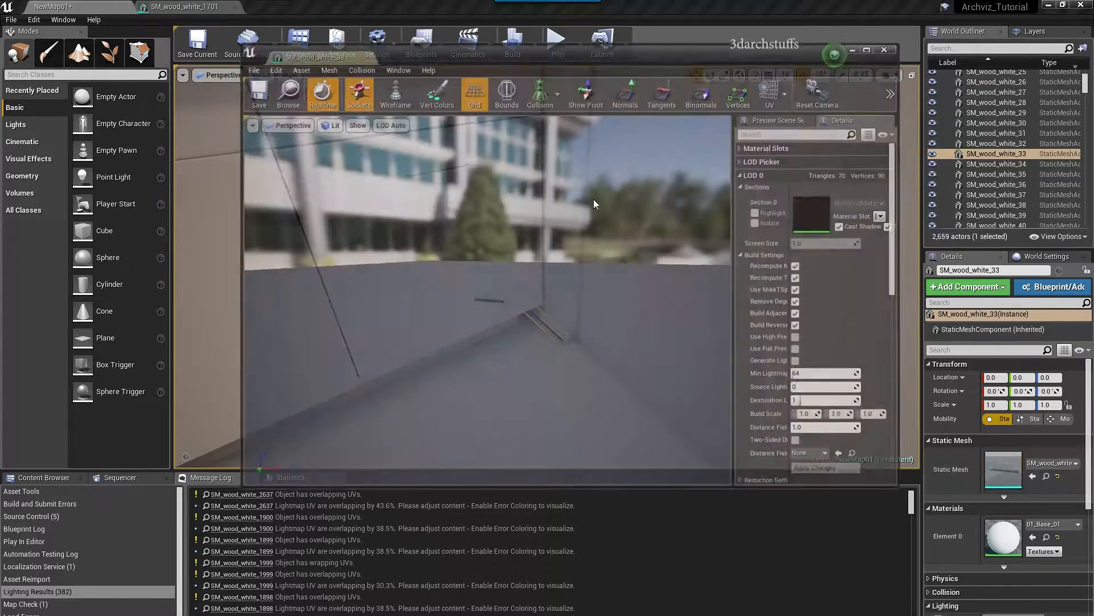
{"action": "left_click_drag", "start_coordinate": [332, 59], "coordinate": [259, 7]}
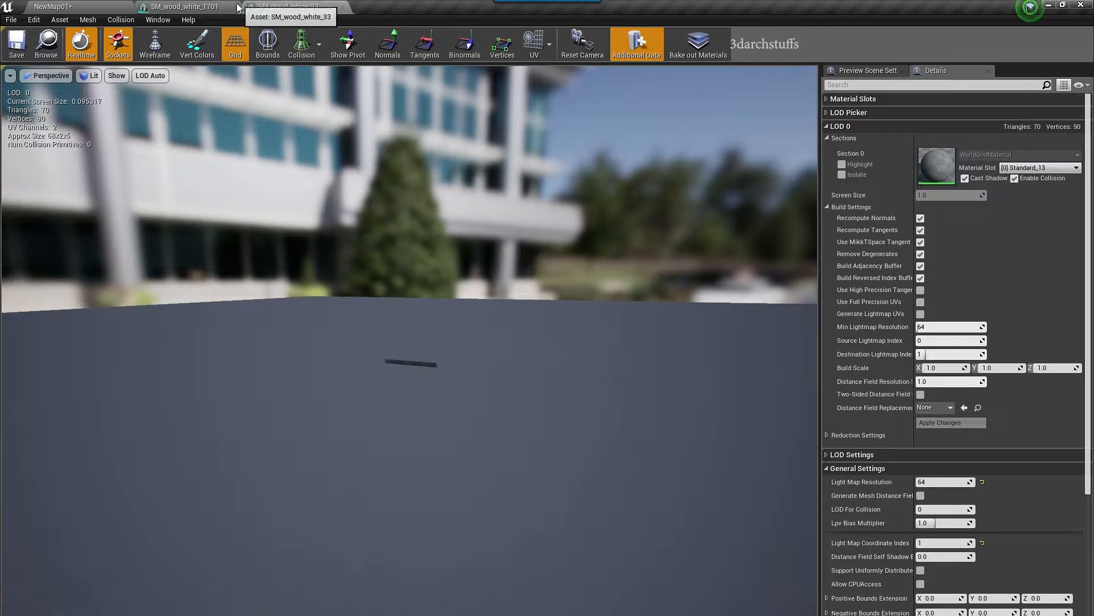
- Close the open mesh editors, reopen SM_wood_white_33, and return to the level
{"action": "left_click", "coordinate": [235, 7]}
{"action": "left_click", "coordinate": [237, 7]}
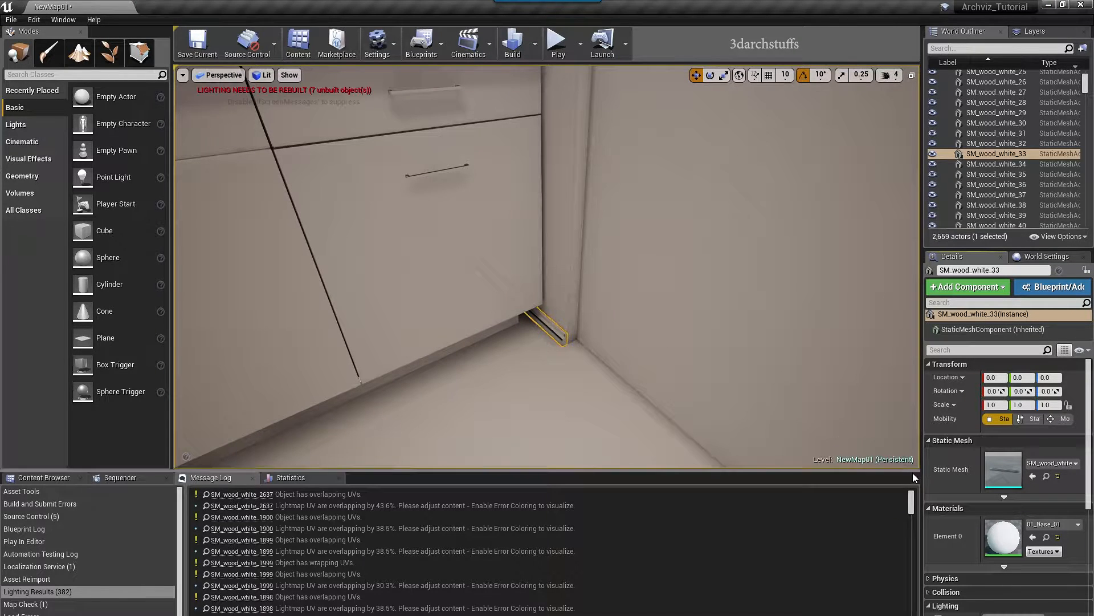
{"action": "key", "text": "ctrl+e"}
{"action": "left_click", "coordinate": [60, 6]}
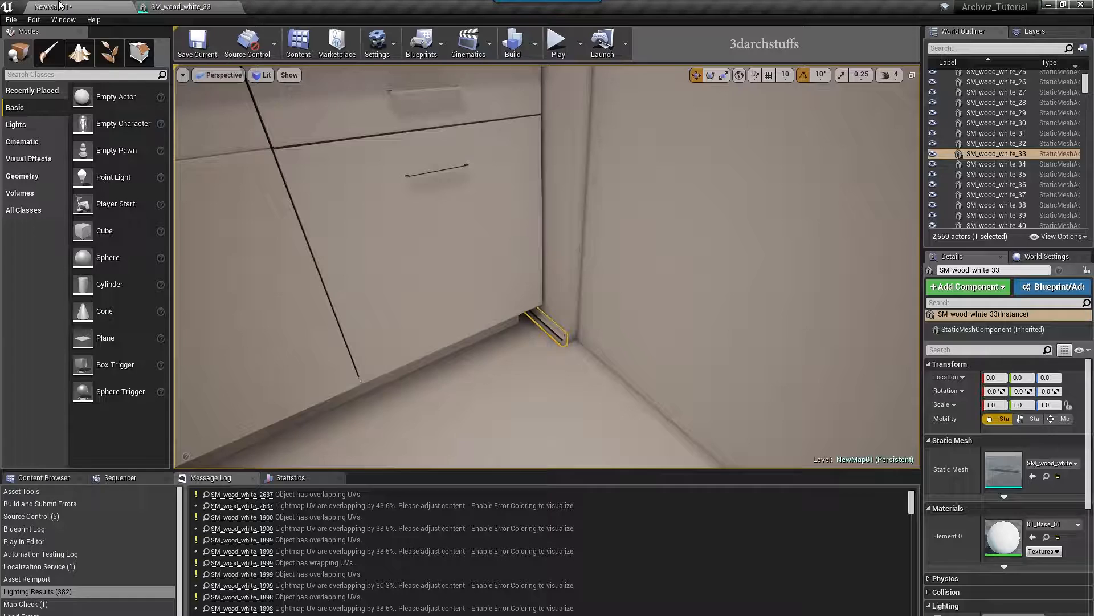
- Generate lightmap UVs for the kitchen cabinet's bottom panel SM_wood_white_1641, docking its editor and displaying UV Channel 1
{"action": "left_click_drag", "start_coordinate": [439, 289], "coordinate": [464, 281], "text": "alt"}
{"action": "key", "text": "f"}
{"action": "left_click_drag", "start_coordinate": [597, 344], "coordinate": [718, 296], "text": "alt"}
{"action": "left_click_drag", "start_coordinate": [564, 205], "coordinate": [567, 197], "text": "alt"}
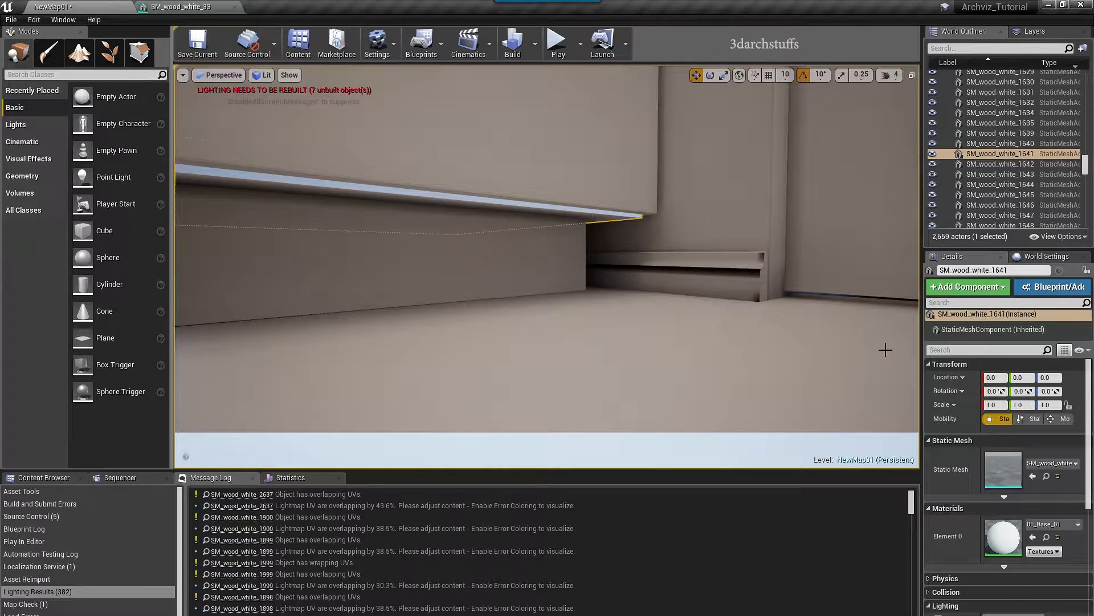
{"action": "double_click", "coordinate": [997, 466]}
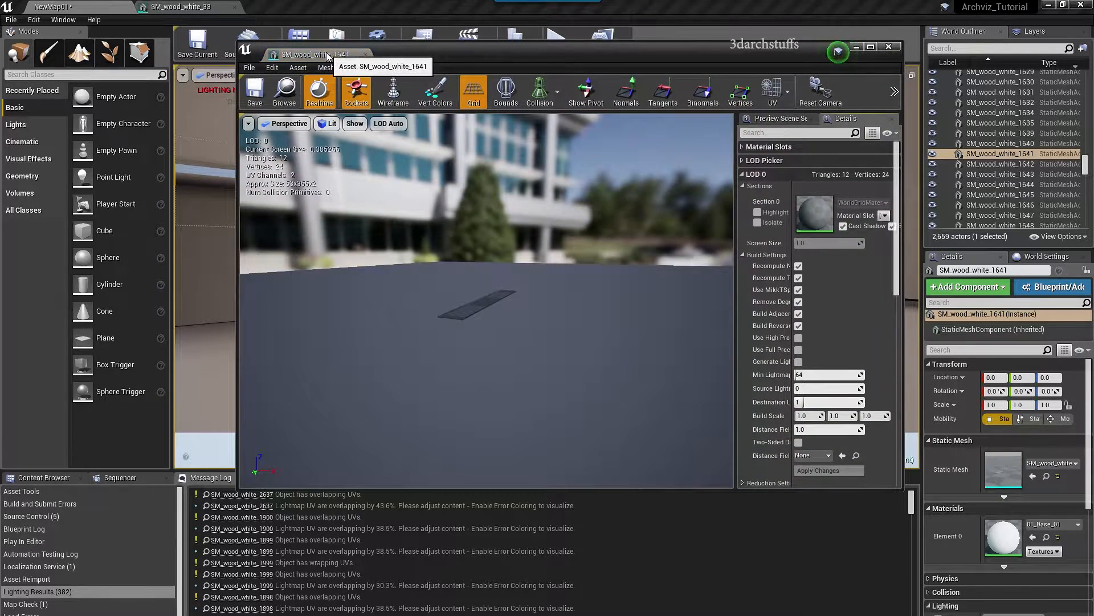
{"action": "left_click_drag", "start_coordinate": [328, 56], "coordinate": [292, 7]}
{"action": "left_click", "coordinate": [548, 44]}
{"action": "left_click", "coordinate": [552, 94]}
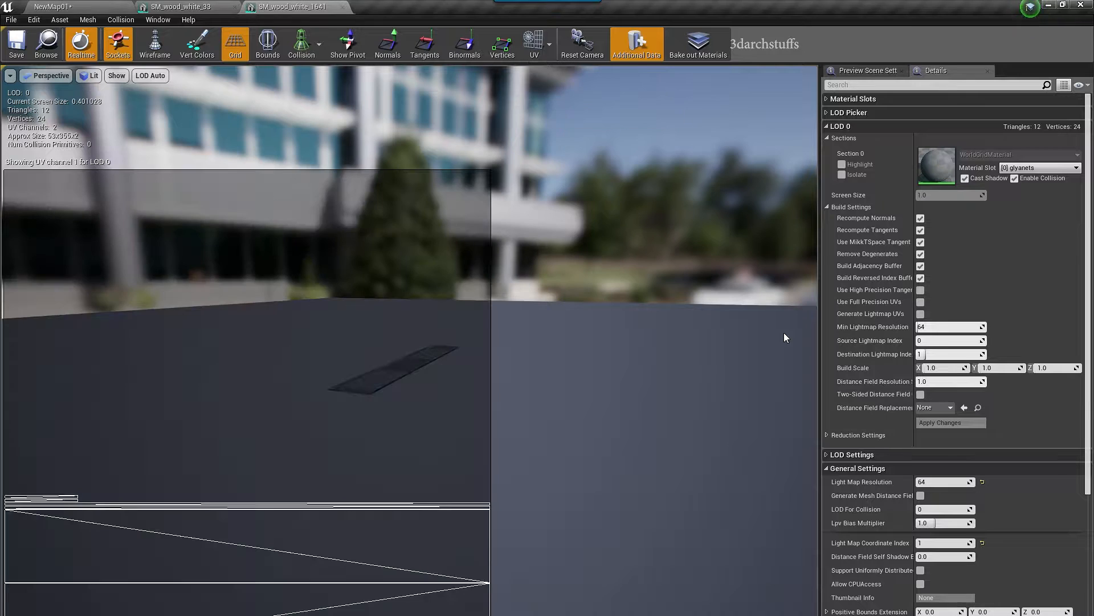
{"action": "left_click", "coordinate": [920, 313]}
{"action": "left_click", "coordinate": [946, 423]}
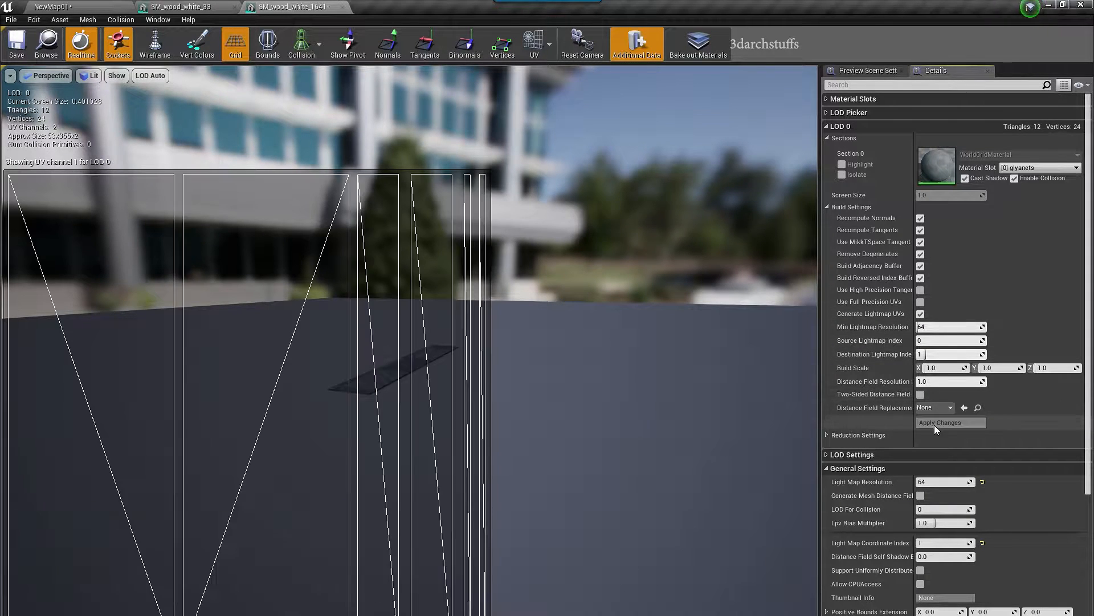
{"action": "left_click", "coordinate": [81, 8]}
- Generate lightmap UVs for the kitchen baseboard SM_wood_white_33 after viewing its UV Channel 1
{"action": "left_click_drag", "start_coordinate": [559, 225], "coordinate": [559, 253], "text": "alt"}
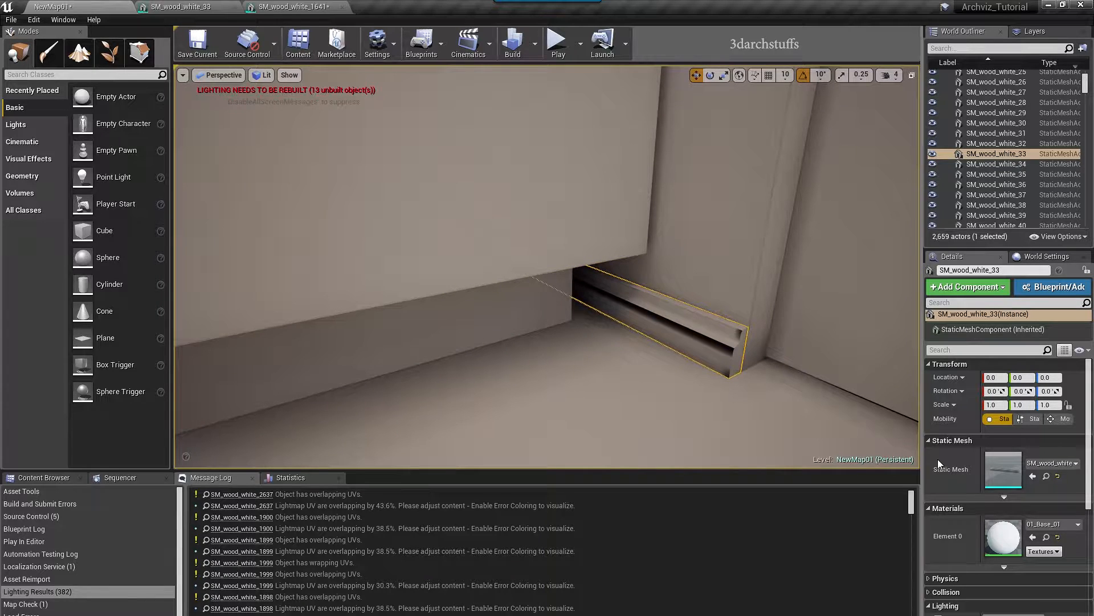
{"action": "double_click", "coordinate": [1002, 469]}
{"action": "left_click", "coordinate": [549, 44]}
{"action": "left_click", "coordinate": [551, 93]}
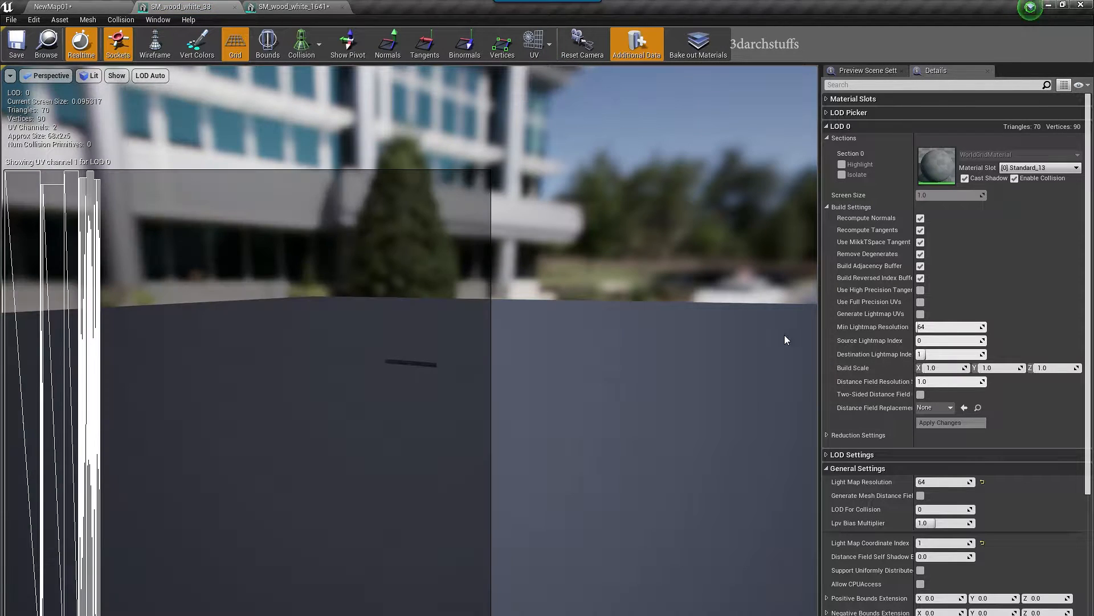
{"action": "left_click", "coordinate": [54, 7]}
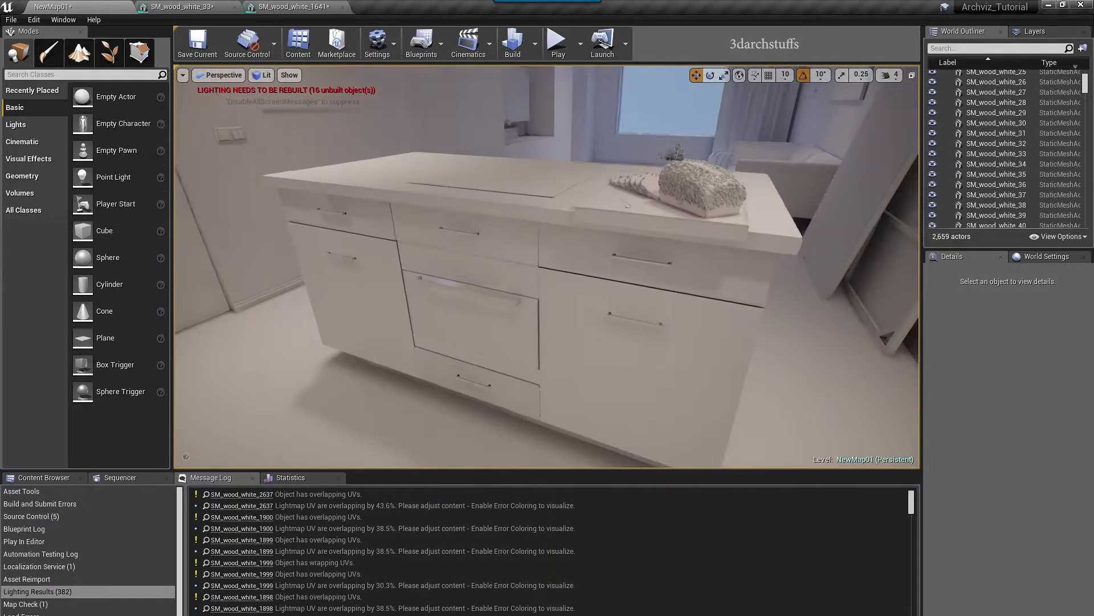
{"action": "left_click", "coordinate": [755, 255]}
{"action": "key", "text": "f"}
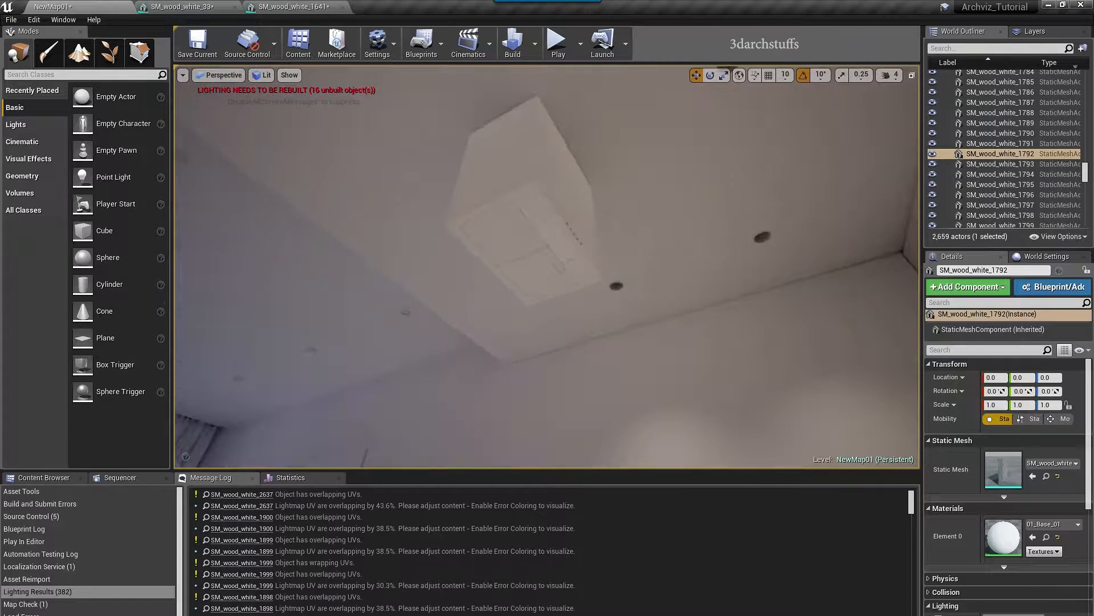
{"action": "scroll", "coordinate": [673, 332], "scroll_direction": "up", "scroll_amount": 5}
{"action": "scroll", "coordinate": [673, 333], "scroll_direction": "down", "scroll_amount": 7}
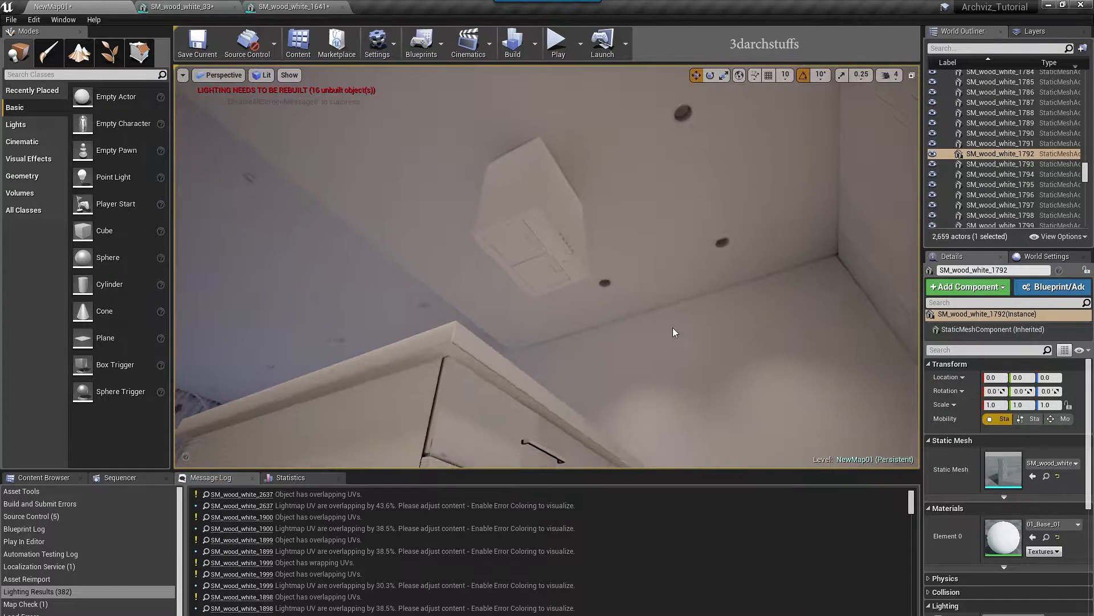
{"action": "right_click_drag", "start_coordinate": [734, 315], "coordinate": [693, 316]}
- Generate lightmap UVs for the kitchen island's base panel SM_wood_white_1798 and return to the level
{"action": "left_click", "coordinate": [523, 408]}
{"action": "left_click", "coordinate": [506, 455]}
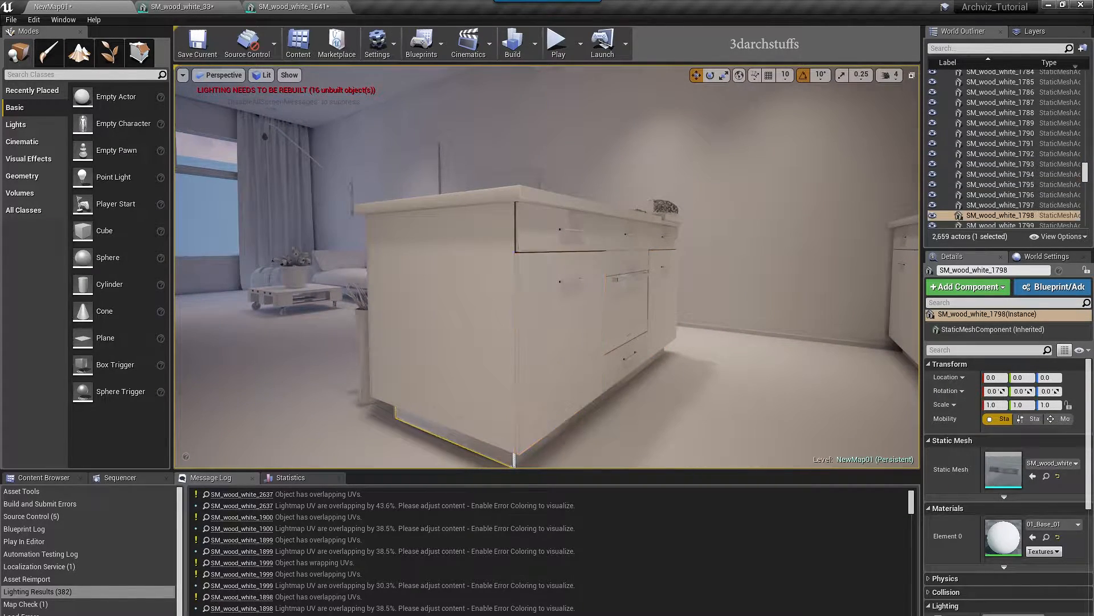
{"action": "key", "text": "f"}
{"action": "key", "text": "ctrl+e"}
{"action": "left_click", "coordinate": [920, 314]}
{"action": "left_click", "coordinate": [941, 422]}
{"action": "left_click", "coordinate": [54, 7]}
- Display UV Channel 1 of the kitchen island mesh SM_wood_white_1800 and generate its lightmap UVs
{"action": "left_click", "coordinate": [560, 374]}
{"action": "key", "text": "ctrl+e"}
{"action": "left_click", "coordinate": [538, 45]}
{"action": "left_click", "coordinate": [553, 95]}
{"action": "left_click", "coordinate": [920, 314]}
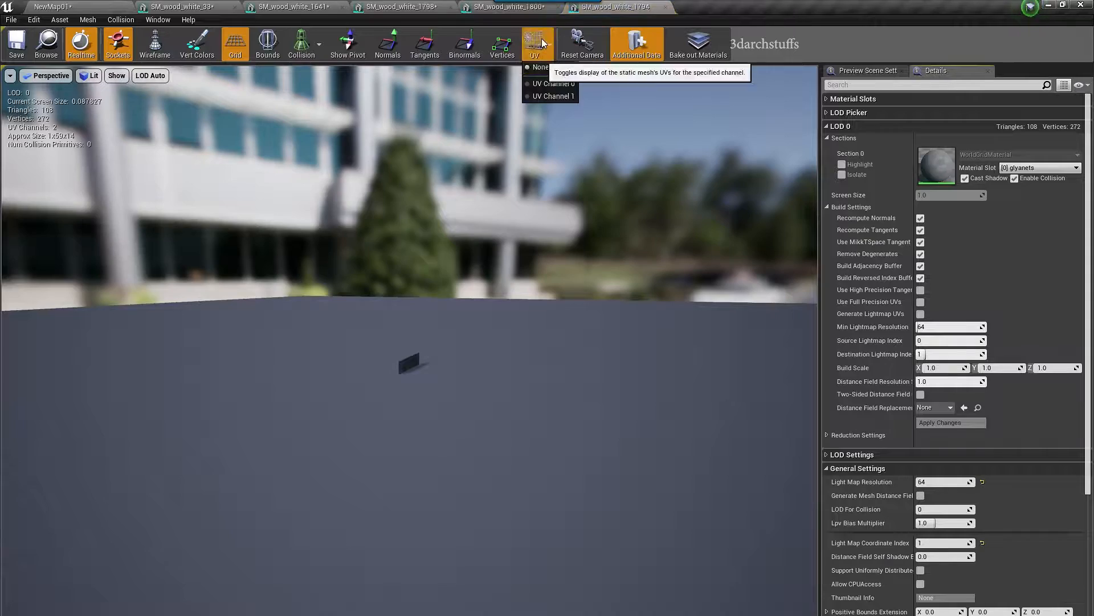
- Generate lightmap UVs for SM_wood_white_1794, SM_wood_white_1795 and SM_wood_white_1456, checking UV Channel 1, and close the open mesh editors
{"action": "left_click", "coordinate": [553, 96]}
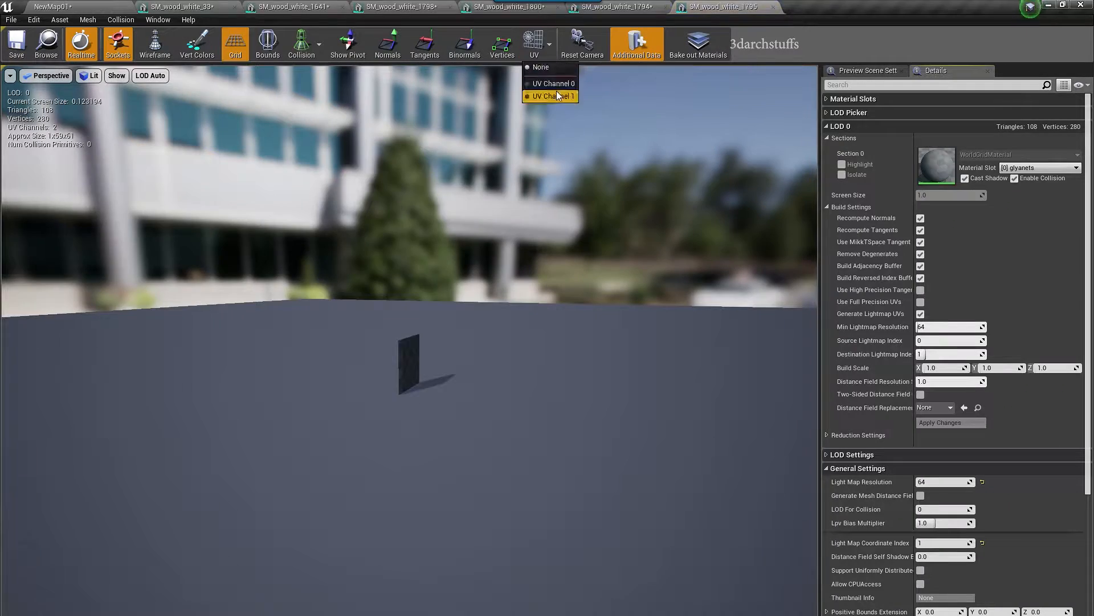
{"action": "left_click", "coordinate": [558, 96]}
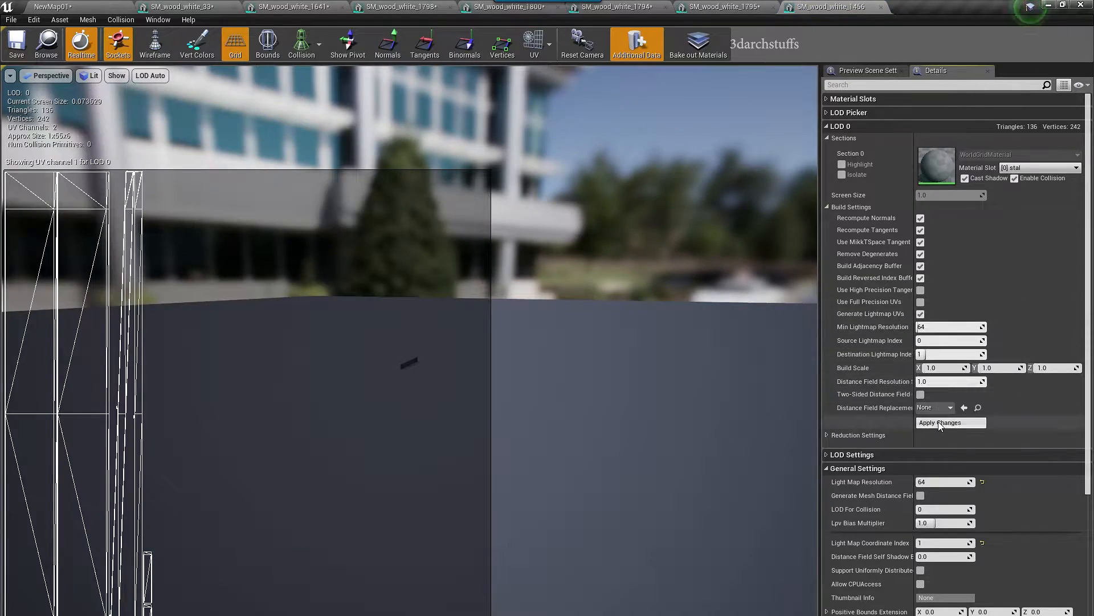
{"action": "left_click", "coordinate": [235, 7]}
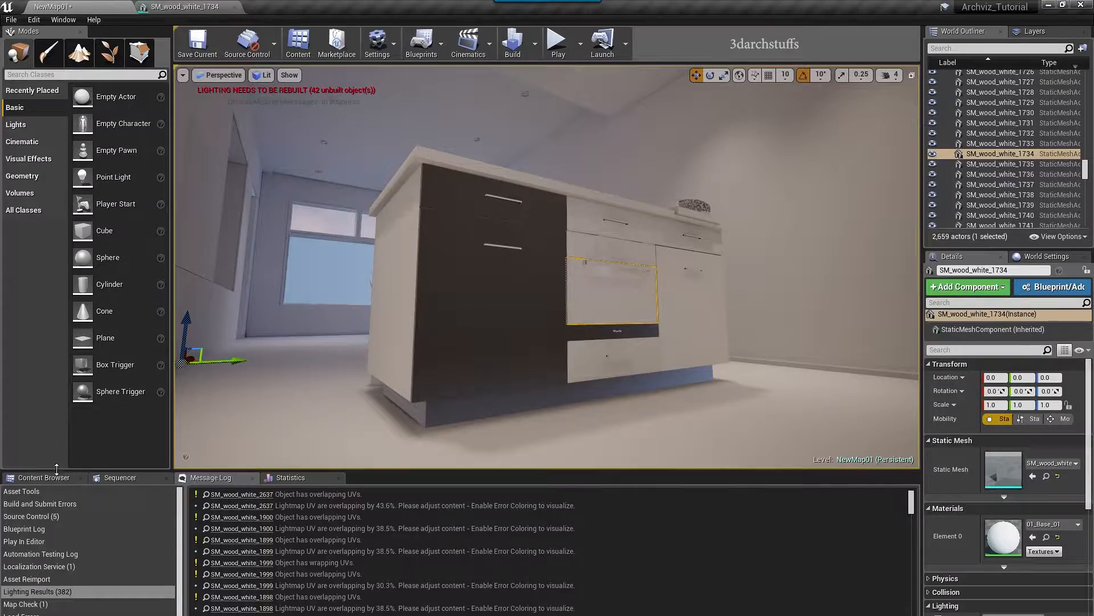
- Search the project content for glass
{"action": "left_click", "coordinate": [44, 478]}
{"action": "left_click", "coordinate": [229, 512]}
{"action": "type", "text": "glass"}
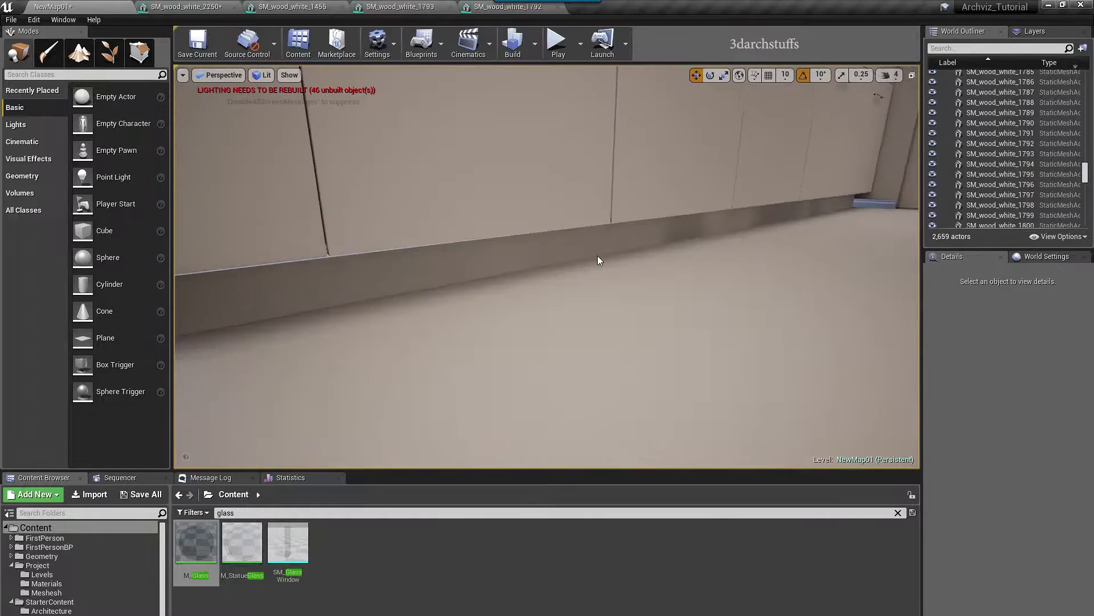
- Check the lightmap settings of SM_wood_white_1729 and SM_wood_white_31, and return to the level
{"action": "left_click", "coordinate": [598, 255]}
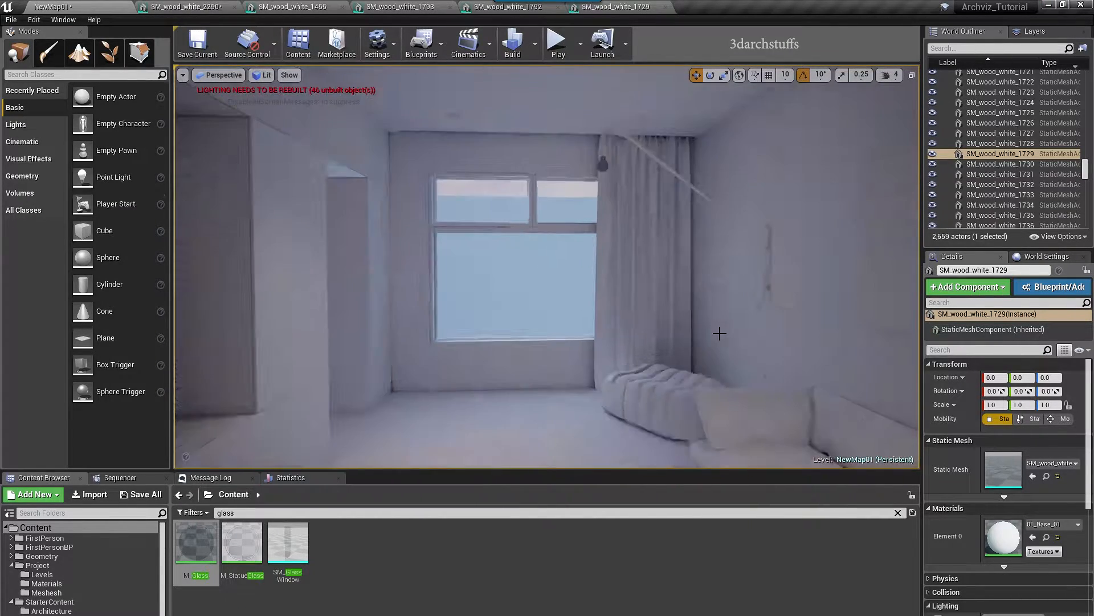
{"action": "right_click_drag", "start_coordinate": [720, 330], "coordinate": [700, 250]}
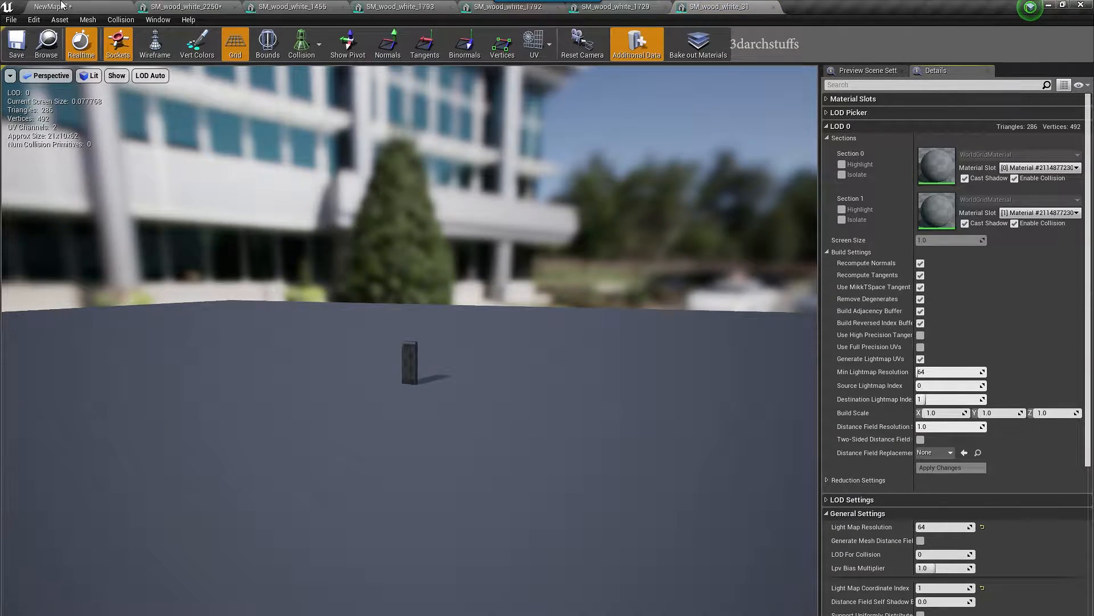
{"action": "left_click", "coordinate": [51, 7]}
- Select the five door hinge screws SM_wood_white_1898 to SM_wood_white_1902 and place them on the adjoining hinge plate, turned 90°
{"action": "right_click_drag", "start_coordinate": [574, 262], "coordinate": [535, 272]}
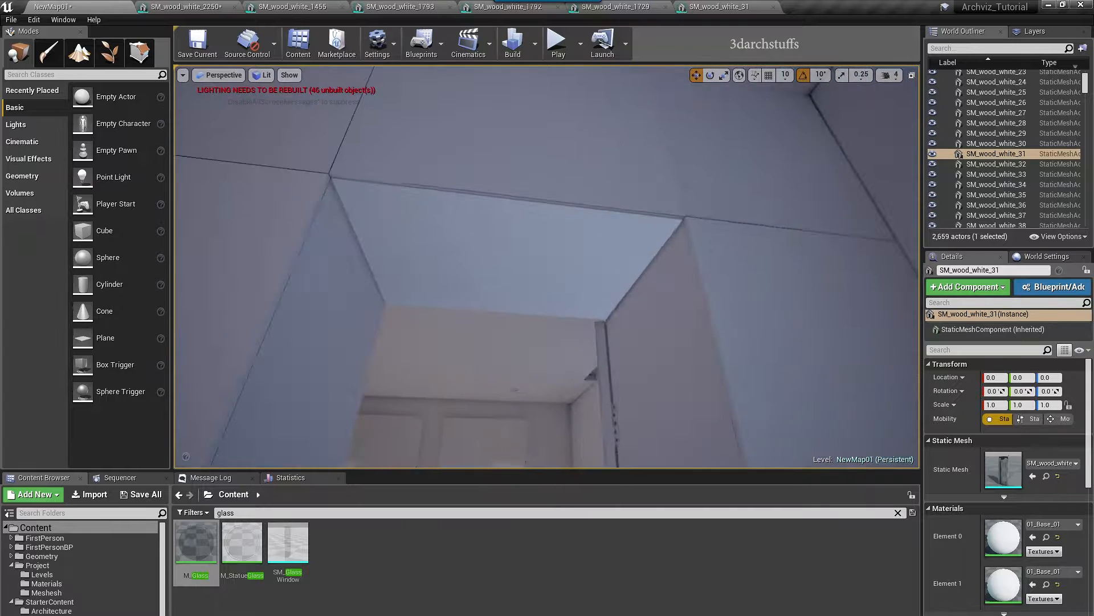
{"action": "right_click_drag", "start_coordinate": [603, 326], "coordinate": [638, 339]}
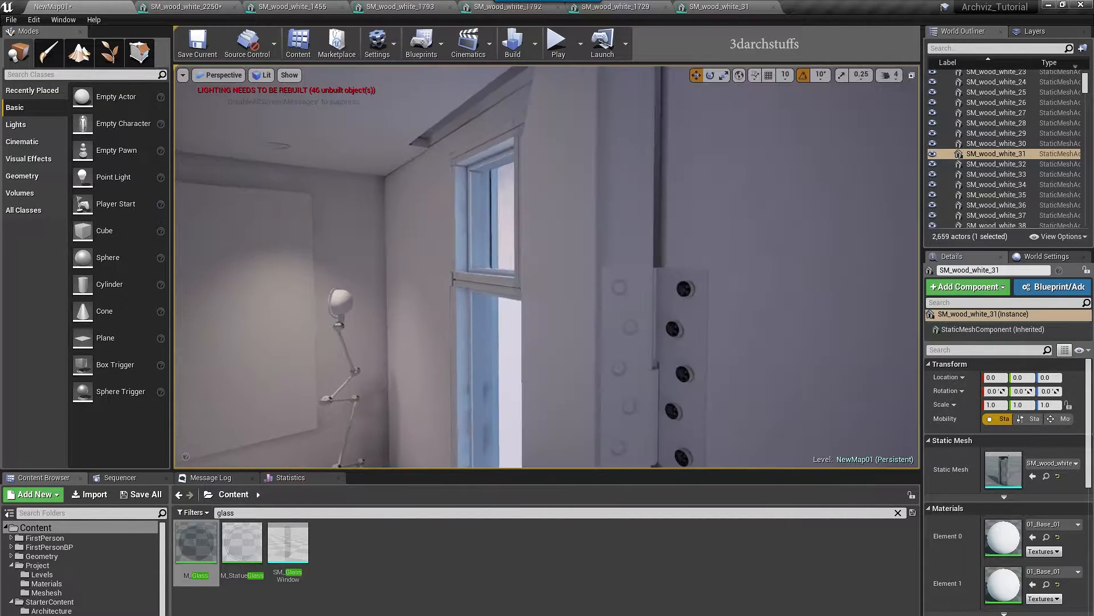
{"action": "right_click_drag", "start_coordinate": [775, 359], "coordinate": [621, 303]}
{"action": "left_click_drag", "start_coordinate": [621, 302], "coordinate": [621, 302], "text": "alt"}
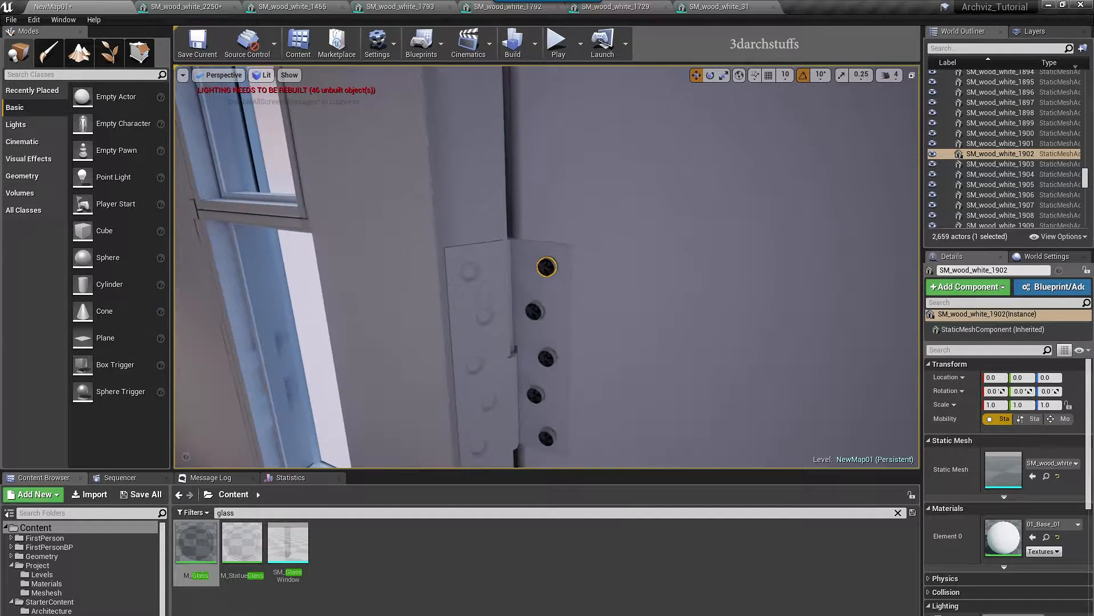
{"action": "left_click", "coordinate": [534, 313], "text": "ctrl"}
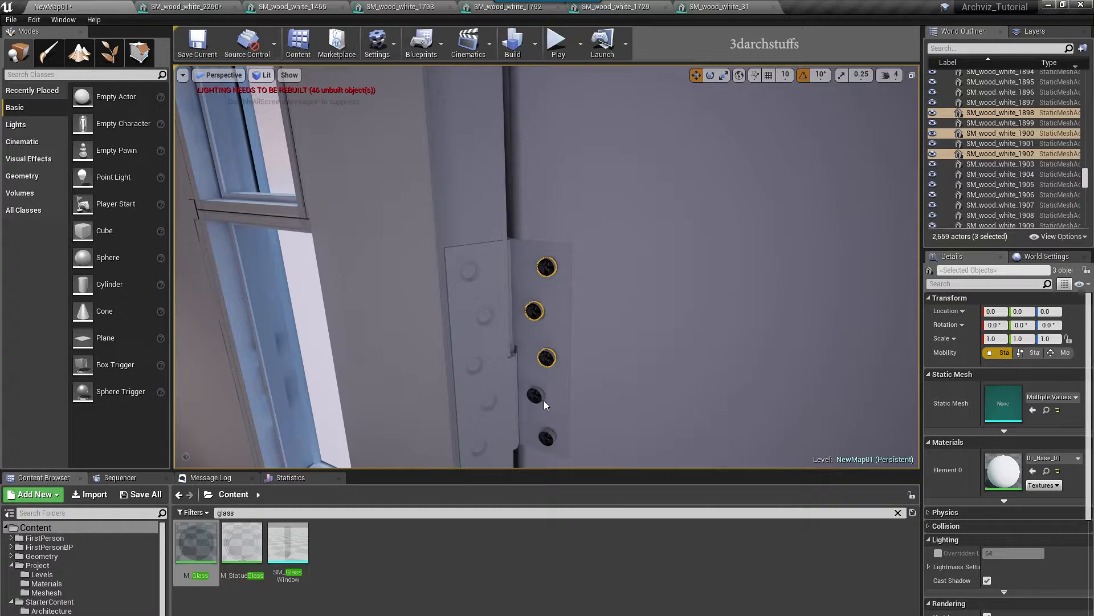
{"action": "left_click_drag", "start_coordinate": [567, 421], "coordinate": [608, 391], "text": "alt"}
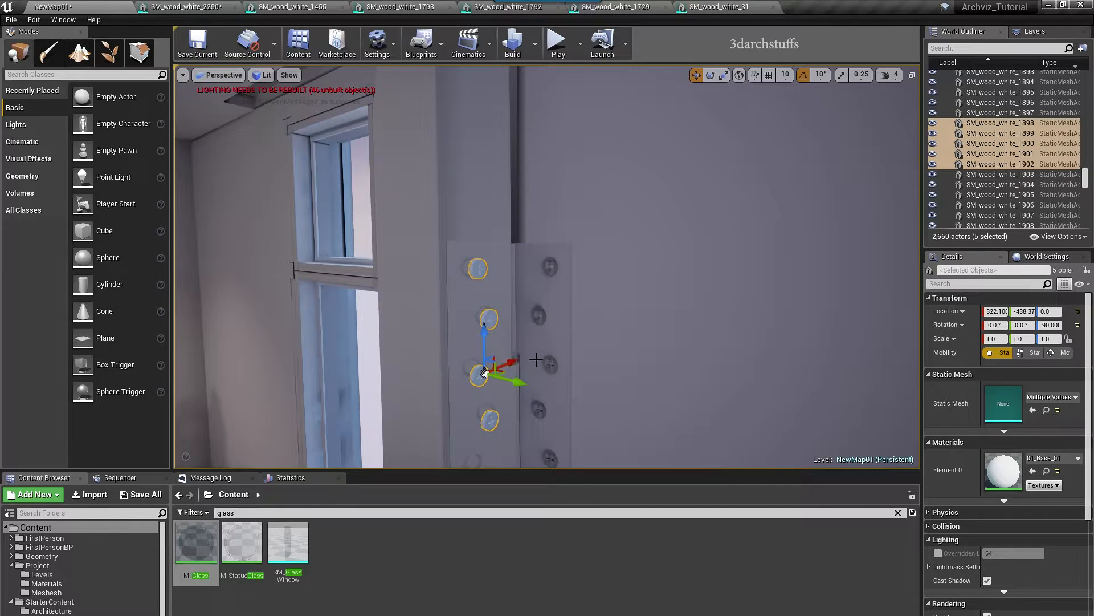
- Rotate the five selected screws slightly about the vertical axis to align them with the hinge plate in the enlarged viewport
{"action": "key", "text": "F11"}
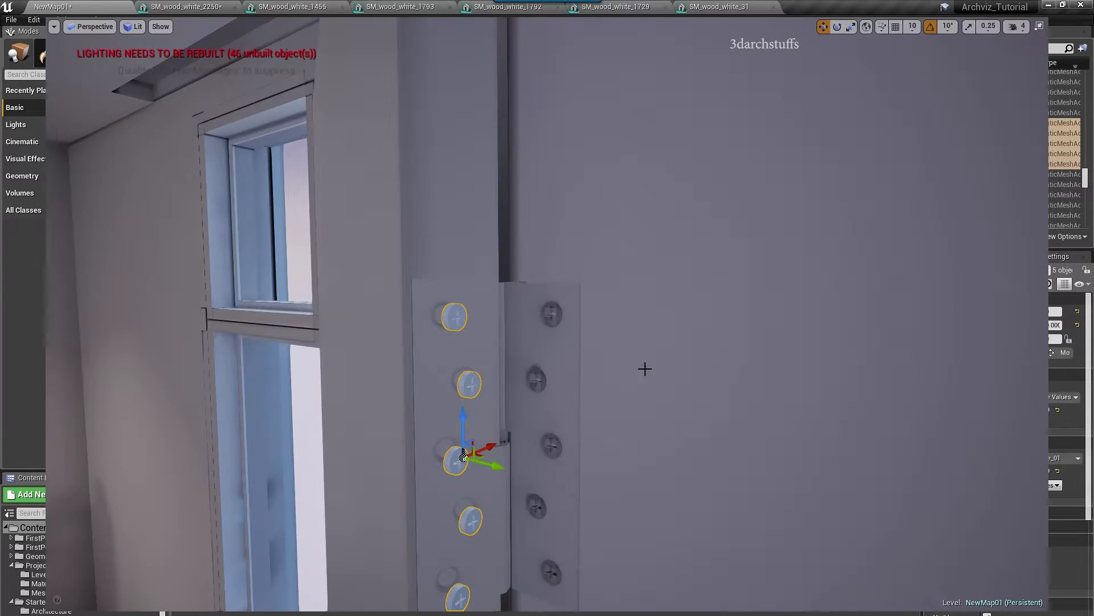
{"action": "left_click_drag", "start_coordinate": [613, 416], "coordinate": [548, 456], "text": "alt"}
{"action": "key", "text": "e"}
{"action": "left_click_drag", "start_coordinate": [533, 504], "coordinate": [548, 501]}
{"action": "left_click_drag", "start_coordinate": [531, 452], "coordinate": [530, 424], "text": "alt"}
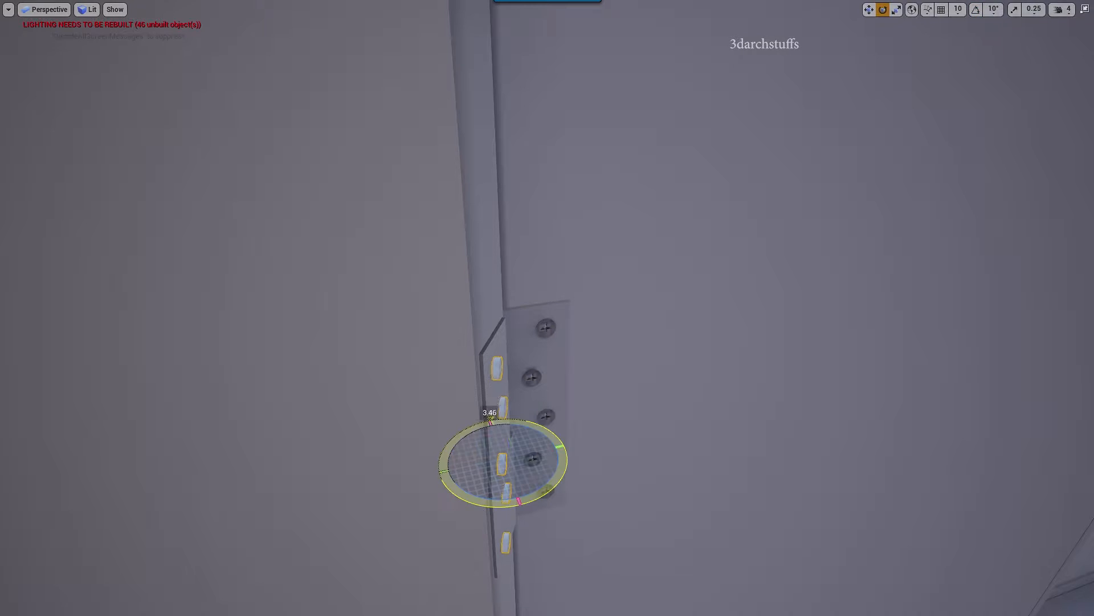
{"action": "left_click_drag", "start_coordinate": [536, 463], "coordinate": [473, 419], "text": "alt"}
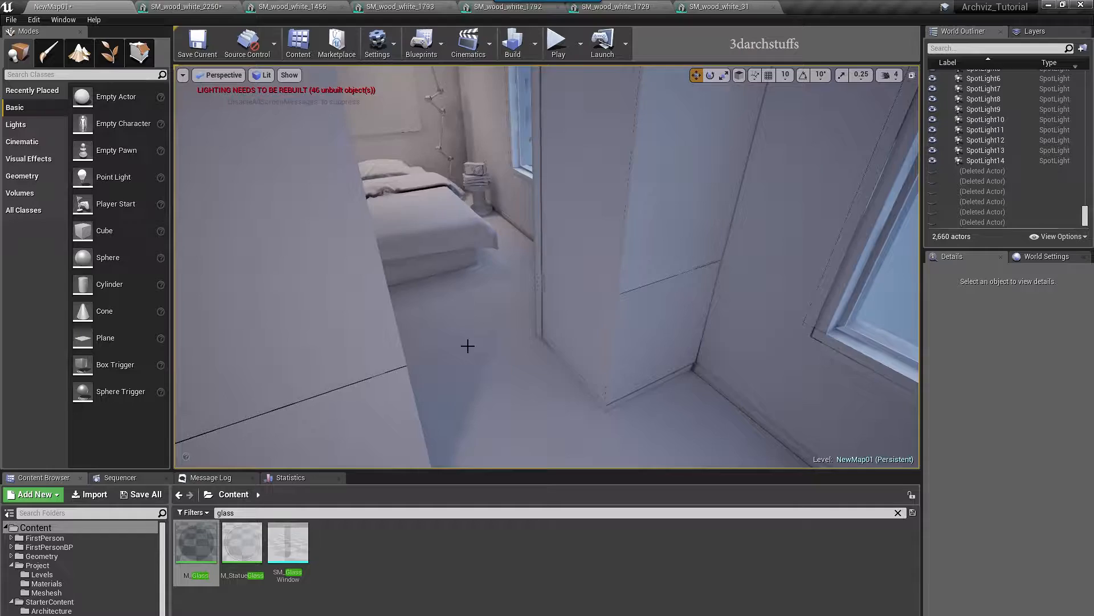
- Display UV Channel 1 of the upper window's divider SM_wood_white_2591, generate its lightmap UVs and close the mesh editors
{"action": "left_click", "coordinate": [488, 362]}
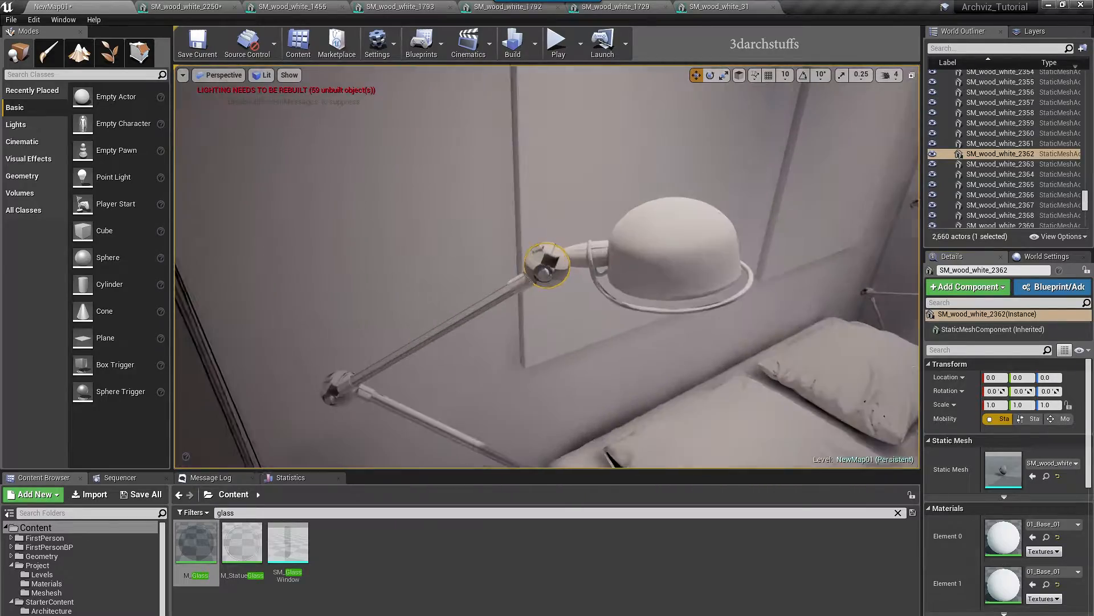
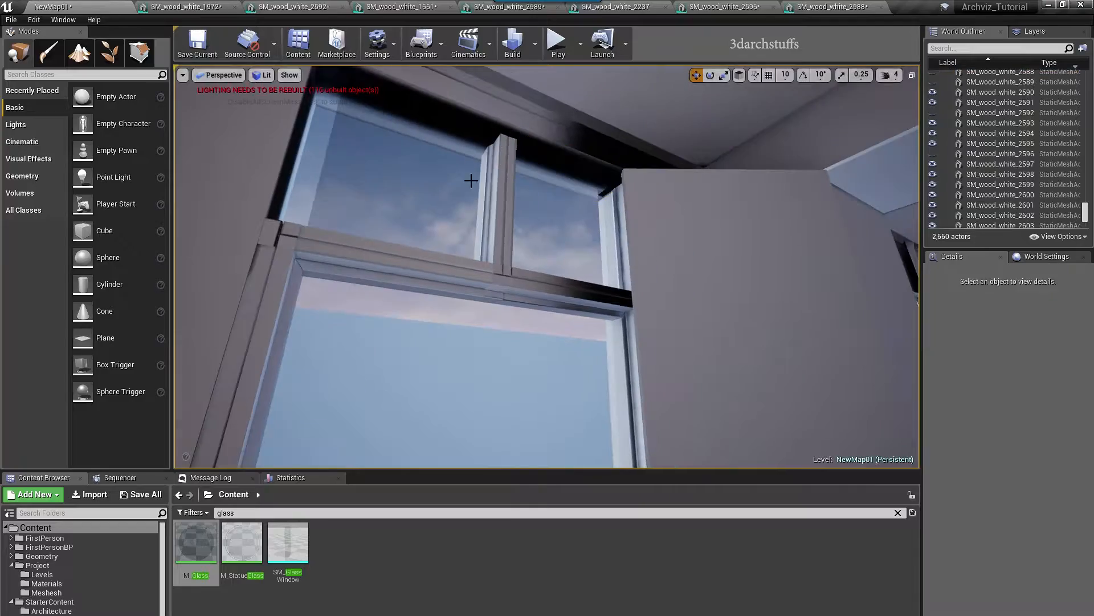
{"action": "left_click", "coordinate": [486, 178]}
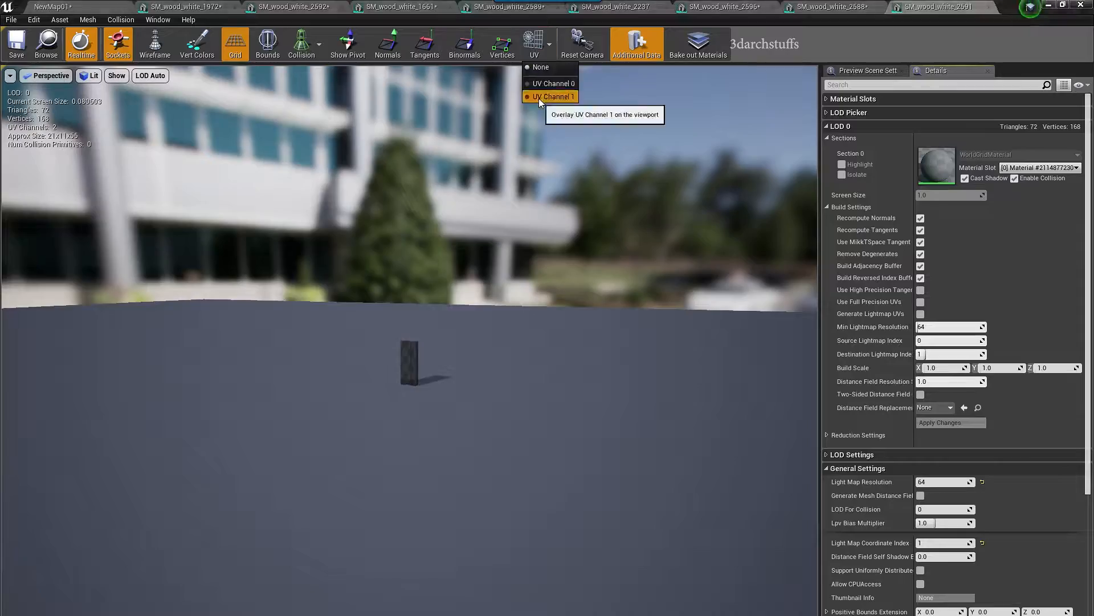
{"action": "left_click", "coordinate": [538, 98]}
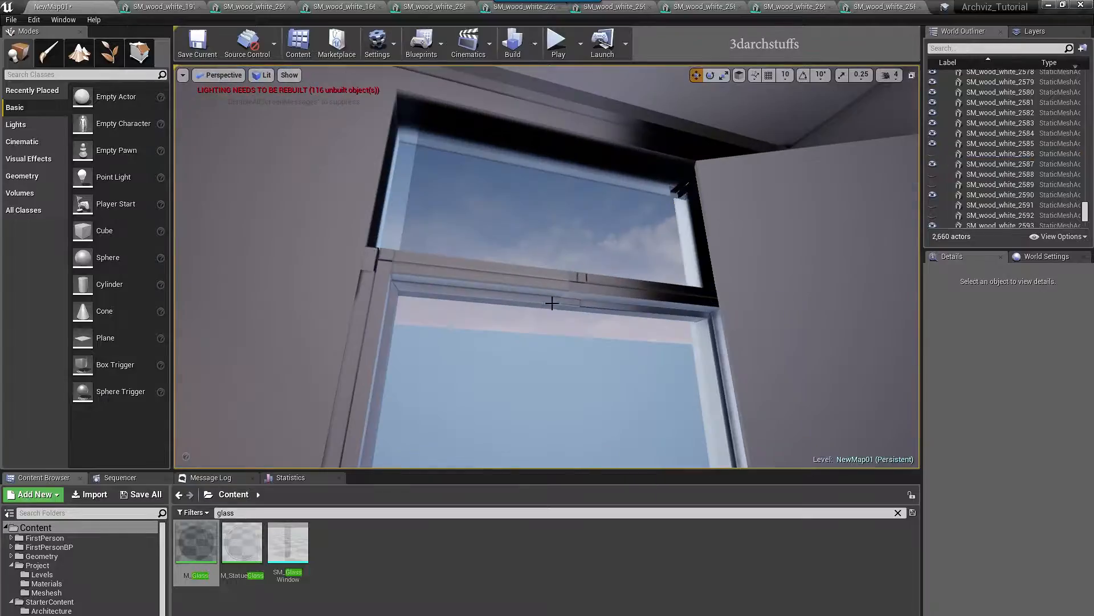
{"action": "left_click", "coordinate": [235, 8]}
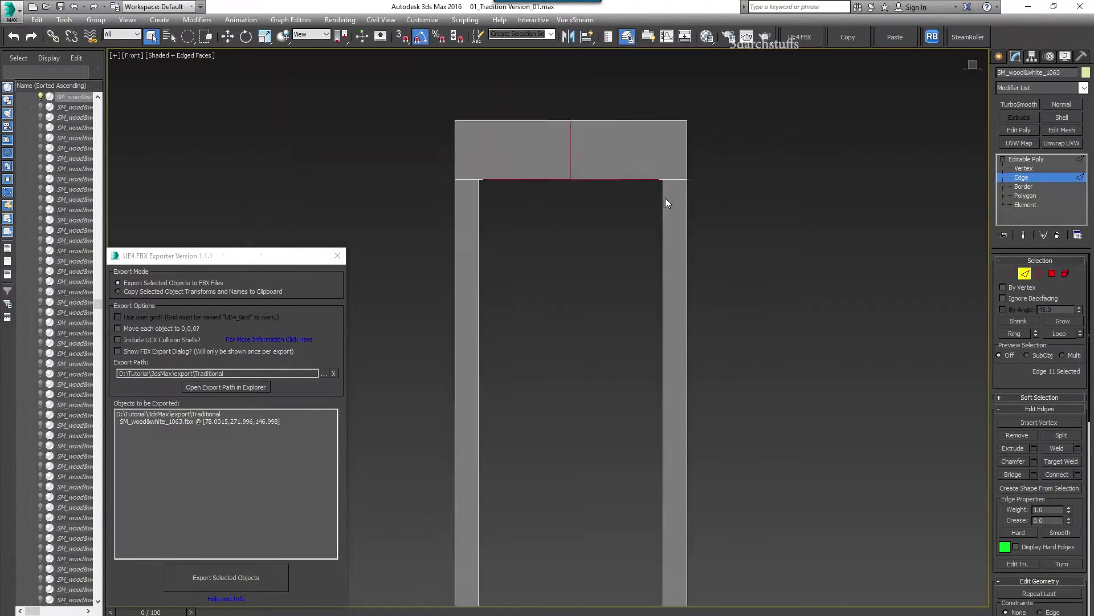
- In 3ds Max, edit the edges of panel SM_wood&white_1063 so cuts run from its opening's corners to its outer sides
{"action": "left_click", "coordinate": [1022, 179]}
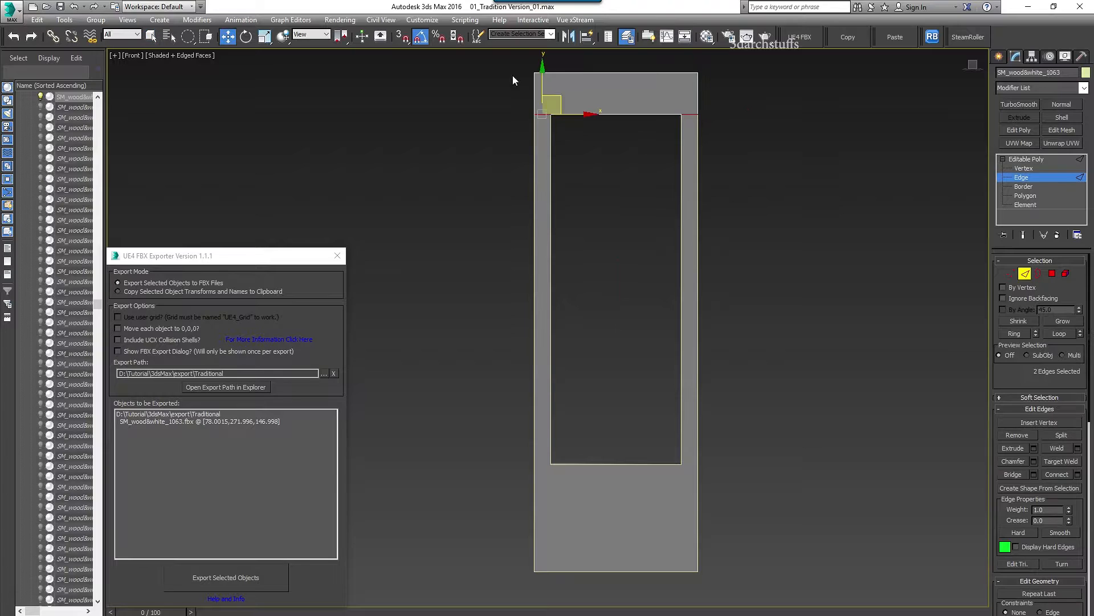
{"action": "left_click", "coordinate": [551, 512], "text": "ctrl"}
{"action": "right_click", "coordinate": [589, 488]}
{"action": "left_click", "coordinate": [574, 567]}
{"action": "middle_click_drag", "start_coordinate": [887, 492], "coordinate": [740, 332], "text": "alt"}
{"action": "key", "text": "4"}
{"action": "key", "text": "4"}
{"action": "scroll", "coordinate": [740, 331], "scroll_direction": "up", "scroll_amount": 5}
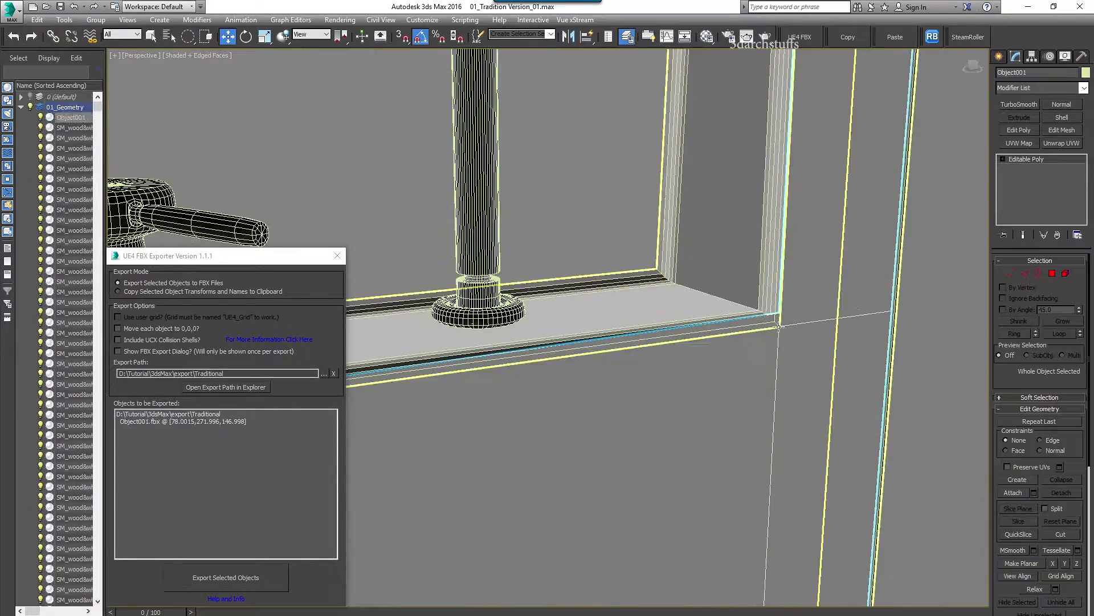
{"action": "key", "text": "alt+q"}
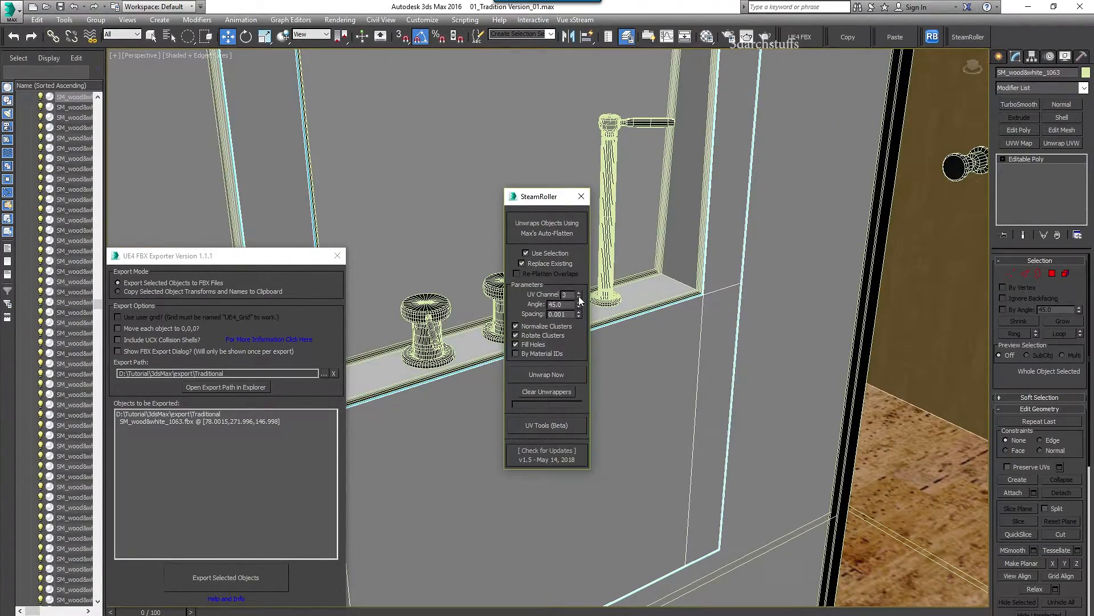
- Unwrap SM_wood&white_1063 on UV channel 2 with SteamRoller and export it to FBX
{"action": "left_click", "coordinate": [579, 296]}
{"action": "left_click_drag", "start_coordinate": [551, 197], "coordinate": [394, 332]}
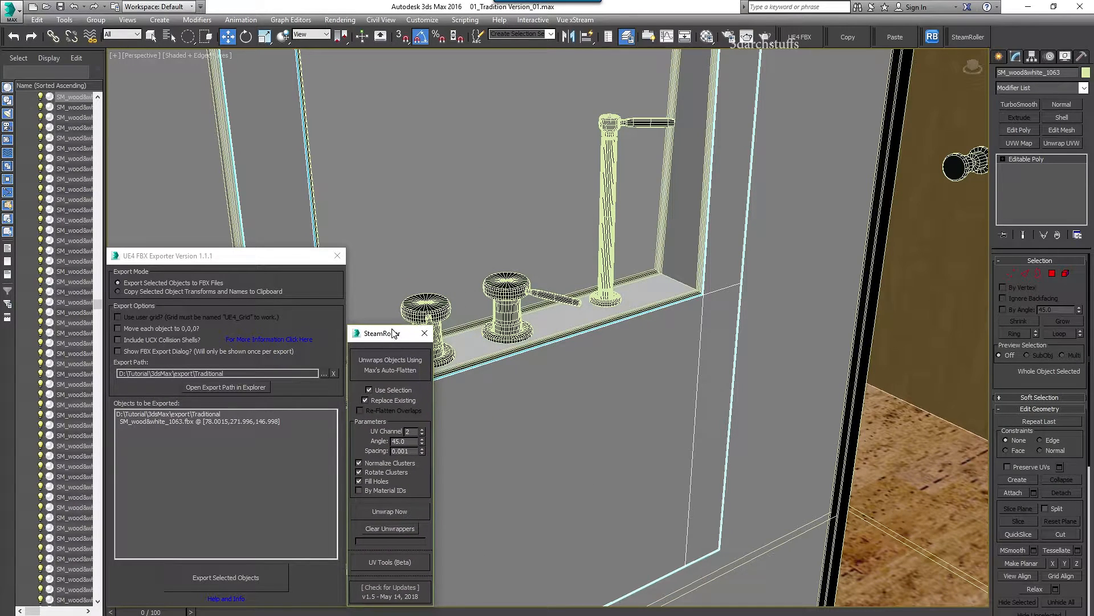
{"action": "left_click", "coordinate": [393, 510]}
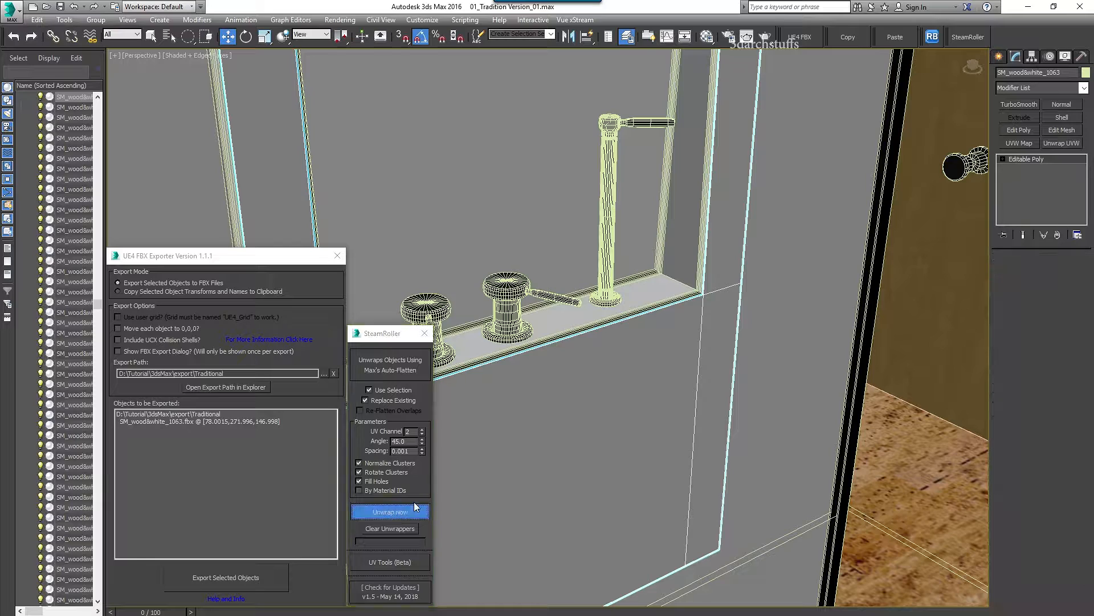
{"action": "left_click", "coordinate": [256, 573]}
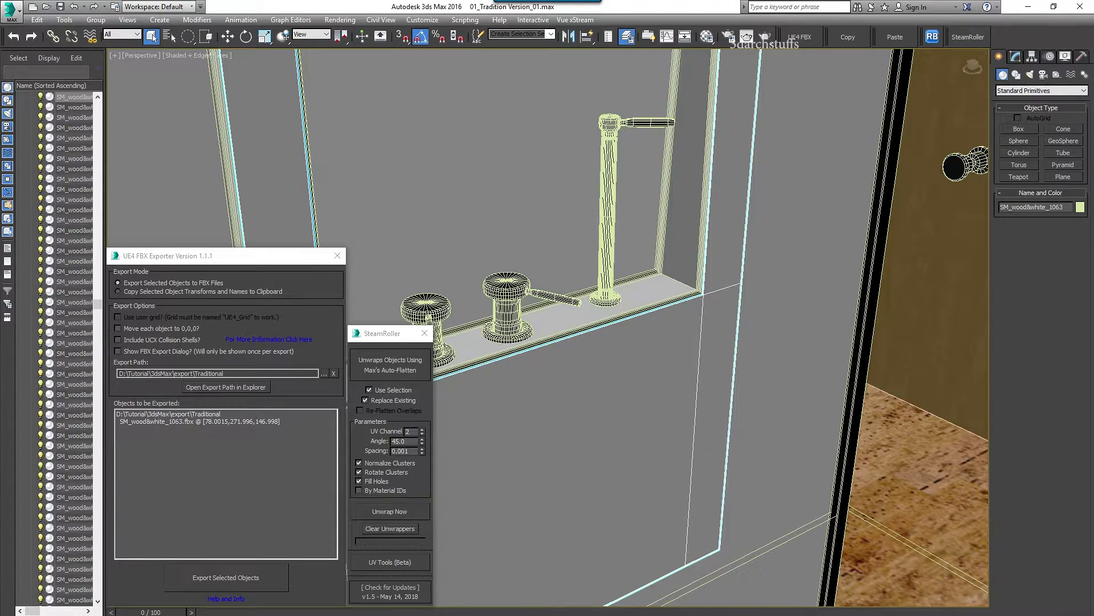
- Switch back to Unreal Editor, locate the bathroom wall panel SM_wood_white_1063 in the project content and reimport it
{"action": "key", "text": "alt+Tab"}
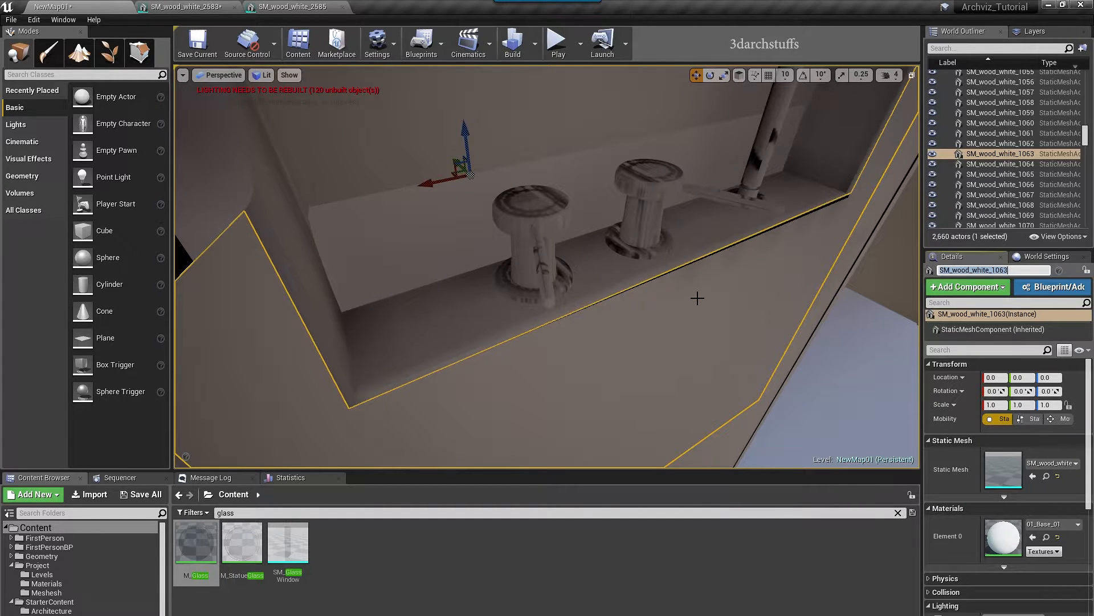
{"action": "key", "text": "Escape"}
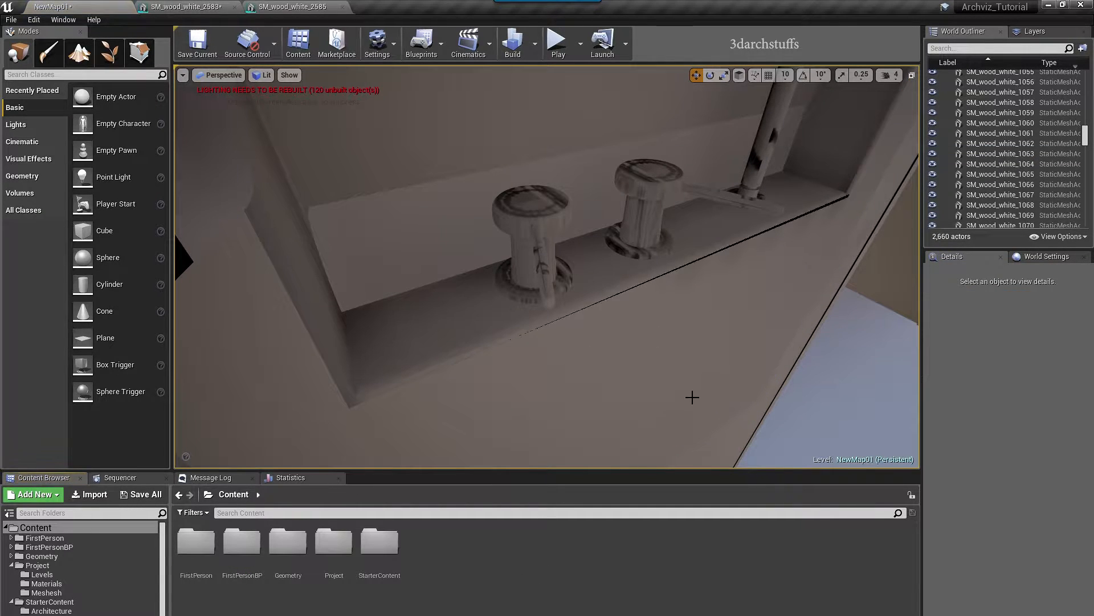
{"action": "left_click", "coordinate": [692, 397]}
{"action": "key", "text": "ctrl+b"}
{"action": "key", "text": "Return"}
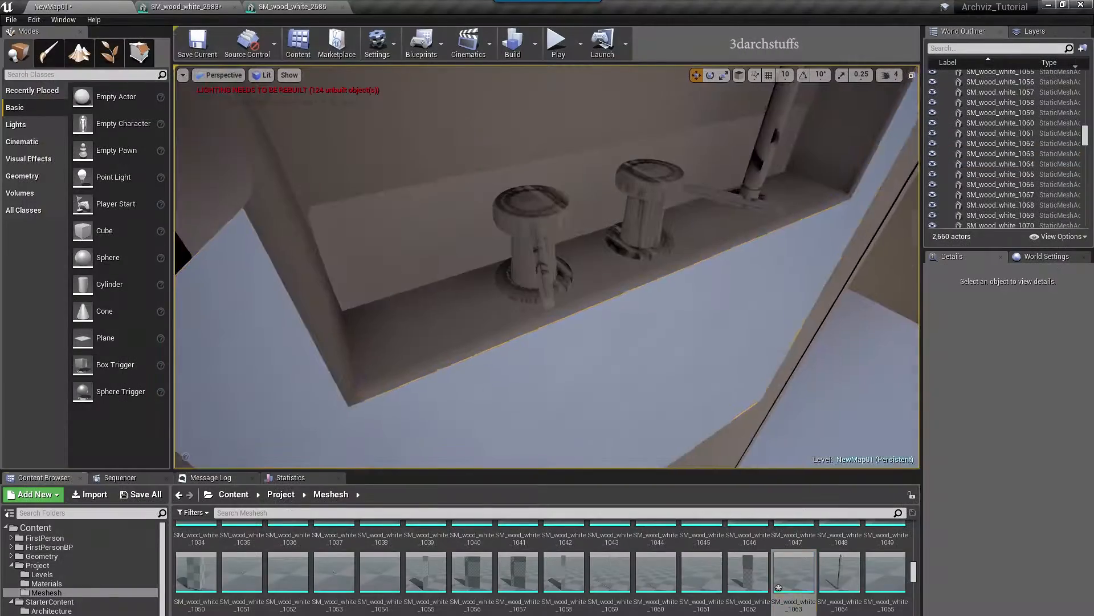
- Display UV Channel 1 of SM_wood_white_1063, set its Source Lightmap Index to 1, and return to the level
{"action": "right_click_drag", "start_coordinate": [667, 295], "coordinate": [753, 374]}
{"action": "left_click", "coordinate": [753, 374]}
{"action": "key", "text": "ctrl+e"}
{"action": "left_click", "coordinate": [538, 44]}
{"action": "left_click", "coordinate": [550, 95]}
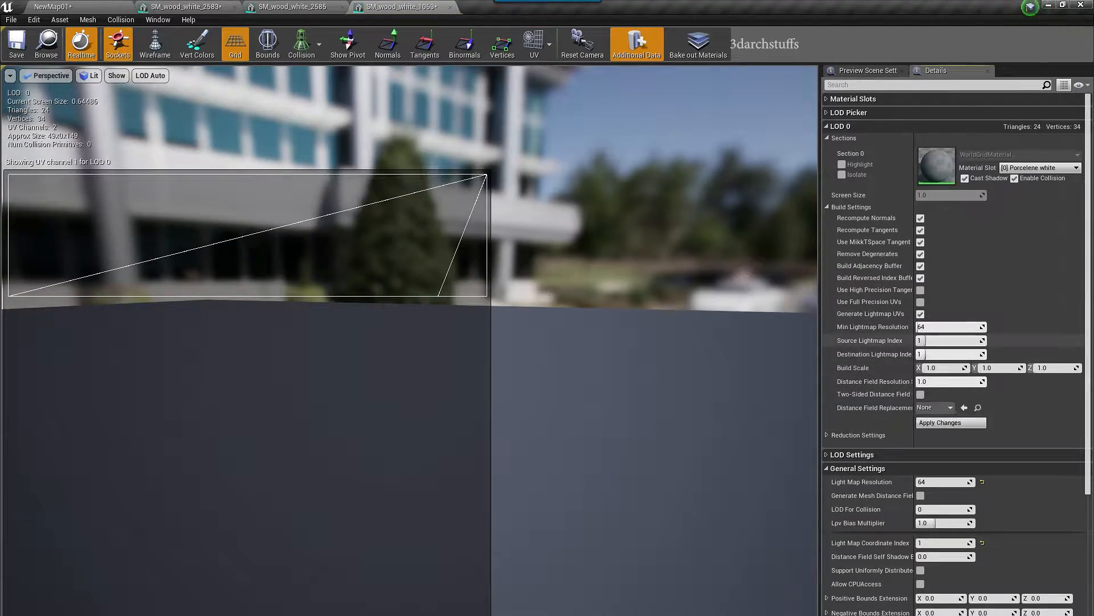
{"action": "left_click", "coordinate": [109, 10]}
{"action": "right_click_drag", "start_coordinate": [486, 293], "coordinate": [855, 323]}
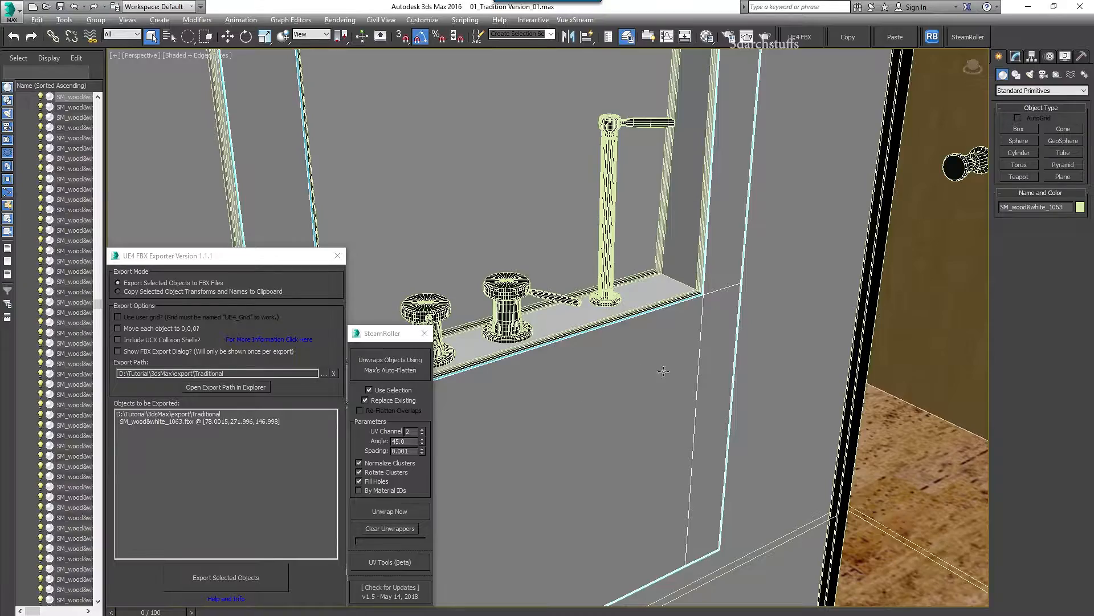
- In 3ds Max, isolate SM_wood&white_1063 and flatten-map all its faces on map channel 2 in the UV editor
{"action": "key", "text": "alt+q"}
{"action": "left_click", "coordinate": [1016, 56]}
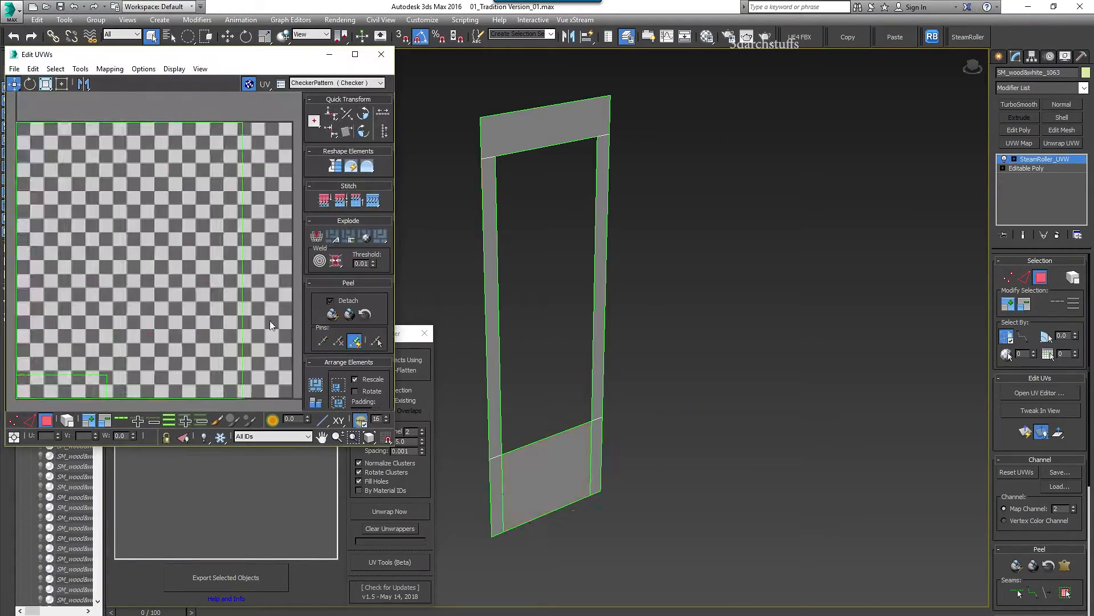
{"action": "key", "text": "ctrl+a"}
{"action": "left_click", "coordinate": [110, 69]}
{"action": "left_click", "coordinate": [134, 82]}
{"action": "left_click", "coordinate": [151, 82]}
{"action": "left_click", "coordinate": [1045, 160]}
{"action": "left_click", "coordinate": [47, 420]}
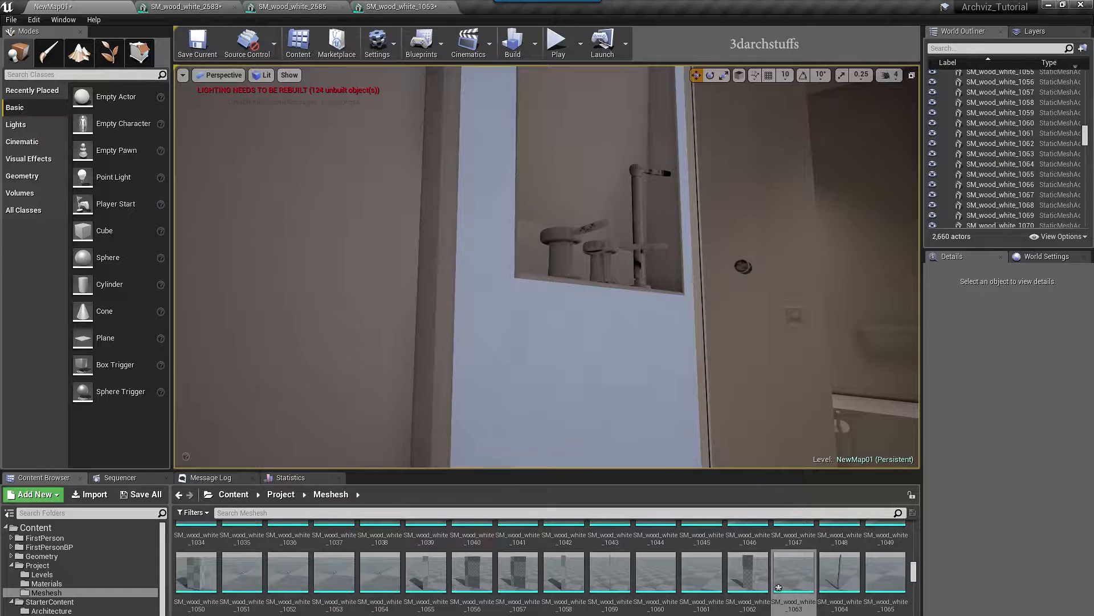
- Reimport the panel mesh SM_wood_white_1063 into the Unreal project
{"action": "right_click", "coordinate": [786, 570]}
{"action": "left_click", "coordinate": [827, 285]}
- Generate lightmap UVs for the bathroom tap meshes SM_wood_white_2030, SM_wood_white_2031 and SM_wood_white_2032
{"action": "left_click", "coordinate": [108, 8]}
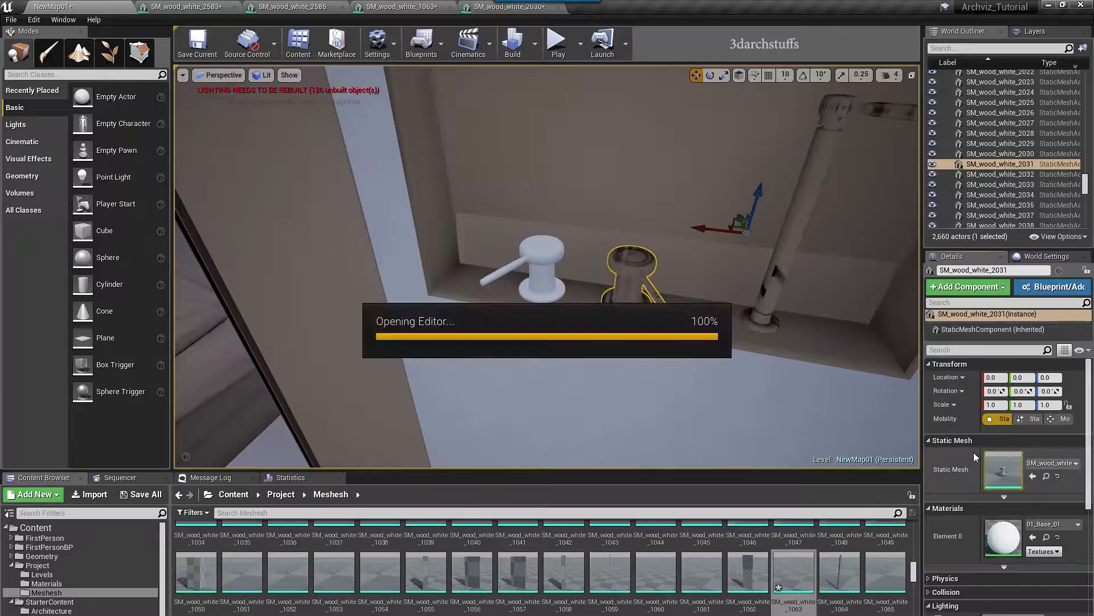
{"action": "left_click", "coordinate": [921, 314]}
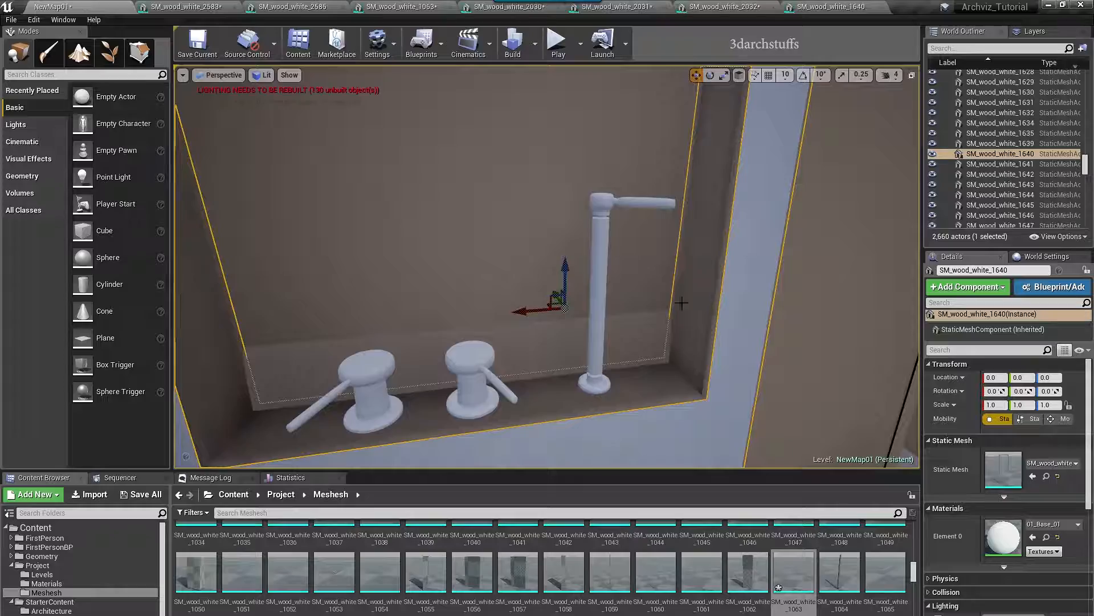
- Close the finished mesh editors and check the UV channels of the door-frame meshes SM_wood_white_2549 and SM_wood_white_1864
{"action": "left_click", "coordinate": [235, 6]}
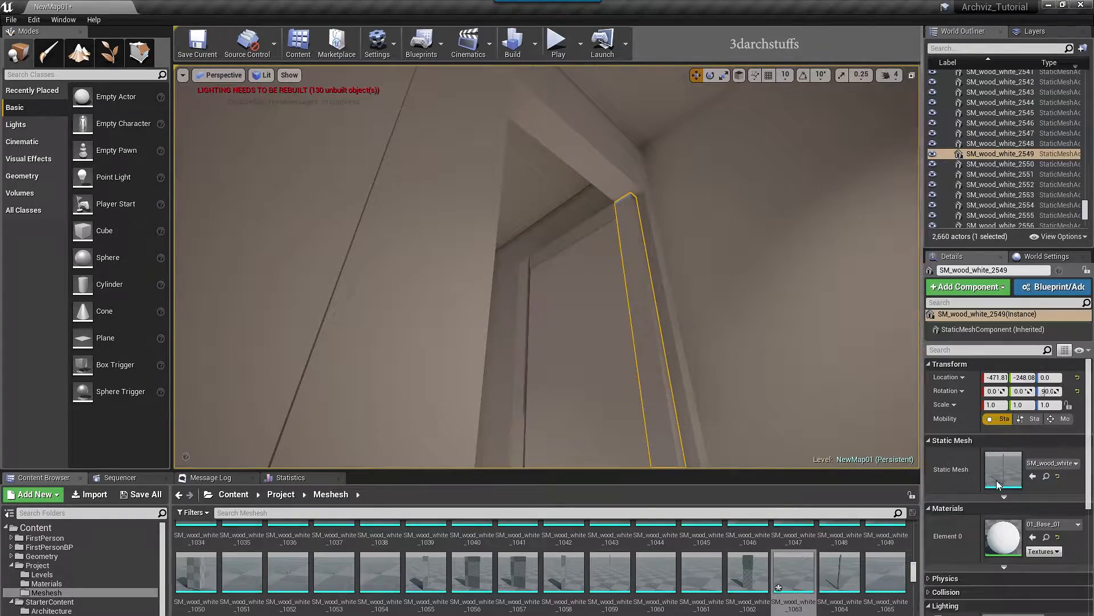
{"action": "double_click", "coordinate": [1002, 469]}
{"action": "left_click", "coordinate": [533, 42]}
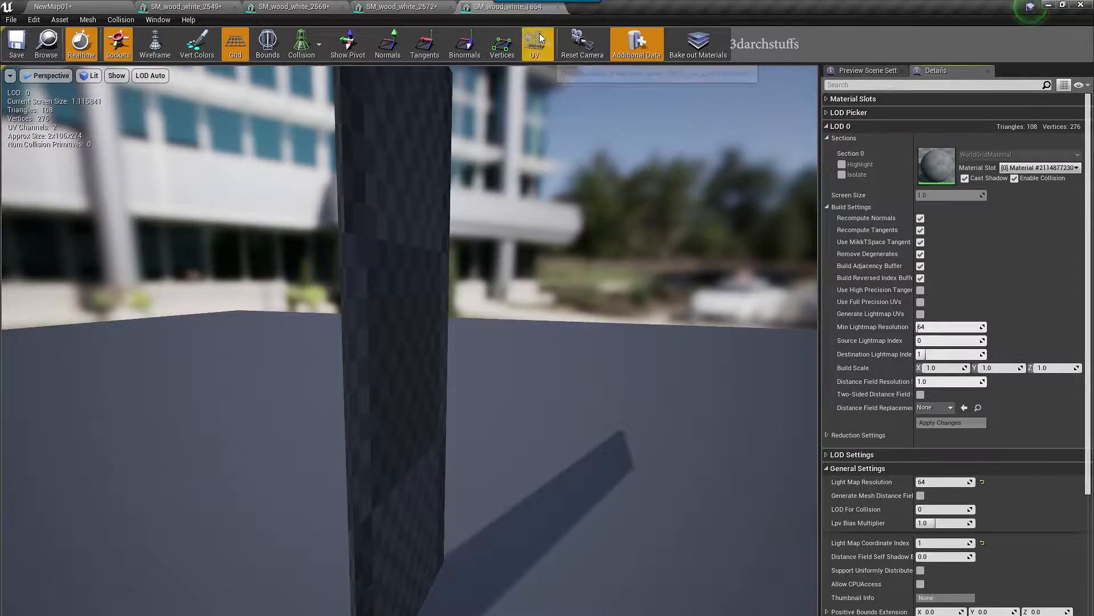
{"action": "left_click", "coordinate": [536, 41]}
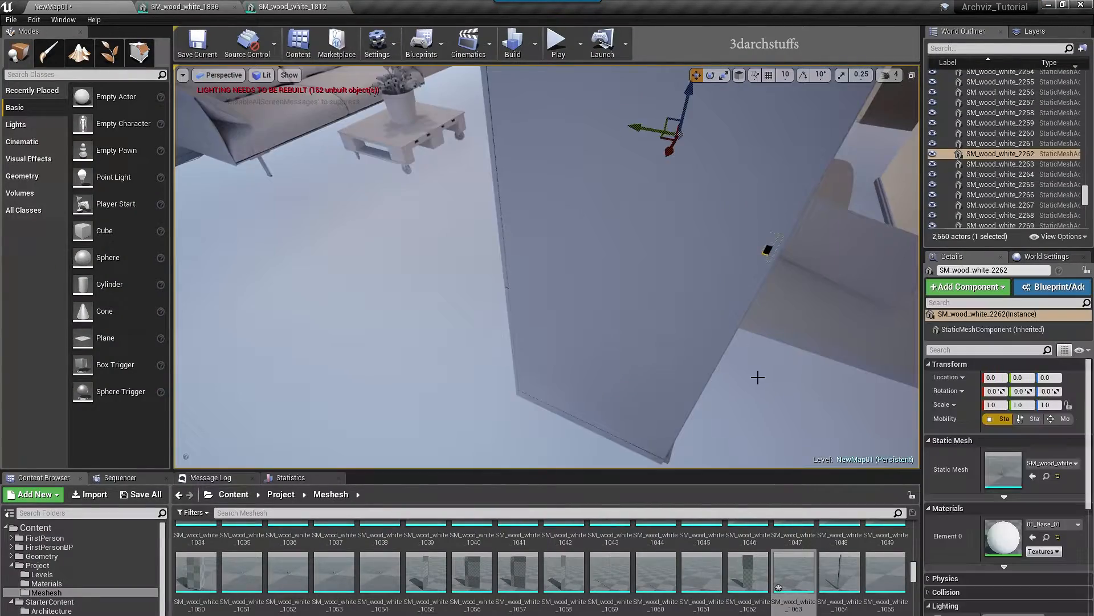
- Open the small black door-fitting mesh SM_wood_white_2262 in a docked mesh editor and inspect it
{"action": "right_click_drag", "start_coordinate": [758, 377], "coordinate": [803, 375]}
{"action": "key", "text": "ctrl+e"}
{"action": "left_click_drag", "start_coordinate": [342, 56], "coordinate": [399, 6]}
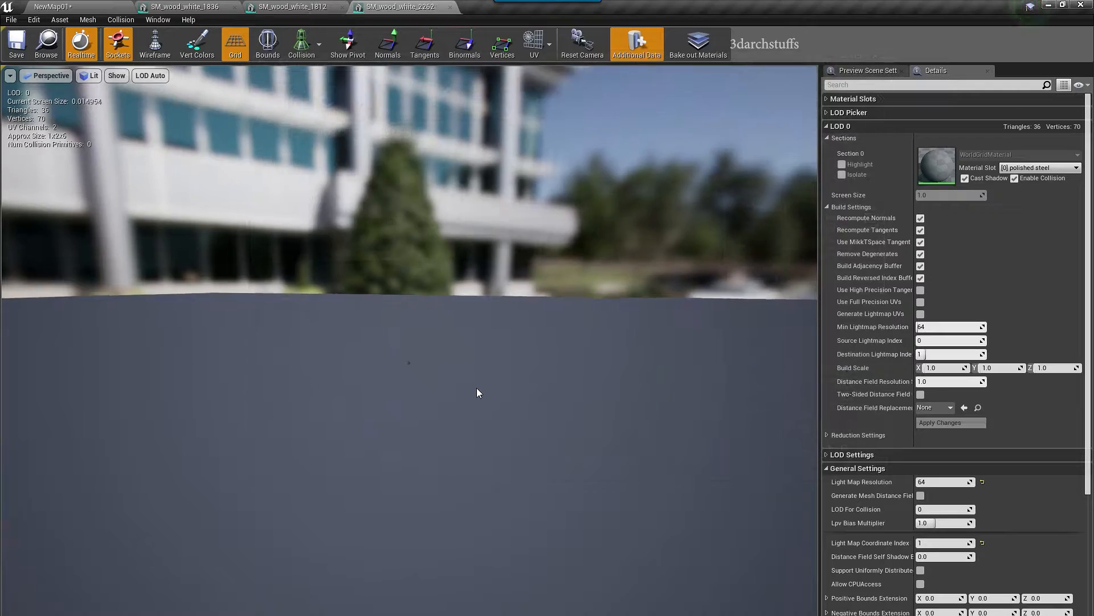
{"action": "left_click_drag", "start_coordinate": [477, 391], "coordinate": [485, 393]}
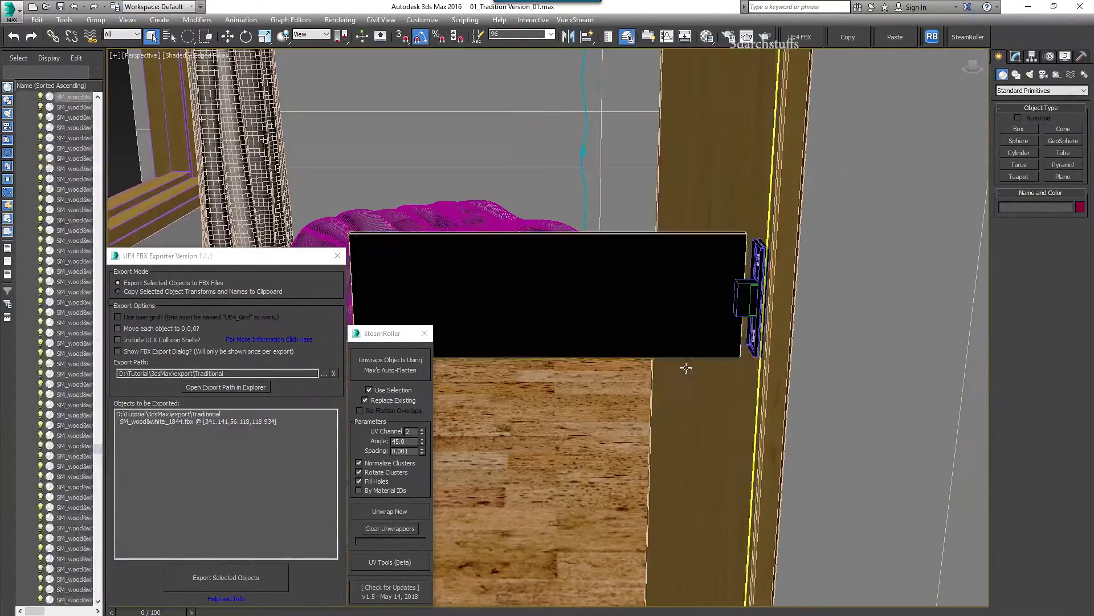
- In 3ds Max, select the small fitting on the door's edge and examine its geometry up close
{"action": "left_click", "coordinate": [747, 299]}
{"action": "key", "text": "z"}
{"action": "middle_click_drag", "start_coordinate": [733, 364], "coordinate": [768, 309], "text": "alt"}
{"action": "scroll", "coordinate": [591, 215], "scroll_direction": "down", "scroll_amount": 3}
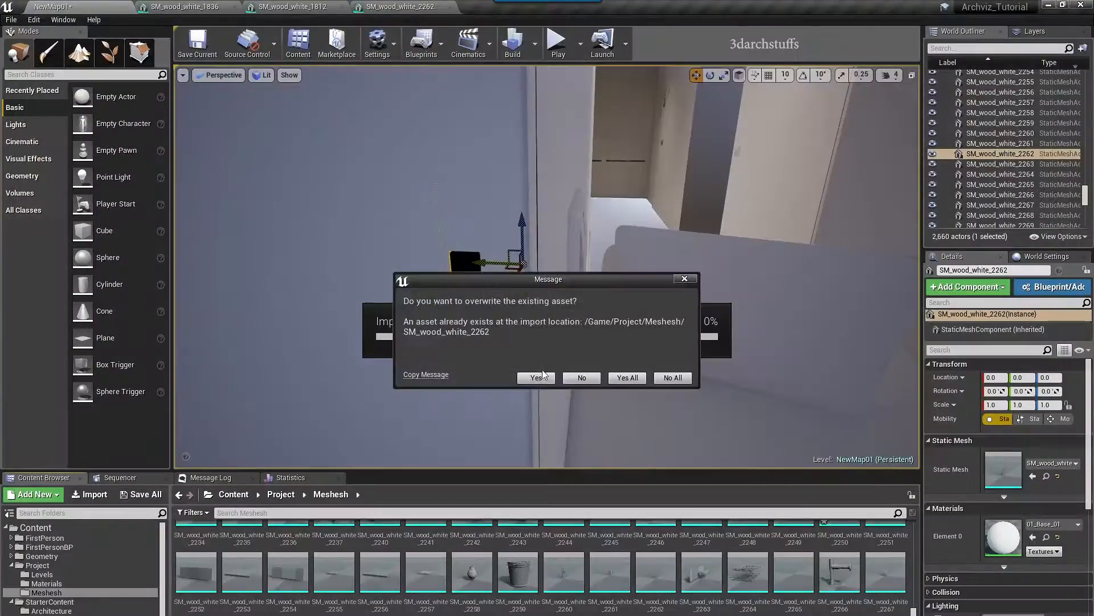
- Reimport SM_wood_white_2262 into the Unreal project, overwriting the existing asset, and clear the selection
{"action": "left_click", "coordinate": [538, 378]}
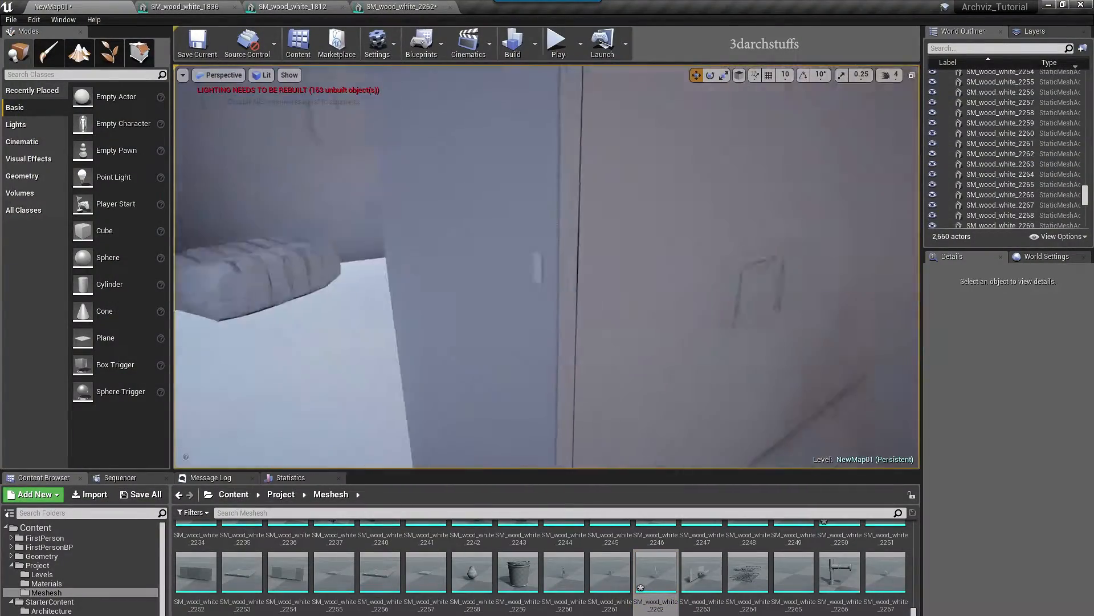
{"action": "left_click", "coordinate": [553, 272]}
{"action": "key", "text": "Escape"}
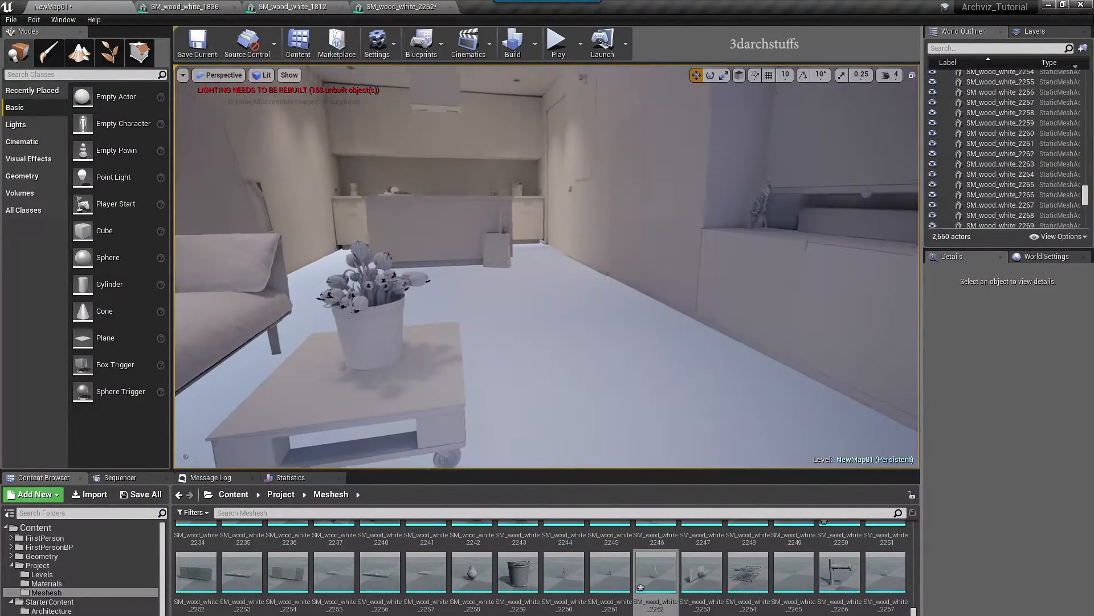
- Generate lightmap UVs for the round wall clock mesh SM_wood_white_1996 with Source Lightmap Index 1, and return to the level
{"action": "right_click_drag", "start_coordinate": [590, 208], "coordinate": [570, 177]}
{"action": "right_click_drag", "start_coordinate": [573, 283], "coordinate": [479, 292]}
{"action": "scroll", "coordinate": [557, 268], "scroll_direction": "up", "scroll_amount": 4}
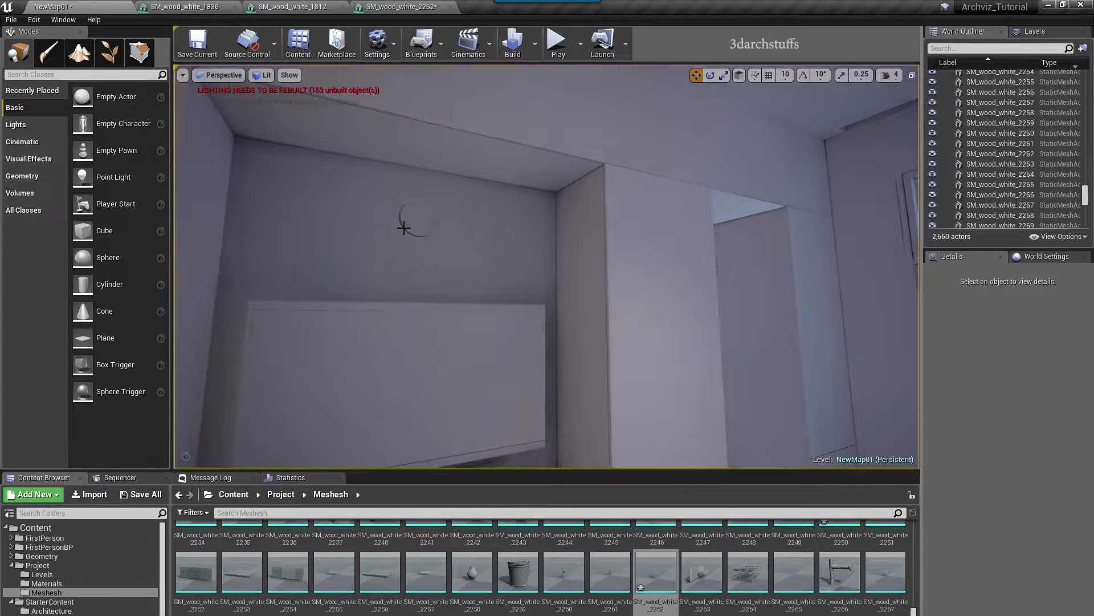
{"action": "left_click", "coordinate": [414, 217]}
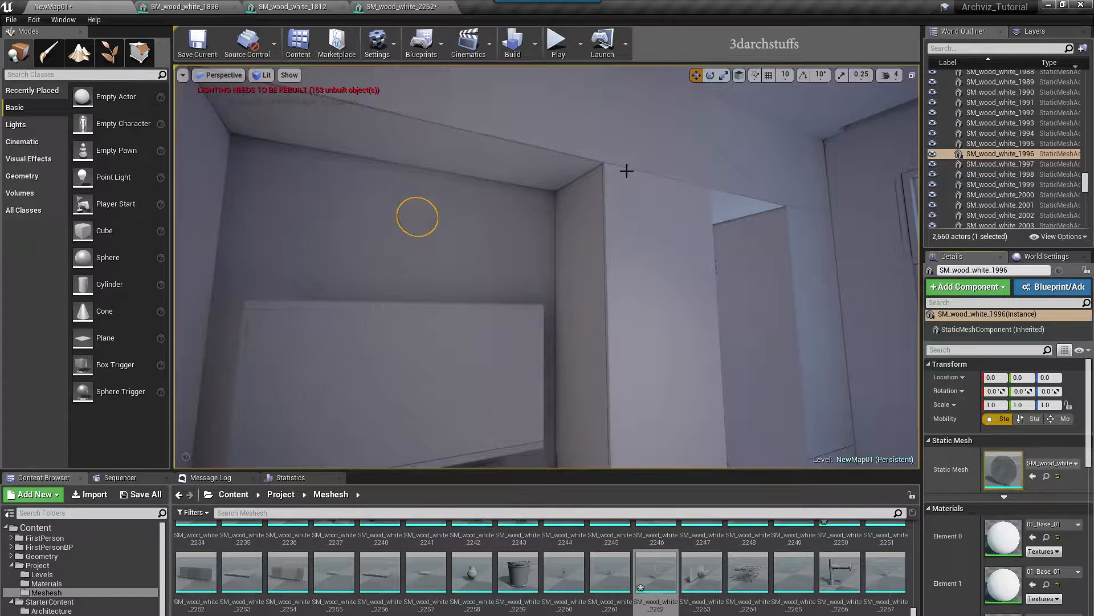
{"action": "key", "text": "ctrl+e"}
{"action": "left_click", "coordinate": [545, 96]}
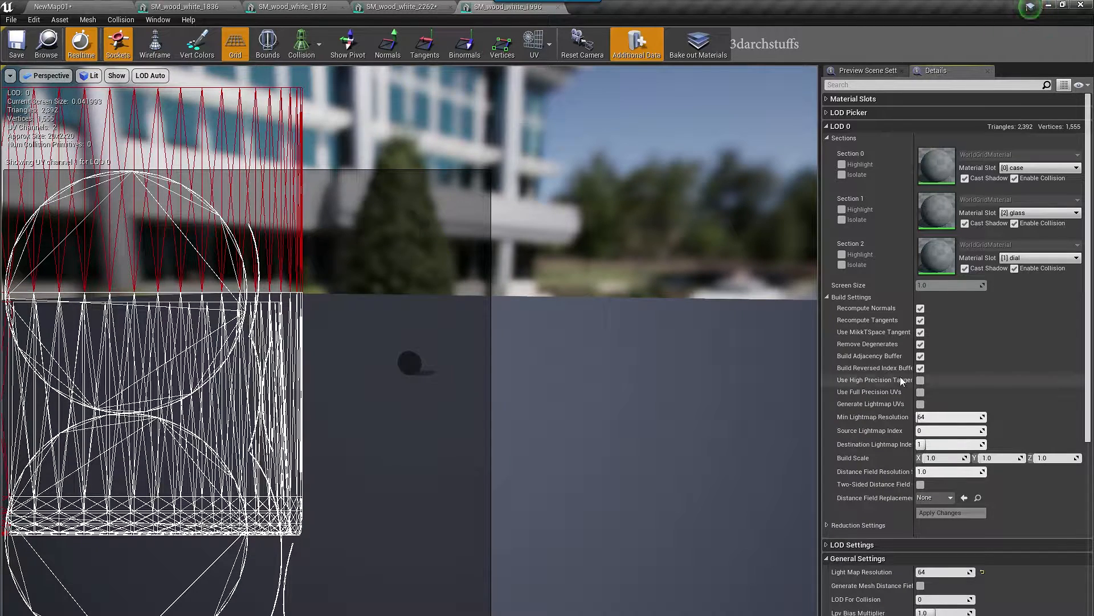
{"action": "left_click", "coordinate": [935, 513]}
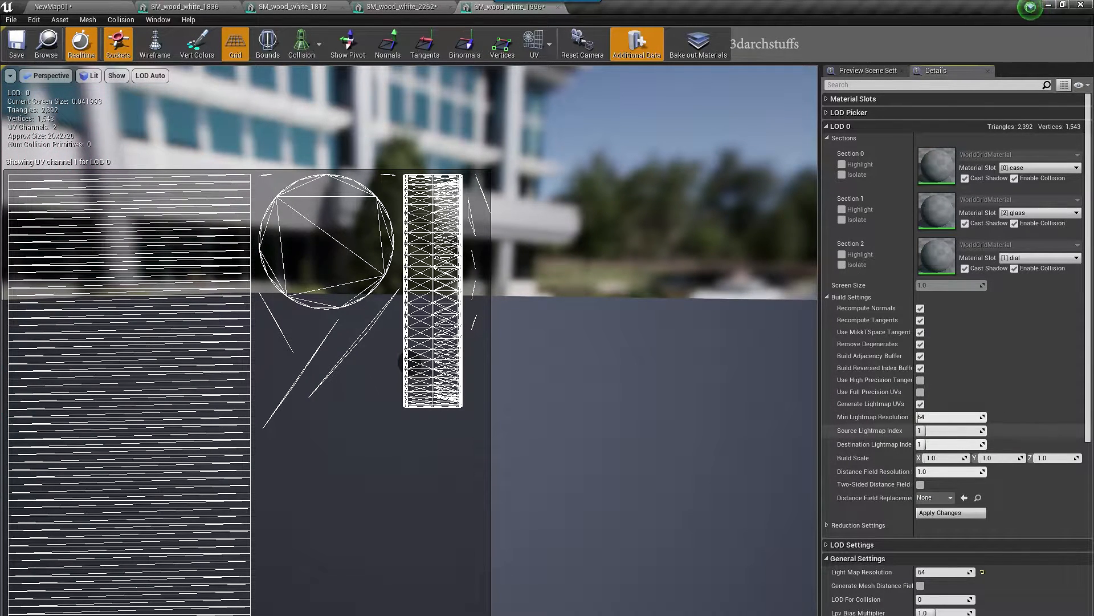
{"action": "left_click", "coordinate": [932, 513]}
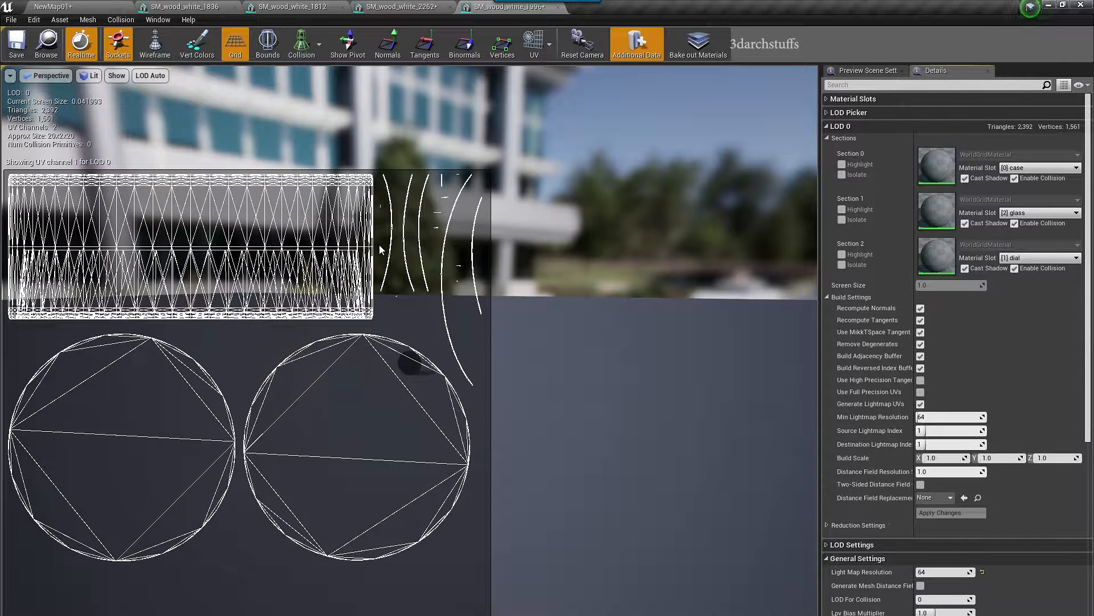
{"action": "left_click", "coordinate": [112, 5]}
- Display UV Channel 1 of the living-room wall mesh SM_wood_white_2558 and return to the level
{"action": "right_click_drag", "start_coordinate": [604, 295], "coordinate": [562, 295]}
{"action": "key", "text": "Escape"}
{"action": "left_click", "coordinate": [604, 295]}
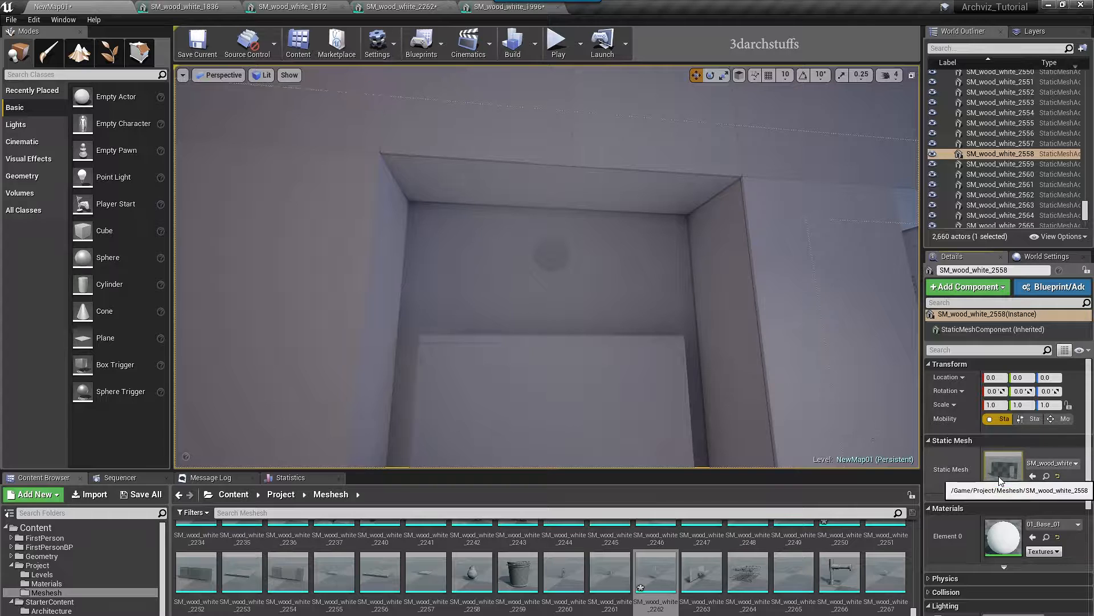
{"action": "key", "text": "ctrl+e"}
{"action": "left_click", "coordinate": [552, 96]}
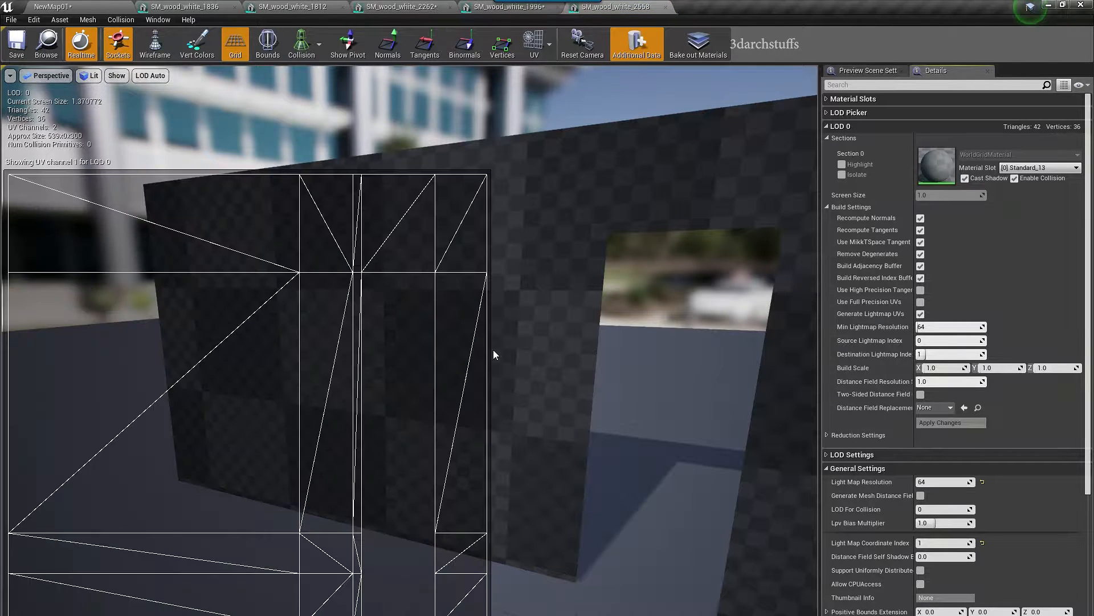
{"action": "left_click", "coordinate": [117, 7]}
- Examine the living room, hallway and bedroom for meshes with faulty light baking
{"action": "right_click_drag", "start_coordinate": [399, 228], "coordinate": [211, 228]}
{"action": "scroll", "coordinate": [608, 271], "scroll_direction": "up", "scroll_amount": 4}
{"action": "right_click_drag", "start_coordinate": [606, 262], "coordinate": [171, 240]}
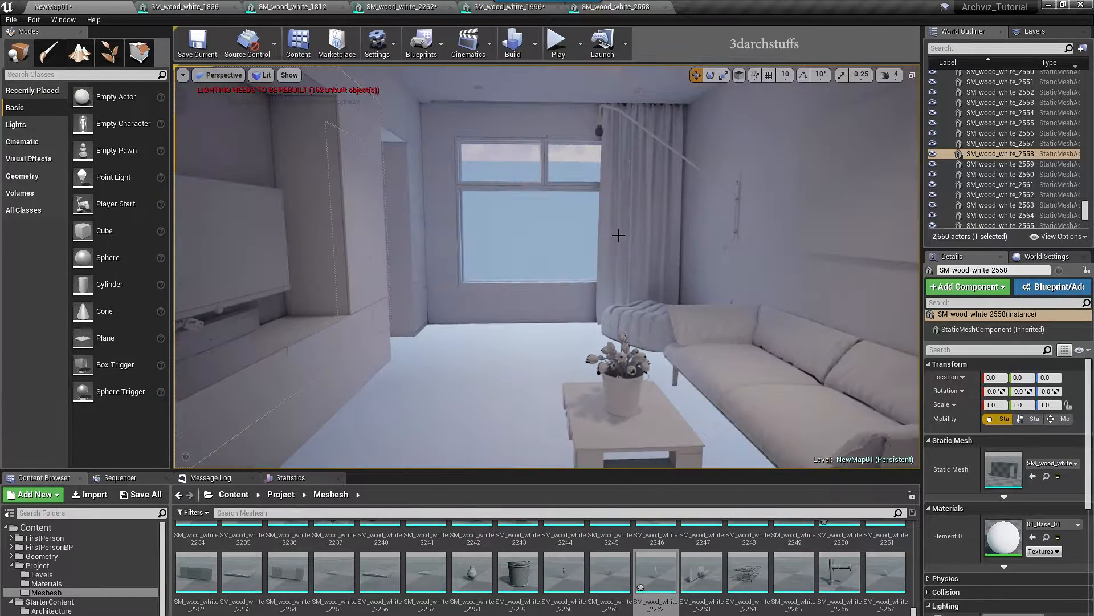
{"action": "scroll", "coordinate": [620, 237], "scroll_direction": "up", "scroll_amount": 5}
{"action": "right_click_drag", "start_coordinate": [619, 233], "coordinate": [410, 228]}
{"action": "scroll", "coordinate": [618, 222], "scroll_direction": "up", "scroll_amount": 6}
{"action": "right_click_drag", "start_coordinate": [618, 219], "coordinate": [453, 213]}
{"action": "scroll", "coordinate": [625, 215], "scroll_direction": "down", "scroll_amount": 4}
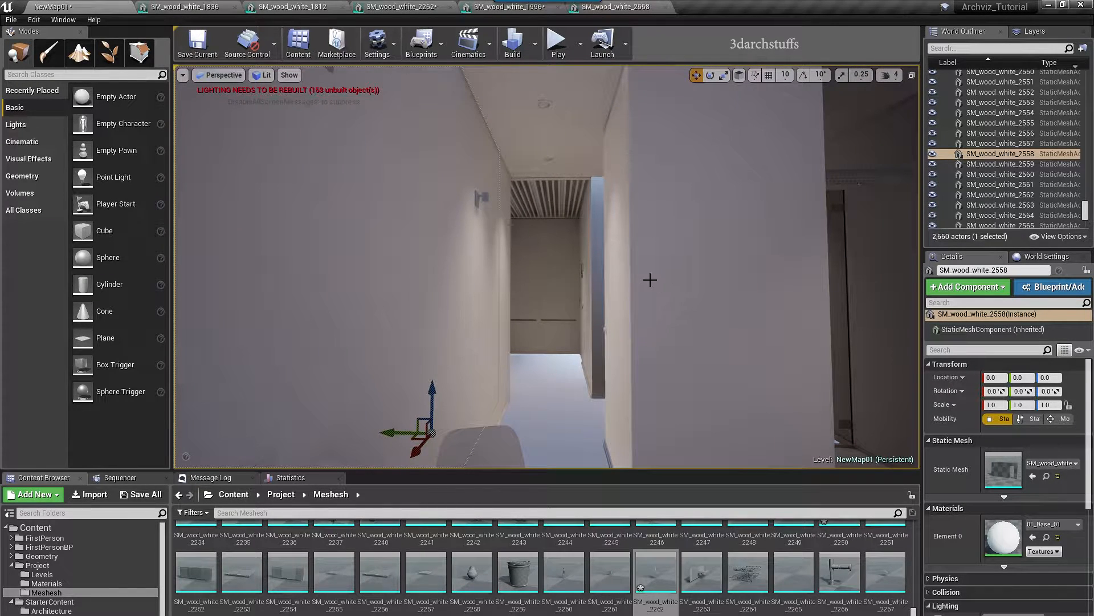
{"action": "scroll", "coordinate": [650, 279], "scroll_direction": "down", "scroll_amount": 6}
{"action": "right_click_drag", "start_coordinate": [649, 280], "coordinate": [564, 281]}
{"action": "key", "text": "Escape"}
{"action": "key", "text": "2"}
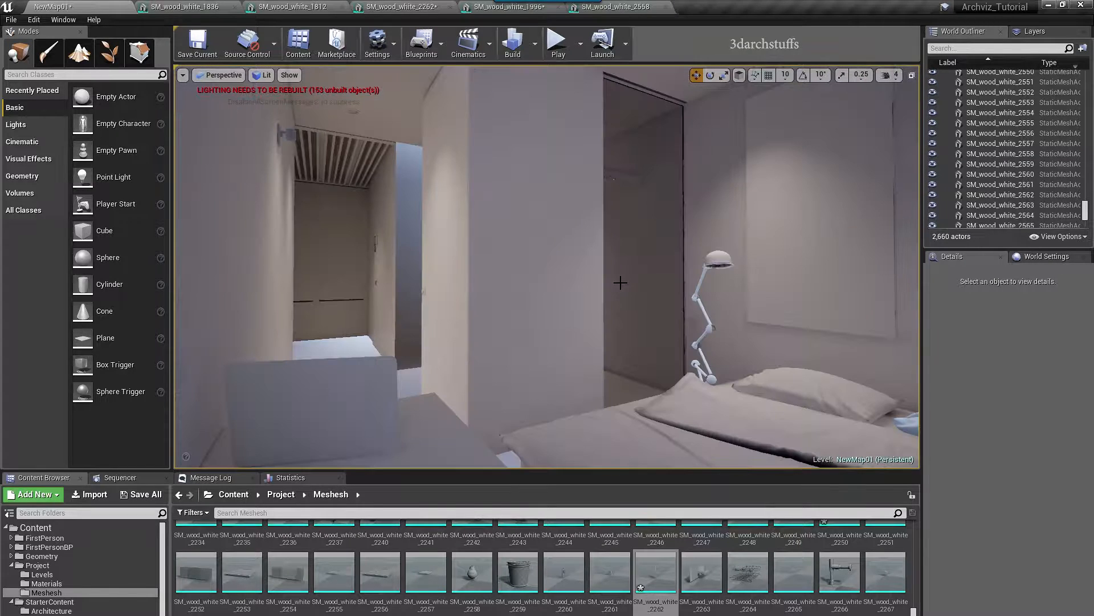
- Set the lighting build quality to Production and close the open mesh editors
{"action": "left_click", "coordinate": [537, 41]}
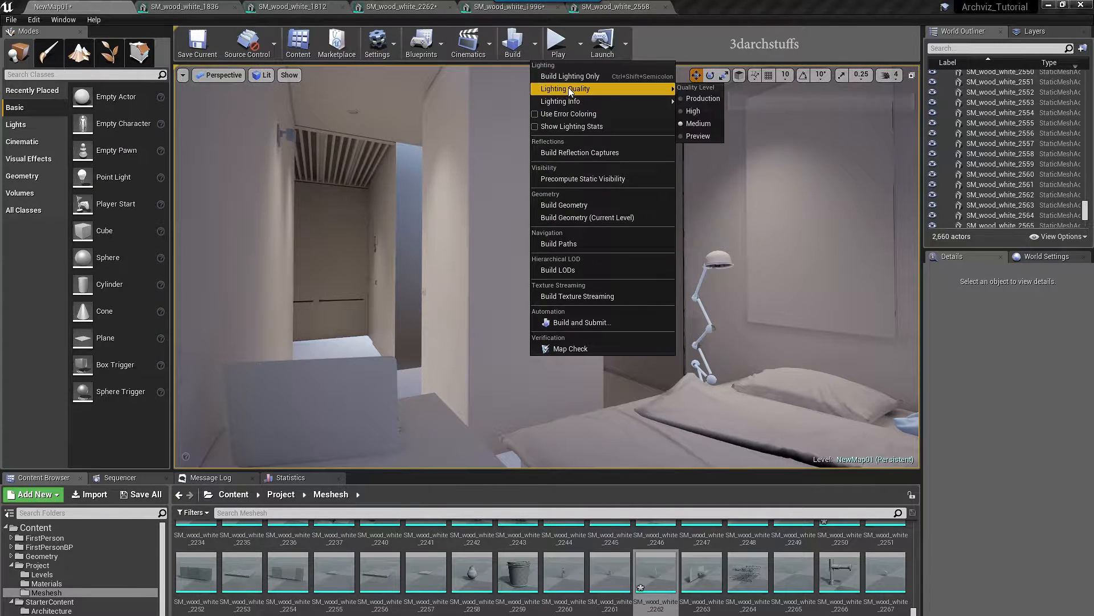
{"action": "left_click", "coordinate": [684, 99]}
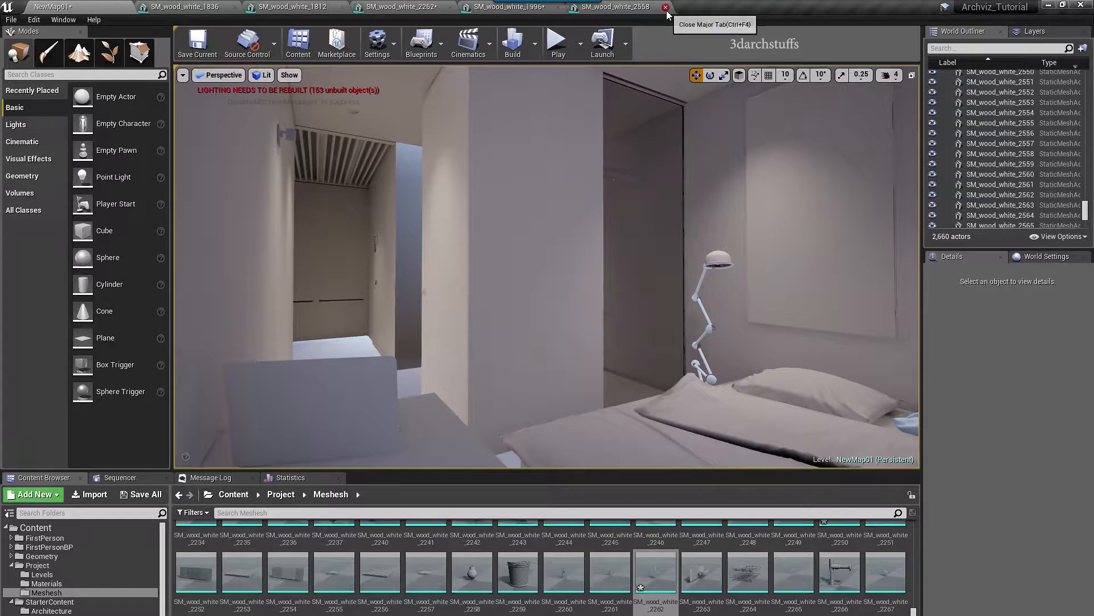
{"action": "left_click", "coordinate": [666, 7]}
{"action": "left_click", "coordinate": [558, 7]}
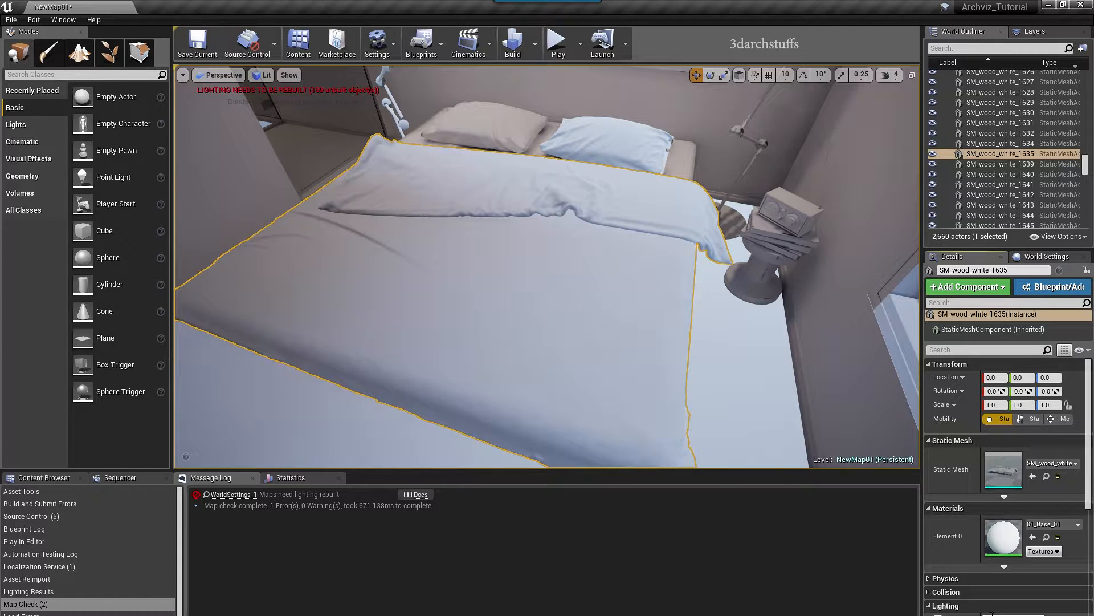
- Generate lightmap UVs for the cabinet panel mesh SM_wood_white_1863 and return to the level
{"action": "right_click_drag", "start_coordinate": [726, 345], "coordinate": [670, 302]}
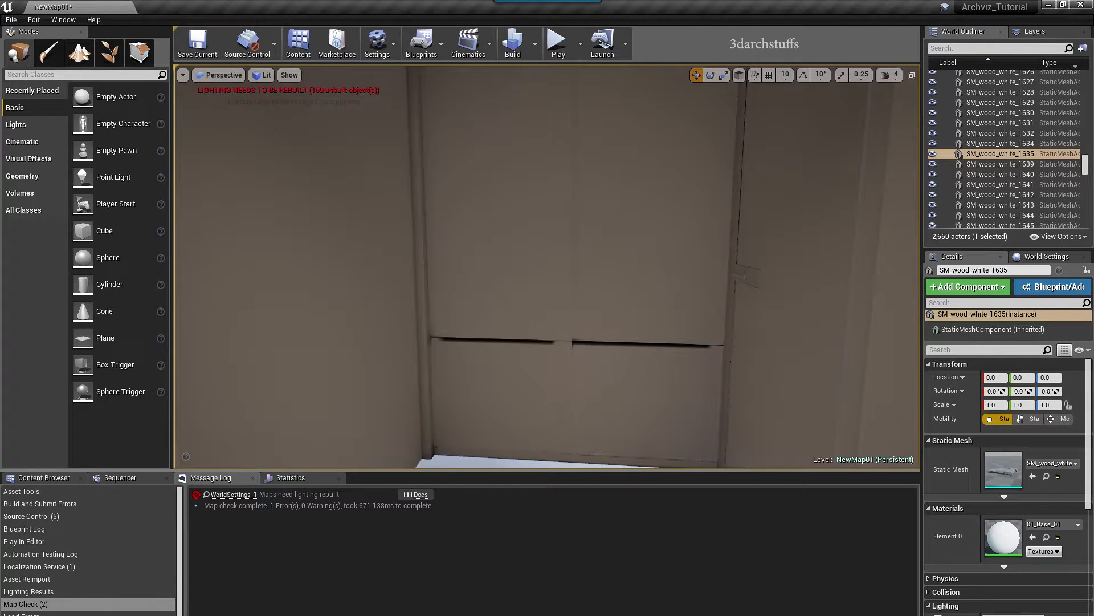
{"action": "double_click", "coordinate": [1003, 469]}
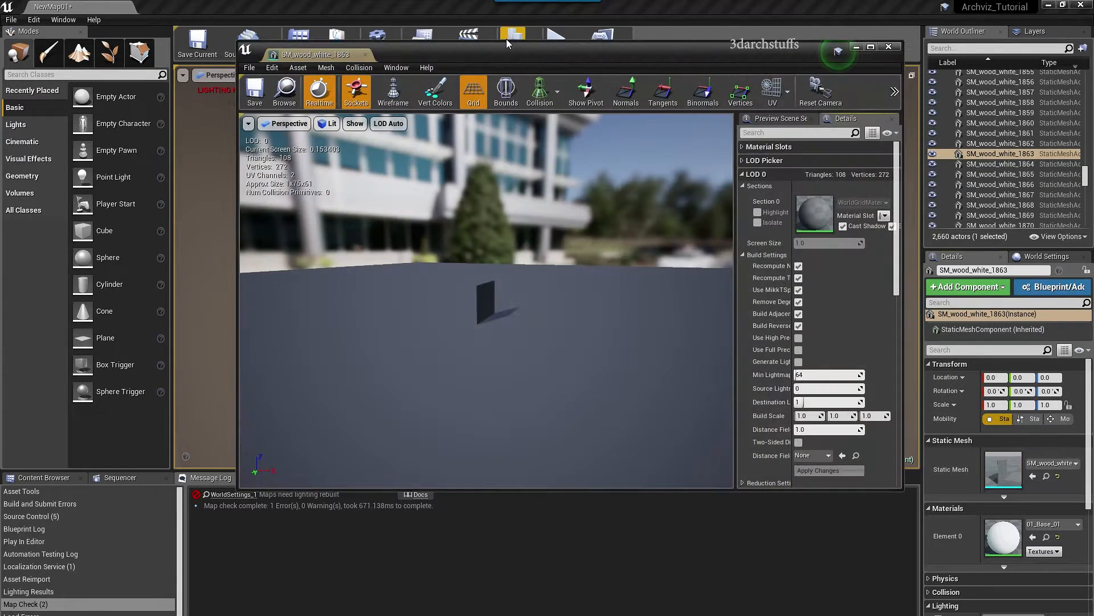
{"action": "left_click_drag", "start_coordinate": [349, 56], "coordinate": [377, 8]}
{"action": "left_click", "coordinate": [552, 96]}
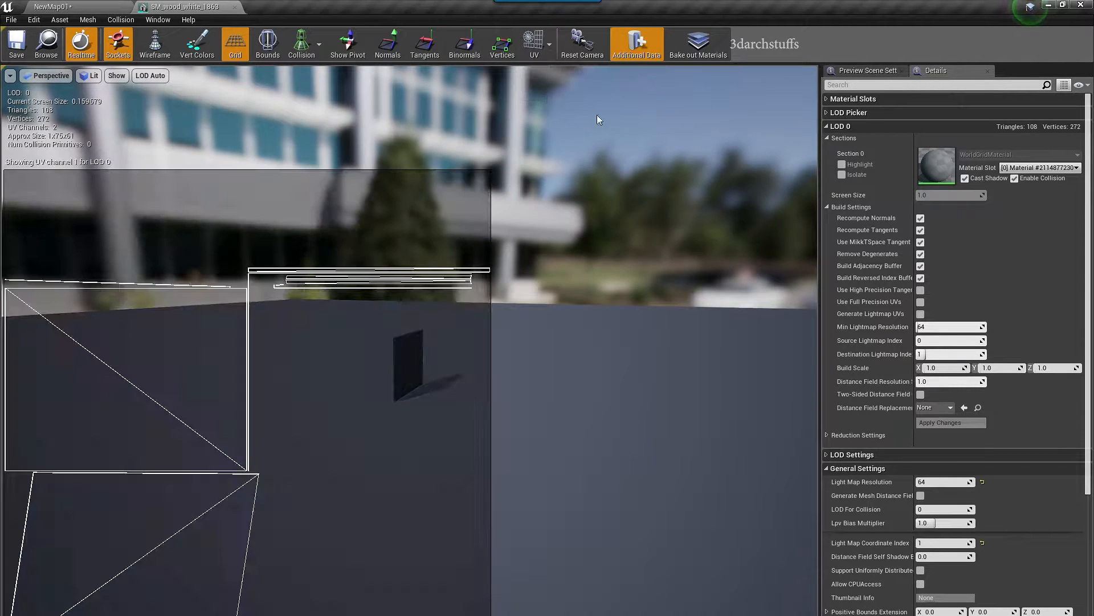
{"action": "left_click", "coordinate": [947, 426]}
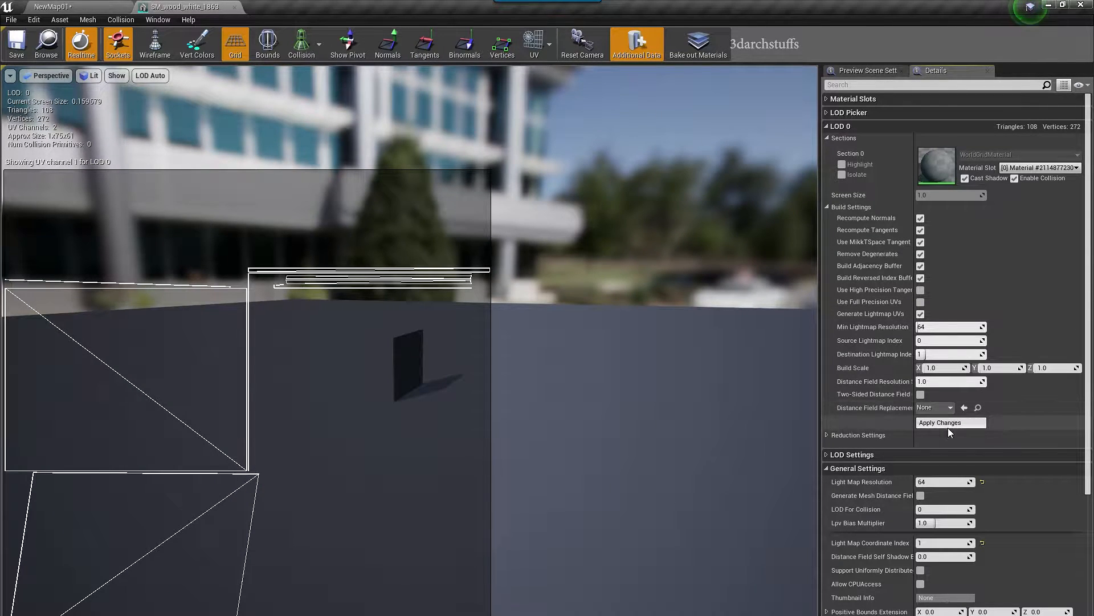
{"action": "left_click", "coordinate": [58, 6]}
- Generate lightmap UVs for the neighbouring cabinet panel mesh SM_wood_white_1859 and return to the level
{"action": "left_click", "coordinate": [496, 393]}
{"action": "double_click", "coordinate": [1003, 469]}
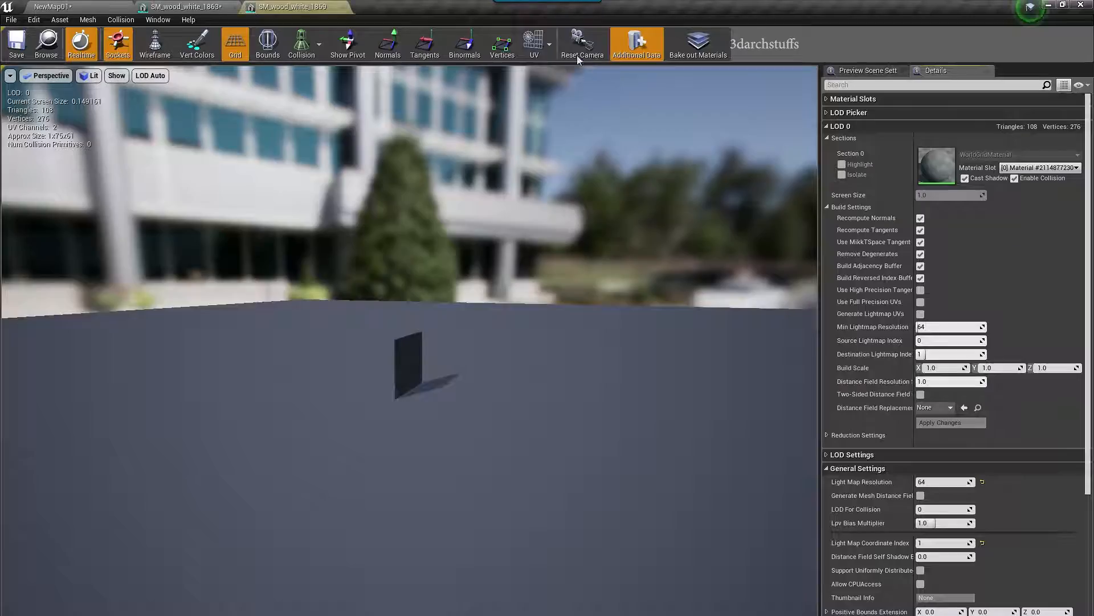
{"action": "left_click", "coordinate": [549, 44]}
{"action": "left_click", "coordinate": [551, 96]}
{"action": "left_click", "coordinate": [920, 314]}
{"action": "left_click", "coordinate": [948, 423]}
{"action": "left_click", "coordinate": [59, 6]}
- Generate lightmap UVs for the panel mesh SM_wood_white_1862 and return to the level
{"action": "double_click", "coordinate": [1002, 465]}
{"action": "left_click", "coordinate": [541, 44]}
{"action": "left_click", "coordinate": [551, 95]}
{"action": "left_click", "coordinate": [920, 314]}
{"action": "left_click", "coordinate": [948, 423]}
{"action": "left_click", "coordinate": [59, 7]}
- Generate lightmap UVs for the panel mesh SM_wood_white_1860 and return to the level
{"action": "double_click", "coordinate": [1003, 469]}
{"action": "left_click", "coordinate": [542, 44]}
{"action": "left_click", "coordinate": [544, 96]}
{"action": "left_click", "coordinate": [921, 314]}
{"action": "left_click", "coordinate": [947, 423]}
{"action": "left_click", "coordinate": [59, 6]}
- Generate lightmap UVs for the wall-mounted panel mesh SM_wood_white_1441 with Source Lightmap Index 1, and return to the level
{"action": "right_click_drag", "start_coordinate": [571, 339], "coordinate": [561, 329]}
{"action": "left_click", "coordinate": [751, 365]}
{"action": "key", "text": "f"}
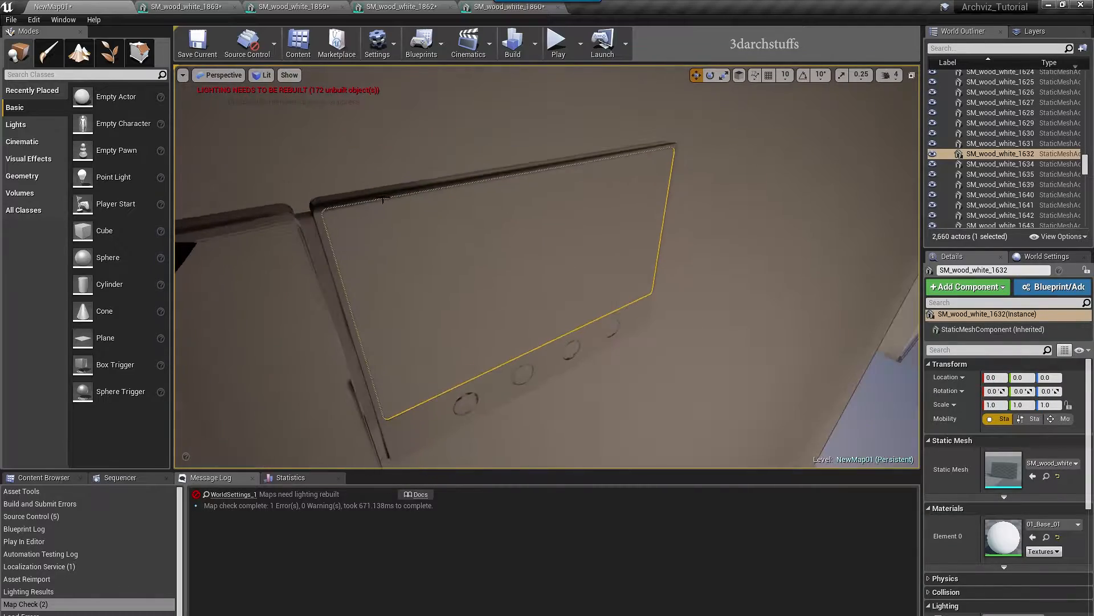
{"action": "double_click", "coordinate": [1003, 469]}
{"action": "left_click", "coordinate": [550, 43]}
{"action": "left_click", "coordinate": [552, 96]}
{"action": "left_click", "coordinate": [920, 314]}
{"action": "left_click", "coordinate": [941, 423]}
{"action": "left_click", "coordinate": [935, 340]}
{"action": "type", "text": "1"}
{"action": "left_click", "coordinate": [933, 423]}
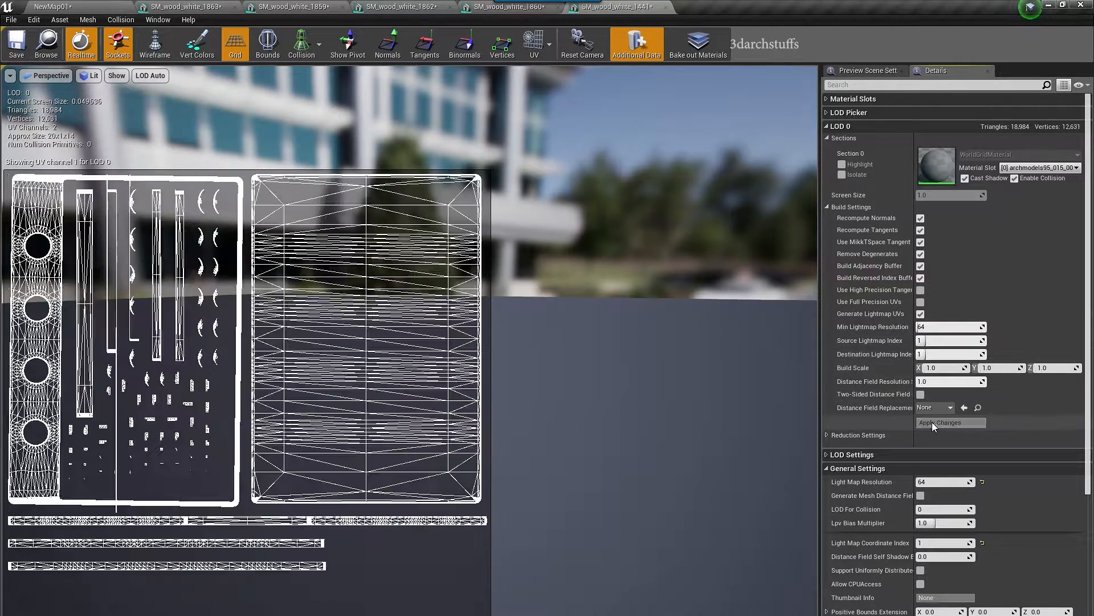
{"action": "left_click", "coordinate": [59, 6]}
- Generate lightmap UVs for the mesh SM_wood_white_1446, return to the level and clear the selection
{"action": "right_click_drag", "start_coordinate": [475, 321], "coordinate": [459, 321]}
{"action": "left_click", "coordinate": [475, 321]}
{"action": "double_click", "coordinate": [1006, 477]}
{"action": "left_click", "coordinate": [550, 44]}
{"action": "left_click", "coordinate": [551, 96]}
{"action": "left_click", "coordinate": [920, 314]}
{"action": "left_click", "coordinate": [944, 423]}
{"action": "left_click", "coordinate": [58, 6]}
{"action": "right_click_drag", "start_coordinate": [604, 332], "coordinate": [623, 333]}
{"action": "key", "text": "Escape"}
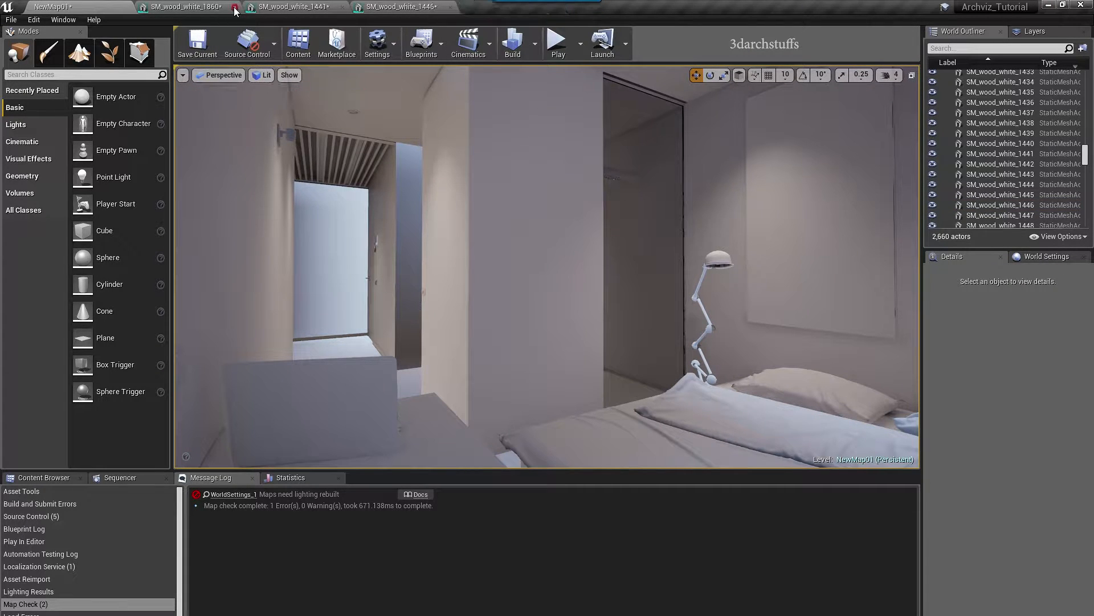
- Select the mesh SM_wood_white_04 forming the dark strip in the ceiling near the window
{"action": "right_click_drag", "start_coordinate": [612, 298], "coordinate": [589, 320]}
{"action": "right_click_drag", "start_coordinate": [312, 424], "coordinate": [355, 355]}
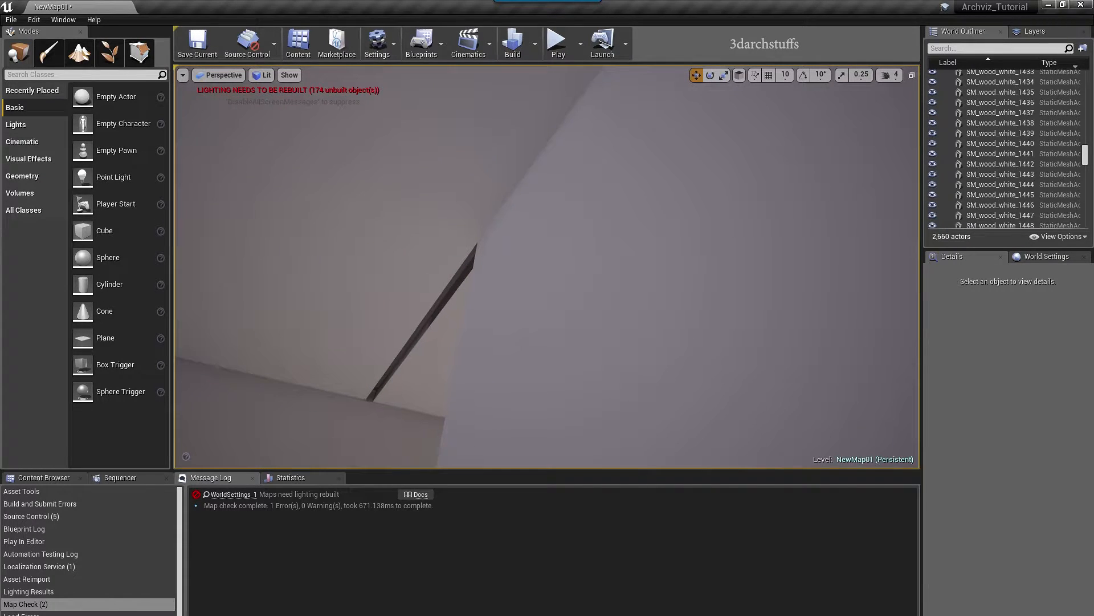
{"action": "left_click", "coordinate": [423, 327]}
{"action": "right_click_drag", "start_coordinate": [576, 270], "coordinate": [576, 270]}
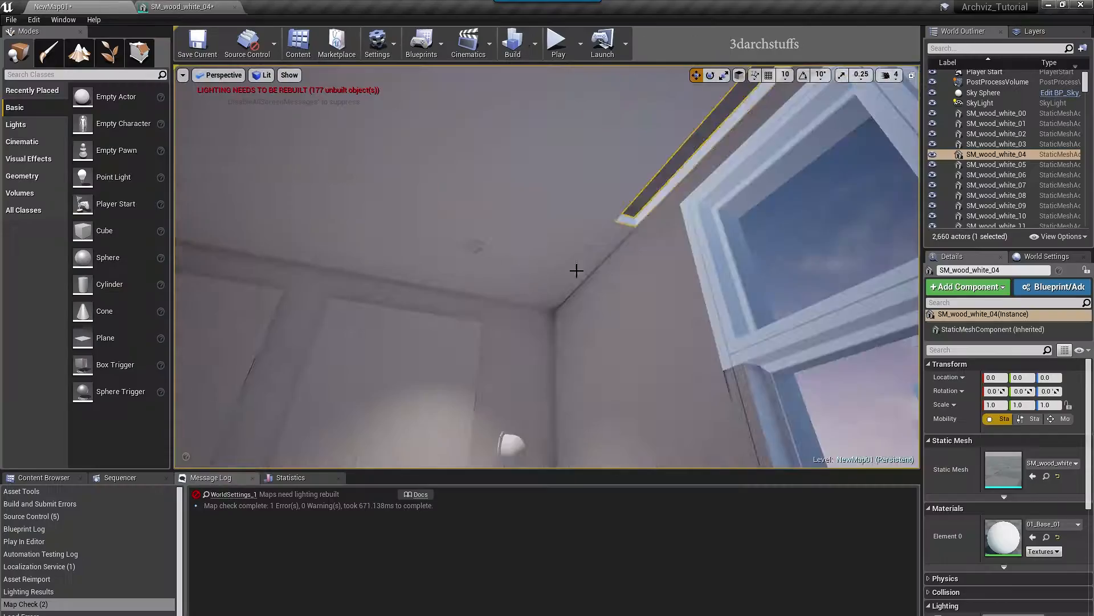
{"action": "right_click_drag", "start_coordinate": [576, 270], "coordinate": [576, 270]}
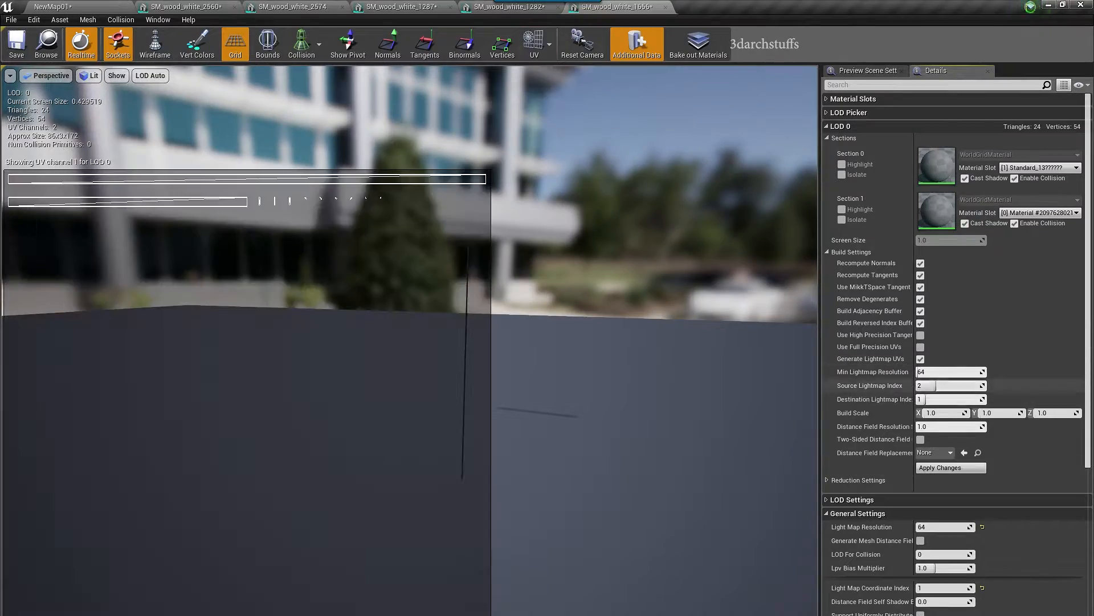
- Leave the mesh editor of SM_wood_white_1656 for the level and close the finished mesh editors
{"action": "left_click", "coordinate": [105, 5]}
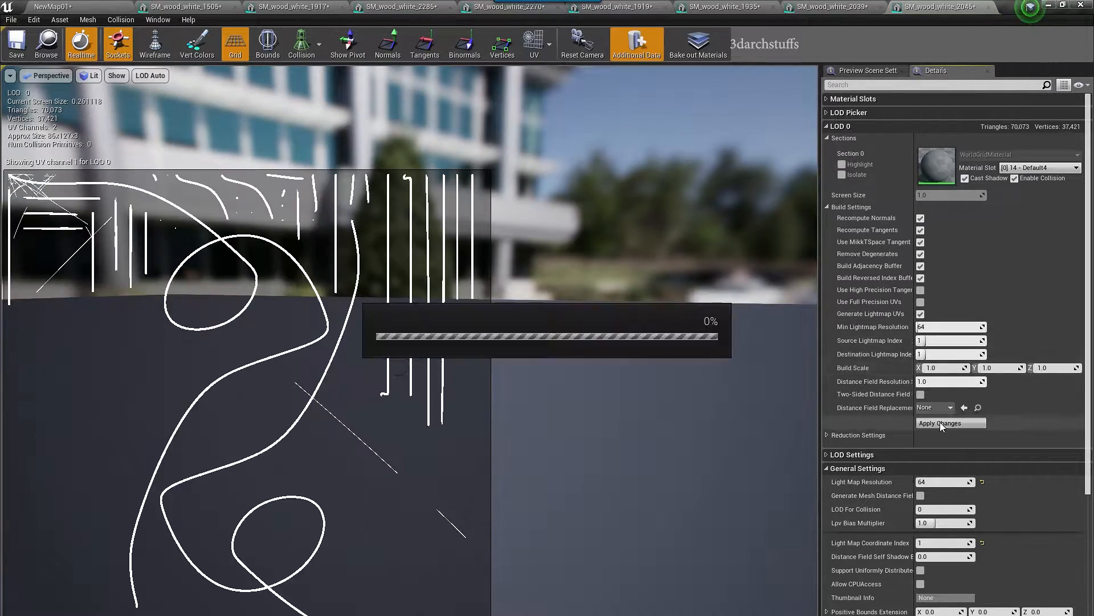
{"action": "left_click", "coordinate": [234, 7]}
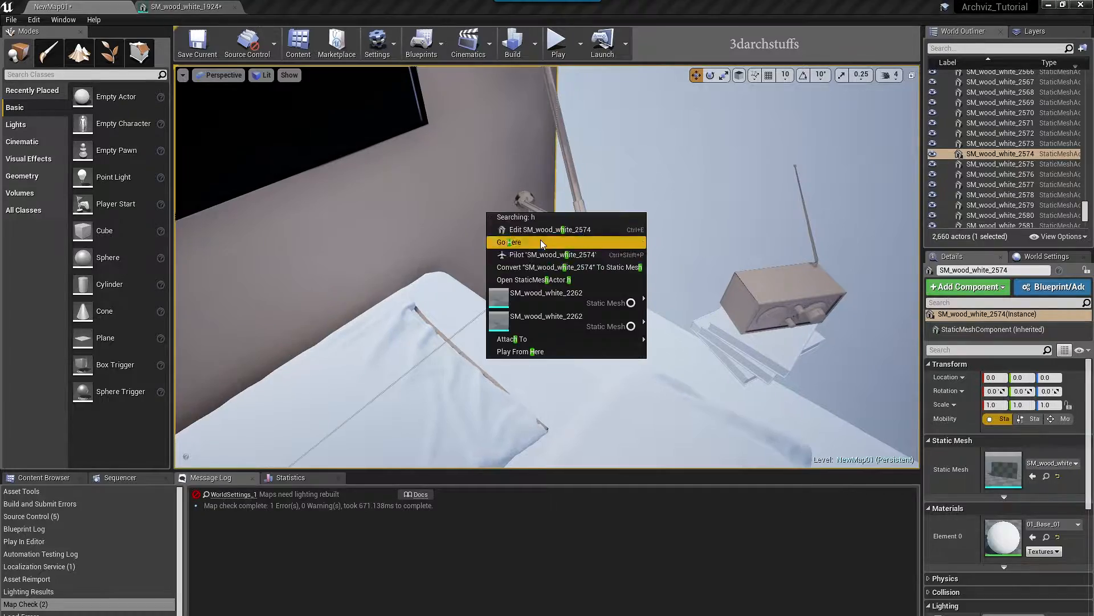
{"action": "left_click", "coordinate": [538, 255]}
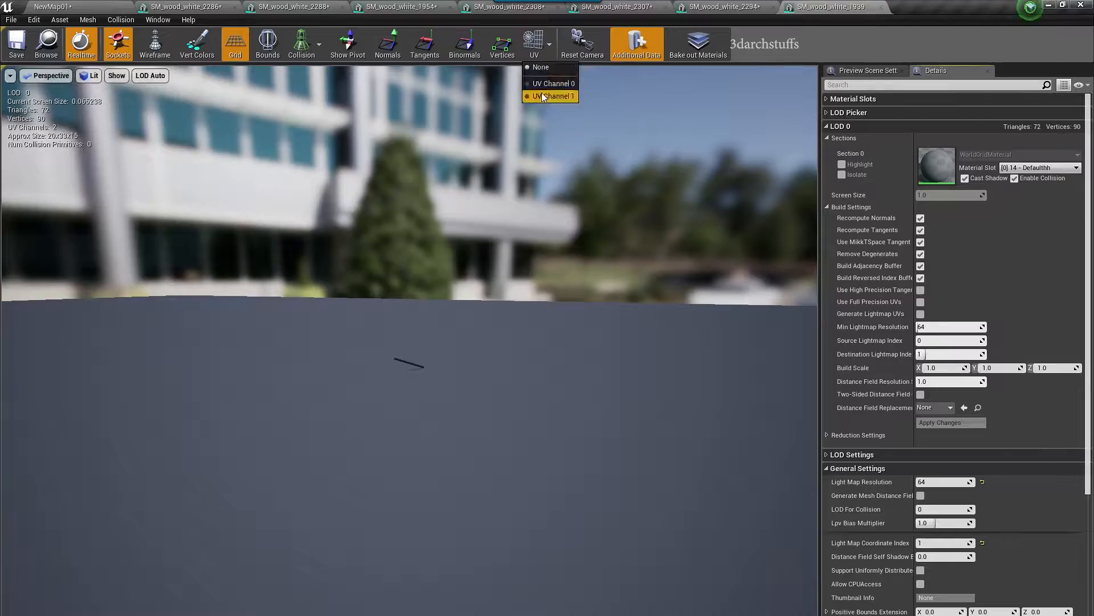
- Display UV Channel 1 of the mesh SM_wood_white_1939 and open the UV channel choices for the mesh SM_wood_white_2207
{"action": "left_click", "coordinate": [553, 95]}
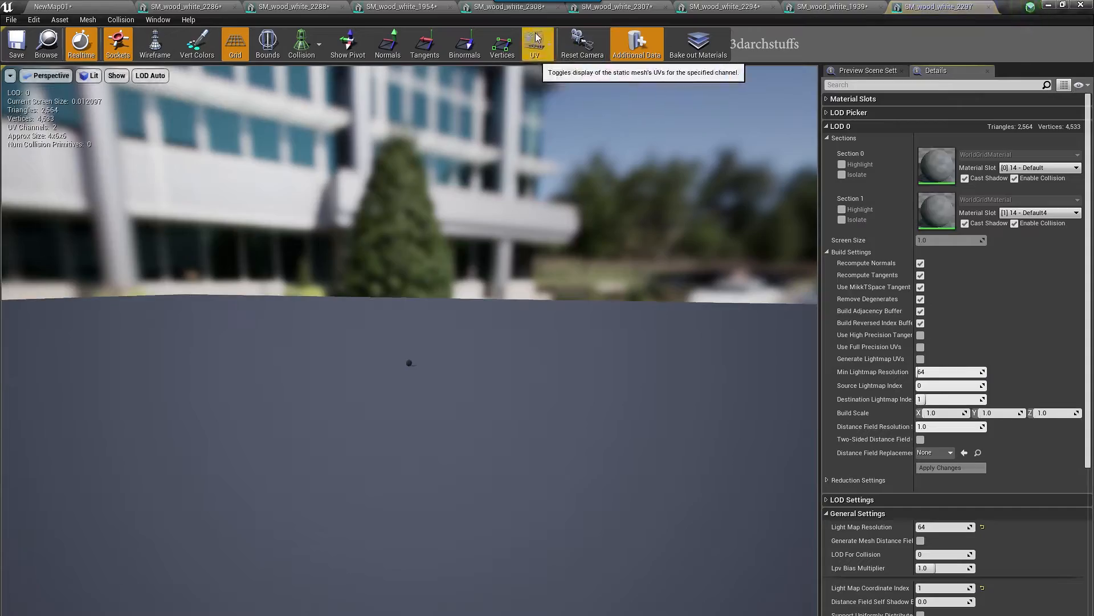
{"action": "left_click", "coordinate": [536, 38]}
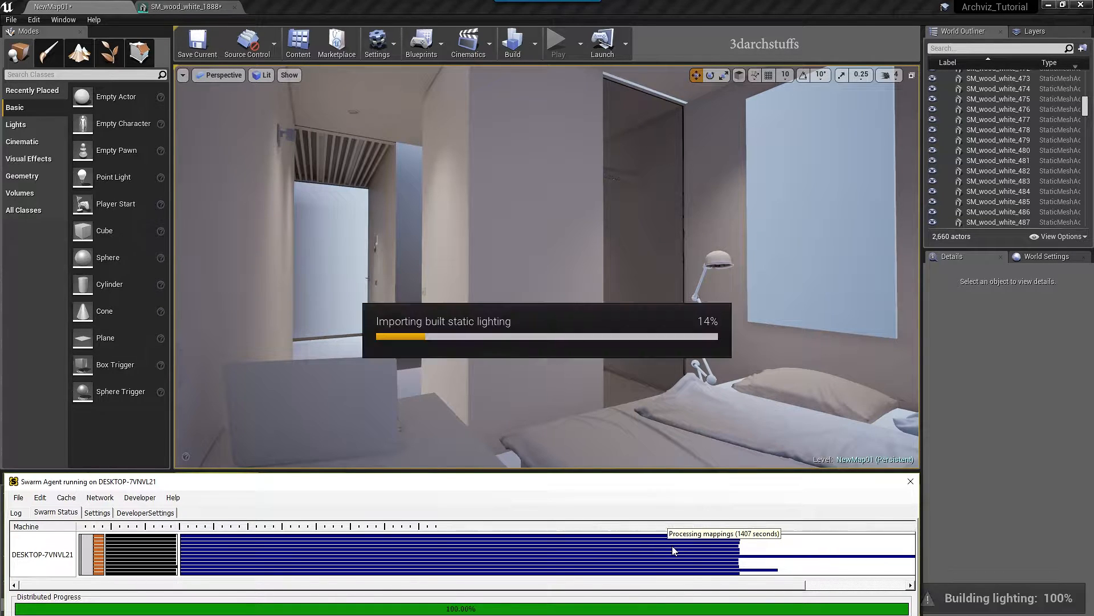
- Examine the rebuilt lighting on the living room and kitchen surfaces in a full-screen view
{"action": "right_click_drag", "start_coordinate": [594, 218], "coordinate": [408, 240]}
{"action": "scroll", "coordinate": [575, 240], "scroll_direction": "up", "scroll_amount": 5}
{"action": "right_click_drag", "start_coordinate": [575, 240], "coordinate": [701, 228]}
{"action": "scroll", "coordinate": [589, 228], "scroll_direction": "down", "scroll_amount": 6}
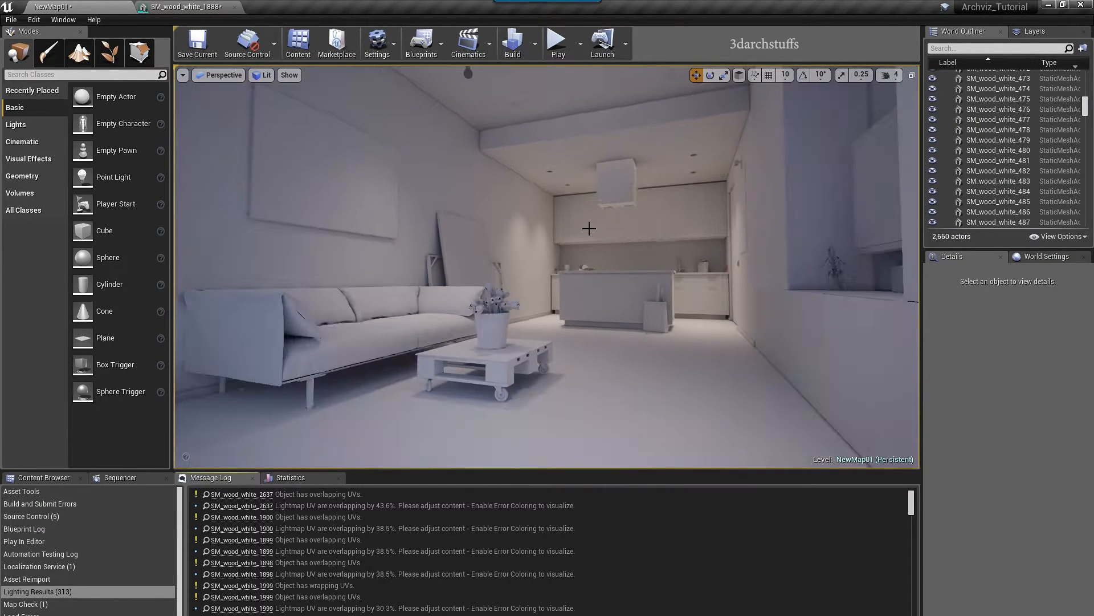
{"action": "key", "text": "F11"}
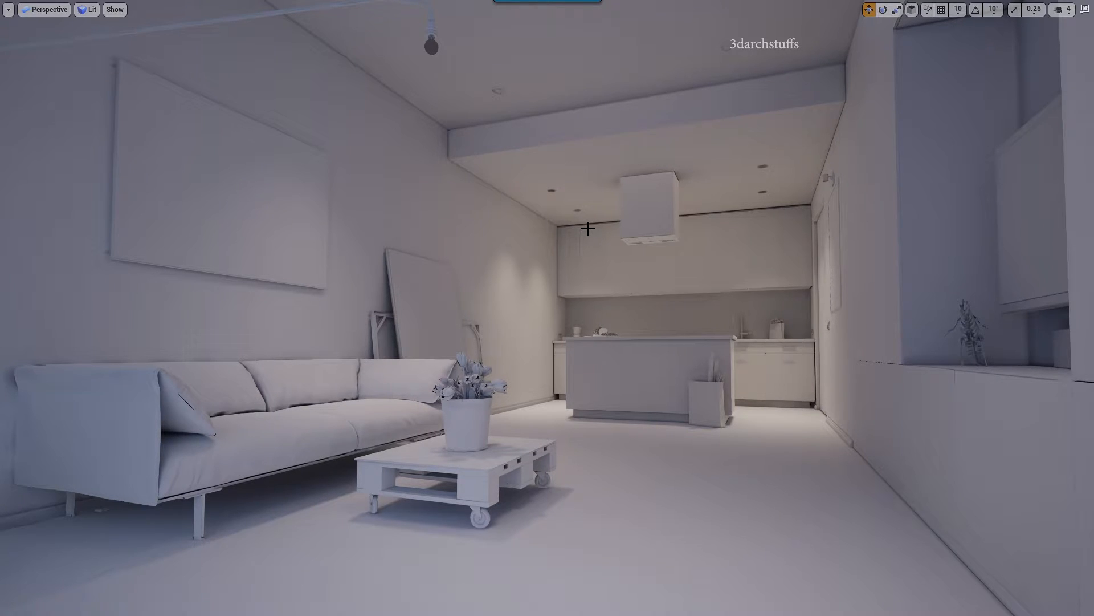
{"action": "middle_click_drag", "start_coordinate": [756, 297], "coordinate": [727, 285]}
{"action": "scroll", "coordinate": [734, 319], "scroll_direction": "up", "scroll_amount": 4}
{"action": "right_click_drag", "start_coordinate": [734, 320], "coordinate": [785, 320]}
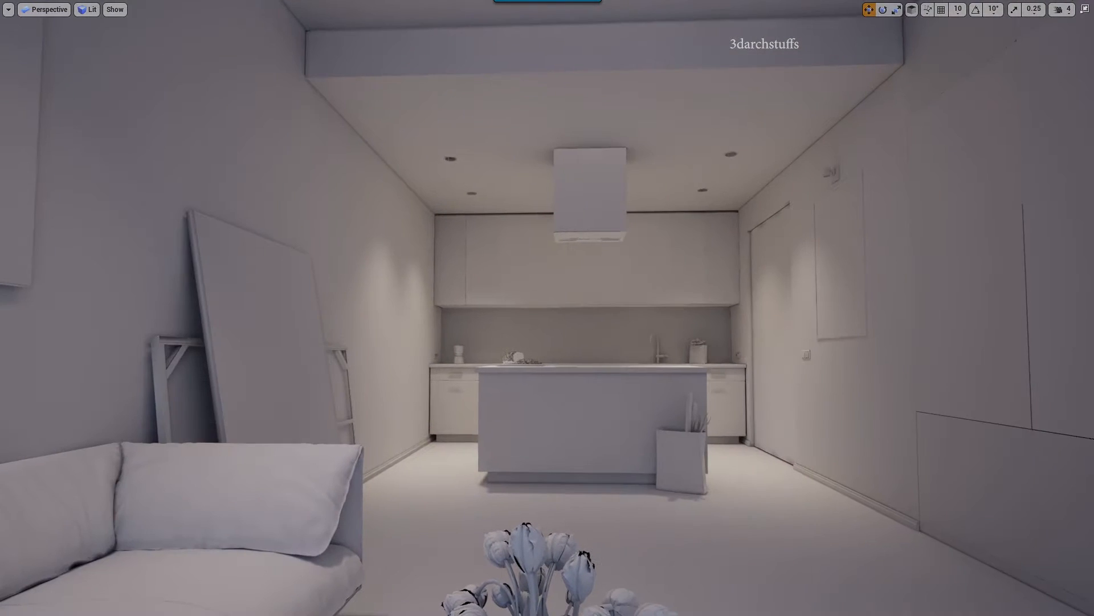
{"action": "scroll", "coordinate": [656, 371], "scroll_direction": "up", "scroll_amount": 10}
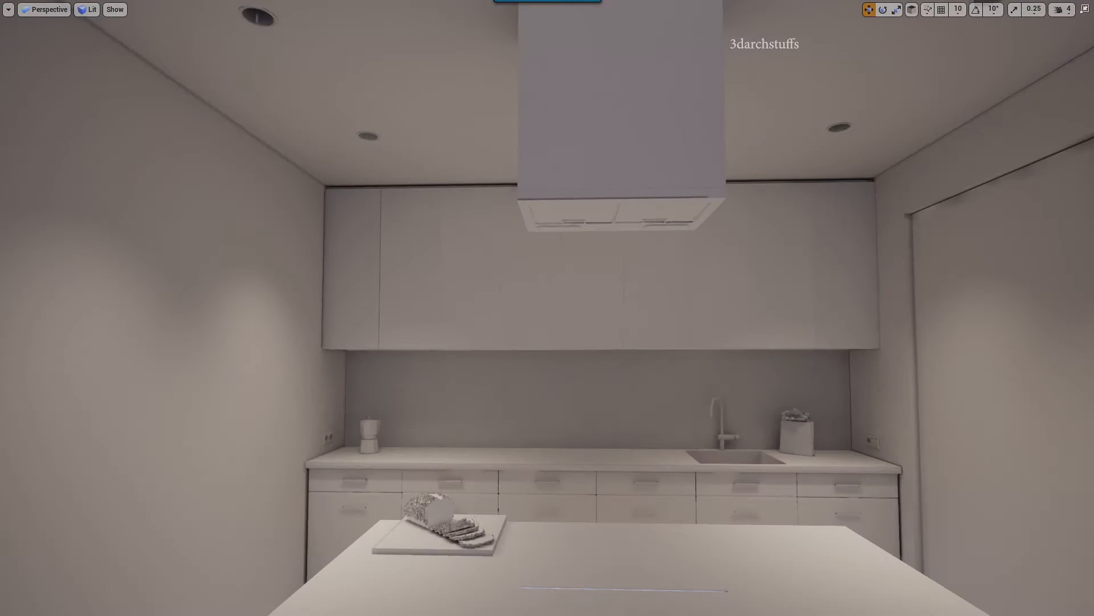
{"action": "mouse_move", "coordinate": [640, 361]}
{"action": "right_mouse_down"}
{"action": "mouse_move", "coordinate": [549, 362]}
{"action": "mouse_move", "coordinate": [640, 361]}
{"action": "right_mouse_up"}
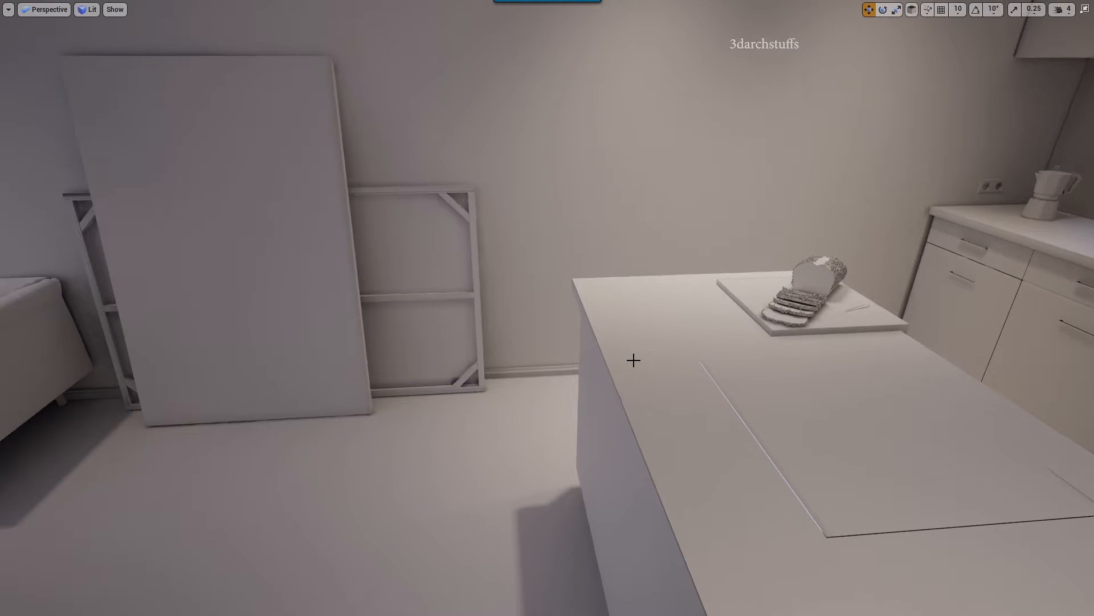
- Examine the baked lighting on the window side of the living room, the wall niche, the bedroom and the corridor
{"action": "right_click_drag", "start_coordinate": [633, 359], "coordinate": [558, 365]}
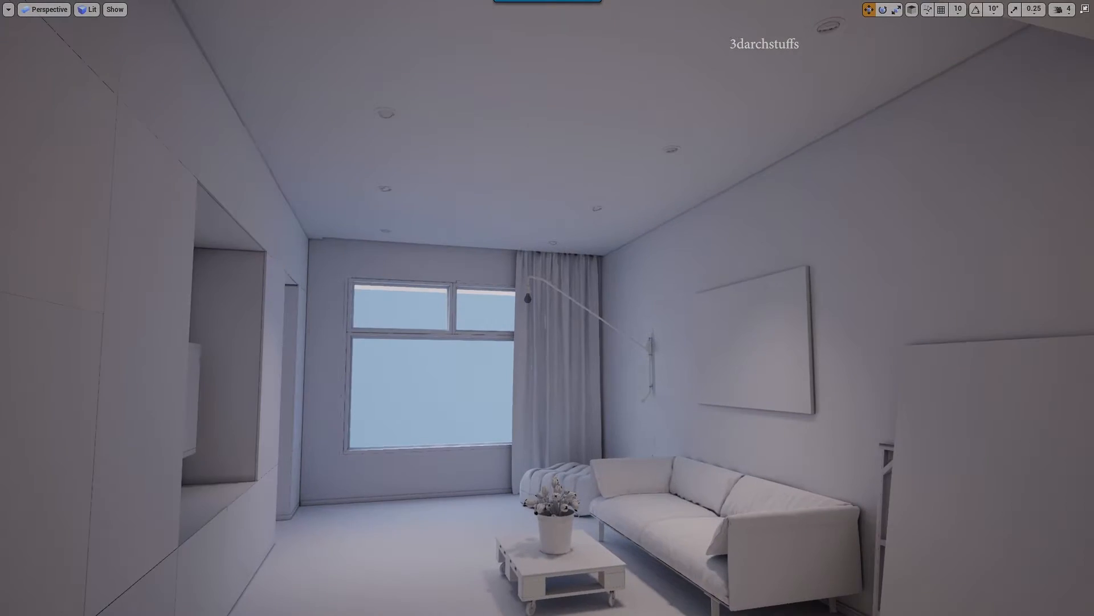
{"action": "scroll", "coordinate": [656, 336], "scroll_direction": "up", "scroll_amount": 10}
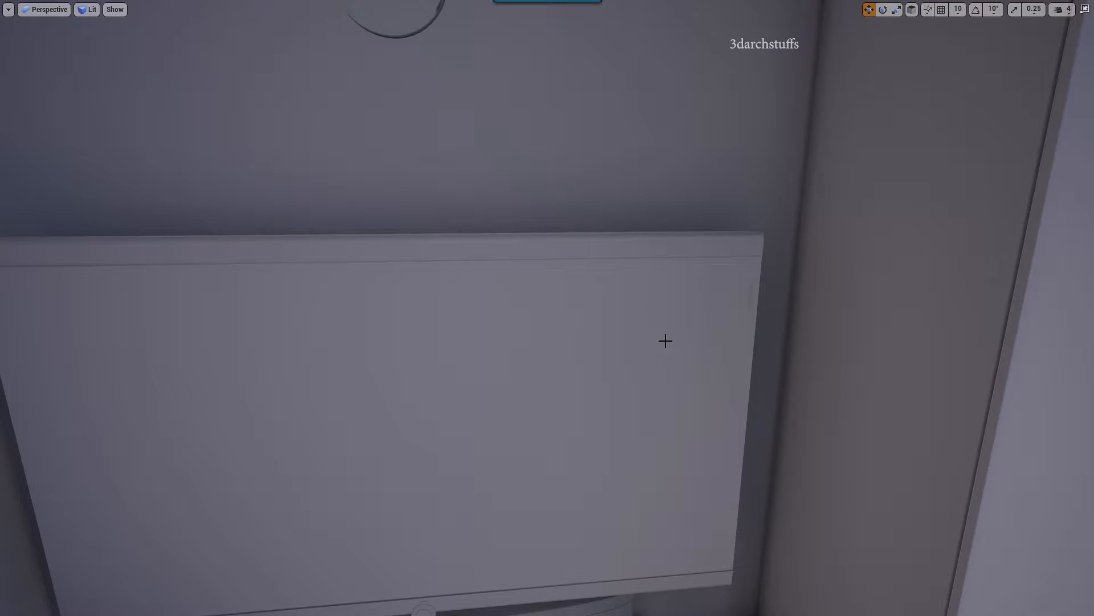
{"action": "middle_click_drag", "start_coordinate": [666, 341], "coordinate": [753, 337]}
{"action": "scroll", "coordinate": [688, 337], "scroll_direction": "up", "scroll_amount": 6}
{"action": "right_click_drag", "start_coordinate": [682, 332], "coordinate": [476, 305]}
{"action": "middle_click_drag", "start_coordinate": [689, 338], "coordinate": [793, 325]}
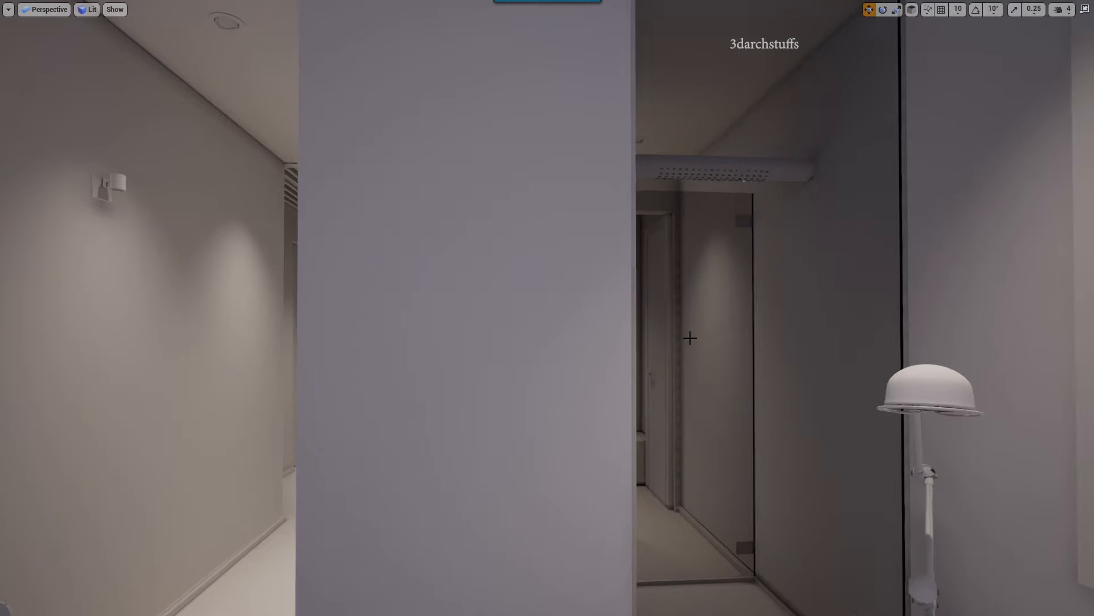
{"action": "middle_click_drag", "start_coordinate": [689, 338], "coordinate": [638, 338]}
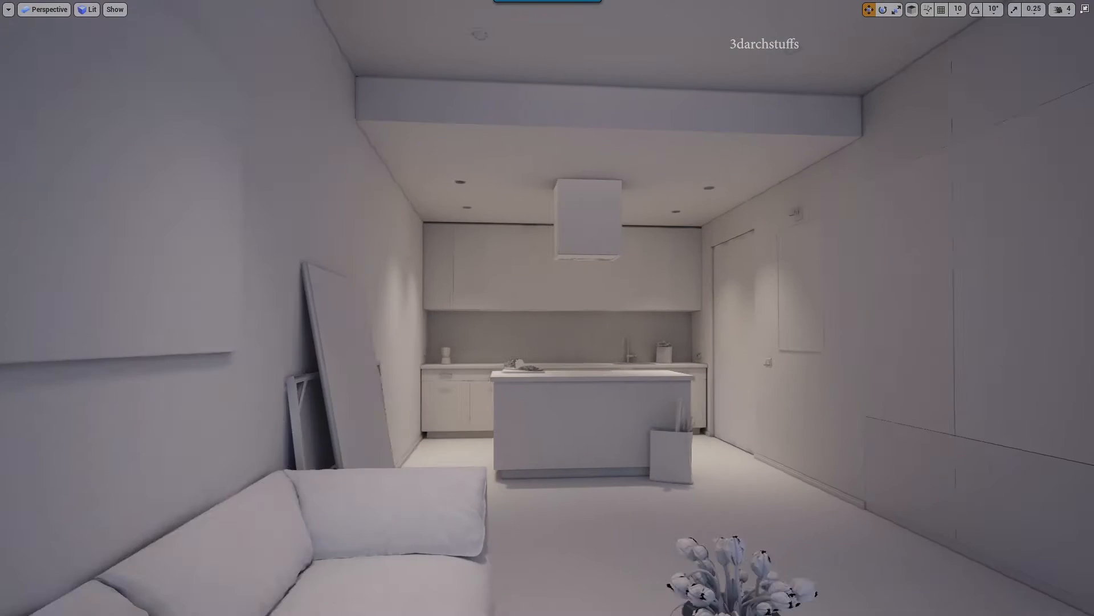
- Inspect the kitchen island up close, select its inset cooktop mesh SM_wood_white_1044 and leave the full-screen view
{"action": "scroll", "coordinate": [693, 336], "scroll_direction": "up", "scroll_amount": 6}
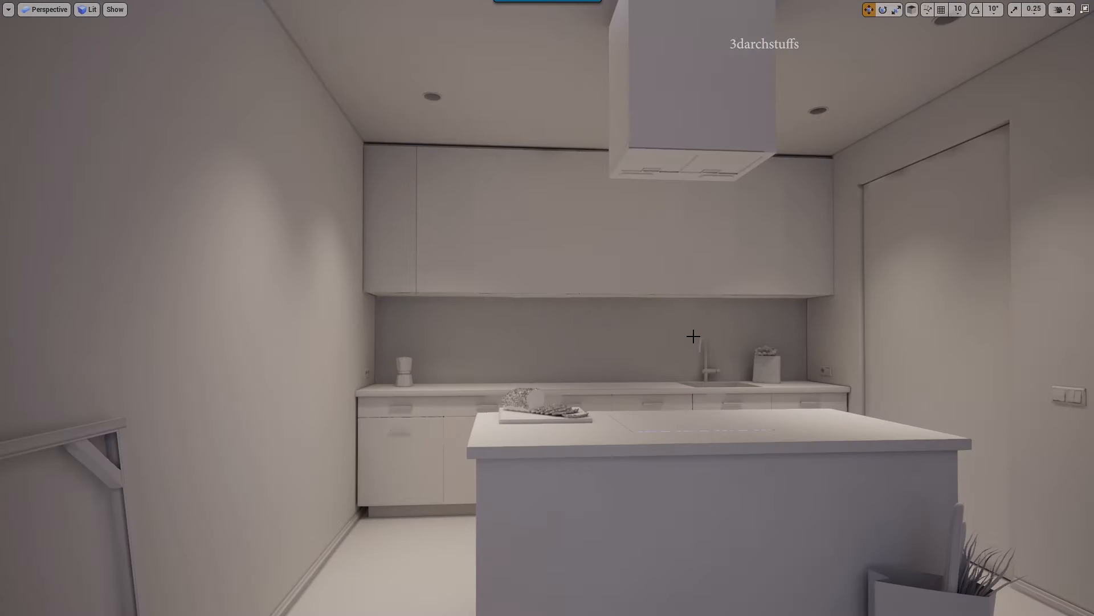
{"action": "scroll", "coordinate": [693, 336], "scroll_direction": "up", "scroll_amount": 3}
{"action": "right_click_drag", "start_coordinate": [552, 298], "coordinate": [630, 347]}
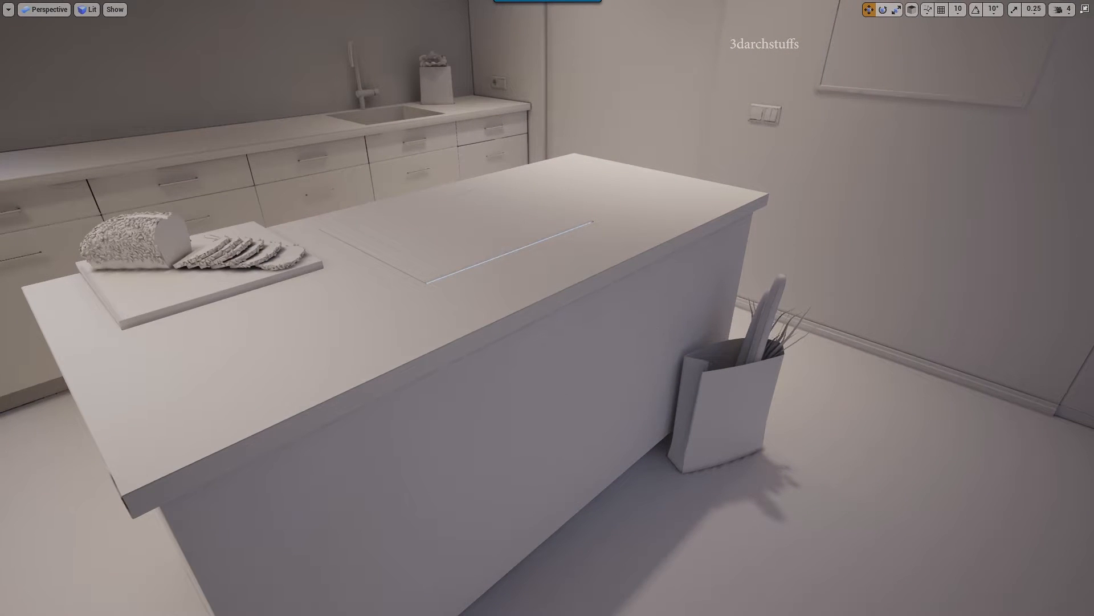
{"action": "scroll", "coordinate": [515, 269], "scroll_direction": "up", "scroll_amount": 4}
{"action": "left_click_drag", "start_coordinate": [572, 303], "coordinate": [496, 237], "text": "alt"}
{"action": "left_click_drag", "start_coordinate": [671, 352], "coordinate": [559, 349], "text": "alt"}
{"action": "scroll", "coordinate": [673, 350], "scroll_direction": "down", "scroll_amount": 4}
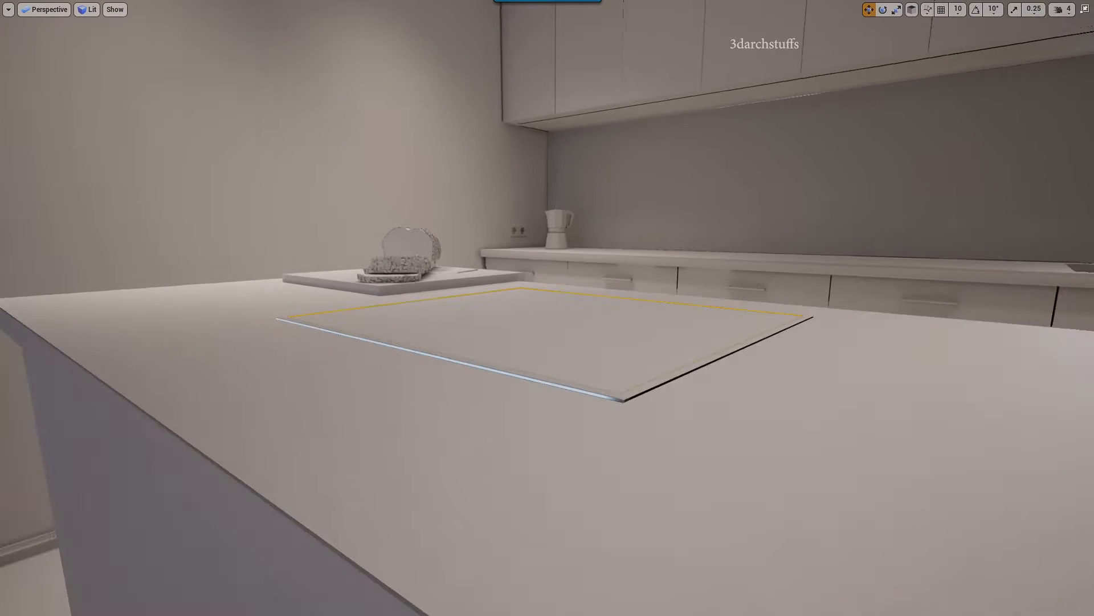
{"action": "scroll", "coordinate": [679, 337], "scroll_direction": "down", "scroll_amount": 3}
{"action": "key", "text": "F11"}
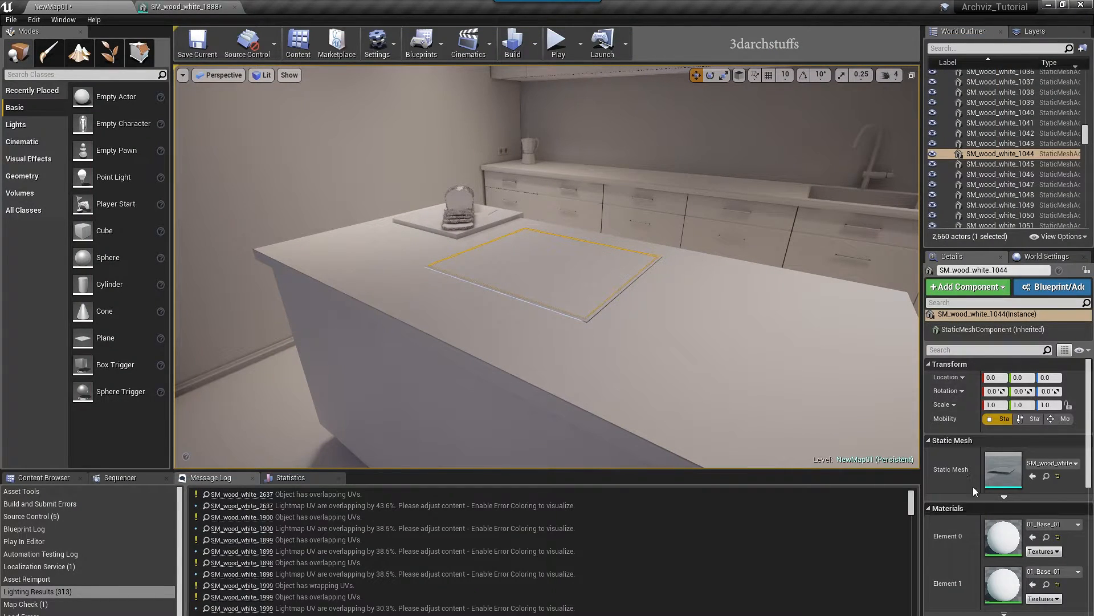
- Open the cooktop mesh SM_wood_white_1044 in the mesh editor, display its UV Channel 1 and return to the level
{"action": "double_click", "coordinate": [1003, 470]}
{"action": "left_click", "coordinate": [534, 44]}
{"action": "left_click", "coordinate": [547, 96]}
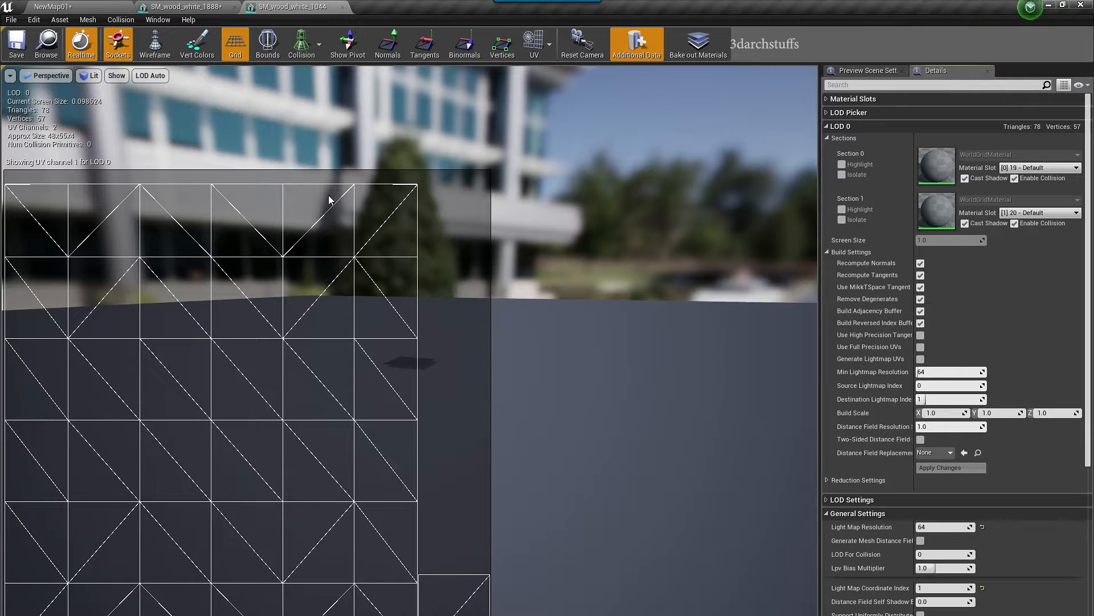
{"action": "left_click", "coordinate": [86, 7]}
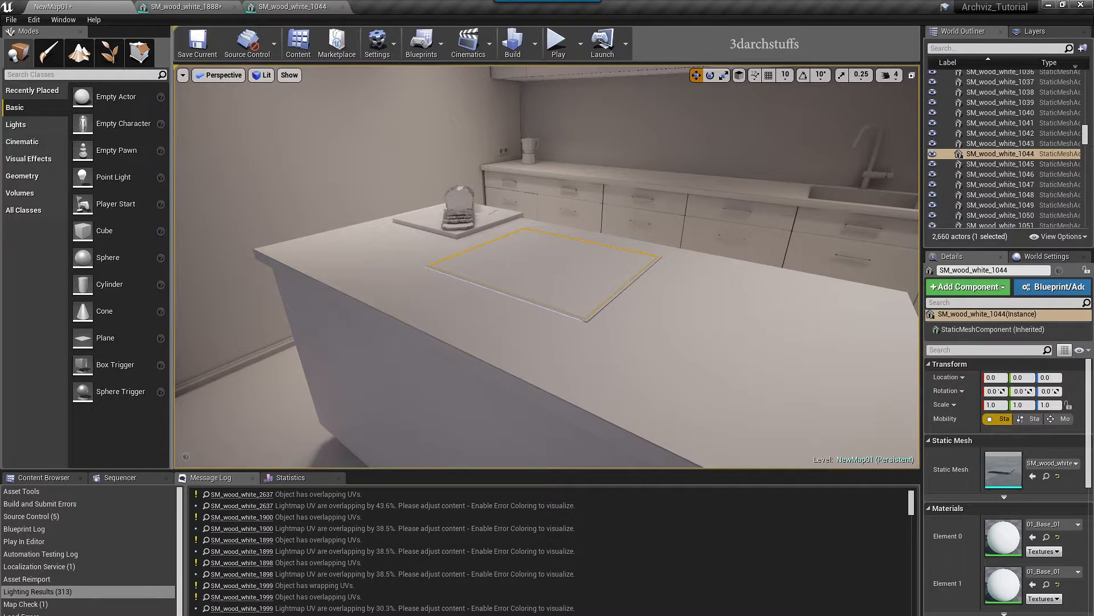
- Clear the cooktop selection and examine the baked lighting across the kitchen and living room
{"action": "scroll", "coordinate": [742, 339], "scroll_direction": "up", "scroll_amount": 2}
{"action": "key", "text": "Escape"}
{"action": "scroll", "coordinate": [733, 337], "scroll_direction": "down", "scroll_amount": 10}
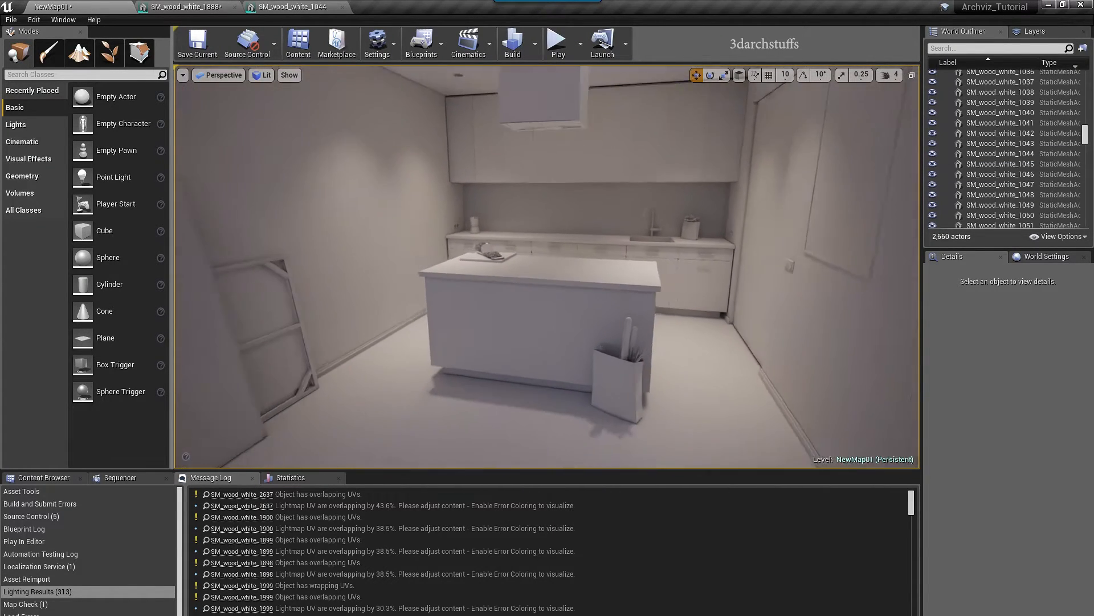
{"action": "mouse_move", "coordinate": [706, 357]}
{"action": "right_mouse_down"}
{"action": "mouse_move", "coordinate": [693, 319]}
{"action": "mouse_move", "coordinate": [709, 358]}
{"action": "right_mouse_up"}
{"action": "scroll", "coordinate": [696, 364], "scroll_direction": "down", "scroll_amount": 3}
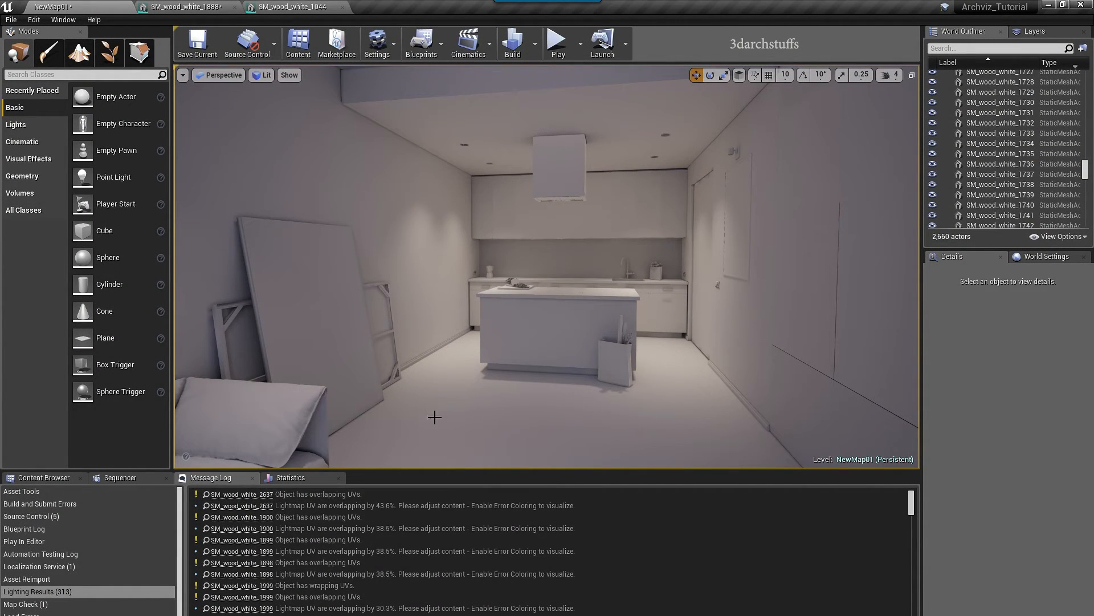
{"action": "right_click_drag", "start_coordinate": [583, 311], "coordinate": [463, 316]}
{"action": "scroll", "coordinate": [576, 306], "scroll_direction": "up", "scroll_amount": 3}
{"action": "right_click_drag", "start_coordinate": [573, 270], "coordinate": [572, 272]}
{"action": "scroll", "coordinate": [573, 269], "scroll_direction": "up", "scroll_amount": 3}
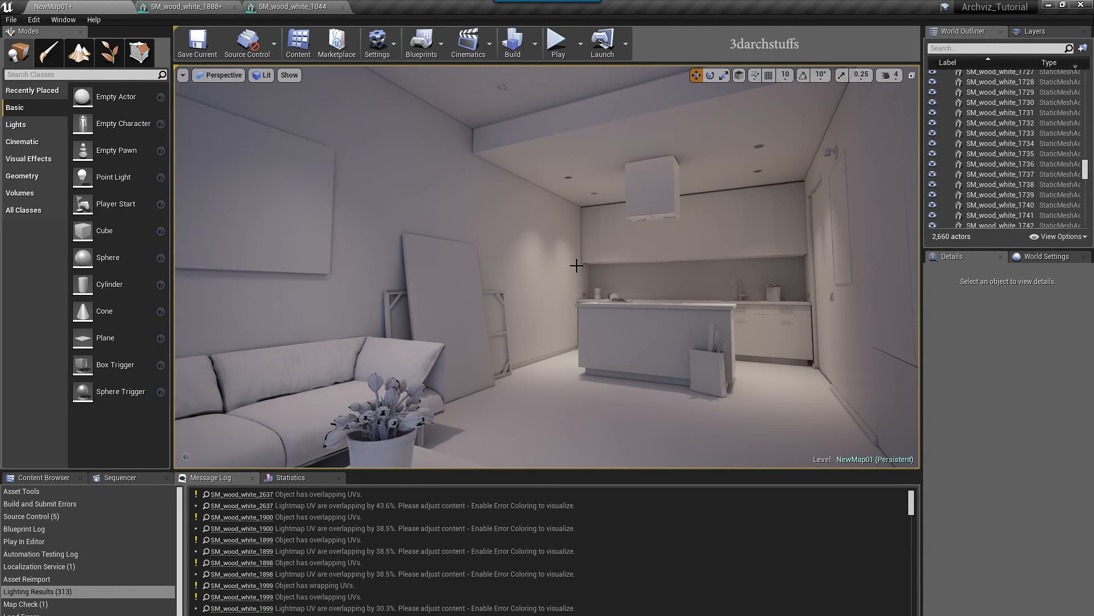
{"action": "left_click_drag", "start_coordinate": [524, 267], "coordinate": [556, 264]}
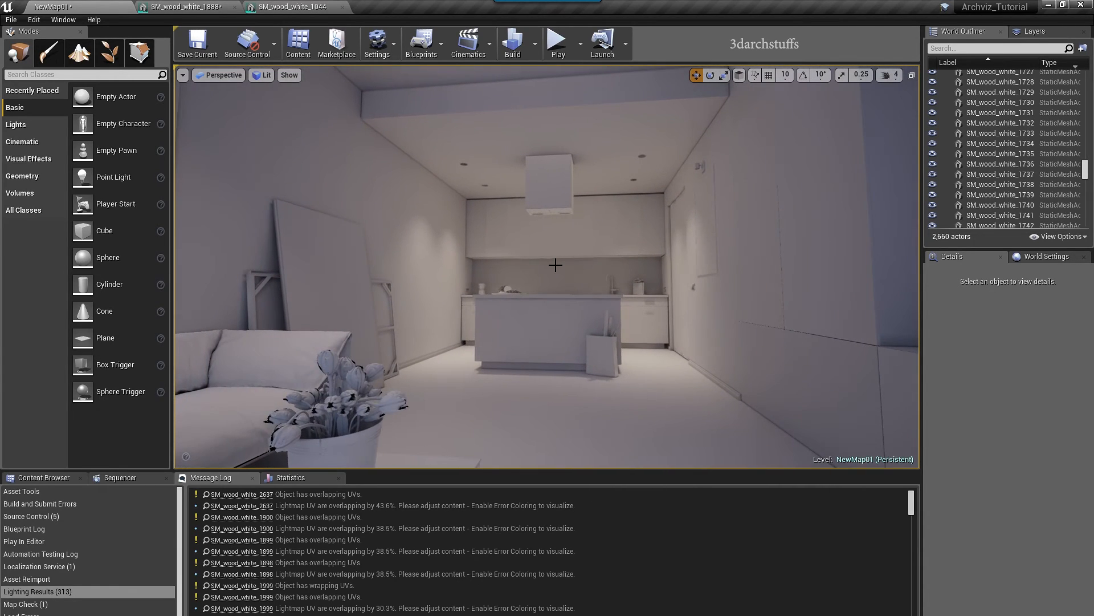